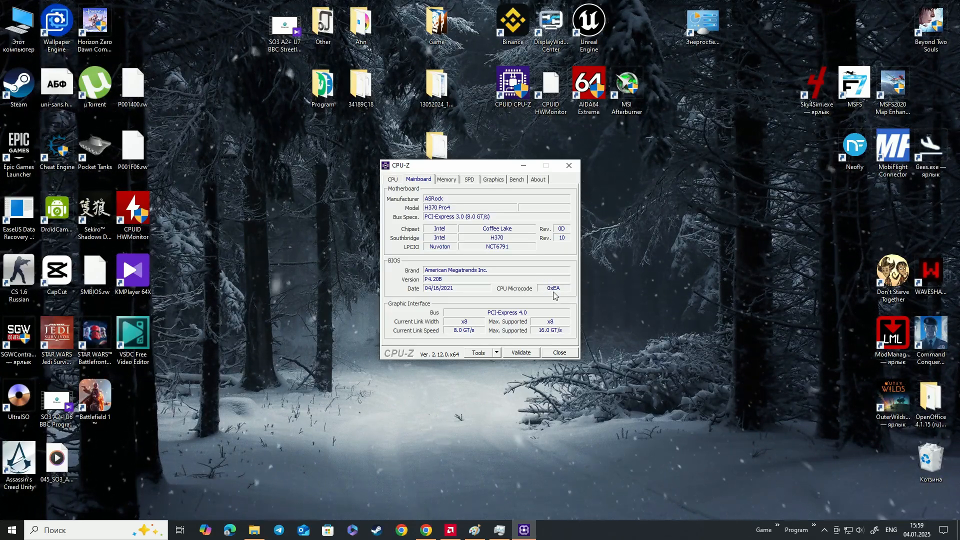
Switch from CPU-Z to Chrome and open the LongSoft/UEFITool GitHub repository from the search results
{"action": "left_click", "coordinate": [524, 166]}
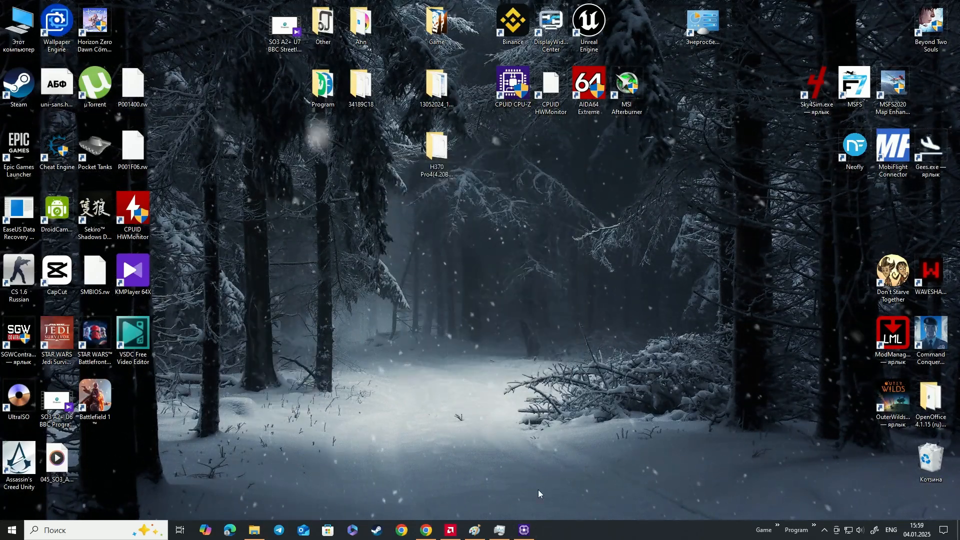
{"action": "left_click", "coordinate": [432, 531]}
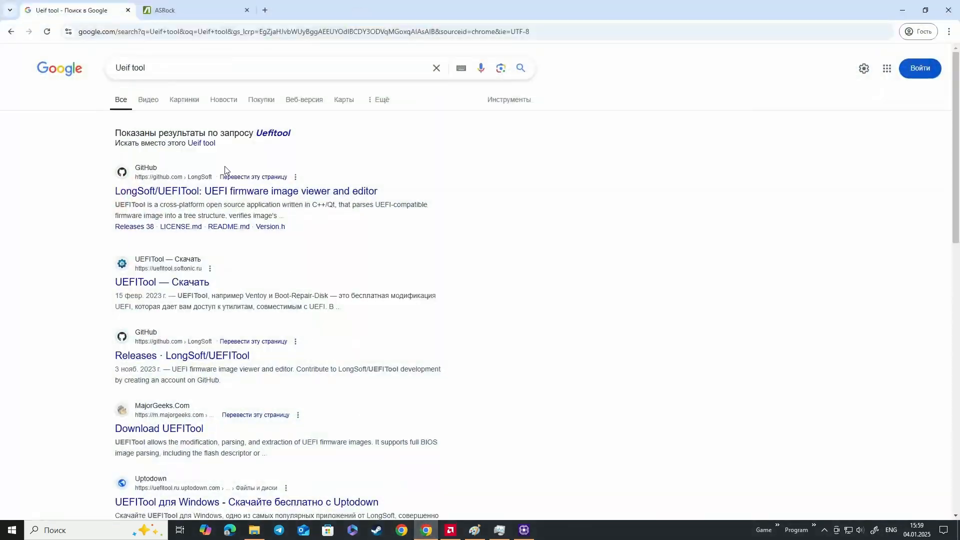
{"action": "triple_click", "coordinate": [165, 68]}
{"action": "left_click", "coordinate": [159, 66]}
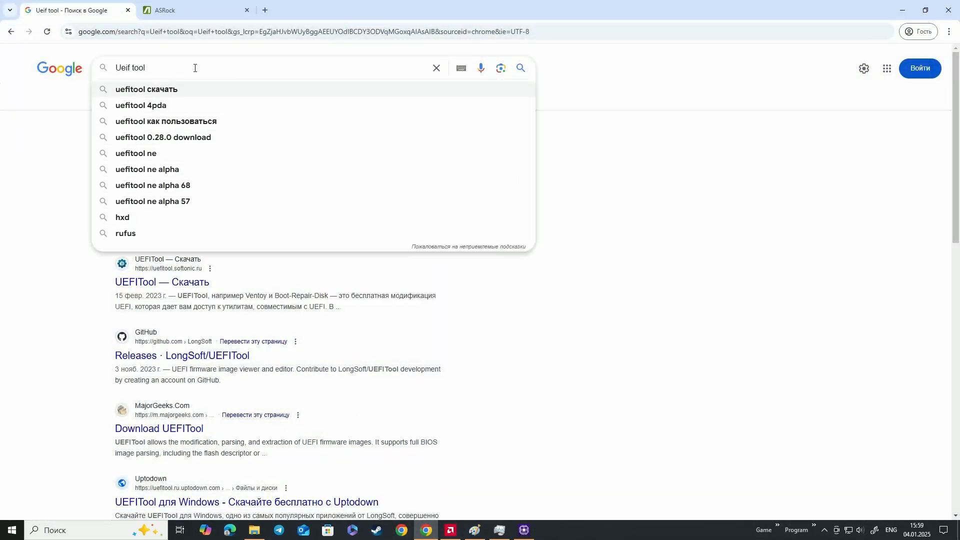
{"action": "left_click", "coordinate": [615, 143]}
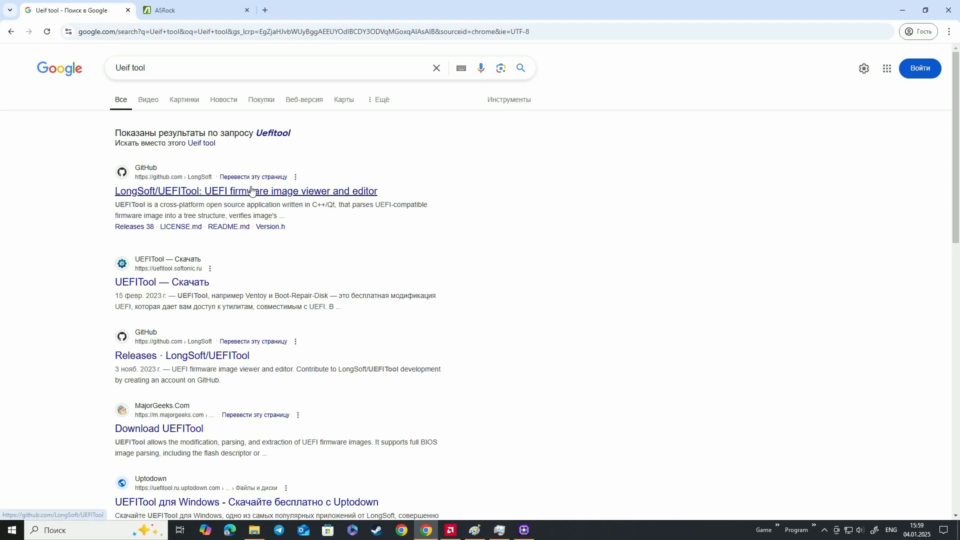
{"action": "left_click", "coordinate": [254, 194]}
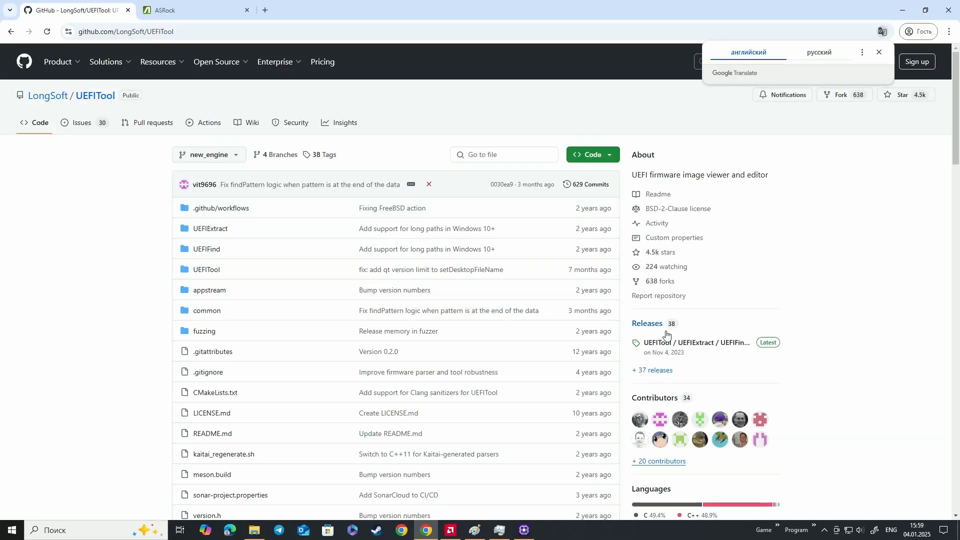
Download UEFITool_NE_A68_win64.zip from the latest UEFITool release into the downloads folder
{"action": "left_click", "coordinate": [665, 343]}
{"action": "scroll", "coordinate": [353, 274], "scroll_direction": "down", "scroll_amount": 4}
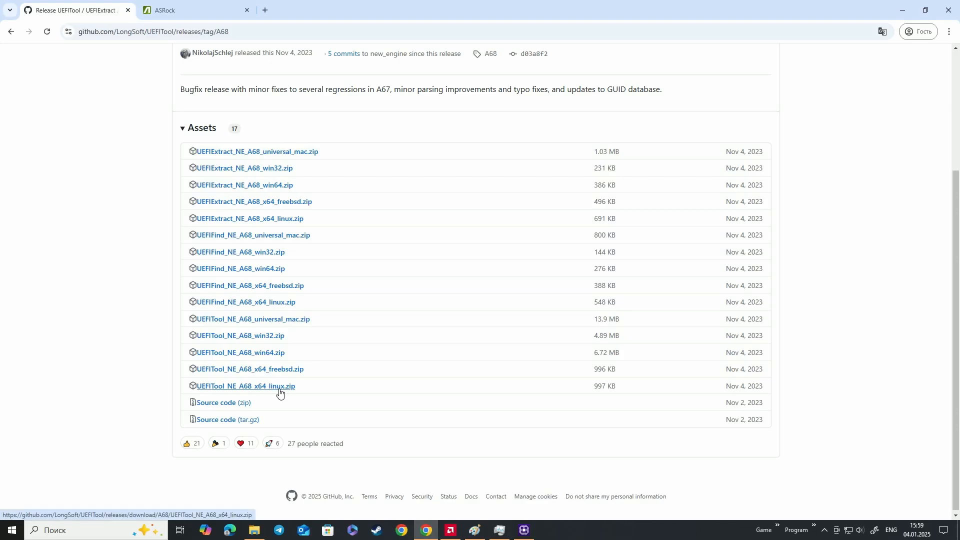
{"action": "left_click", "coordinate": [259, 354]}
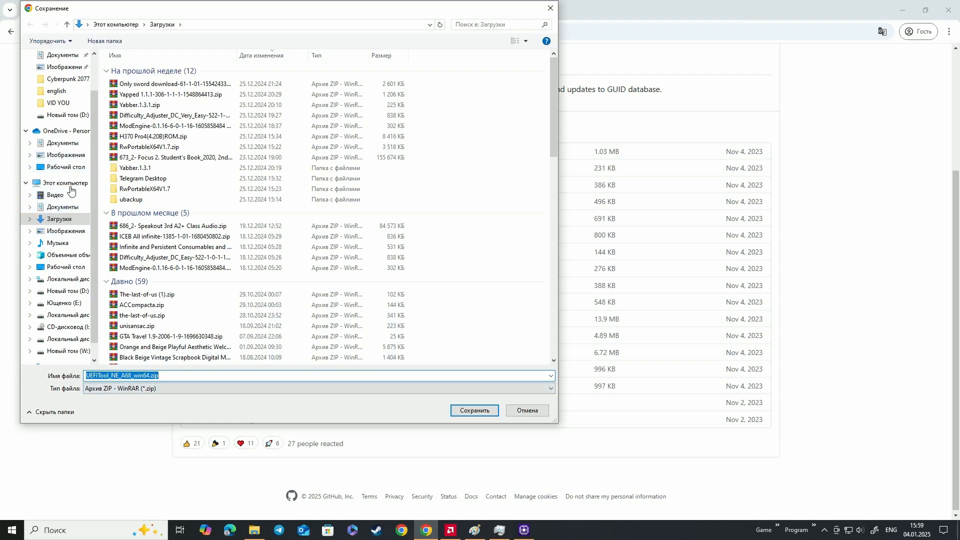
{"action": "left_click", "coordinate": [480, 415]}
Extract UEFITool_NE_A68_win64.zip in the downloads folder and open the extracted UEFITool_NE_A68_win64 folder
{"action": "left_click", "coordinate": [176, 11]}
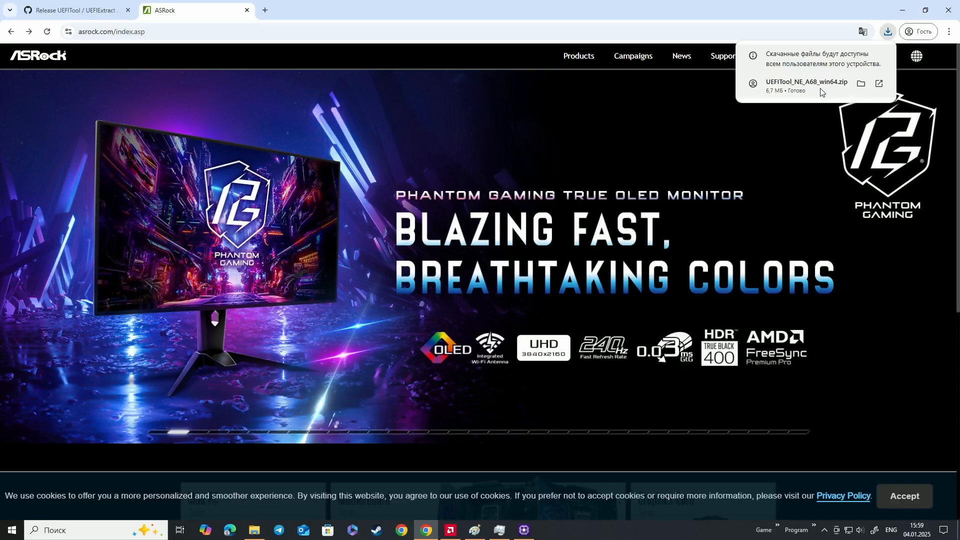
{"action": "left_click", "coordinate": [861, 83]}
{"action": "right_click", "coordinate": [160, 145]}
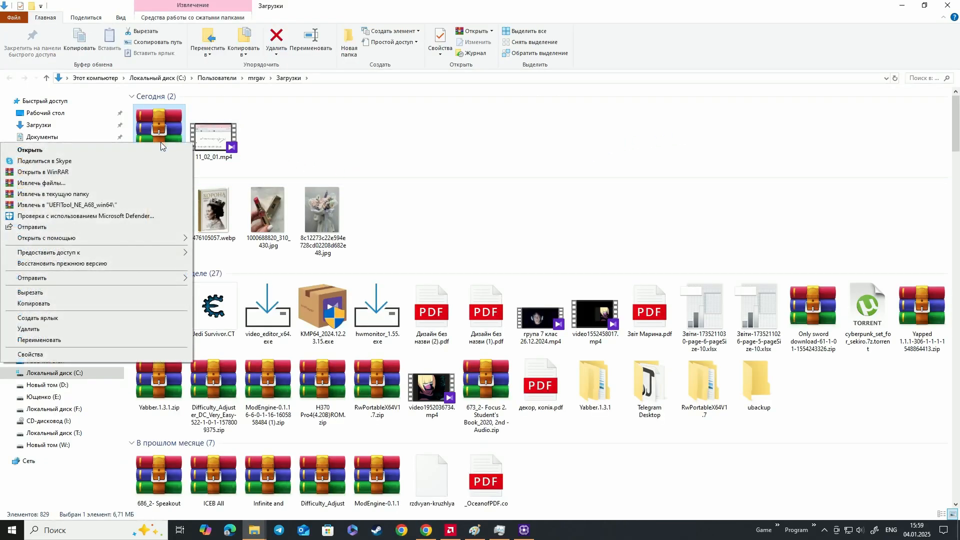
{"action": "left_click", "coordinate": [107, 193]}
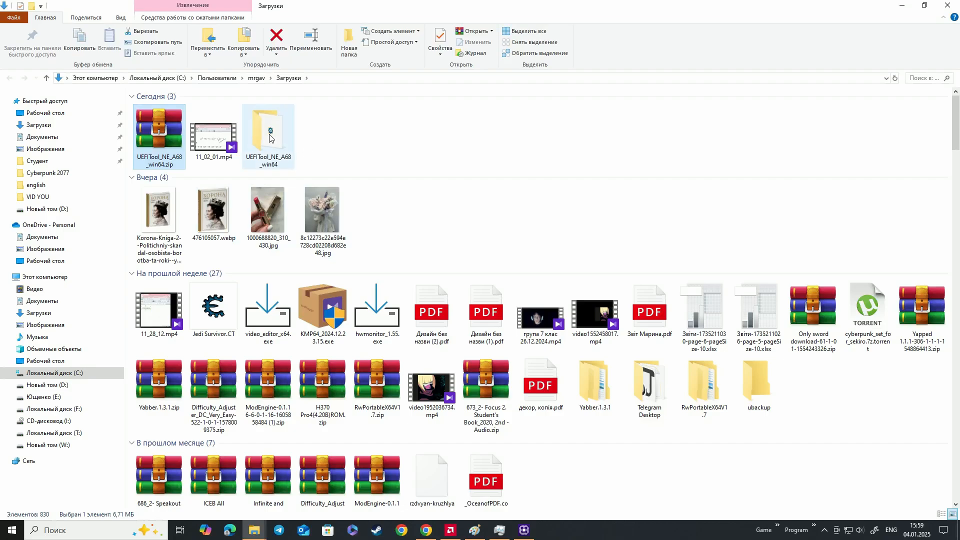
{"action": "double_click", "coordinate": [270, 138]}
Check the motherboard model in CPU-Z and search the ASRock site for "h 370"
{"action": "left_click", "coordinate": [426, 530]}
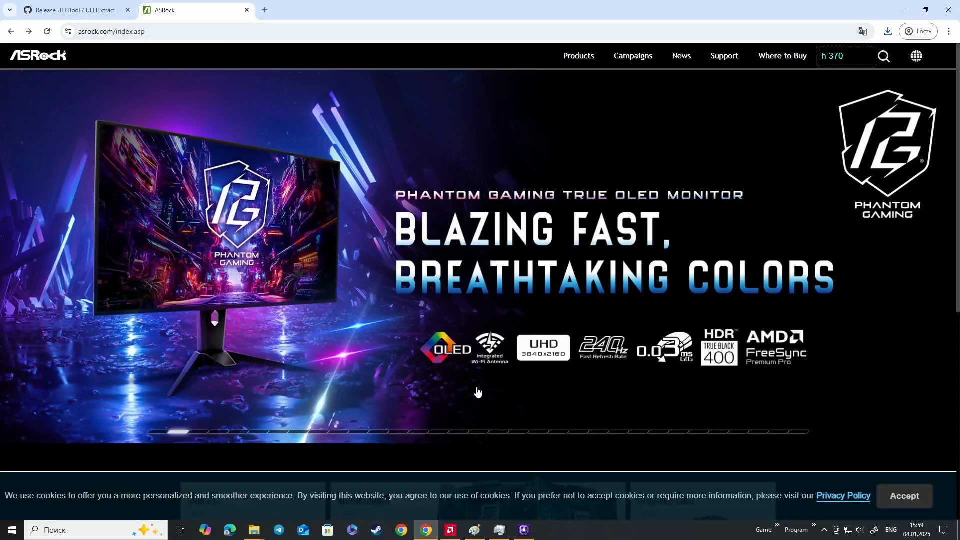
{"action": "left_click", "coordinate": [524, 530]}
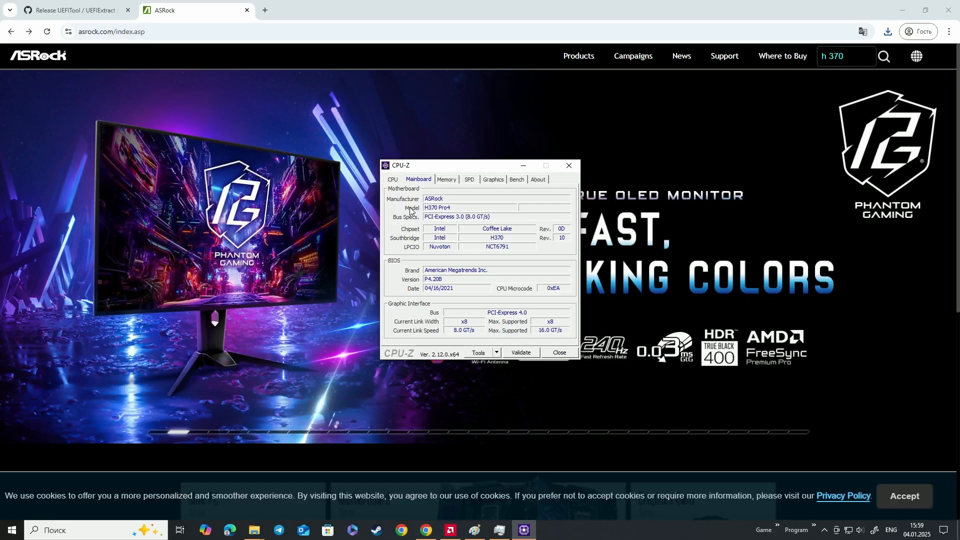
{"action": "left_click", "coordinate": [884, 58]}
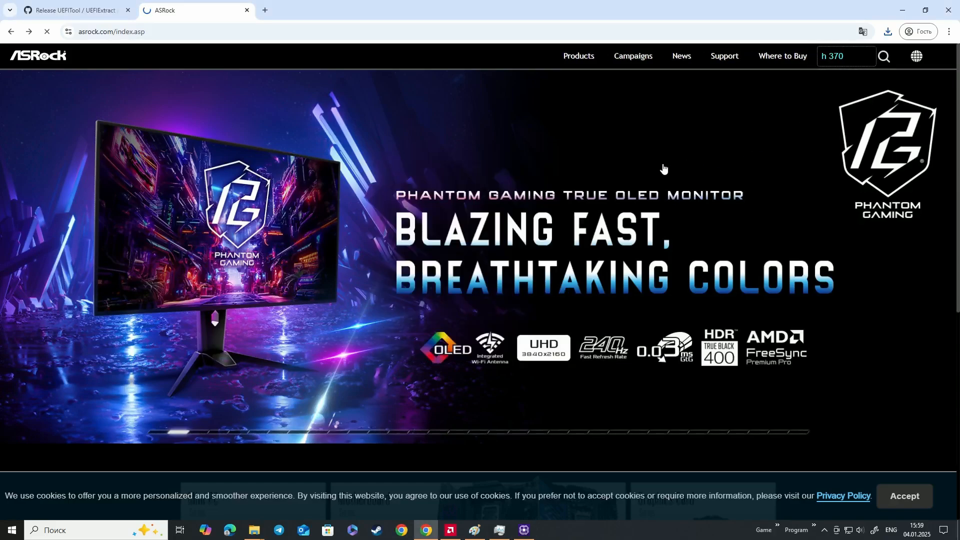
{"action": "scroll", "coordinate": [362, 215], "scroll_direction": "down", "scroll_amount": 2}
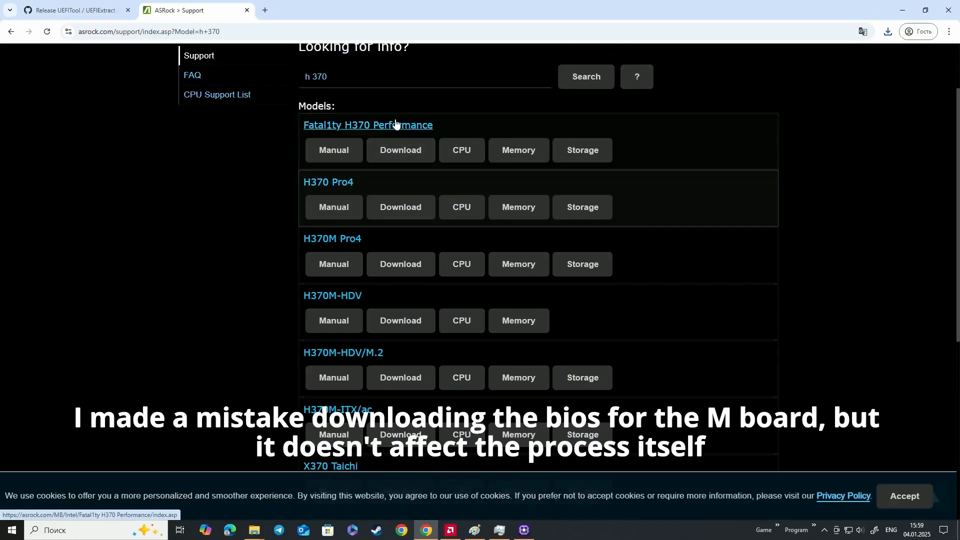
Open the H370M Pro4 product page from the model results and display its BIOS downloads under Support
{"action": "scroll", "coordinate": [321, 165], "scroll_direction": "down", "scroll_amount": 2}
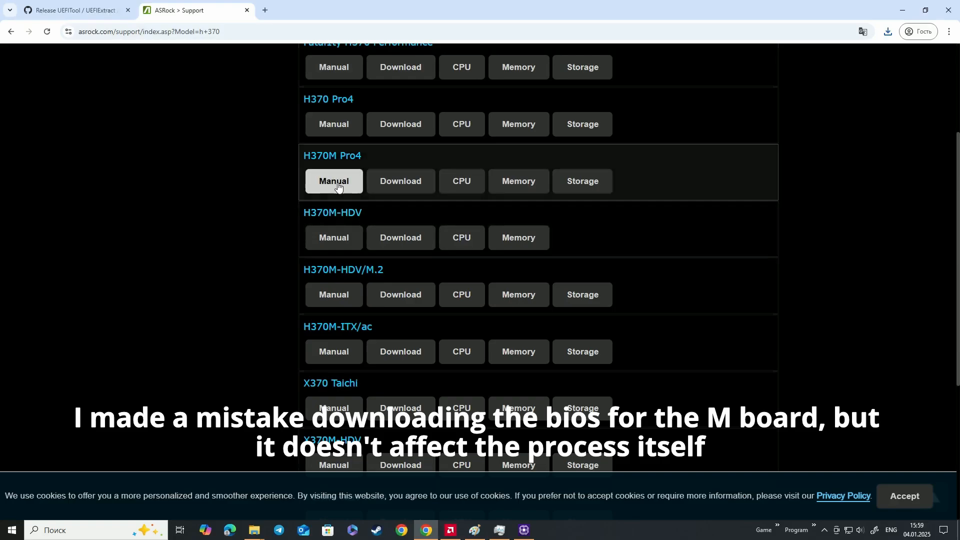
{"action": "left_click", "coordinate": [330, 158]}
{"action": "scroll", "coordinate": [387, 220], "scroll_direction": "down", "scroll_amount": 6}
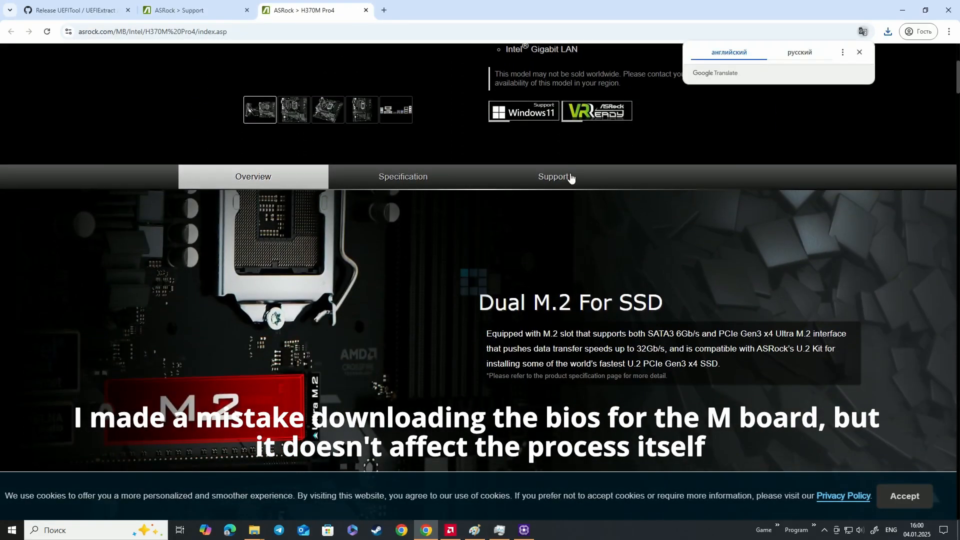
{"action": "left_click", "coordinate": [565, 180]}
{"action": "left_click", "coordinate": [279, 180]}
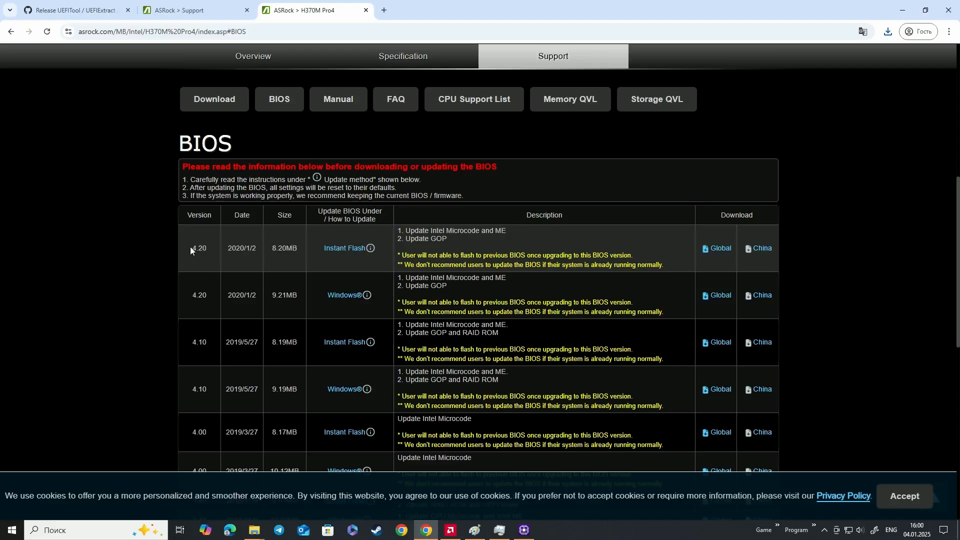
Download the Global version of the 4.20 Instant Flash BIOS as H370M Pro4(4.20)ROM.zip, accepting the update notice
{"action": "left_click_drag", "start_coordinate": [190, 247], "coordinate": [438, 245]}
{"action": "left_click_drag", "start_coordinate": [240, 248], "coordinate": [230, 248]}
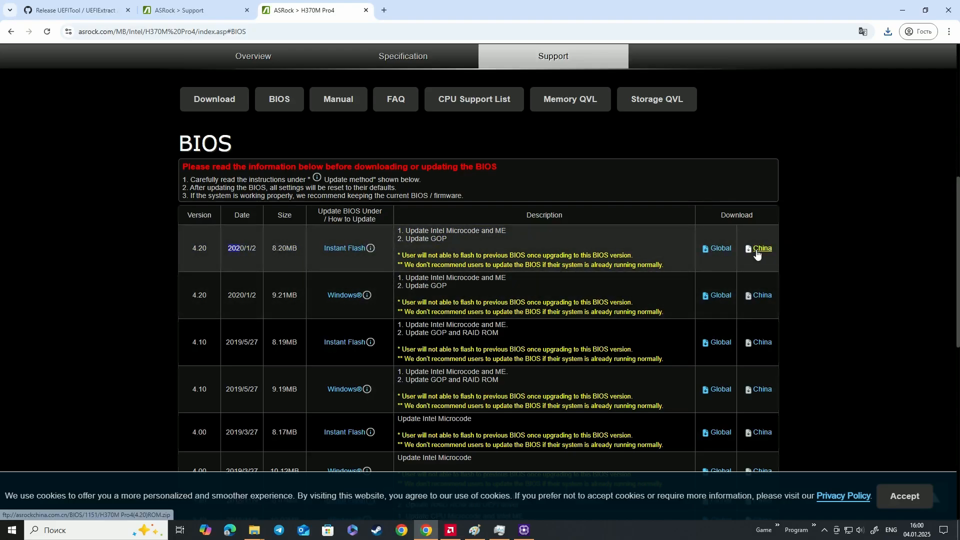
{"action": "left_click", "coordinate": [720, 248]}
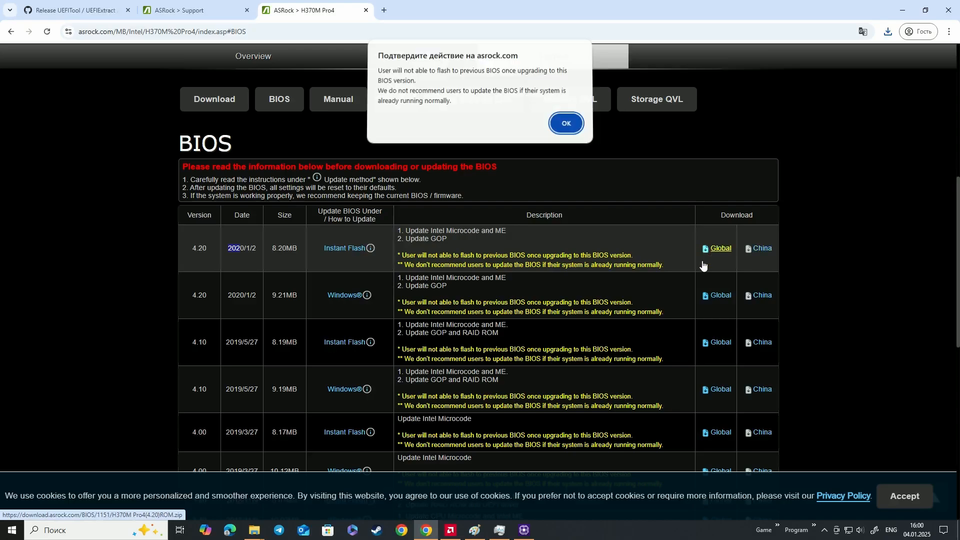
{"action": "left_click", "coordinate": [566, 125]}
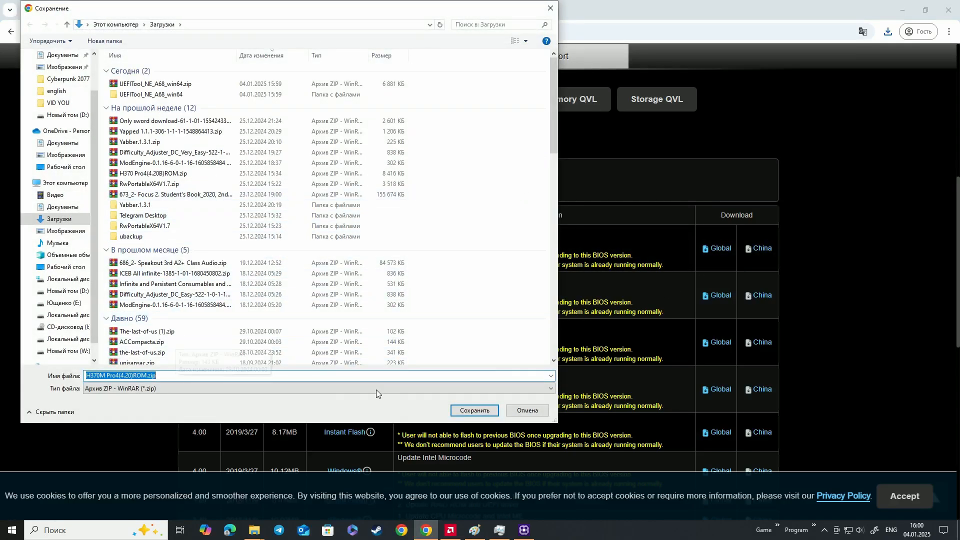
{"action": "left_click", "coordinate": [474, 410]}
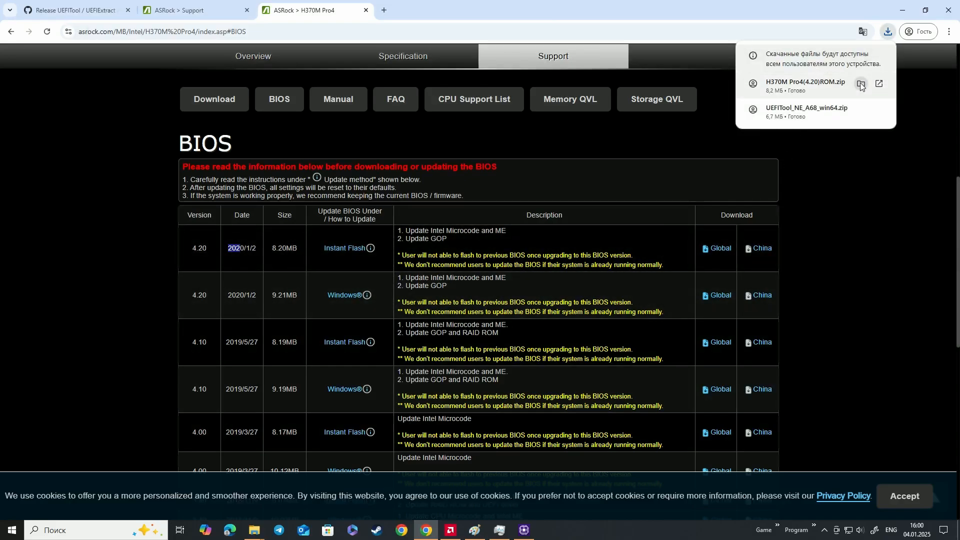
Extract H370M Pro4(4.20)ROM.zip into its own folder and move that folder into UEFITool_NE_A68_win64
{"action": "left_click", "coordinate": [861, 84]}
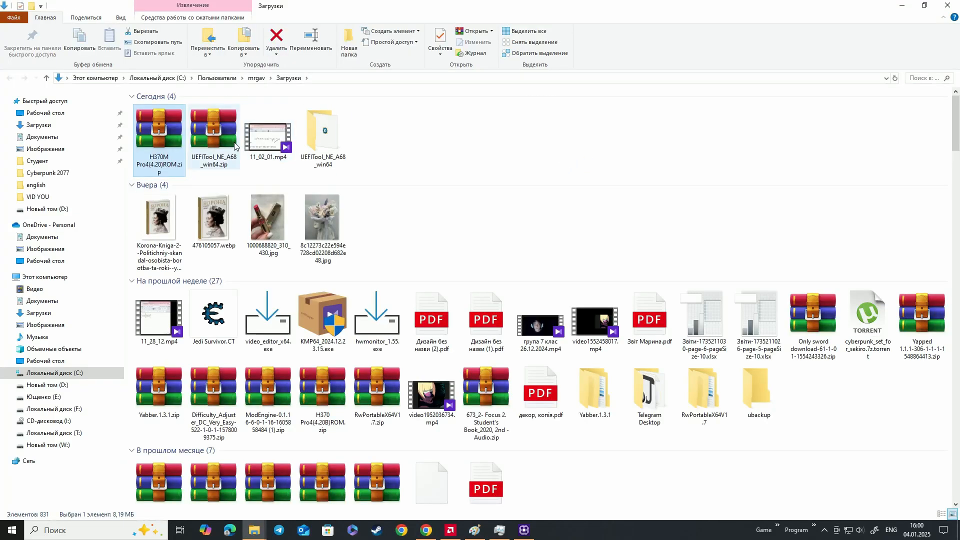
{"action": "right_click", "coordinate": [181, 148]}
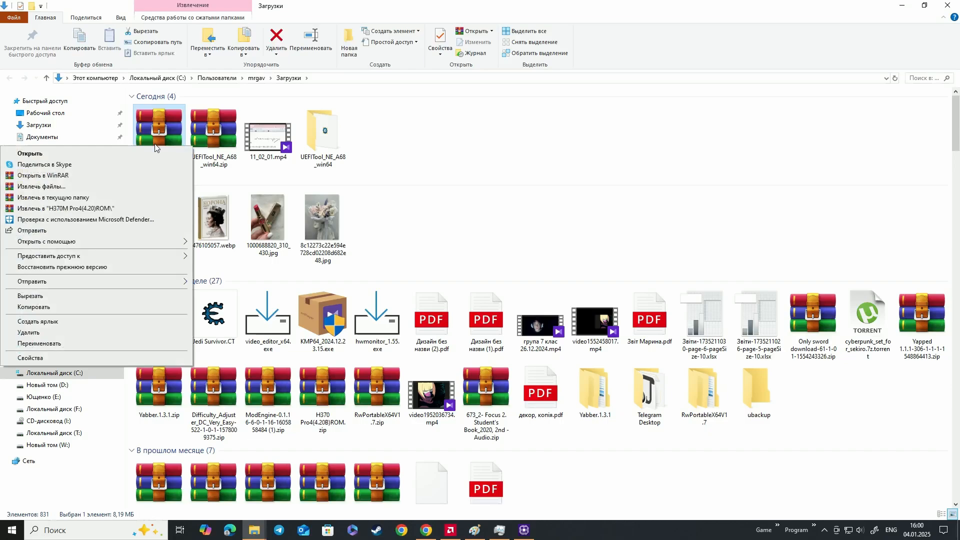
{"action": "left_click", "coordinate": [85, 209]}
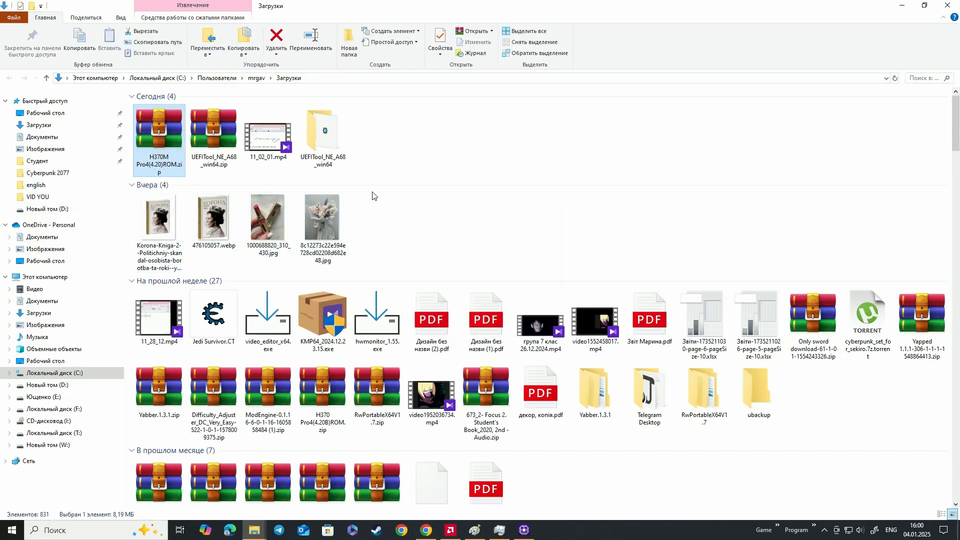
{"action": "left_click_drag", "start_coordinate": [333, 158], "coordinate": [380, 159]}
Move the BIOS file H370MP44.20 out of the H370M Pro4(4.20)ROM folder into UEFITool_NE_A68_win64
{"action": "double_click", "coordinate": [337, 152]}
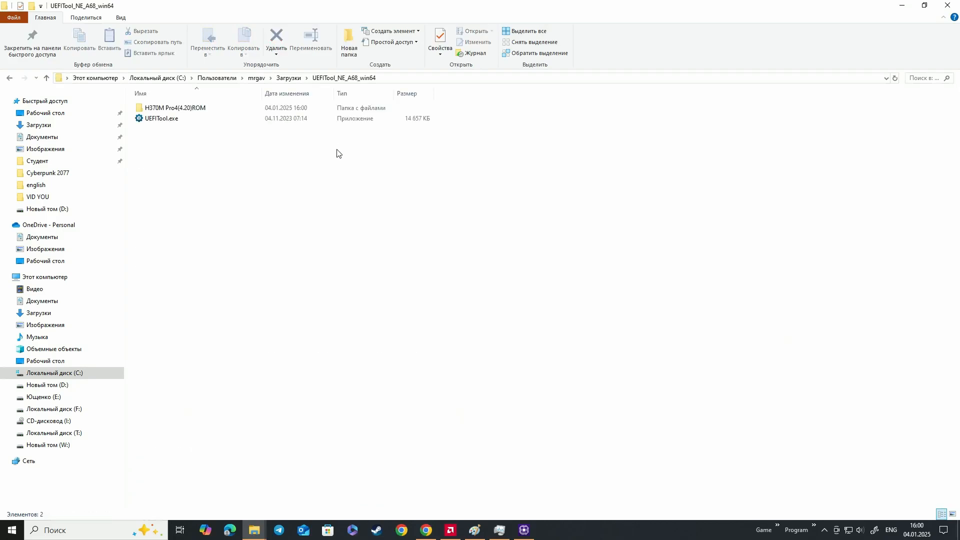
{"action": "left_click", "coordinate": [201, 111]}
{"action": "double_click", "coordinate": [202, 110]}
{"action": "left_click", "coordinate": [202, 108]}
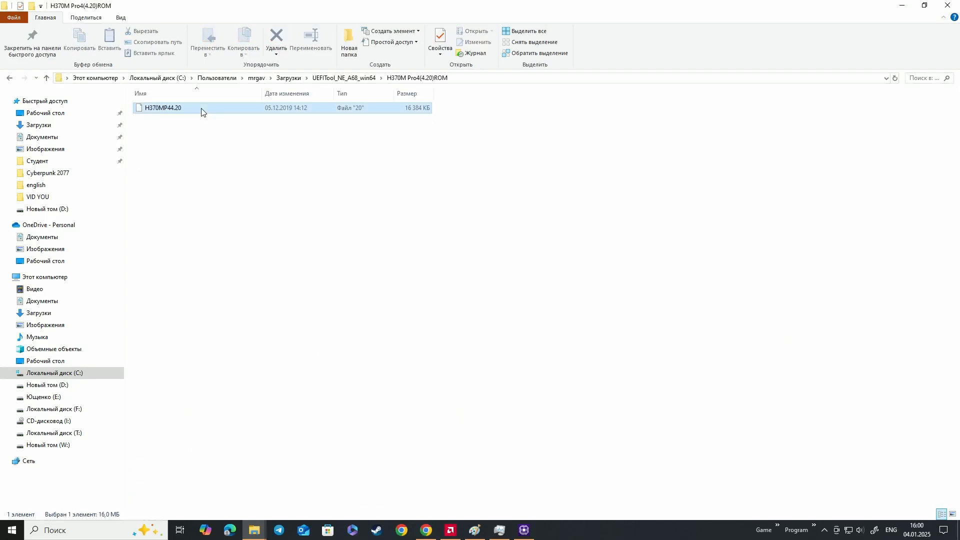
{"action": "left_click_drag", "start_coordinate": [201, 109], "coordinate": [342, 81]}
{"action": "left_click", "coordinate": [342, 81]}
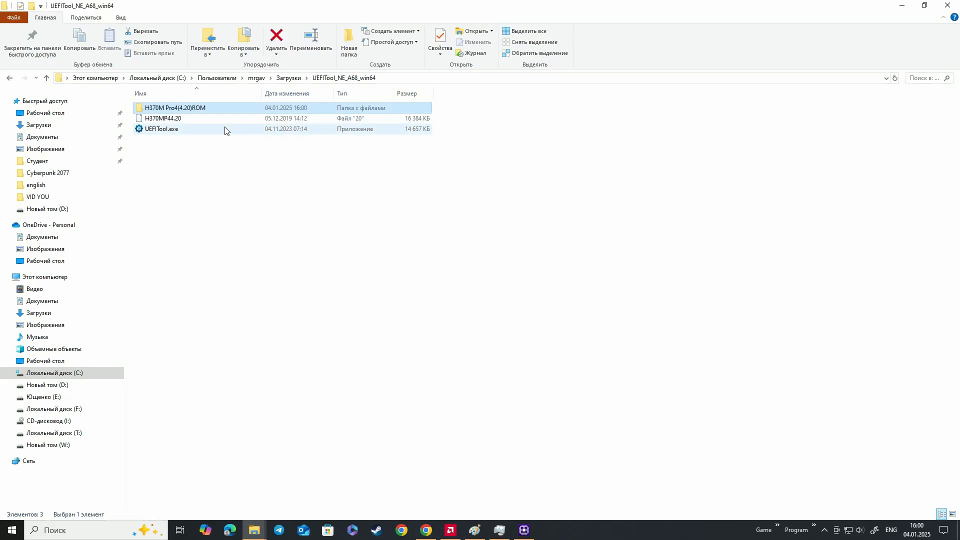
Open H370MP44.20 in UEFITool, examine the CPU microcode signatures and revisions in its FIT table, and minimize the window
{"action": "left_click", "coordinate": [197, 120]}
{"action": "left_click_drag", "start_coordinate": [199, 123], "coordinate": [204, 129]}
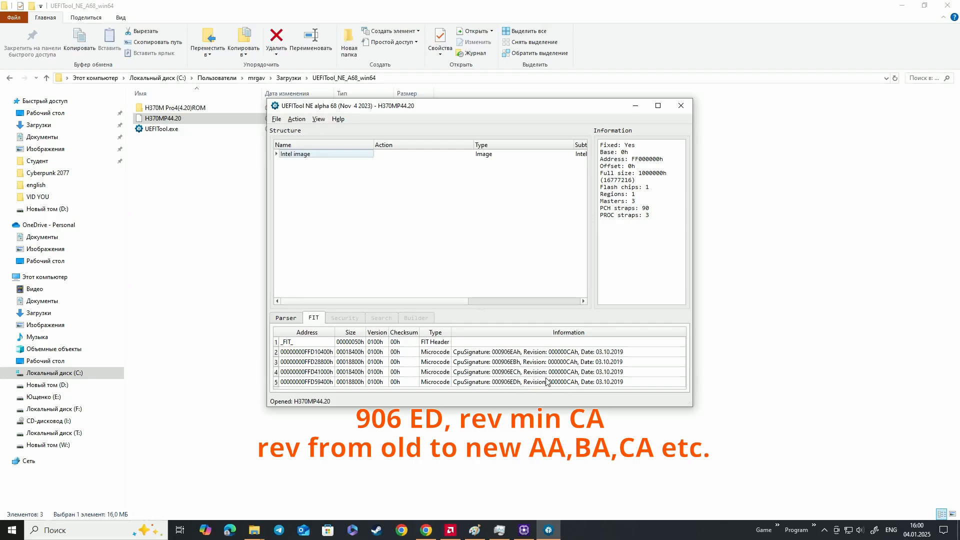
{"action": "mouse_move", "coordinate": [606, 105]}
{"action": "left_mouse_down"}
{"action": "mouse_move", "coordinate": [570, 107]}
{"action": "mouse_move", "coordinate": [588, 104]}
{"action": "left_mouse_up"}
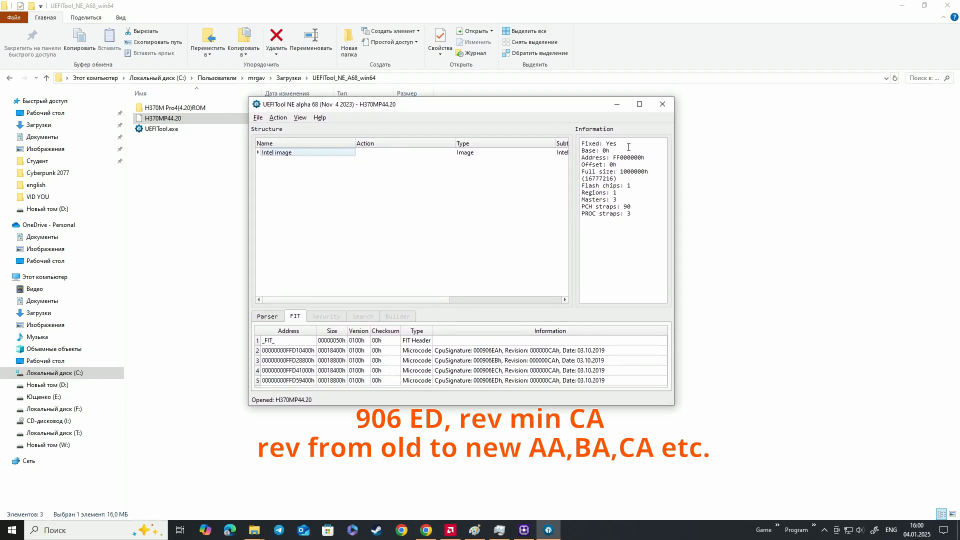
{"action": "left_click", "coordinate": [617, 104]}
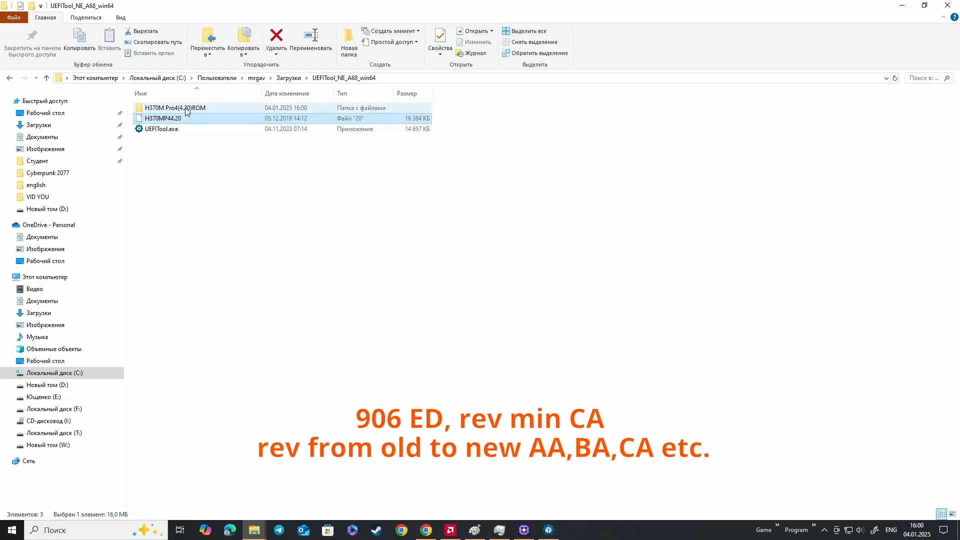
Return to Chrome and examine the H370M Pro4 product page and its list of available BIOS versions
{"action": "left_click", "coordinate": [427, 531]}
{"action": "scroll", "coordinate": [255, 298], "scroll_direction": "up", "scroll_amount": 5}
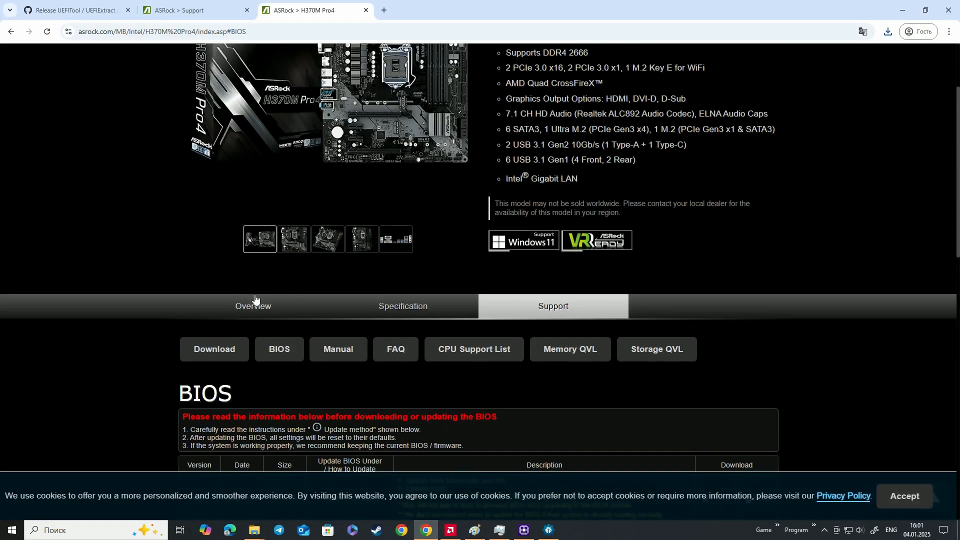
{"action": "scroll", "coordinate": [255, 298], "scroll_direction": "down", "scroll_amount": 3}
{"action": "scroll", "coordinate": [415, 319], "scroll_direction": "up", "scroll_amount": 6}
{"action": "scroll", "coordinate": [437, 313], "scroll_direction": "down", "scroll_amount": 12}
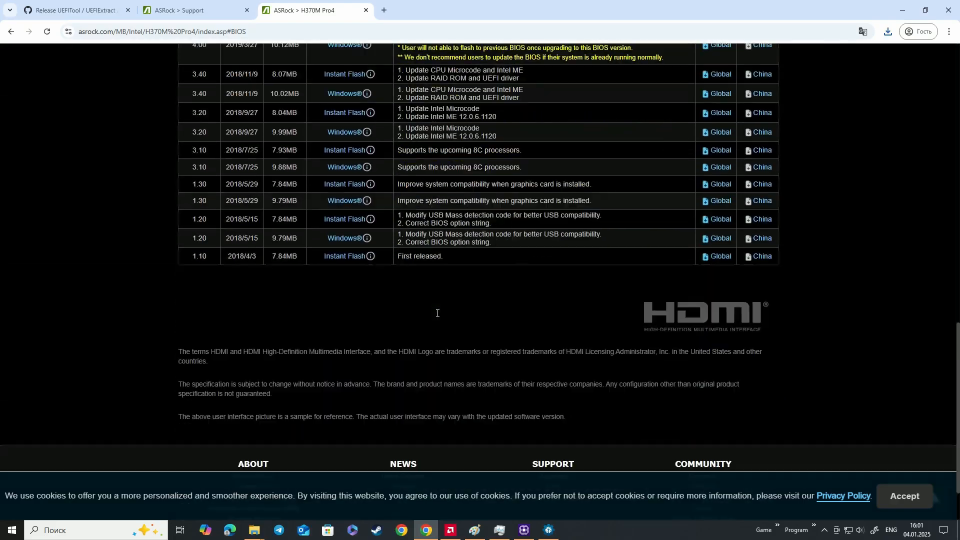
{"action": "scroll", "coordinate": [437, 313], "scroll_direction": "up", "scroll_amount": 12}
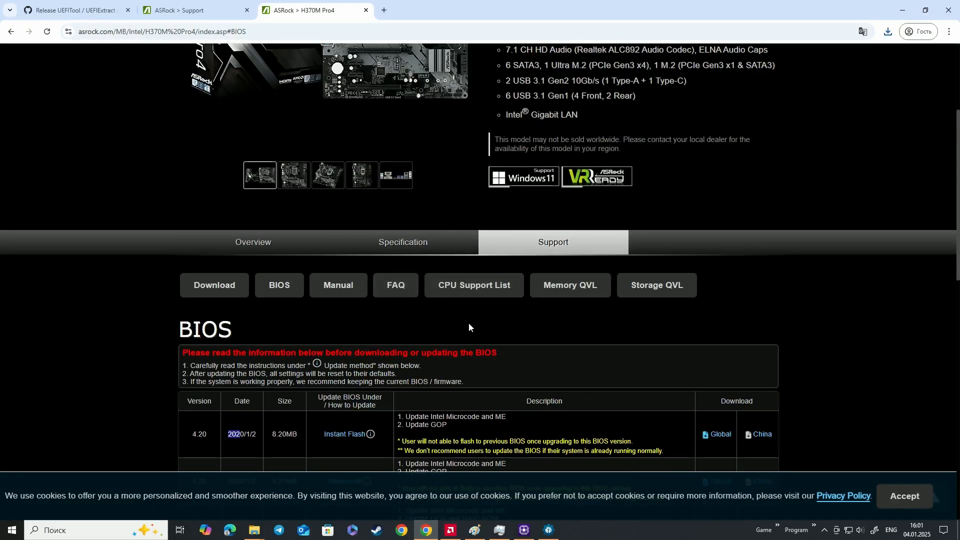
{"action": "scroll", "coordinate": [468, 327], "scroll_direction": "up", "scroll_amount": 4}
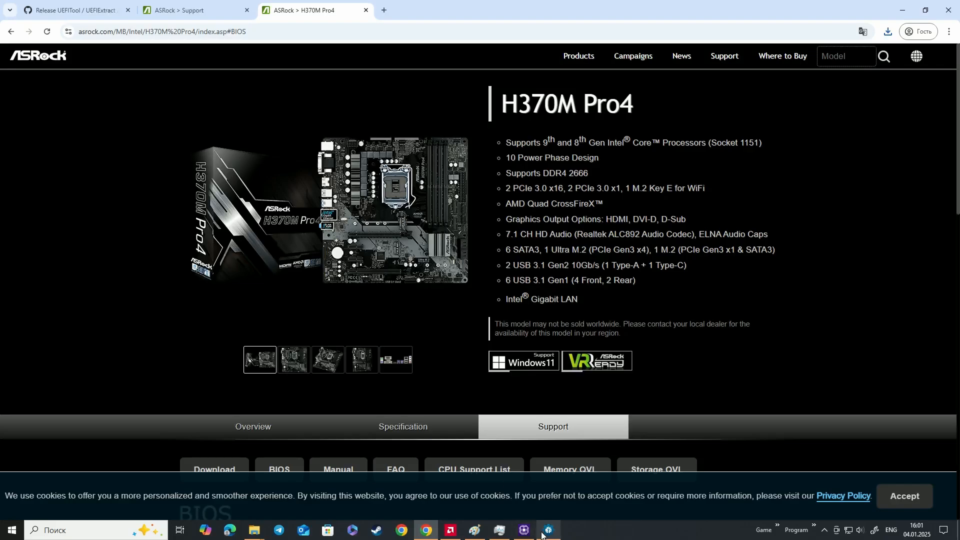
{"action": "mouse_move", "coordinate": [536, 537]}
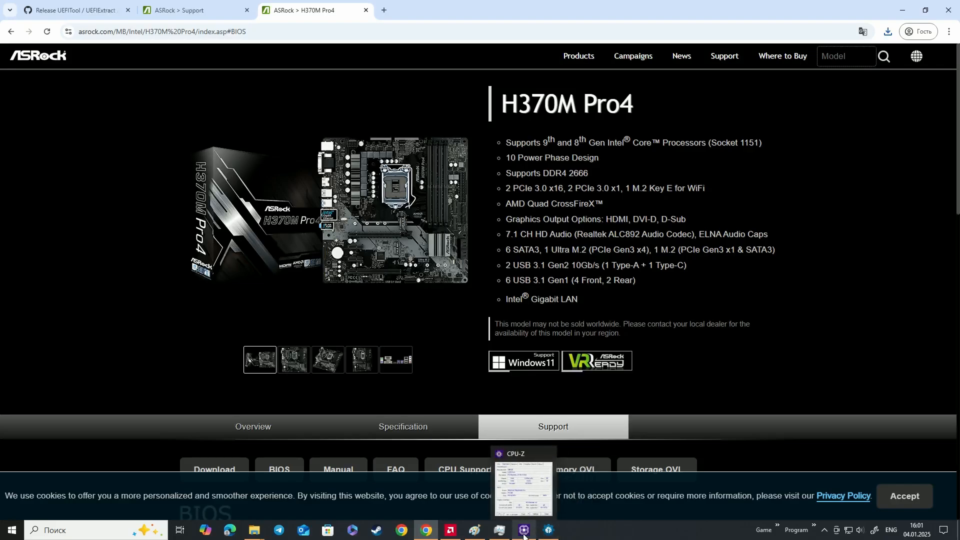
Return to UEFITool and examine the FIT microcode entries of H370MP44.20 and the Microcode file and volumes in its image structure
{"action": "left_click", "coordinate": [426, 532]}
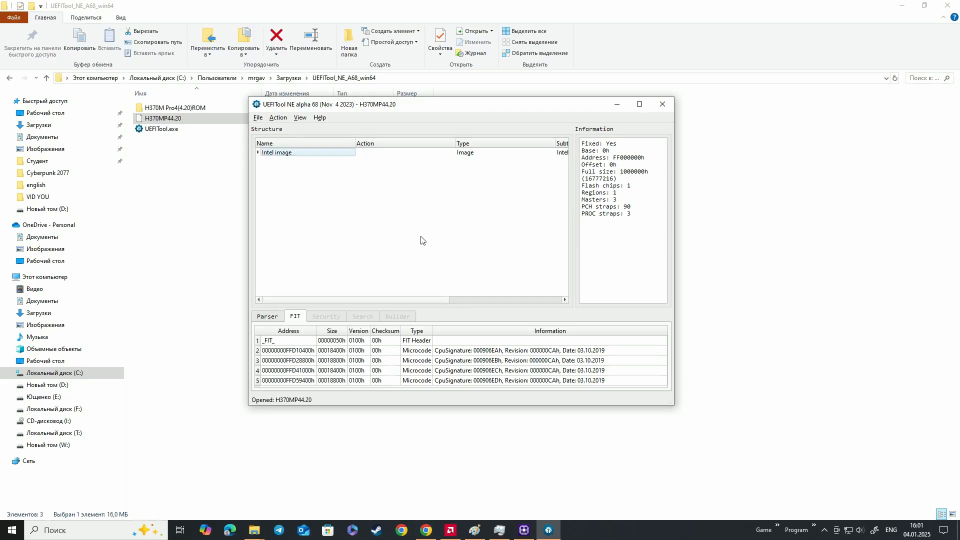
{"action": "left_click", "coordinate": [259, 153]}
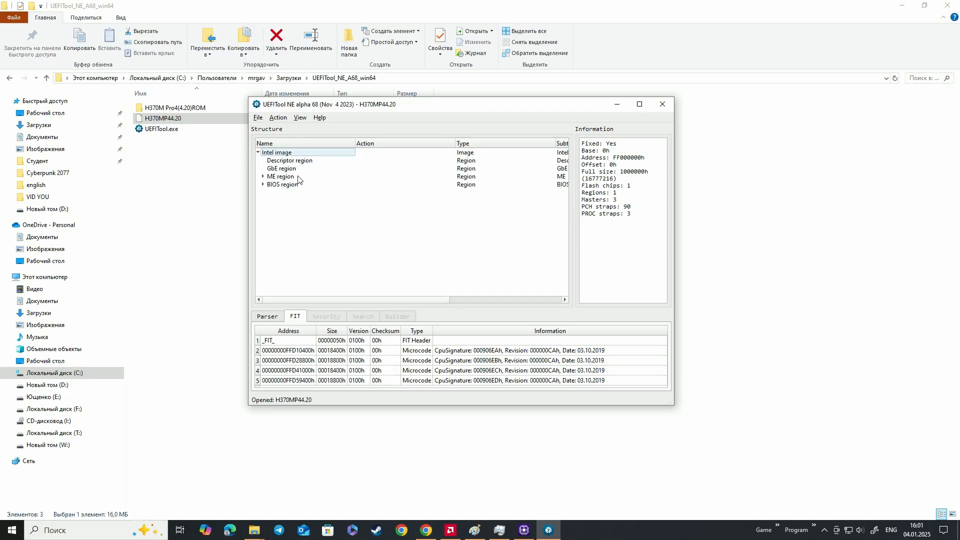
{"action": "double_click", "coordinate": [295, 370]}
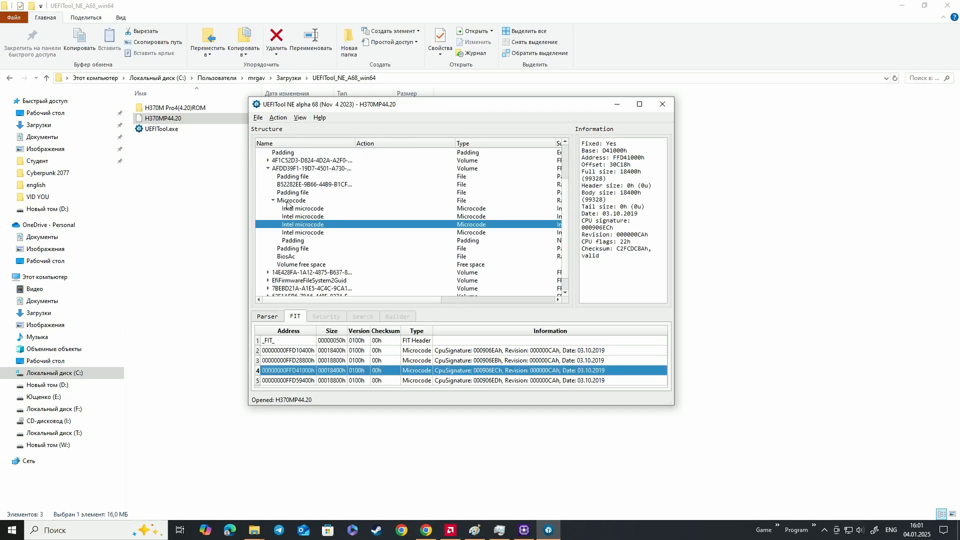
{"action": "left_click", "coordinate": [287, 201]}
{"action": "left_click", "coordinate": [285, 169]}
{"action": "left_click", "coordinate": [300, 160]}
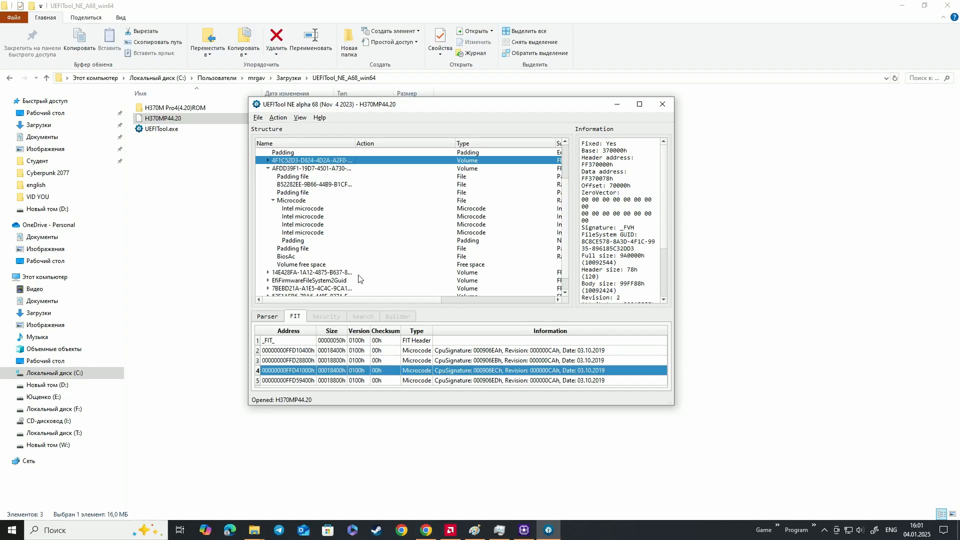
{"action": "key", "text": "Down"}
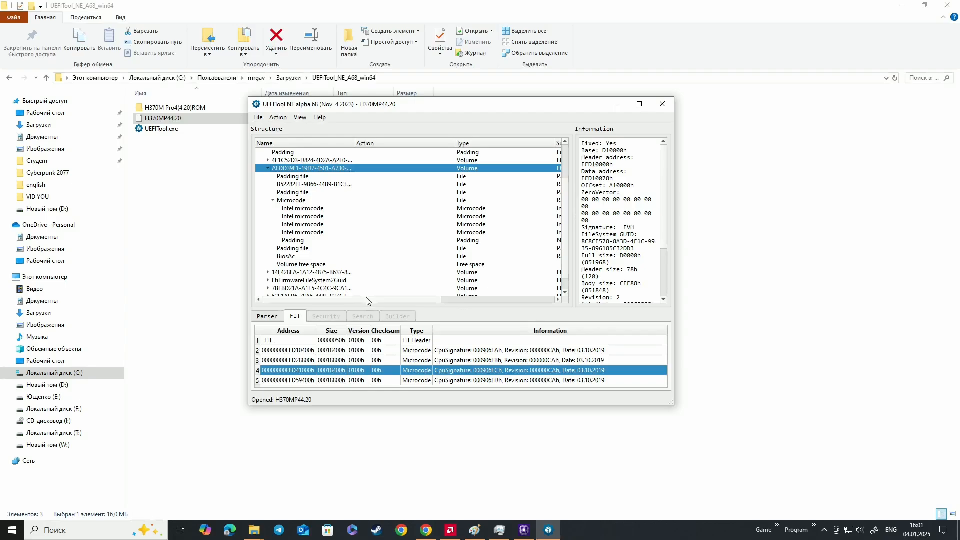
{"action": "scroll", "coordinate": [359, 263], "scroll_direction": "down", "scroll_amount": 1}
{"action": "left_click", "coordinate": [488, 381]}
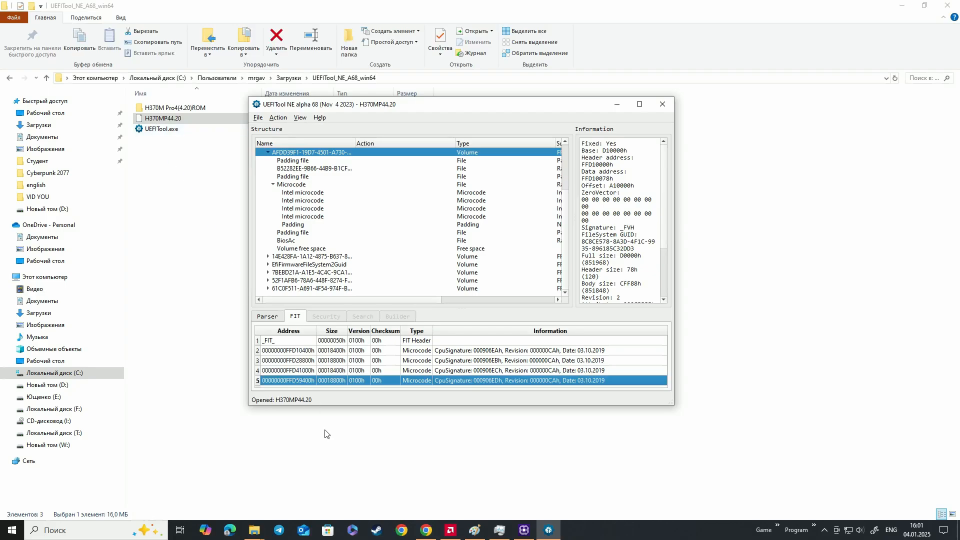
Switch to Chrome, search the ASRock site for "h 310" and open the H310CM-HDV product page
{"action": "left_click", "coordinate": [426, 530]}
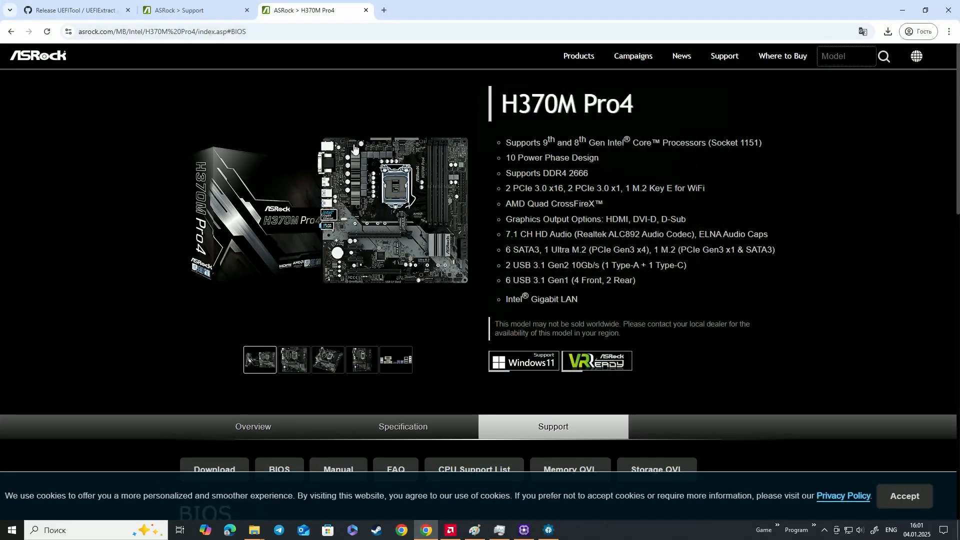
{"action": "left_click", "coordinate": [841, 59]}
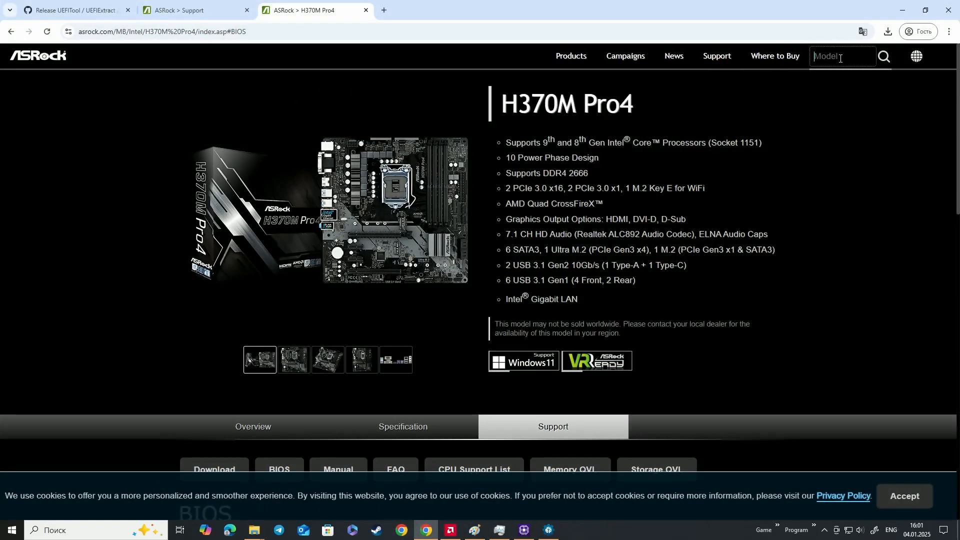
{"action": "type", "text": "h 310"}
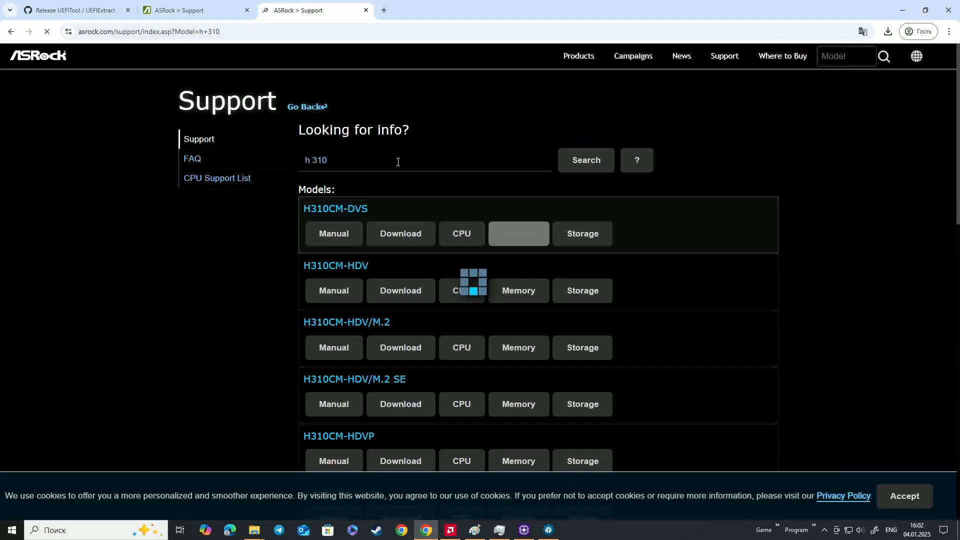
{"action": "scroll", "coordinate": [330, 215], "scroll_direction": "down", "scroll_amount": 2}
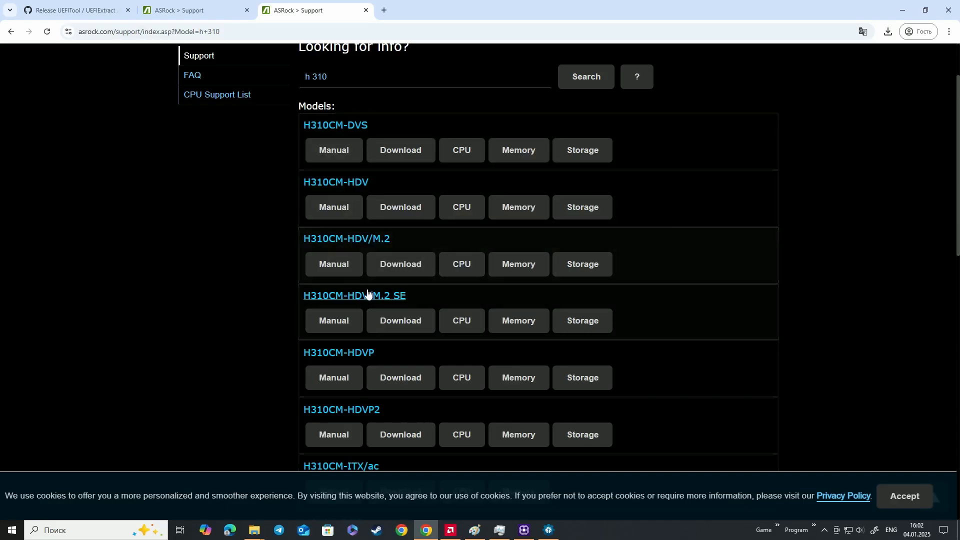
{"action": "left_click", "coordinate": [339, 201]}
Open the H310CM-HDV support BIOS list and download the 4.30G [Beta] Instant Flash version from the Global server
{"action": "scroll", "coordinate": [398, 208], "scroll_direction": "down", "scroll_amount": 3}
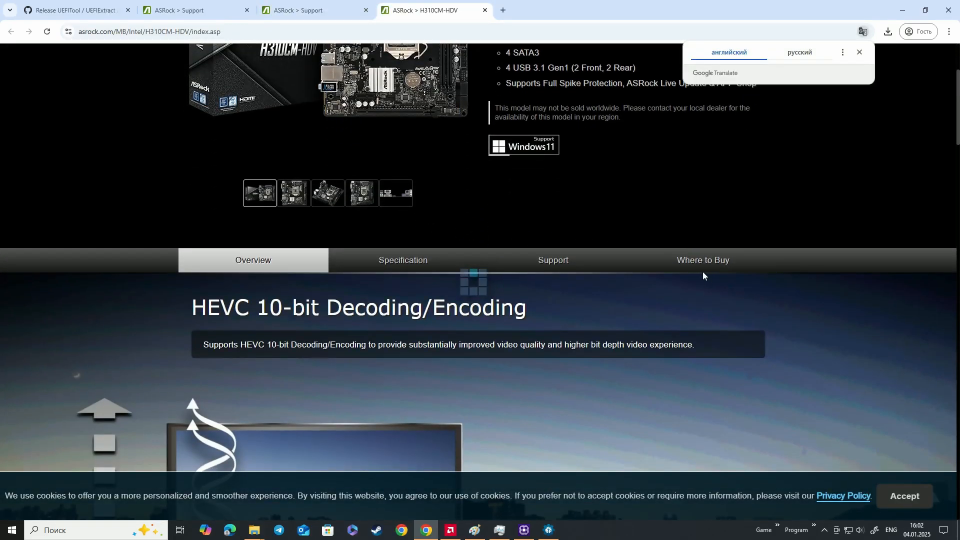
{"action": "left_click", "coordinate": [553, 260]}
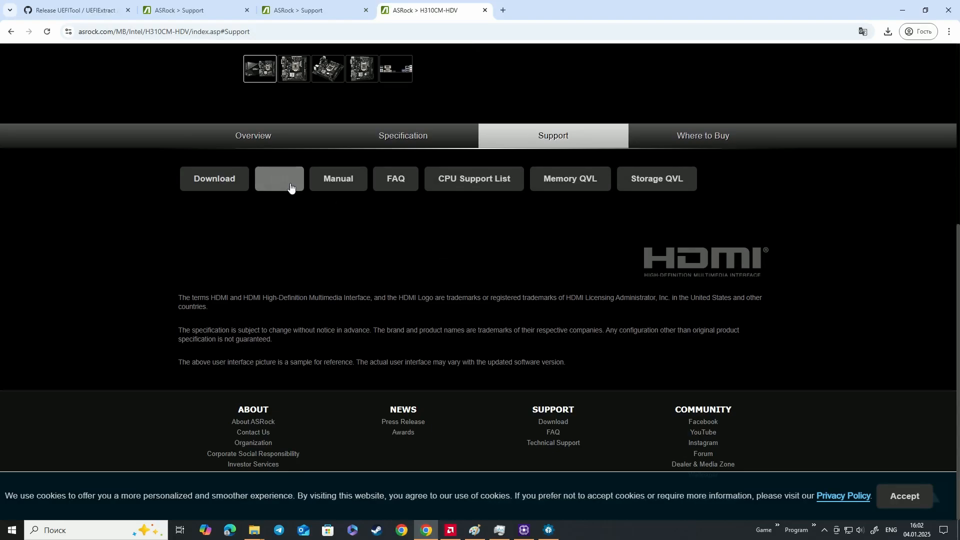
{"action": "left_click", "coordinate": [290, 187]}
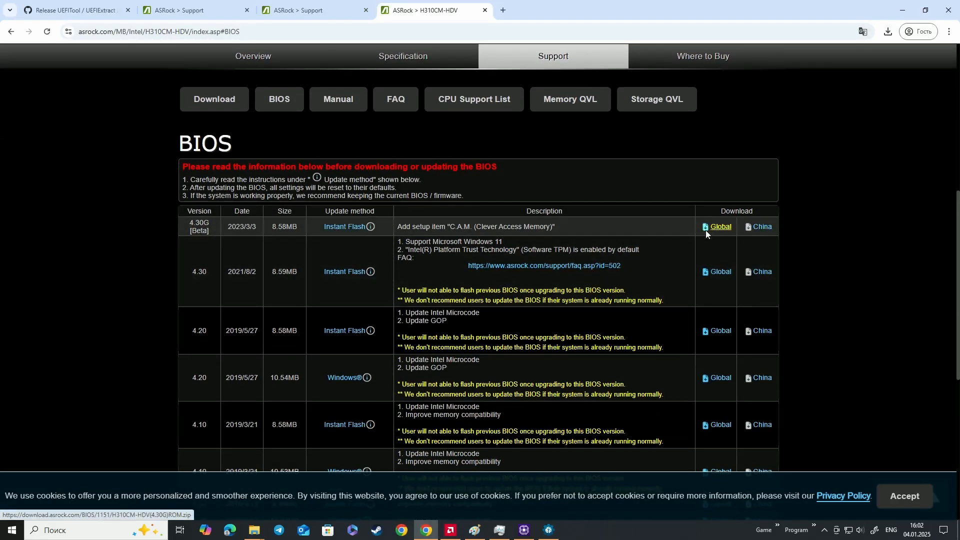
{"action": "left_click", "coordinate": [706, 230]}
{"action": "key", "text": "Return"}
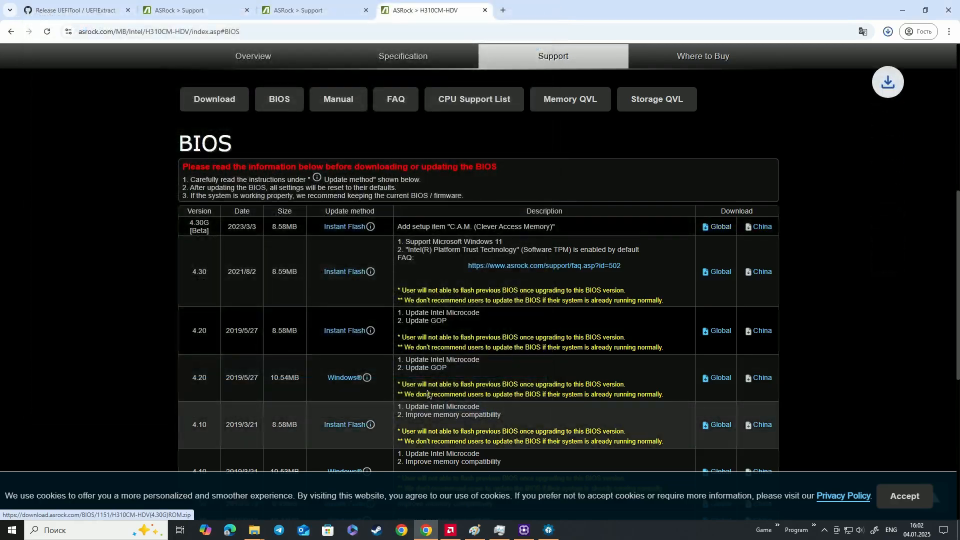
Show the downloaded H310CM-HDV(4.30G)ROM.zip in its folder and extract it into its own folder
{"action": "left_click", "coordinate": [860, 84]}
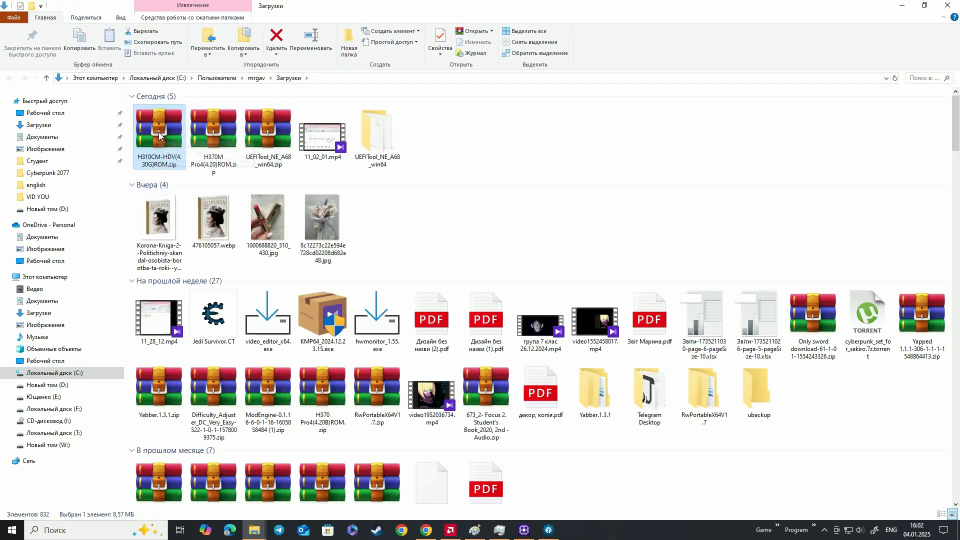
{"action": "right_click", "coordinate": [158, 133]}
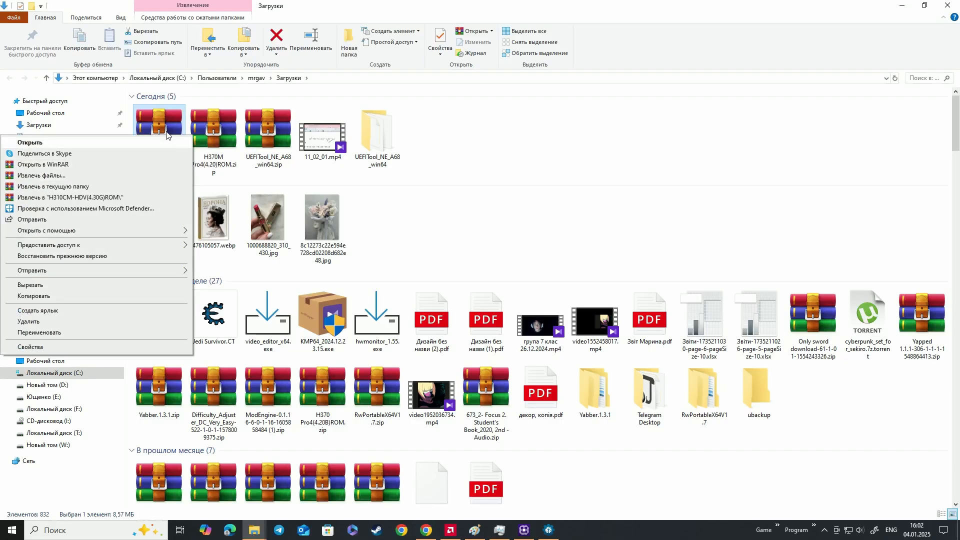
{"action": "left_click", "coordinate": [122, 197]}
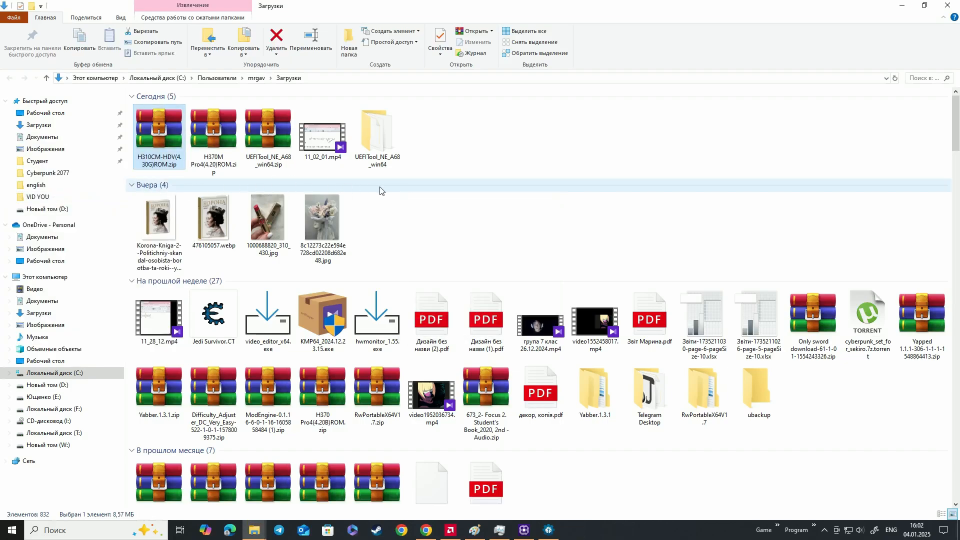
Transfer the BIOS file H3CMHDV4.30G from the H310CM-HDV(4.30G)ROM folder into UEFITool_NE_A68_win64
{"action": "double_click", "coordinate": [376, 131]}
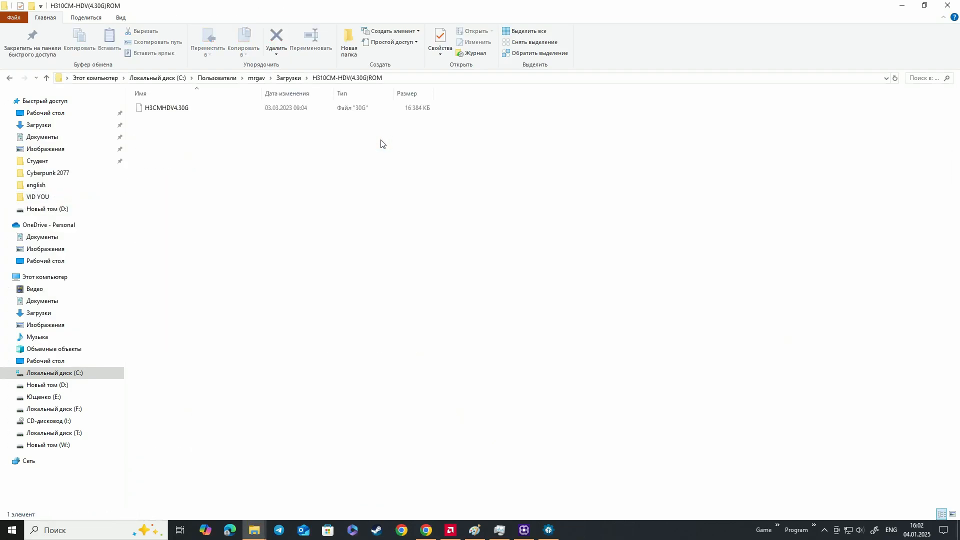
{"action": "left_click", "coordinate": [195, 105]}
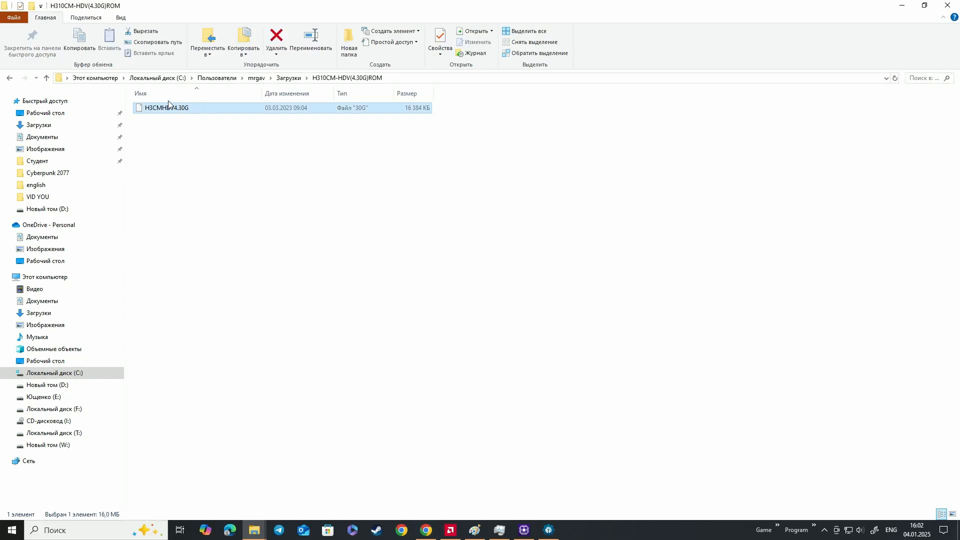
{"action": "double_click", "coordinate": [436, 131]}
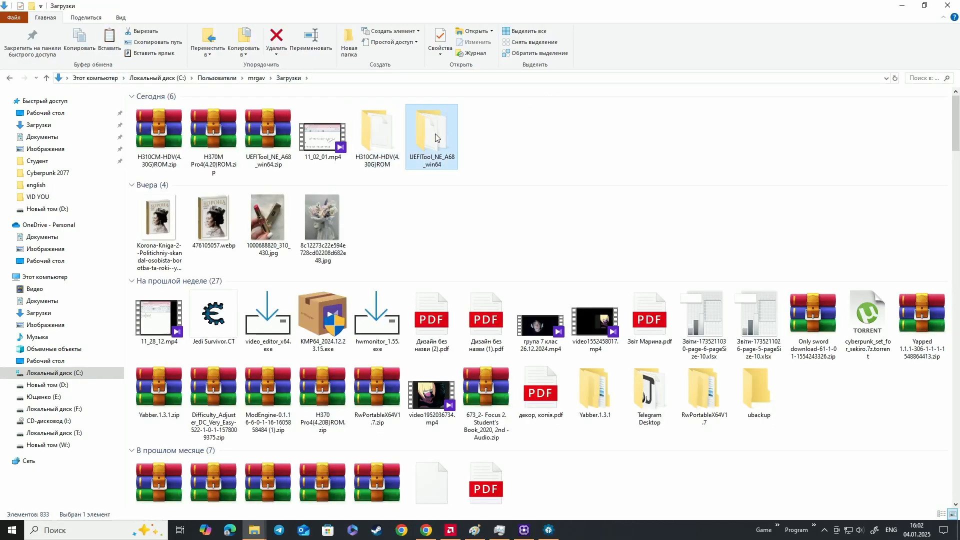
{"action": "key", "text": "ctrl+v"}
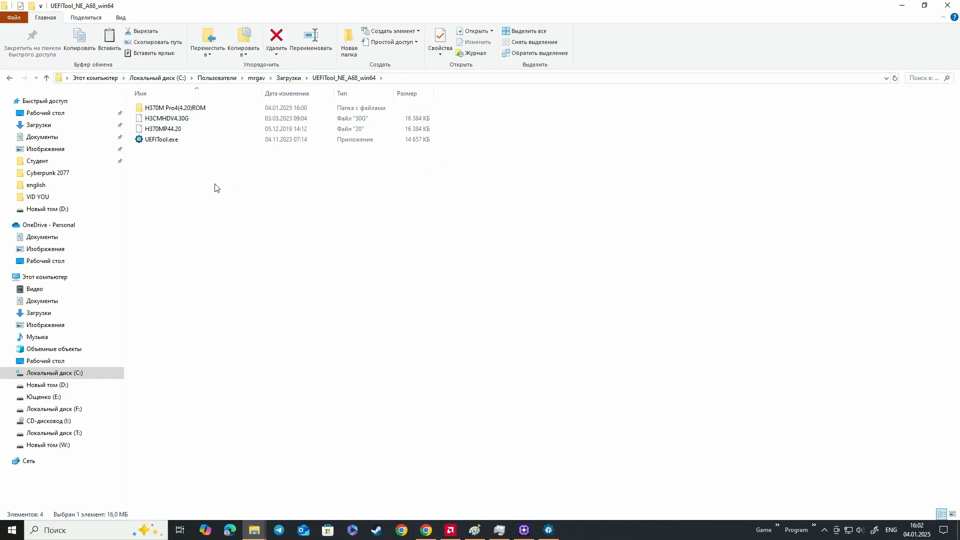
Open H3CMHDV4.30G in a second UEFITool window and move that window aside
{"action": "left_click", "coordinate": [206, 122]}
{"action": "left_click_drag", "start_coordinate": [206, 122], "coordinate": [216, 141]}
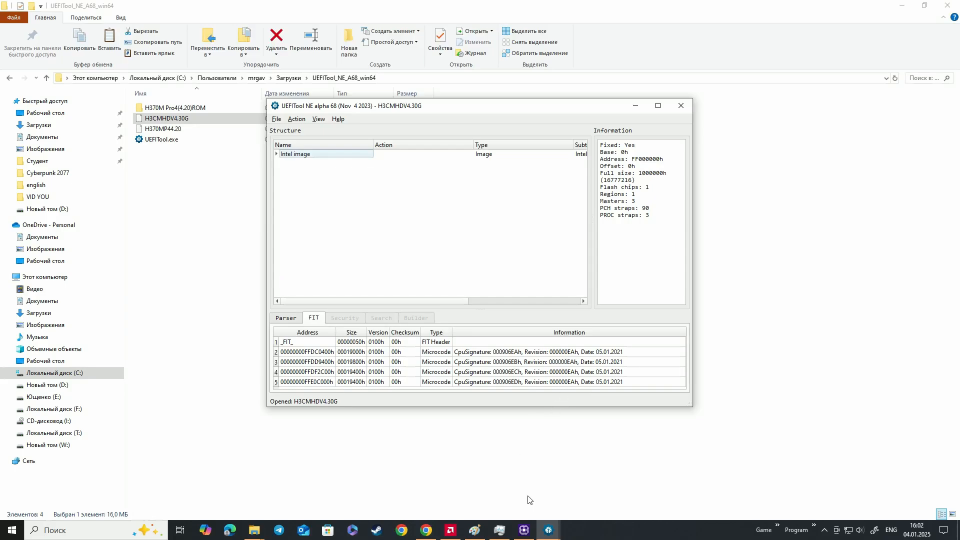
{"action": "left_click_drag", "start_coordinate": [461, 109], "coordinate": [627, 135]}
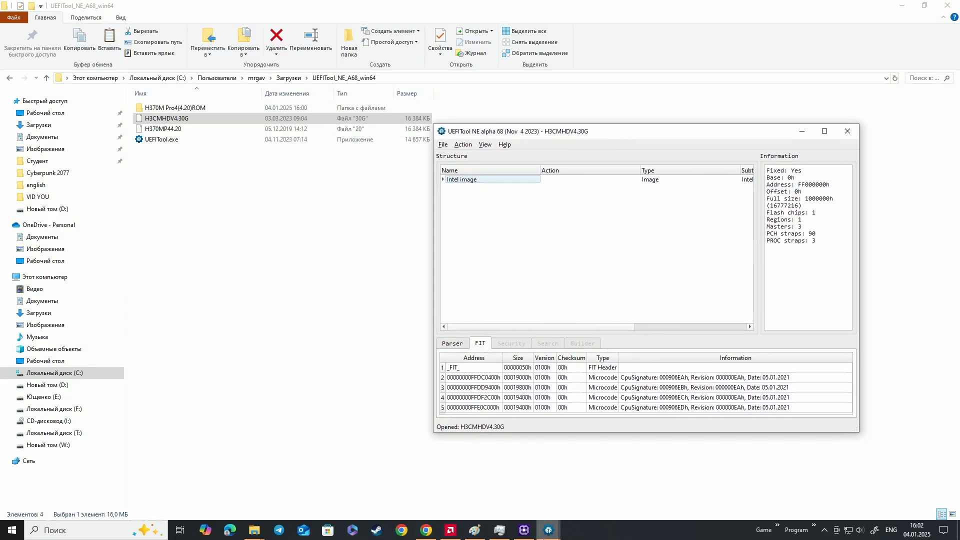
Bring up the H370MP44.20 UEFITool window and arrange it side by side with the H3CMHDV4.30G window
{"action": "mouse_move", "coordinate": [538, 532]}
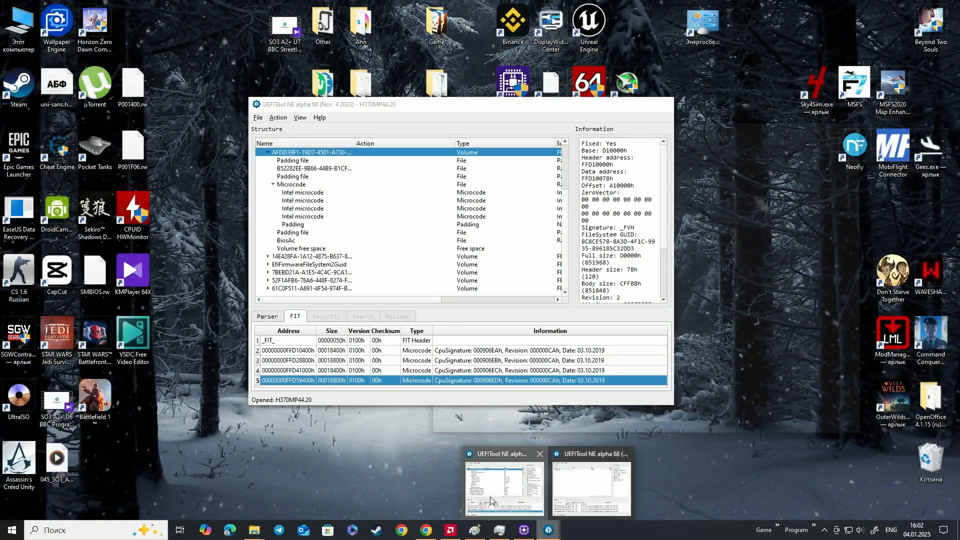
{"action": "left_click", "coordinate": [505, 487]}
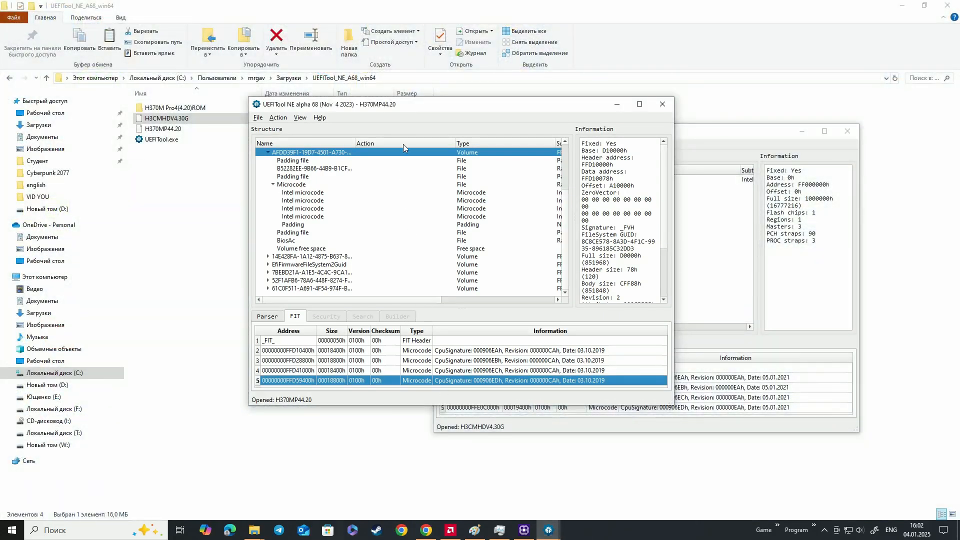
{"action": "left_click_drag", "start_coordinate": [428, 105], "coordinate": [200, 129]}
{"action": "left_click_drag", "start_coordinate": [509, 133], "coordinate": [589, 120]}
{"action": "left_click_drag", "start_coordinate": [317, 133], "coordinate": [381, 123]}
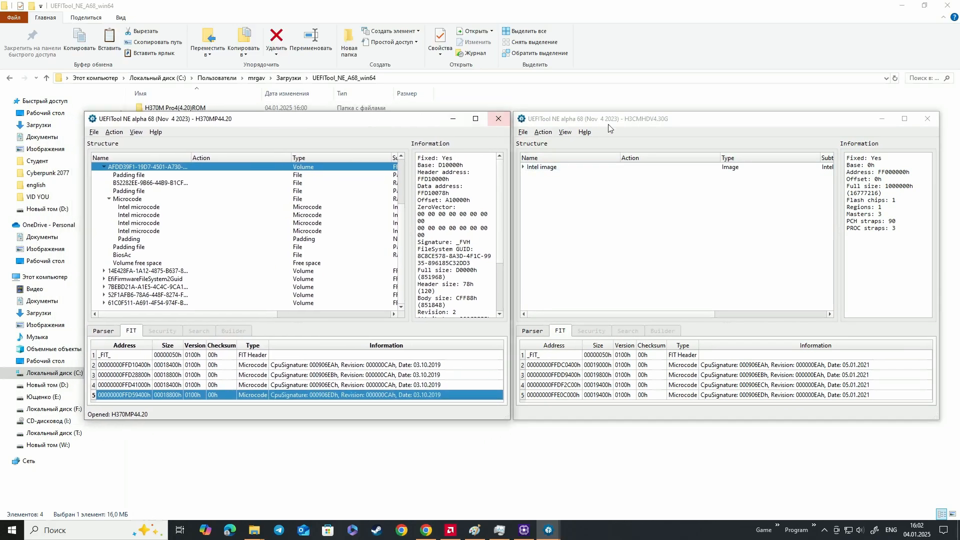
{"action": "mouse_move", "coordinate": [612, 126]}
{"action": "left_mouse_down"}
{"action": "mouse_move", "coordinate": [596, 122]}
{"action": "mouse_move", "coordinate": [605, 123]}
{"action": "left_mouse_up"}
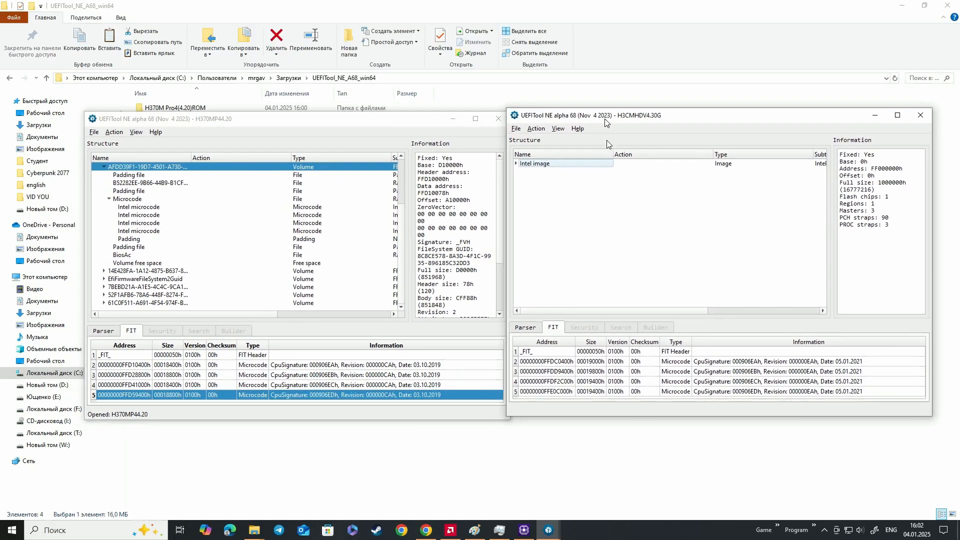
Locate the 000906EDh microcode in the H3CMHDV4.30G structure, then inspect the microcodes and the padding after them in H370MP44.20
{"action": "double_click", "coordinate": [758, 393]}
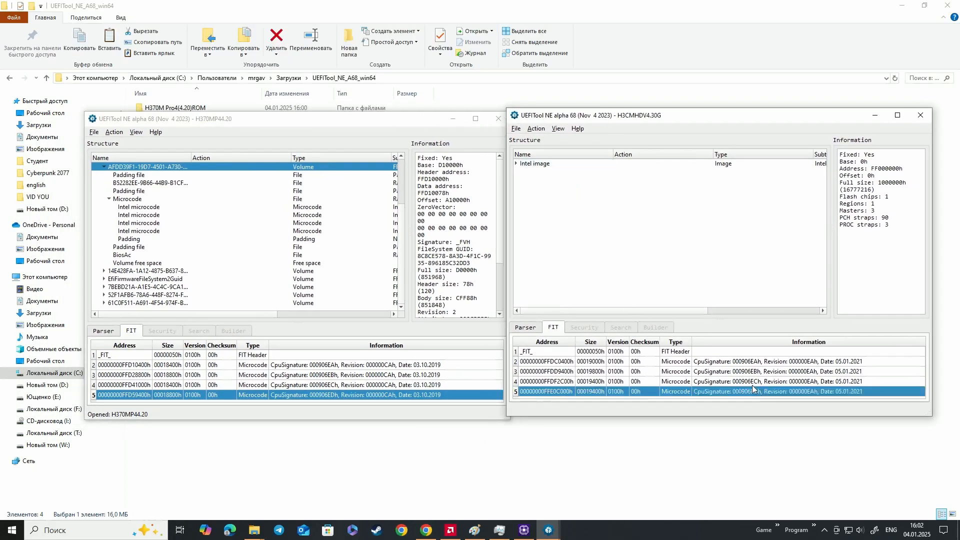
{"action": "left_click", "coordinate": [138, 238]}
{"action": "left_click", "coordinate": [138, 238]}
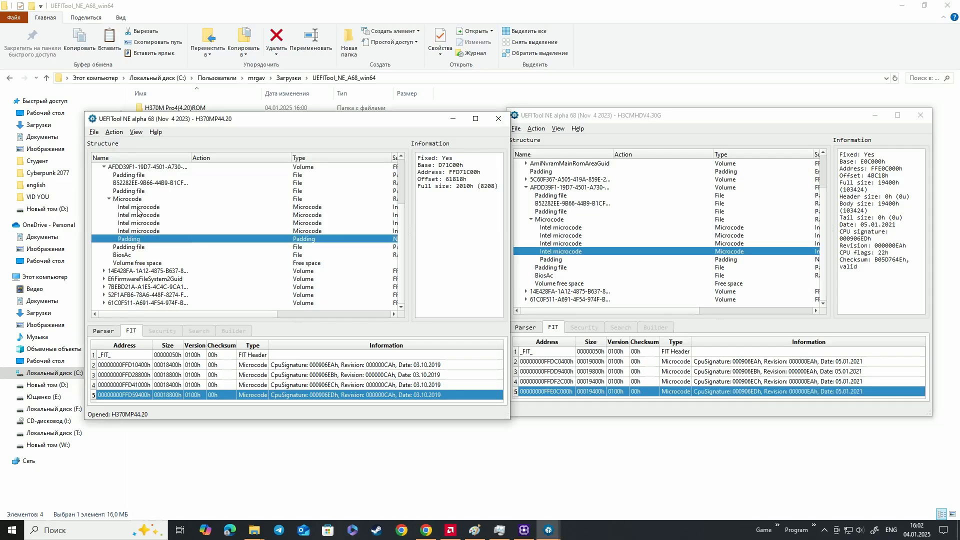
{"action": "left_click", "coordinate": [141, 215]}
{"action": "left_click", "coordinate": [140, 232]}
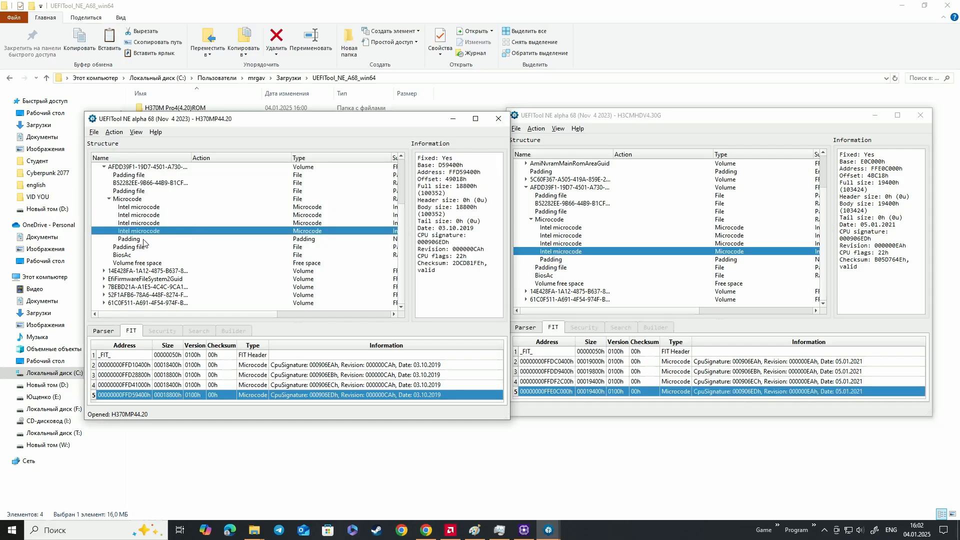
{"action": "left_click", "coordinate": [144, 240]}
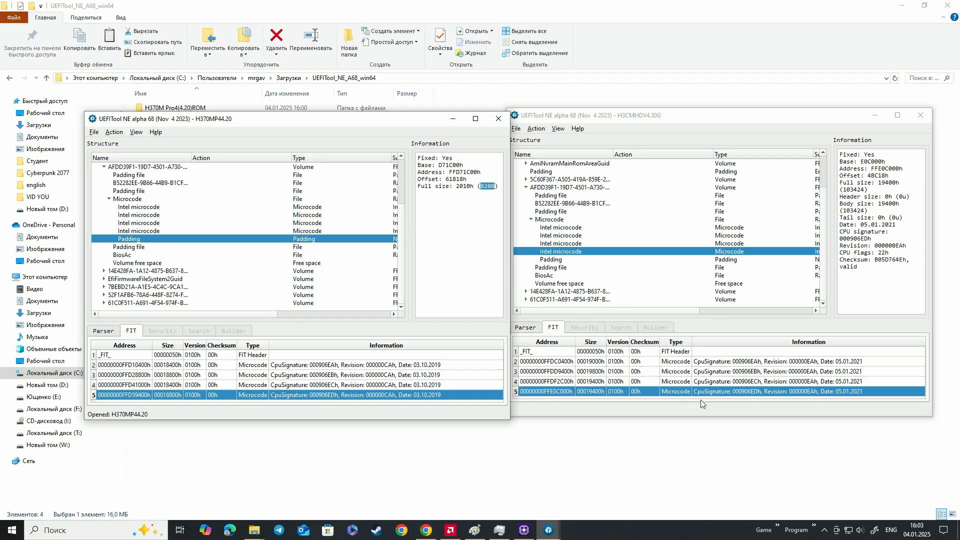
Compare the size of the 000906EDh microcode in H3CMHDV4.30G with its size in H370MP44.20
{"action": "left_click", "coordinate": [727, 394]}
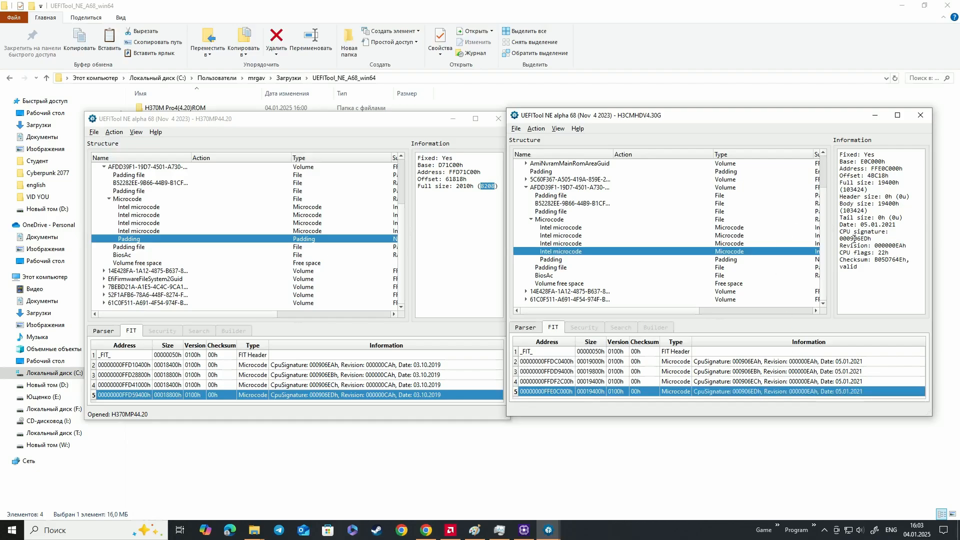
{"action": "left_click_drag", "start_coordinate": [859, 239], "coordinate": [873, 239]}
{"action": "left_click_drag", "start_coordinate": [844, 189], "coordinate": [855, 189]}
{"action": "double_click", "coordinate": [344, 396]}
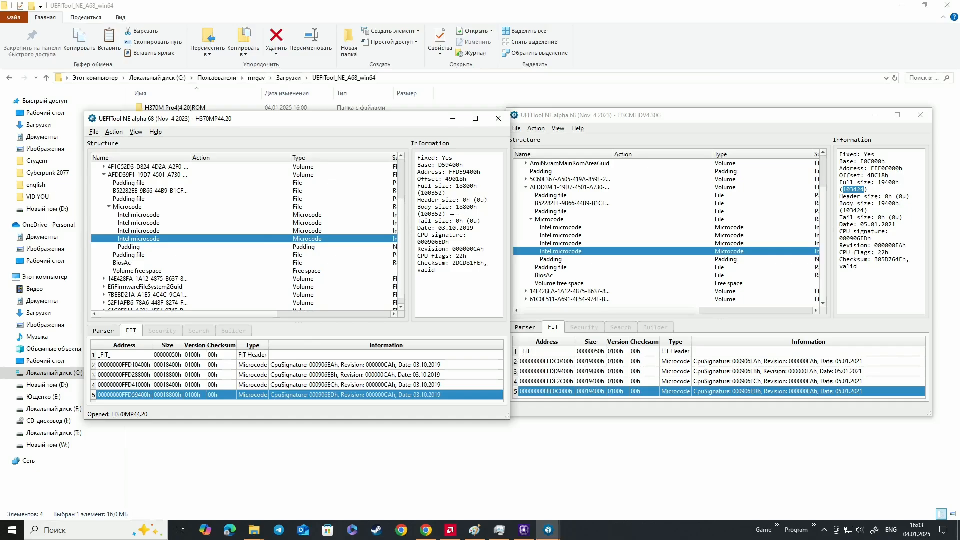
{"action": "left_click_drag", "start_coordinate": [422, 214], "coordinate": [443, 214]}
Open the calculator and subtract 100353 from 103424 to find the size difference between the two 000906EDh microcodes
{"action": "left_click", "coordinate": [11, 528]}
{"action": "left_click", "coordinate": [193, 371]}
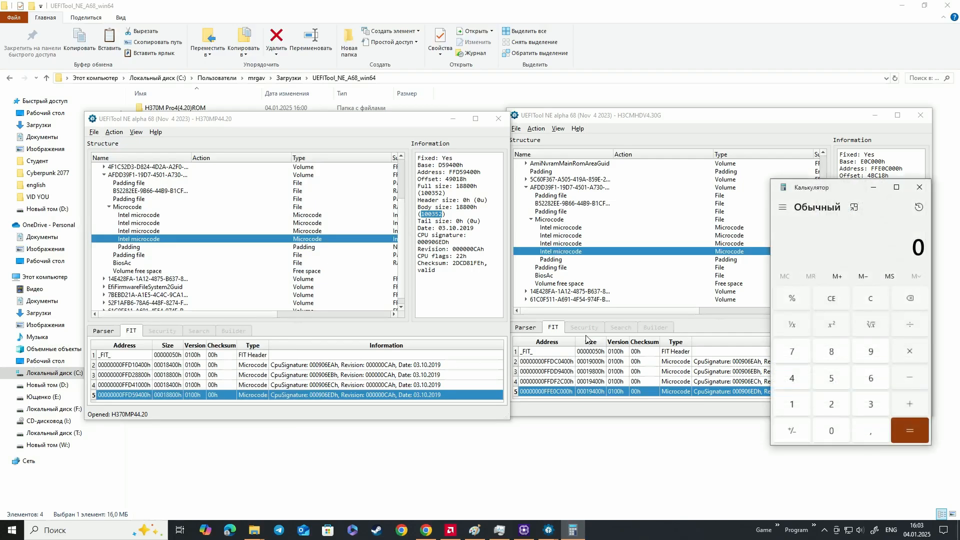
{"action": "left_click_drag", "start_coordinate": [849, 189], "coordinate": [852, 259]}
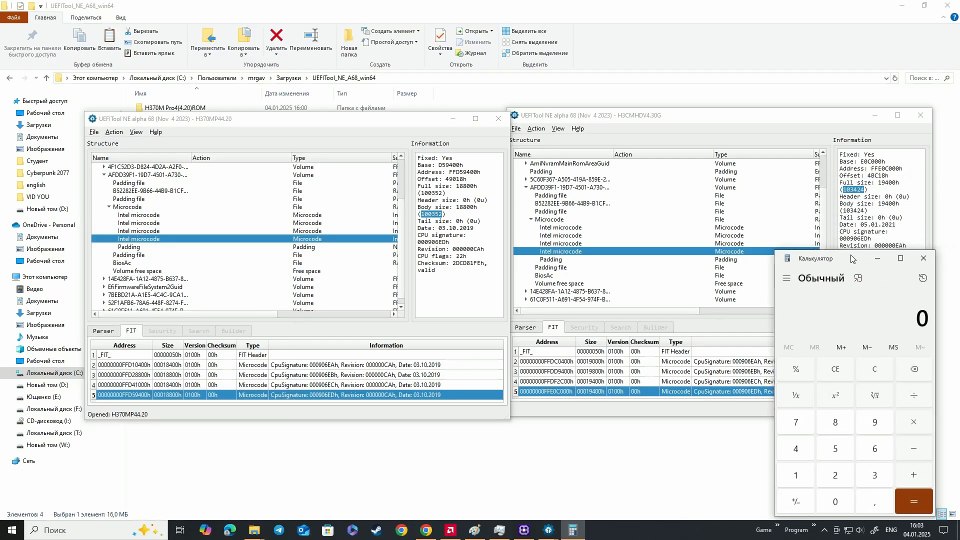
{"action": "type", "text": "103424 - "}
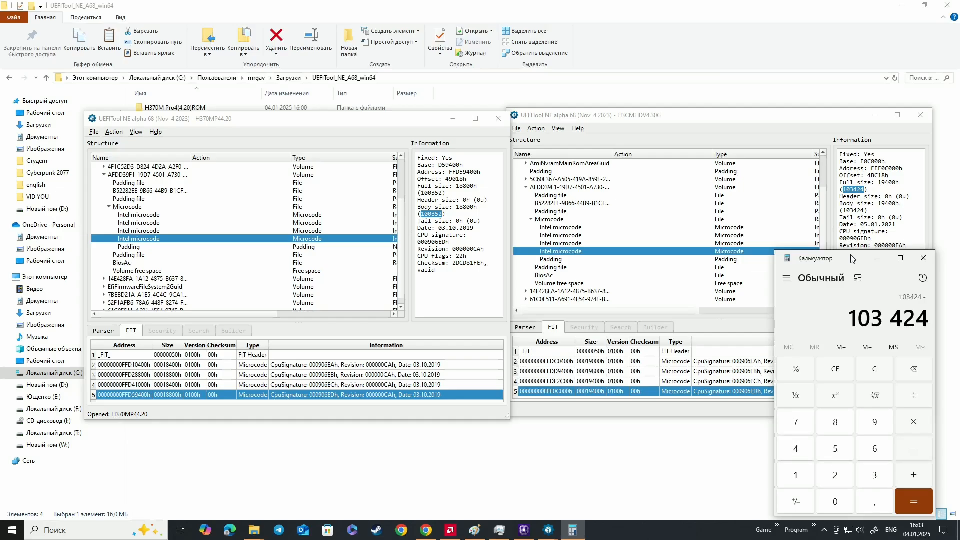
{"action": "type", "text": "1003"}
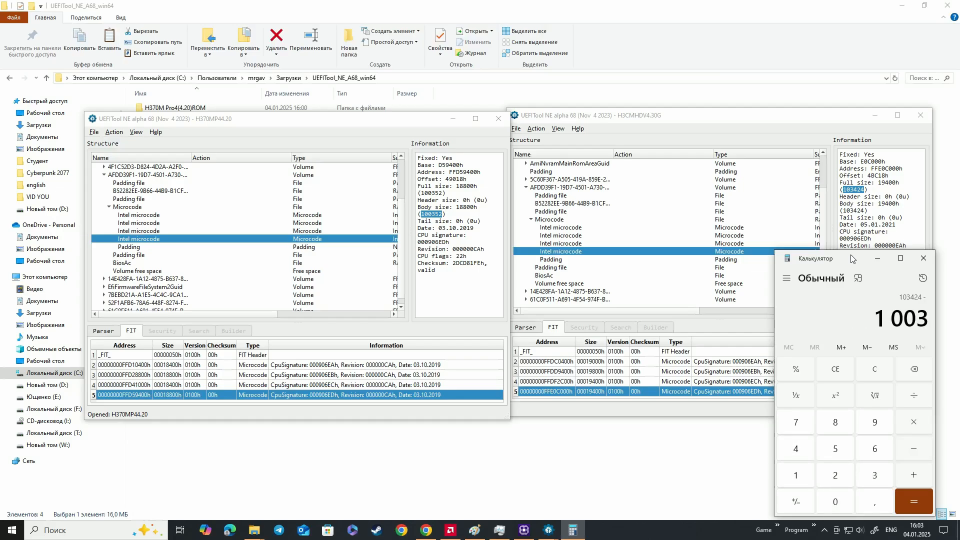
{"action": "type", "text": "53"}
{"action": "key", "text": "Return"}
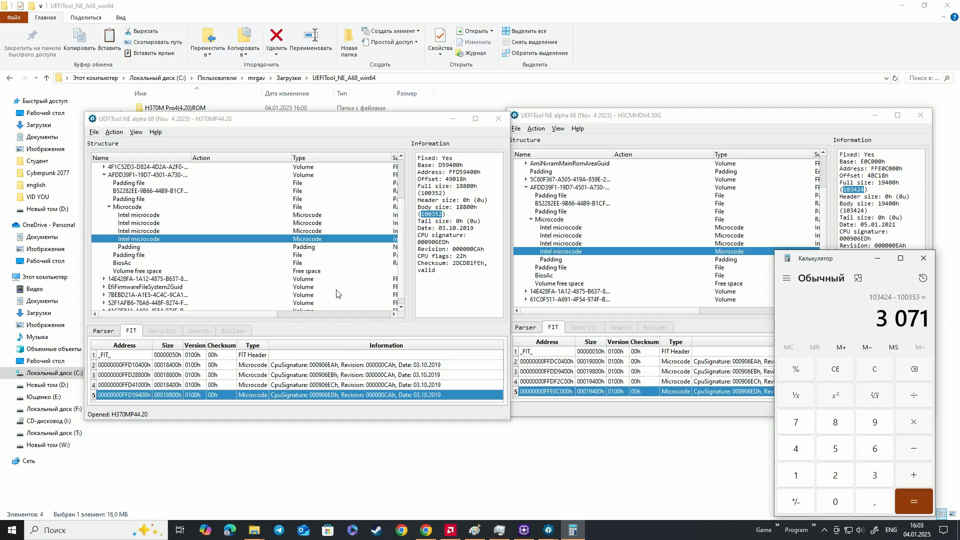
Check the full size of the padding after the microcodes in H370MP44.20, then minimize the calculator
{"action": "mouse_move", "coordinate": [211, 120]}
{"action": "left_mouse_down"}
{"action": "mouse_move", "coordinate": [217, 131]}
{"action": "mouse_move", "coordinate": [227, 117]}
{"action": "left_mouse_up"}
{"action": "left_click", "coordinate": [330, 245]}
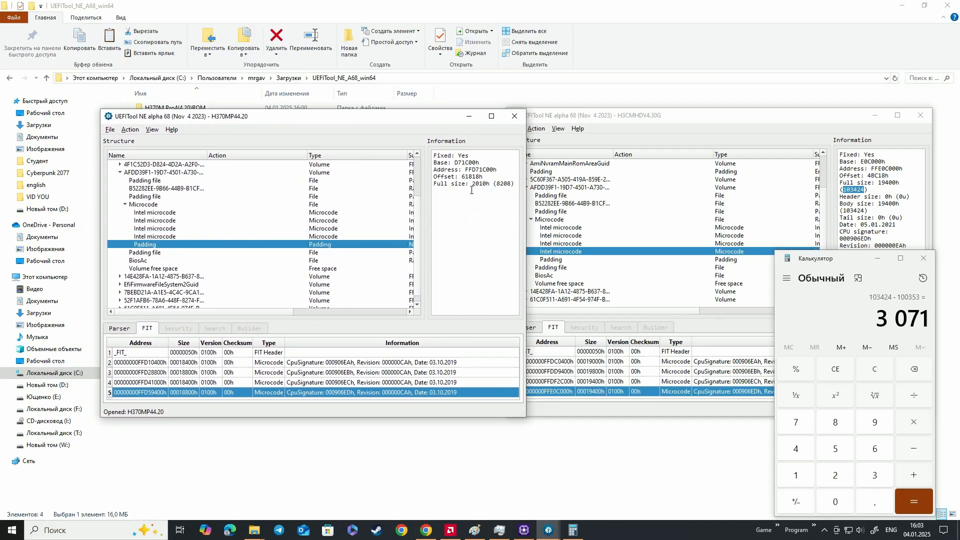
{"action": "left_click_drag", "start_coordinate": [500, 184], "coordinate": [508, 185]}
{"action": "left_click", "coordinate": [878, 259]}
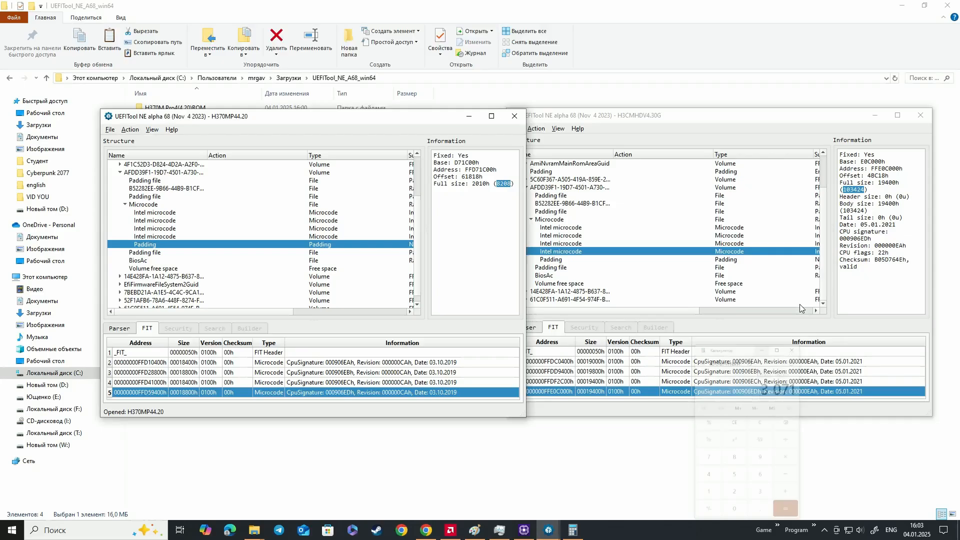
Switch to Chrome, search for "hex editor" in a new tab and open the HexEd.it online editor
{"action": "left_click", "coordinate": [425, 530]}
{"action": "left_click", "coordinate": [503, 10]}
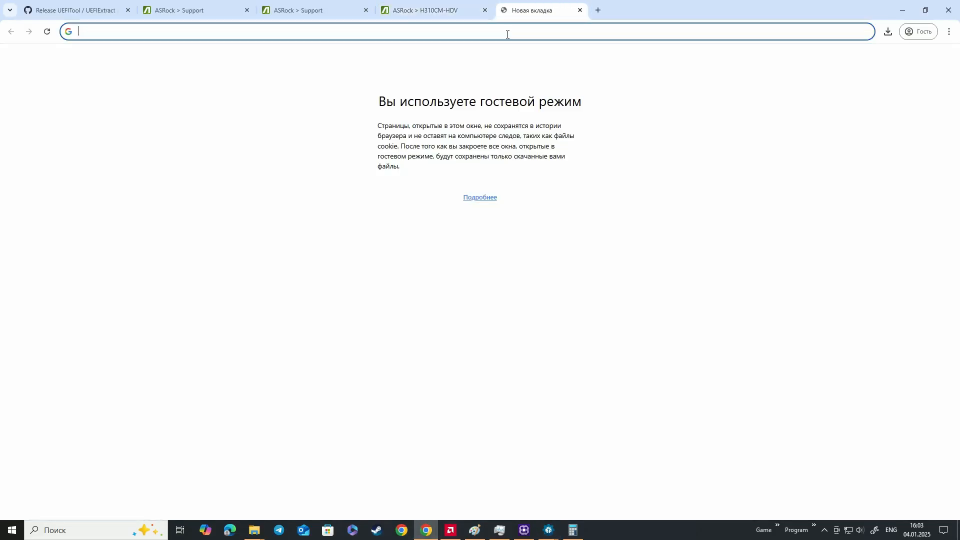
{"action": "type", "text": "hex e"}
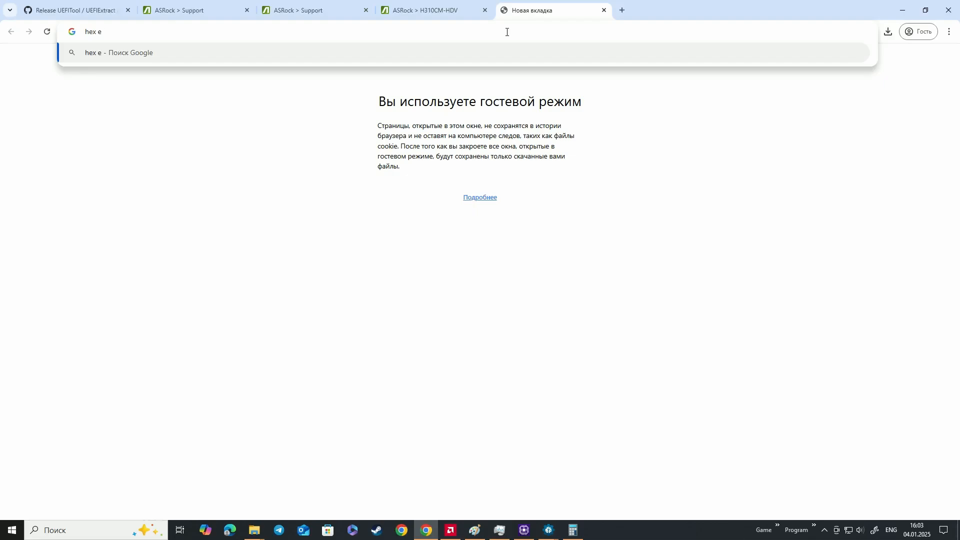
{"action": "type", "text": "ditor"}
{"action": "key", "text": "Return"}
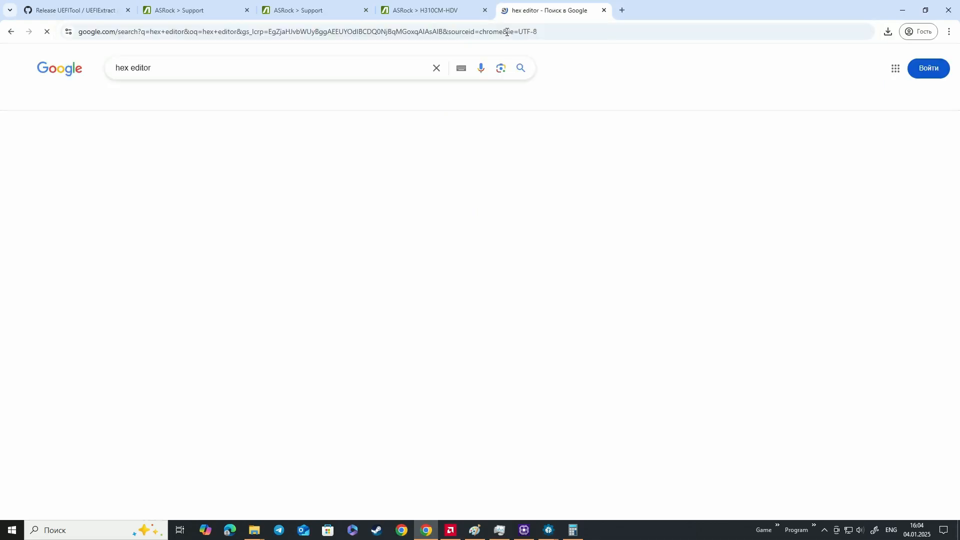
{"action": "left_click", "coordinate": [306, 274]}
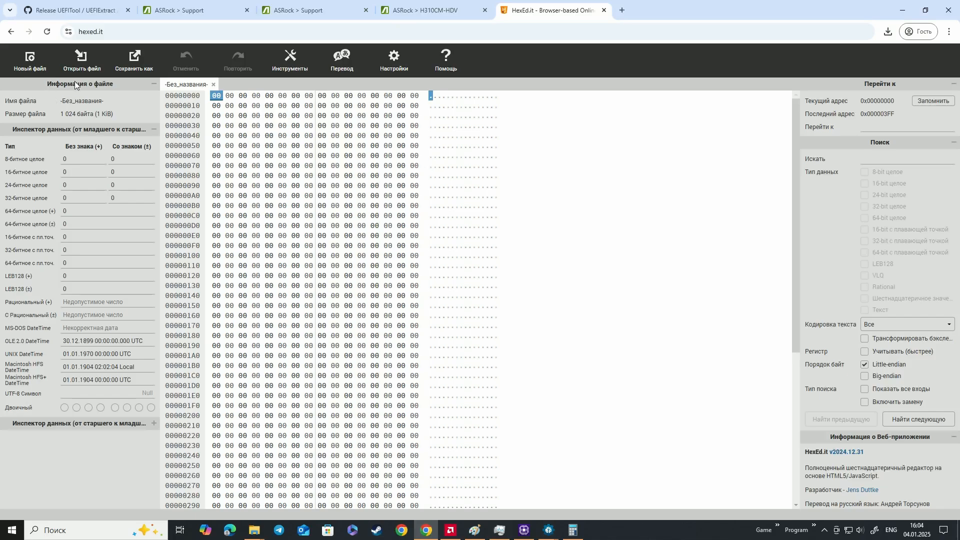
Load H370MP44.20 from the UEFITool_NE_A68_win64 folder in Downloads into the hex editor
{"action": "left_click", "coordinate": [80, 61]}
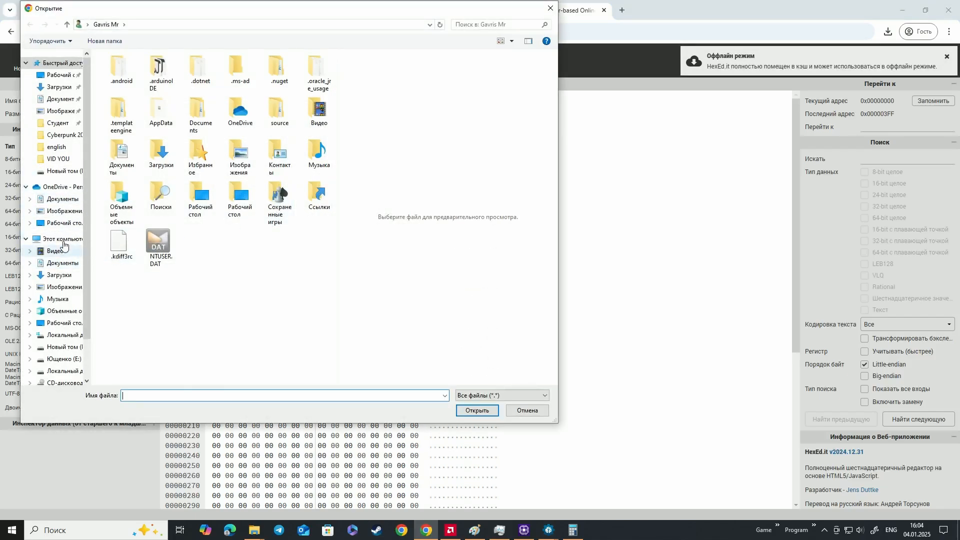
{"action": "left_click", "coordinate": [59, 87]}
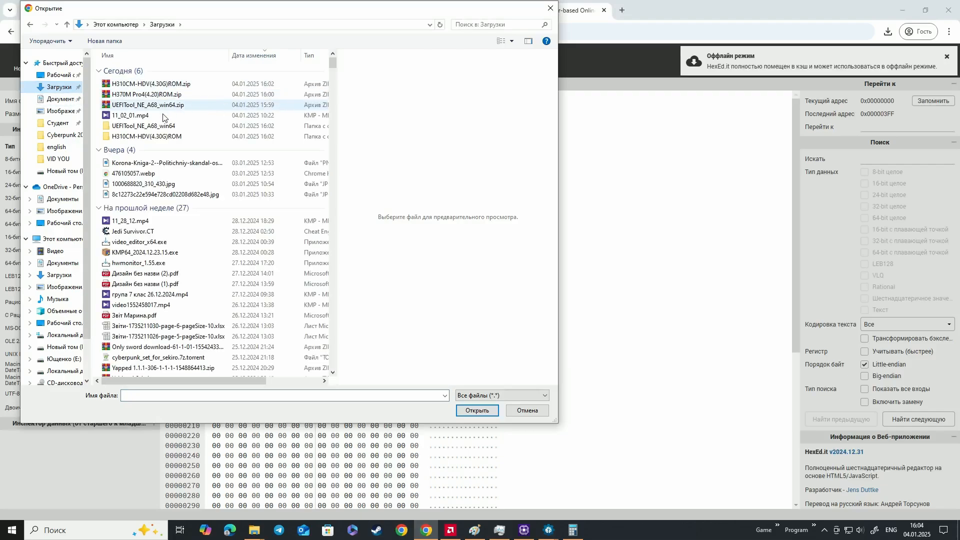
{"action": "double_click", "coordinate": [165, 126]}
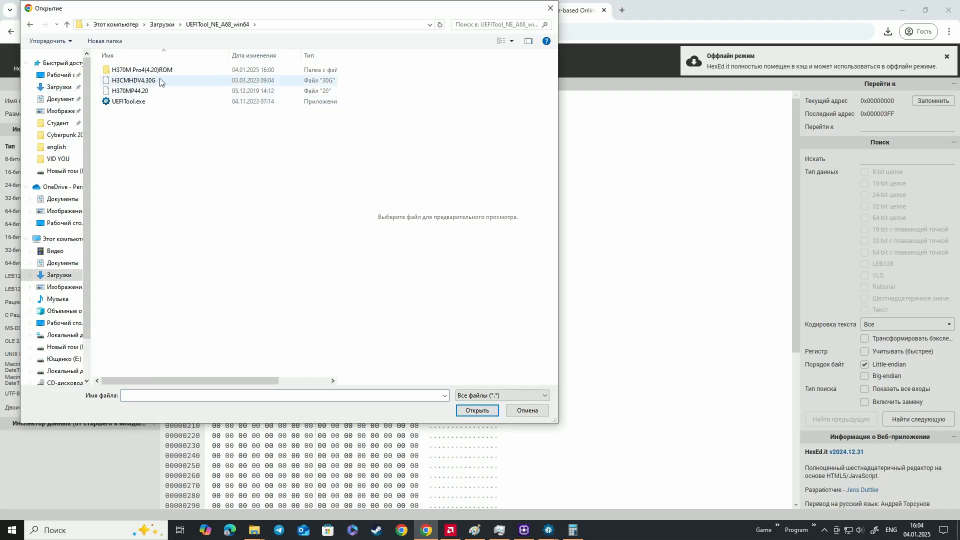
{"action": "left_click", "coordinate": [159, 92]}
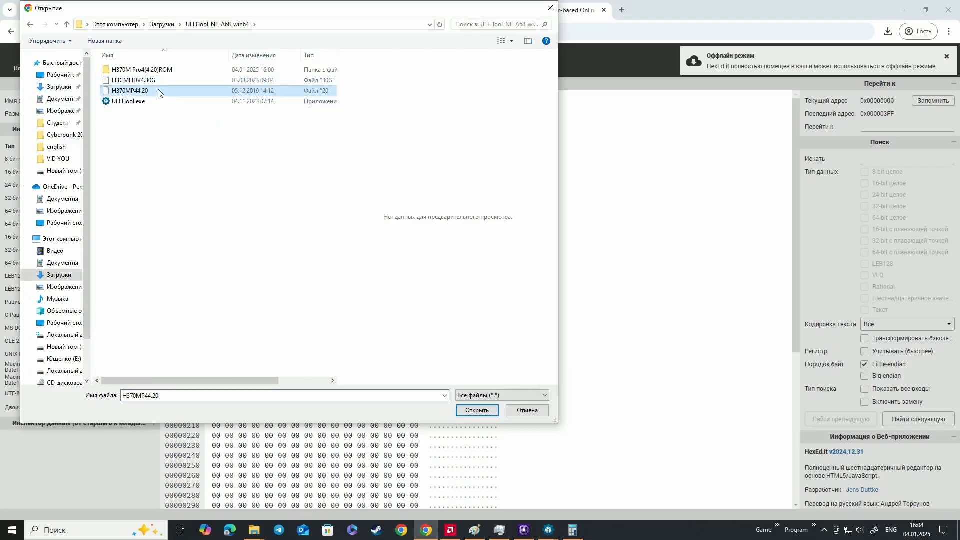
{"action": "left_click_drag", "start_coordinate": [156, 94], "coordinate": [618, 218]}
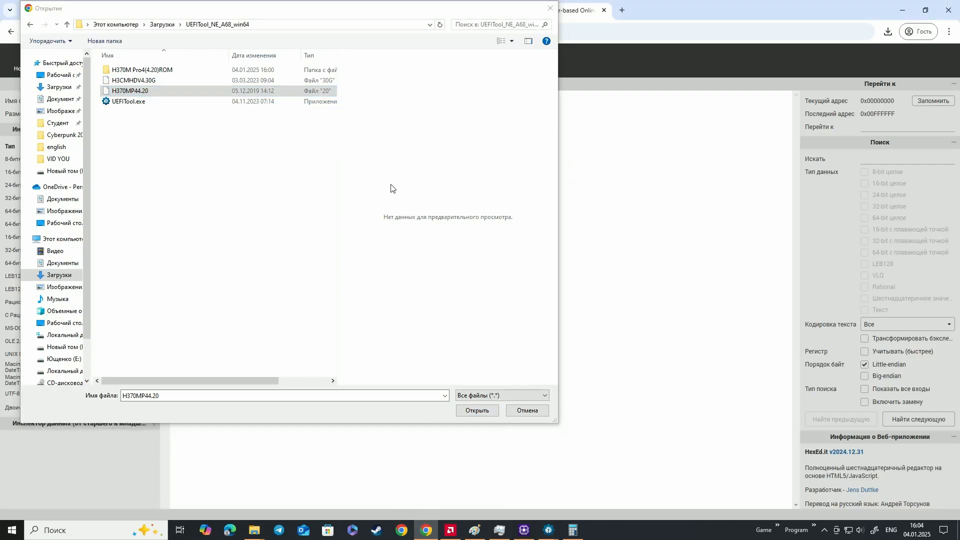
{"action": "left_click", "coordinate": [550, 8]}
{"action": "scroll", "coordinate": [304, 165], "scroll_direction": "down", "scroll_amount": 5}
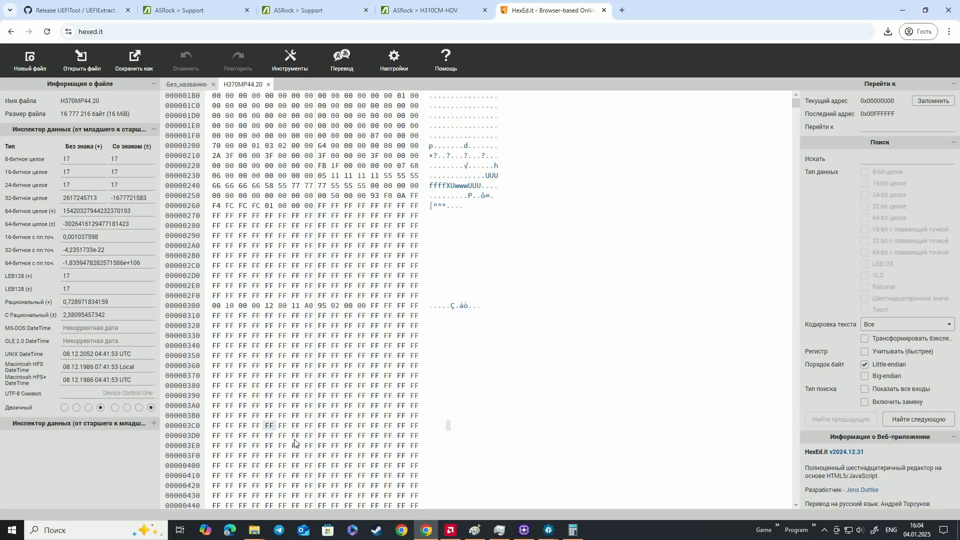
Bring both UEFITool windows in front of the hex editor and arrange them clear of the hex data
{"action": "mouse_move", "coordinate": [556, 523]}
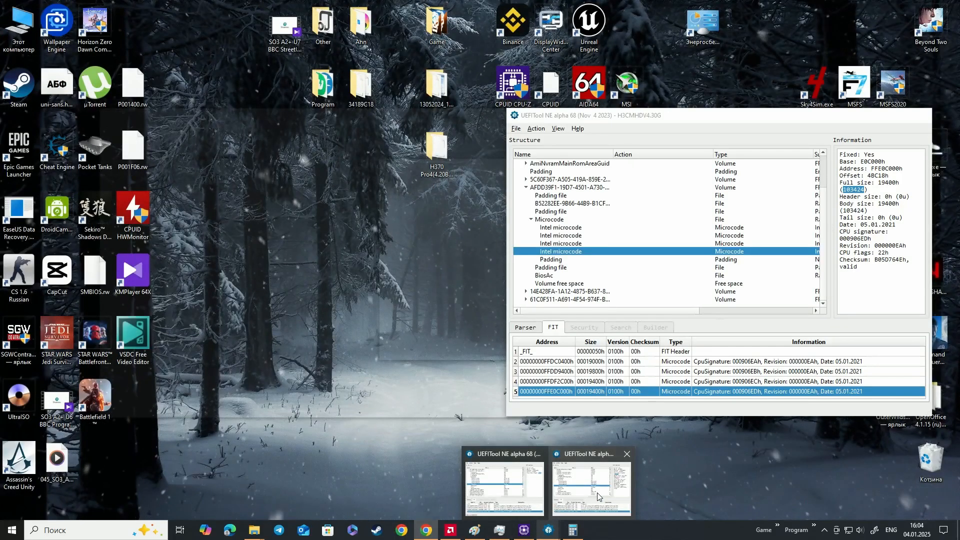
{"action": "left_click", "coordinate": [597, 493]}
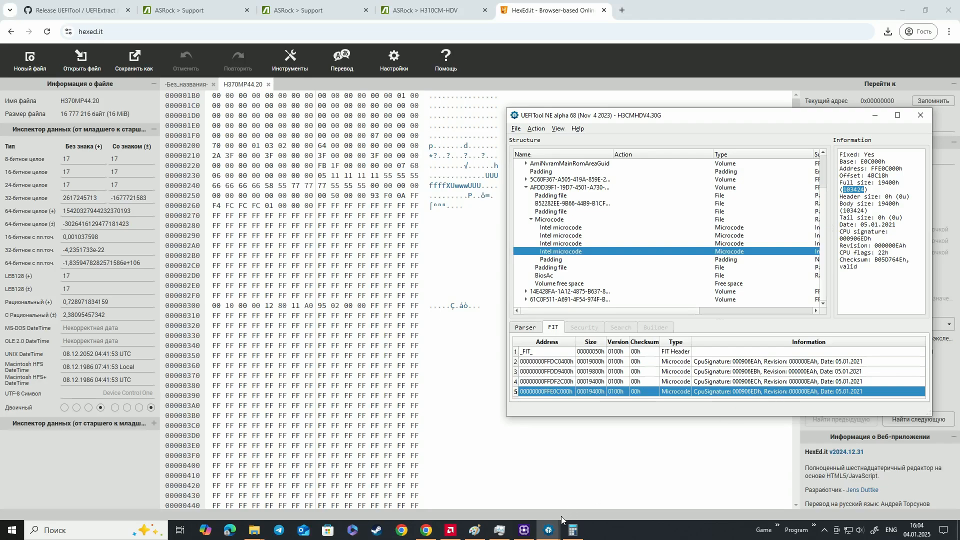
{"action": "mouse_move", "coordinate": [552, 525]}
{"action": "left_click", "coordinate": [494, 498]}
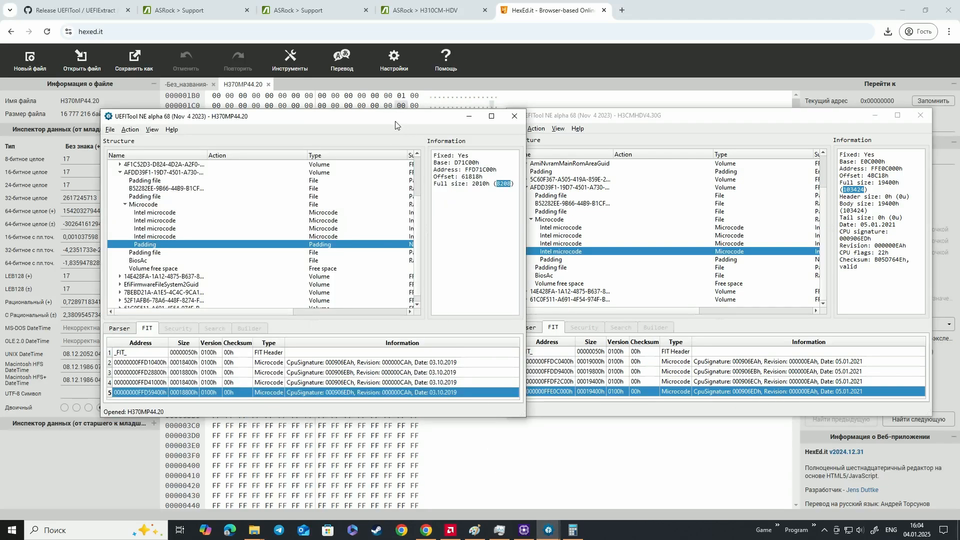
{"action": "left_click_drag", "start_coordinate": [395, 121], "coordinate": [808, 169]}
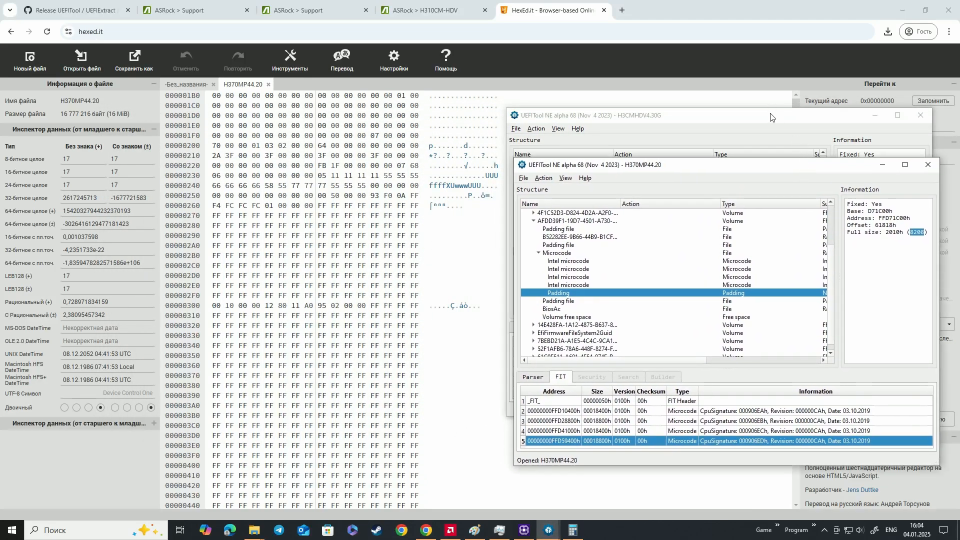
{"action": "left_click_drag", "start_coordinate": [771, 117], "coordinate": [759, 29]}
{"action": "left_click", "coordinate": [885, 382]}
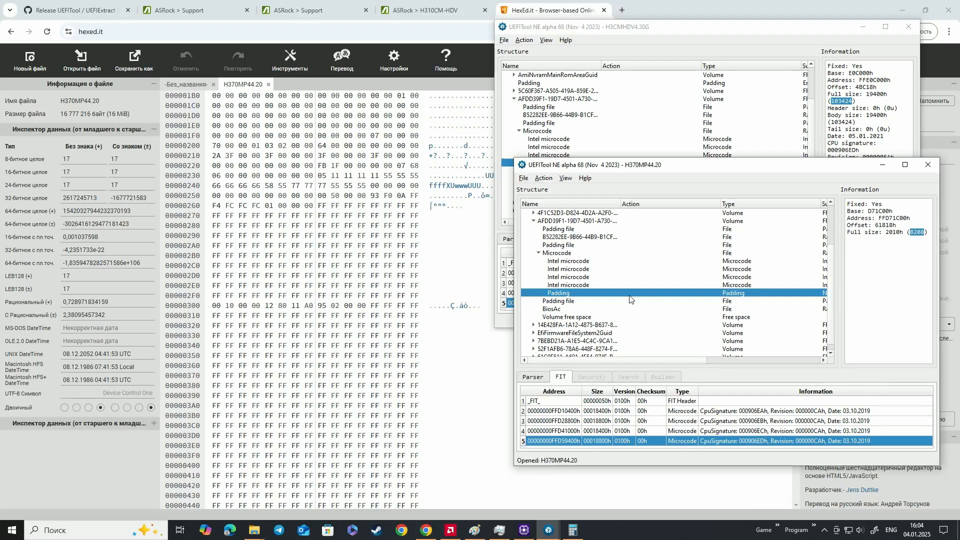
Copy D59400 from the address of the 000906EDh microcode in H370MP44.20 into the hex editor's go-to address
{"action": "left_click", "coordinate": [583, 285]}
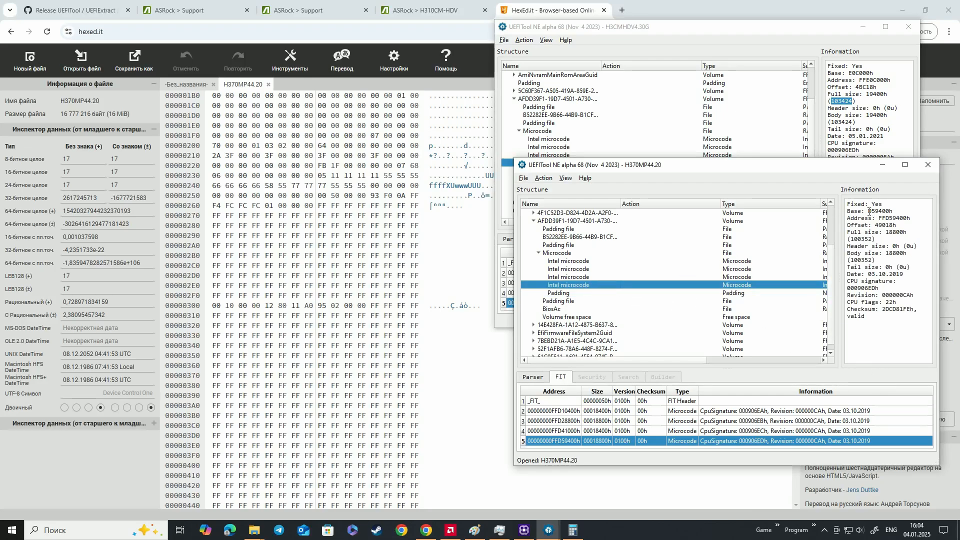
{"action": "left_click_drag", "start_coordinate": [848, 218], "coordinate": [907, 216]}
{"action": "key", "text": "ctrl+c"}
{"action": "left_click", "coordinate": [884, 218]}
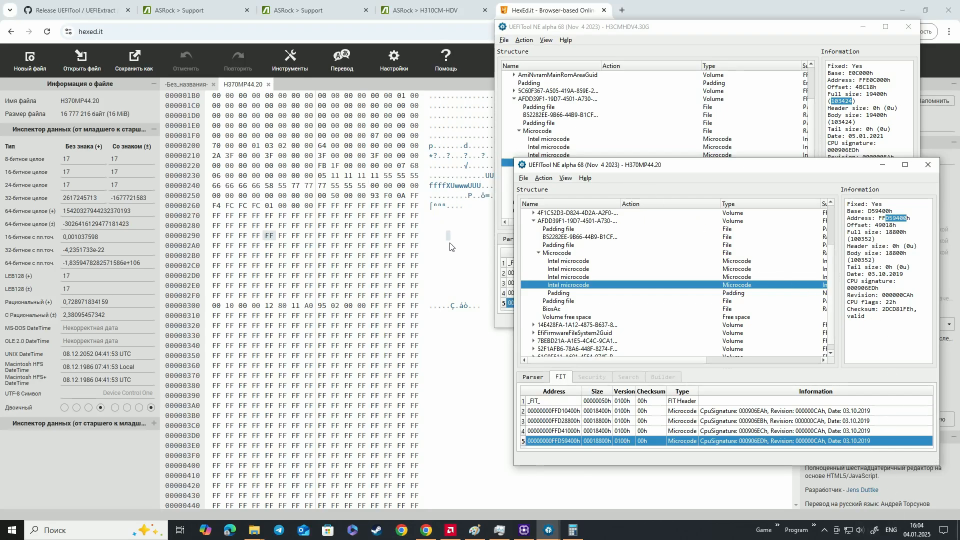
{"action": "left_click", "coordinate": [362, 246]}
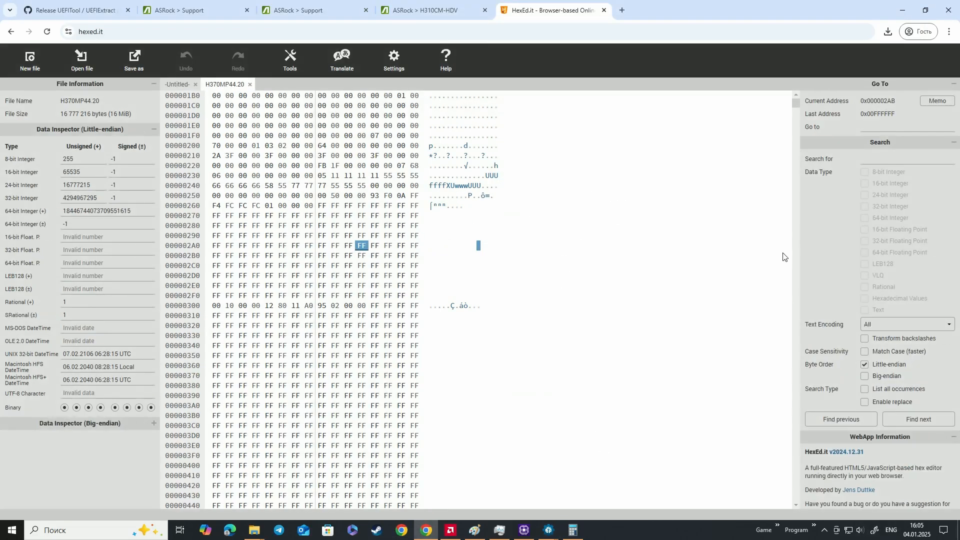
{"action": "left_click", "coordinate": [889, 126]}
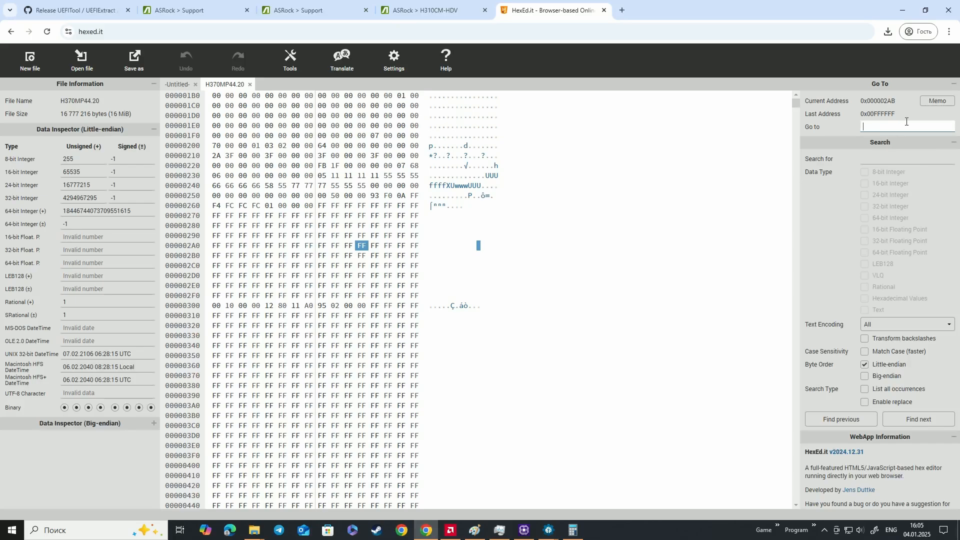
{"action": "key", "text": "ctrl+v"}
Recheck the microcode address in the H370MP44.20 UEFITool window, then jump to D59400 in the hex editor
{"action": "mouse_move", "coordinate": [543, 532]}
{"action": "mouse_move", "coordinate": [525, 487]}
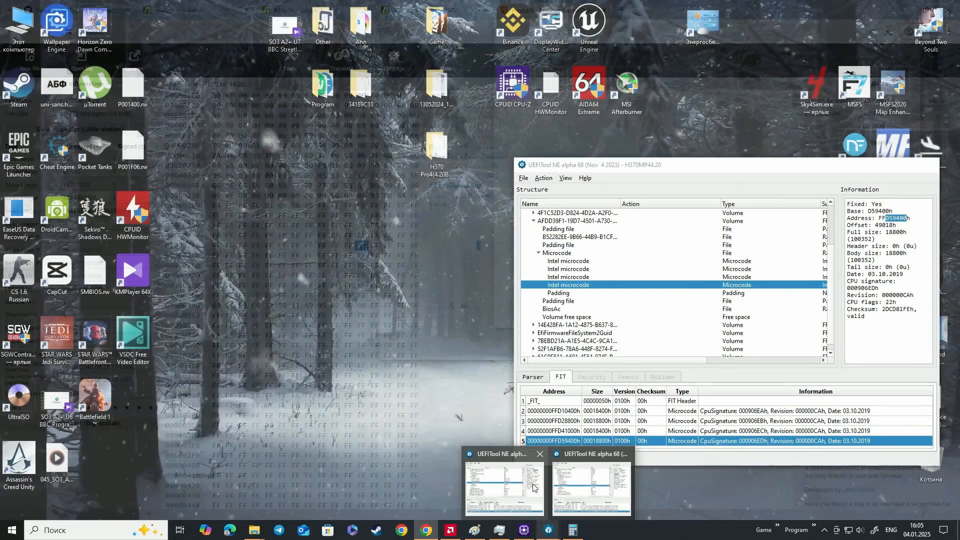
{"action": "left_click", "coordinate": [525, 488]}
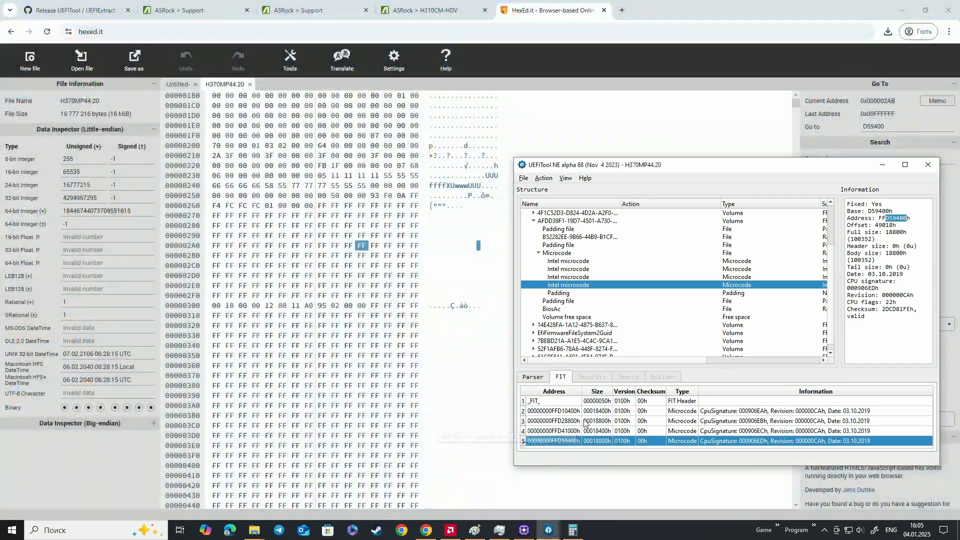
{"action": "left_click_drag", "start_coordinate": [744, 171], "coordinate": [792, 208]}
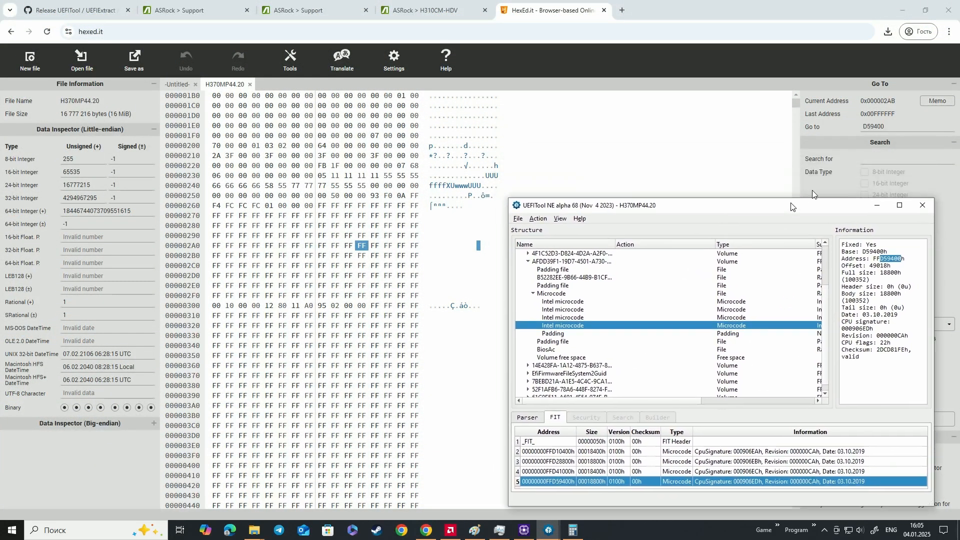
{"action": "left_click", "coordinate": [898, 129]}
{"action": "key", "text": "Return"}
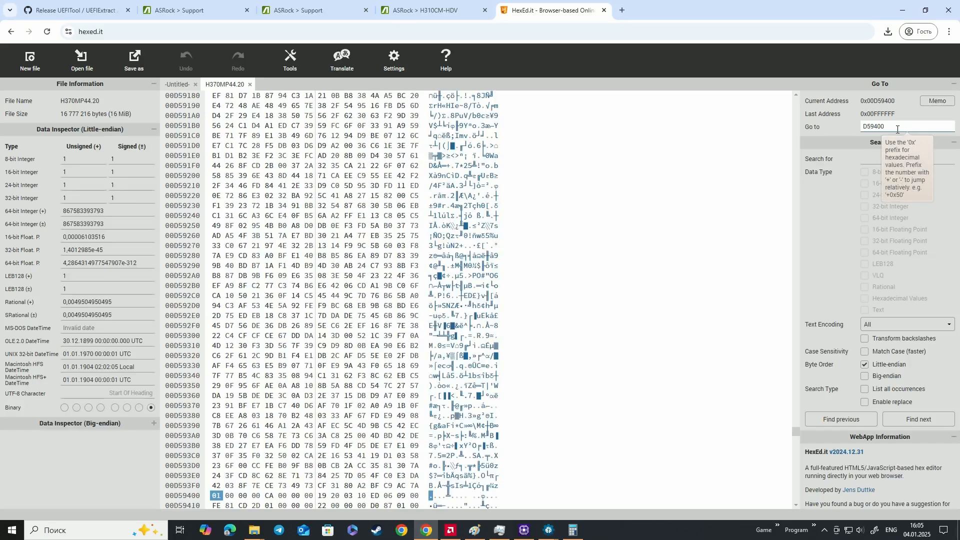
Examine the microcode header bytes starting at 00D59400, from the leading 01 through the ED byte
{"action": "scroll", "coordinate": [690, 180], "scroll_direction": "down", "scroll_amount": 4}
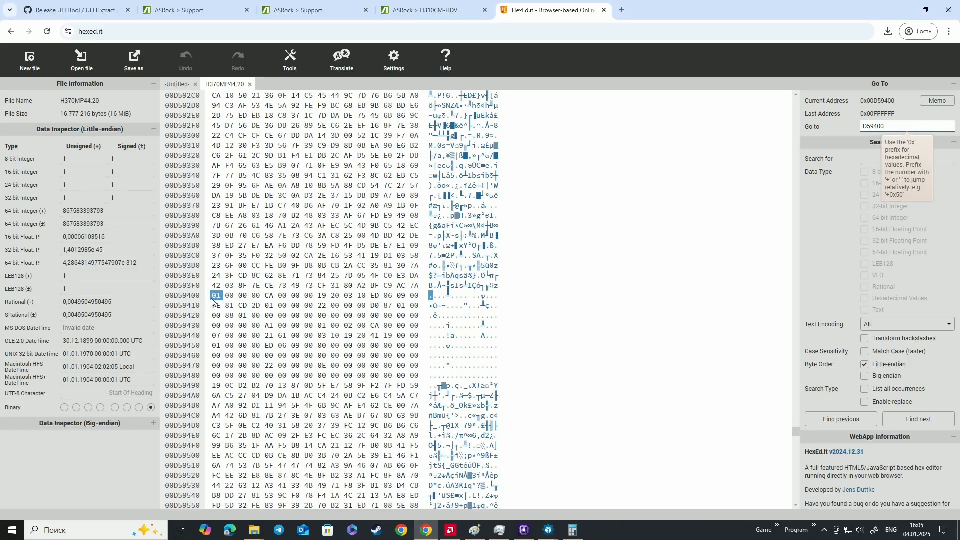
{"action": "left_click", "coordinate": [210, 296]}
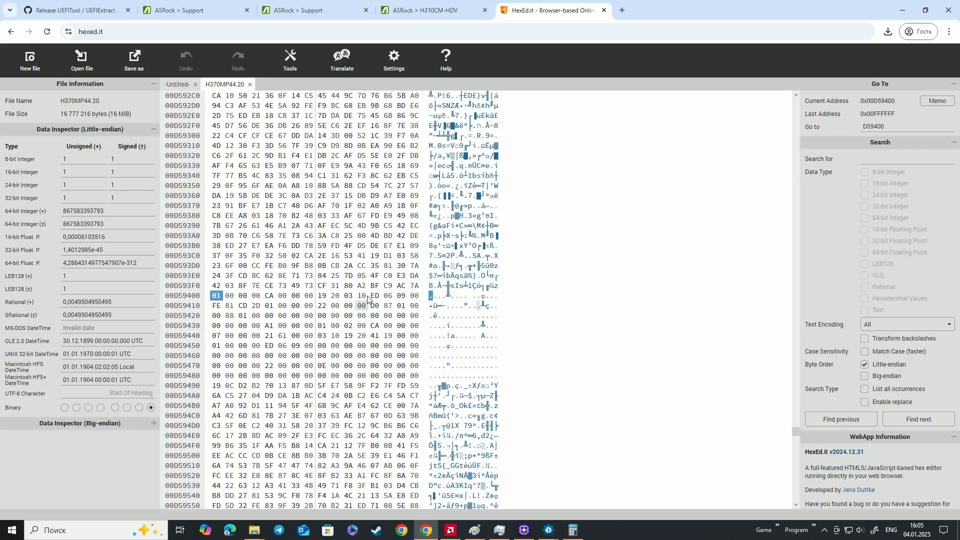
{"action": "left_click_drag", "start_coordinate": [375, 296], "coordinate": [230, 300]}
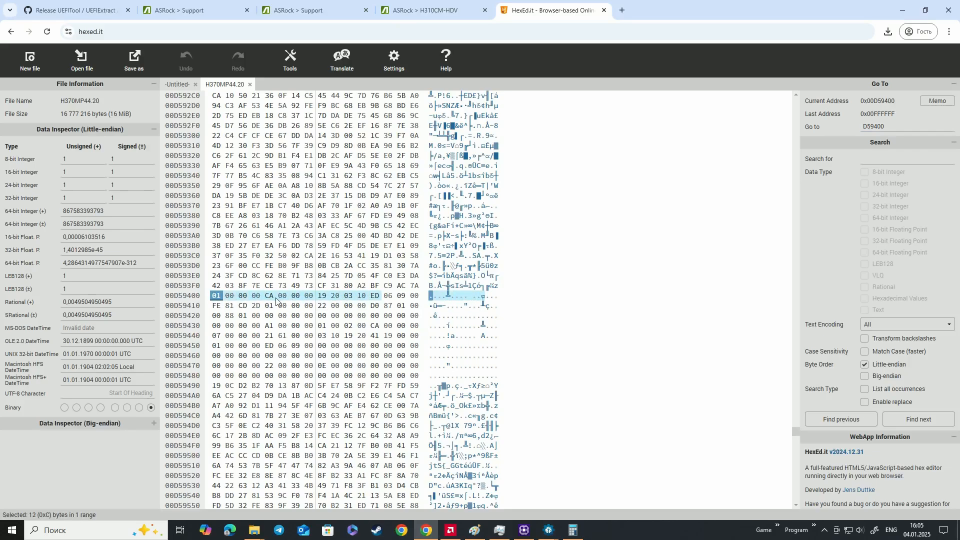
{"action": "left_click", "coordinate": [322, 297]}
{"action": "left_click", "coordinate": [376, 306]}
{"action": "left_click_drag", "start_coordinate": [376, 296], "coordinate": [213, 296]}
{"action": "left_click", "coordinate": [215, 297]}
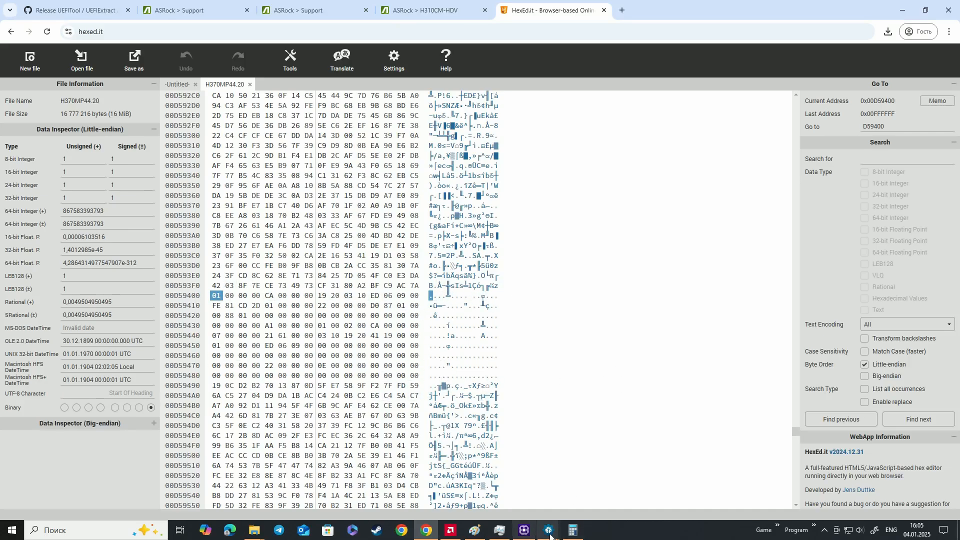
Bring up the H3CMHDV4.30G UEFITool window and check the selected microcode's size, CPU signature and revision
{"action": "mouse_move", "coordinate": [549, 530]}
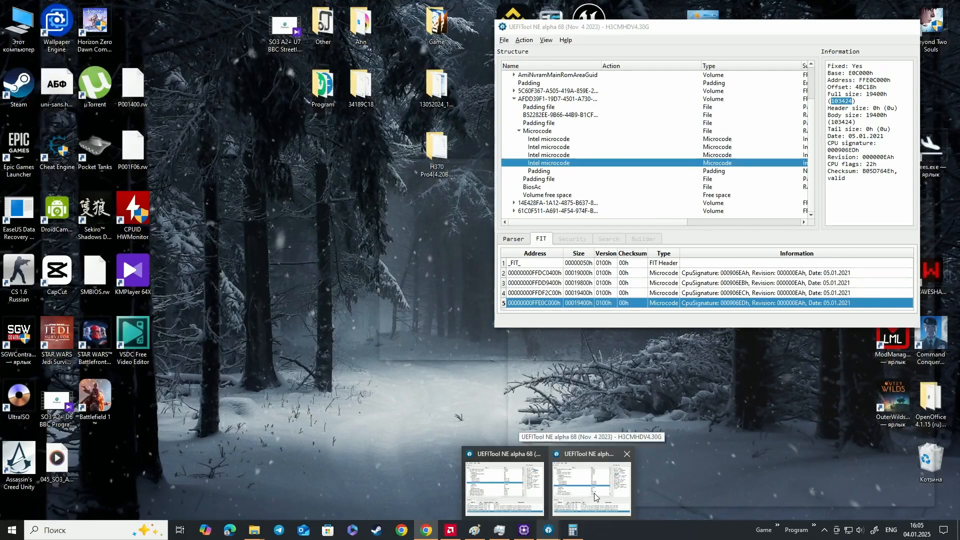
{"action": "left_click", "coordinate": [594, 496]}
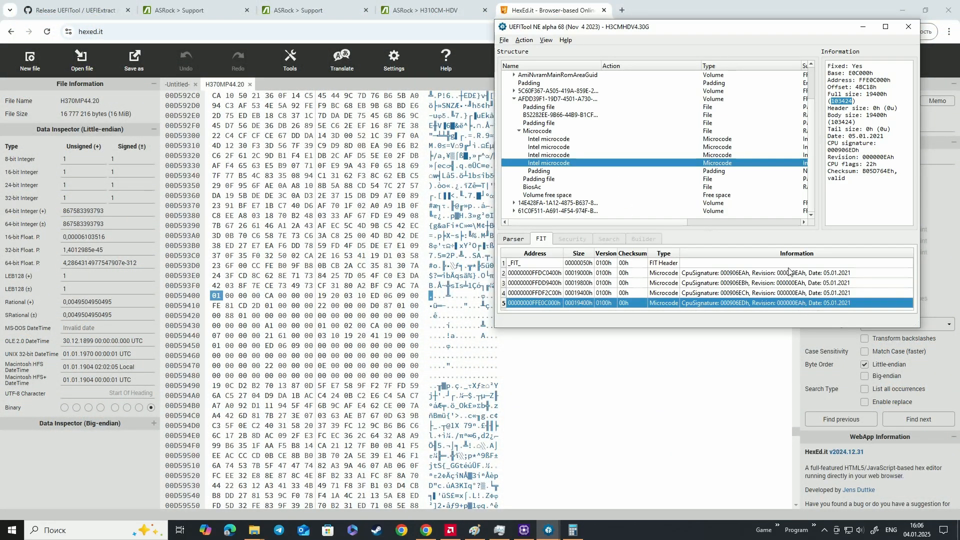
{"action": "left_click", "coordinate": [853, 107]}
{"action": "left_click_drag", "start_coordinate": [827, 150], "coordinate": [860, 149]}
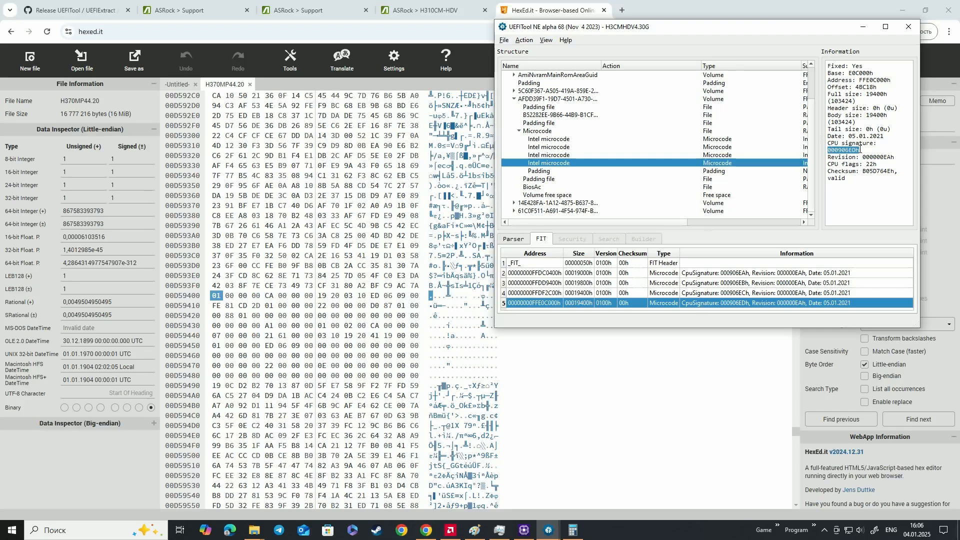
{"action": "left_click", "coordinate": [872, 157]}
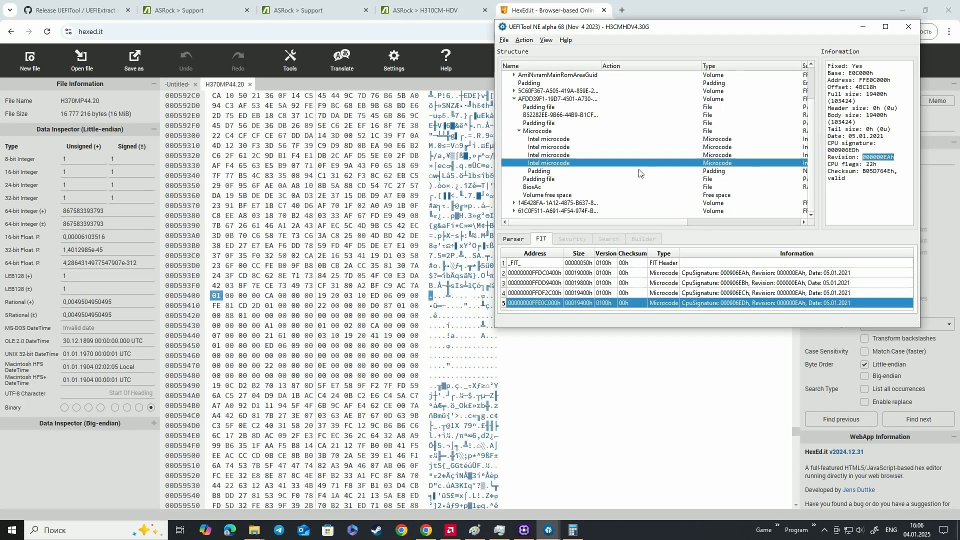
Open the hex view of the 000906EDh microcode in H3CMHDV4.30G and copy all of its data
{"action": "right_click", "coordinate": [569, 165]}
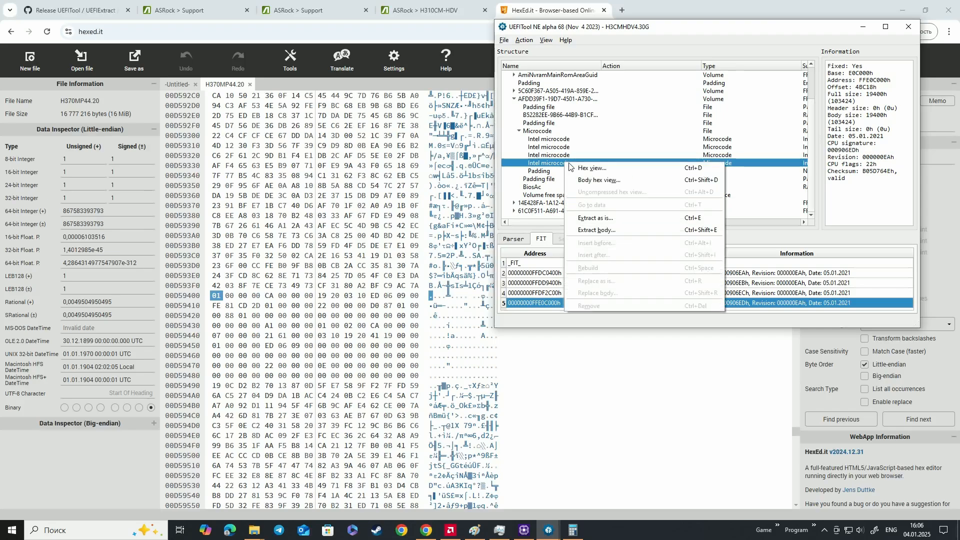
{"action": "left_click", "coordinate": [600, 170]}
{"action": "left_click", "coordinate": [587, 70]}
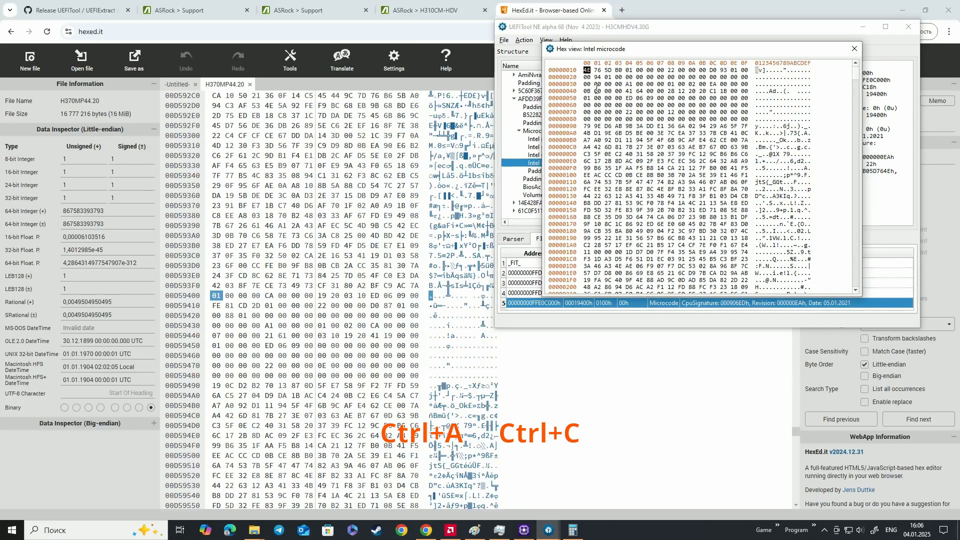
{"action": "key", "text": "ctrl+a"}
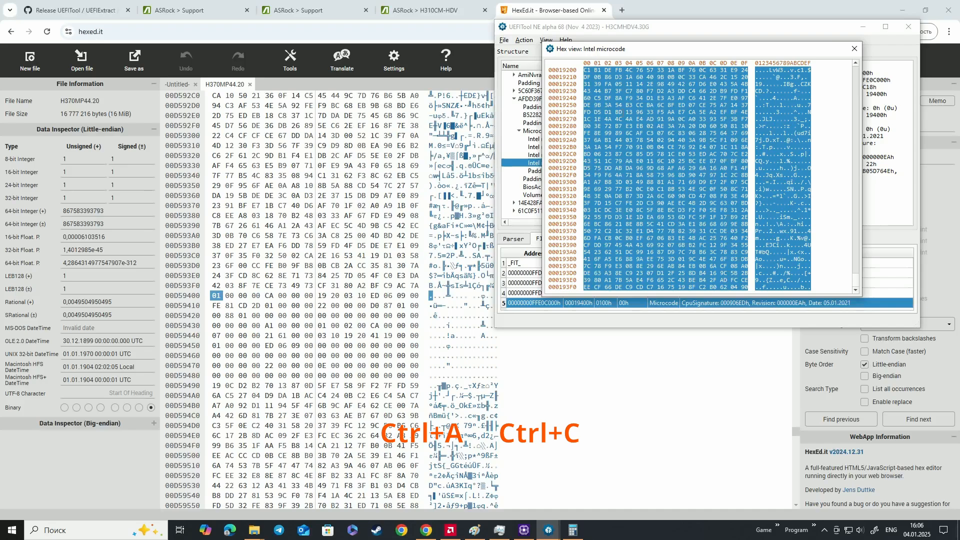
Overwrite the bytes from 00D59400 in H370MP44.20 with the copied microcode, interpreted as Hexadecimal Values
{"action": "left_click", "coordinate": [218, 299]}
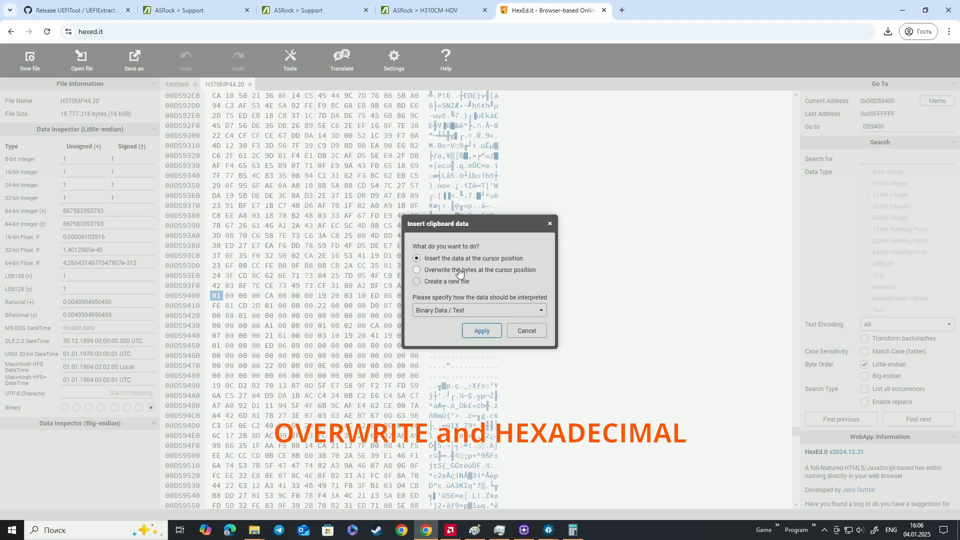
{"action": "left_click", "coordinate": [416, 270]}
{"action": "left_click", "coordinate": [470, 311]}
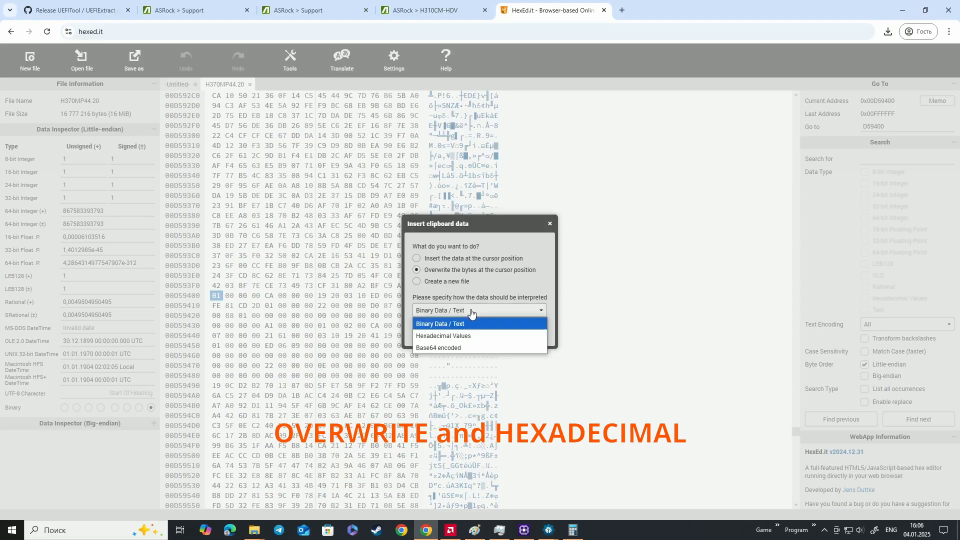
{"action": "left_click", "coordinate": [465, 336]}
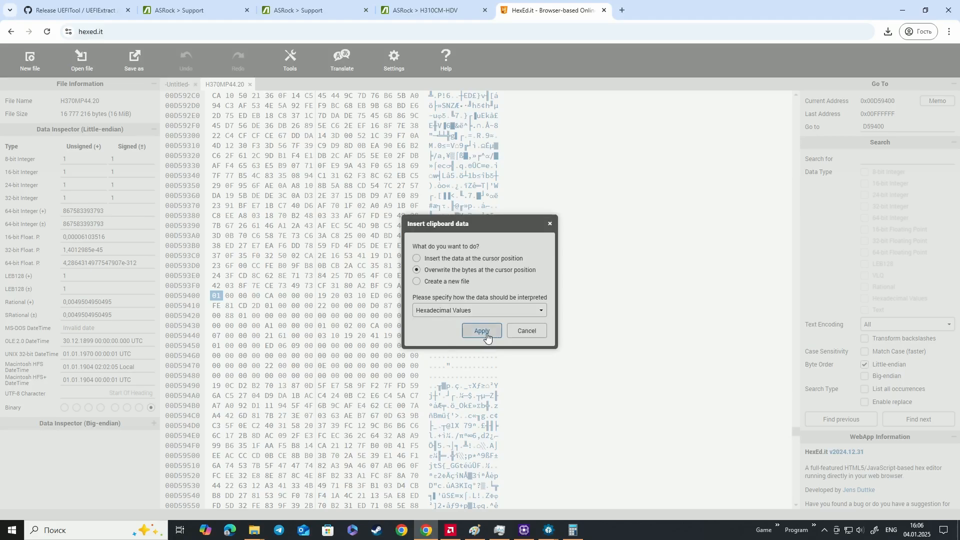
{"action": "left_click", "coordinate": [484, 331]}
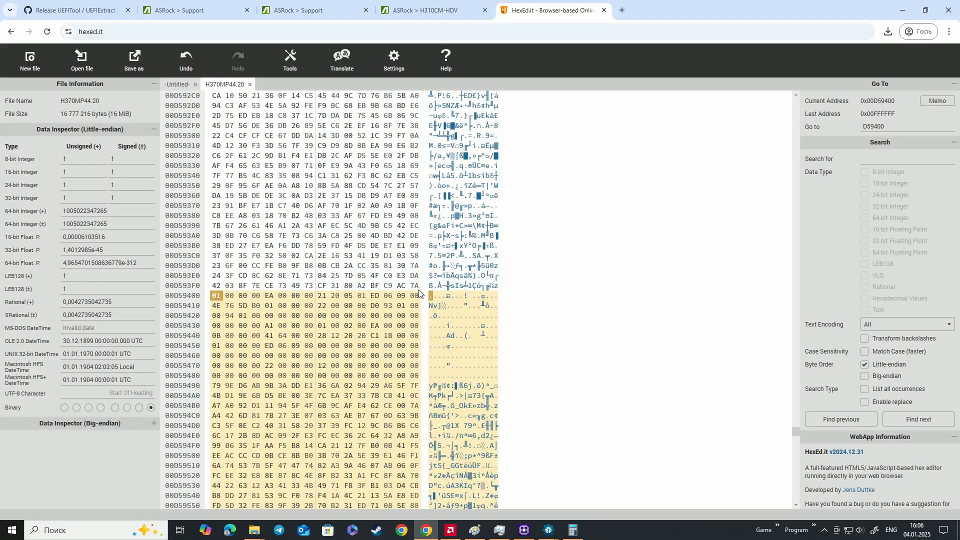
Compare the overwritten bytes from 00D59400 with the beginning of the source microcode's hex view for any shift
{"action": "scroll", "coordinate": [511, 355], "scroll_direction": "down", "scroll_amount": 1}
{"action": "scroll", "coordinate": [512, 358], "scroll_direction": "up", "scroll_amount": 1}
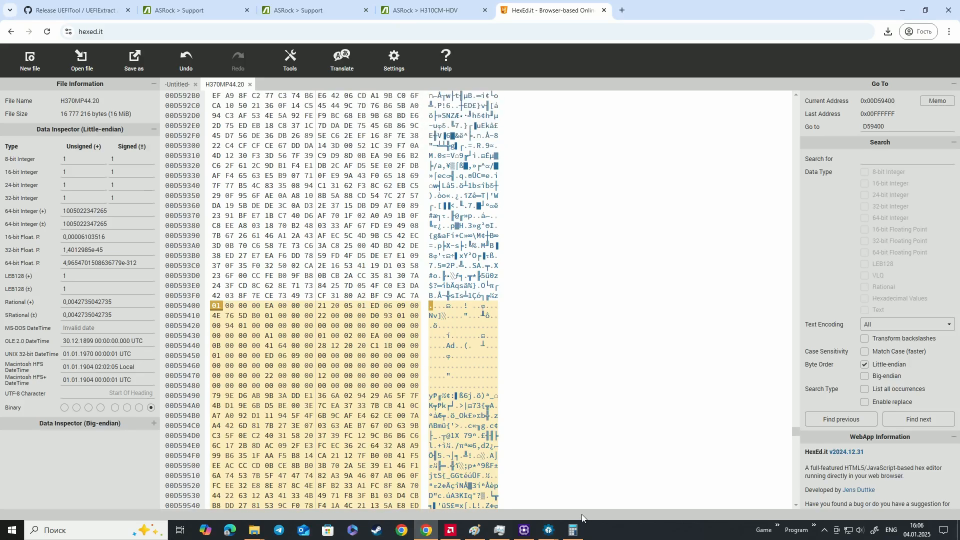
{"action": "mouse_move", "coordinate": [550, 528]}
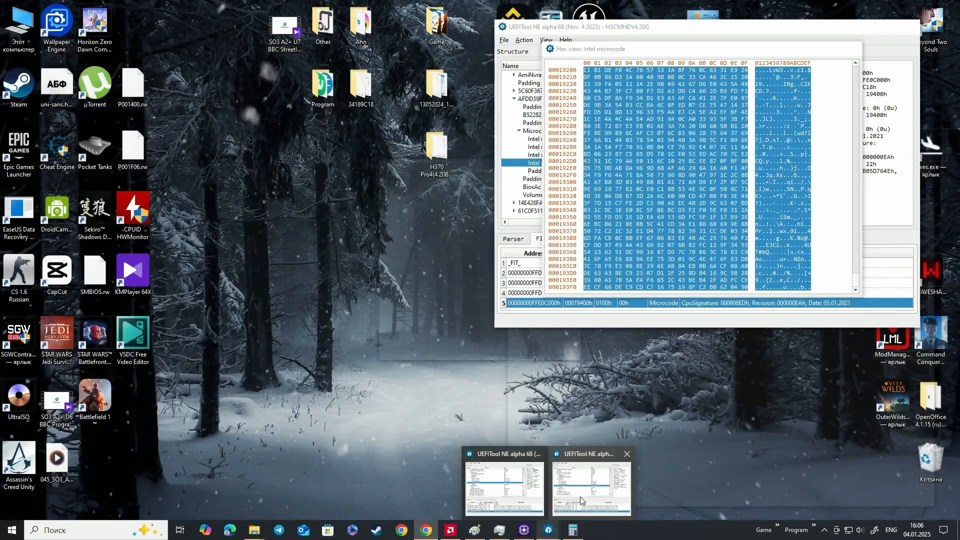
{"action": "left_click", "coordinate": [580, 497]}
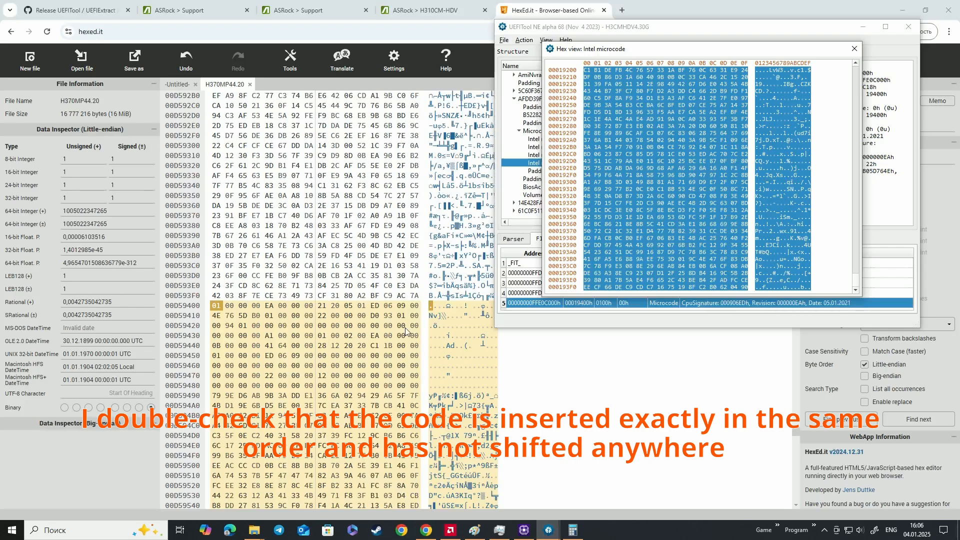
{"action": "scroll", "coordinate": [795, 280], "scroll_direction": "up", "scroll_amount": 1}
{"action": "left_click_drag", "start_coordinate": [855, 281], "coordinate": [854, 46]}
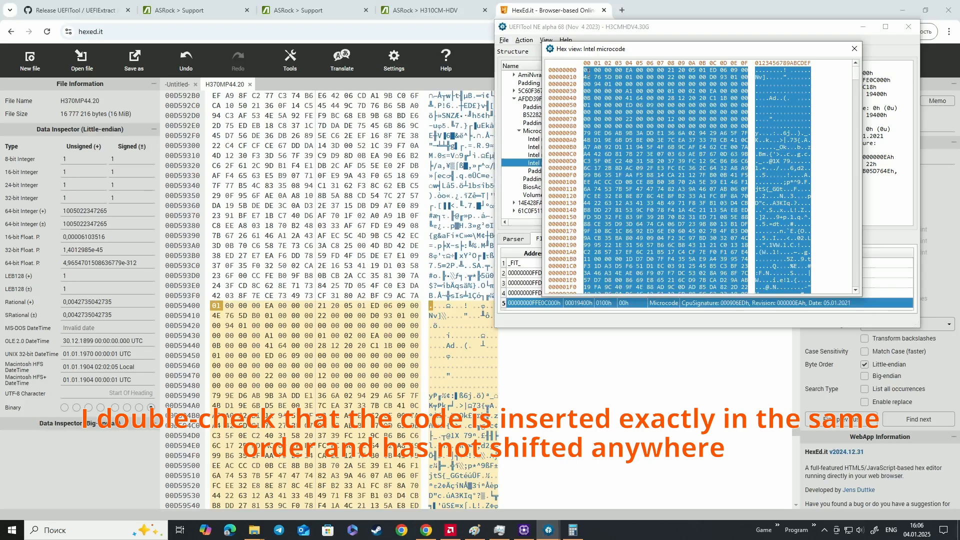
{"action": "left_click_drag", "start_coordinate": [588, 75], "coordinate": [588, 91]}
{"action": "left_click", "coordinate": [588, 105]}
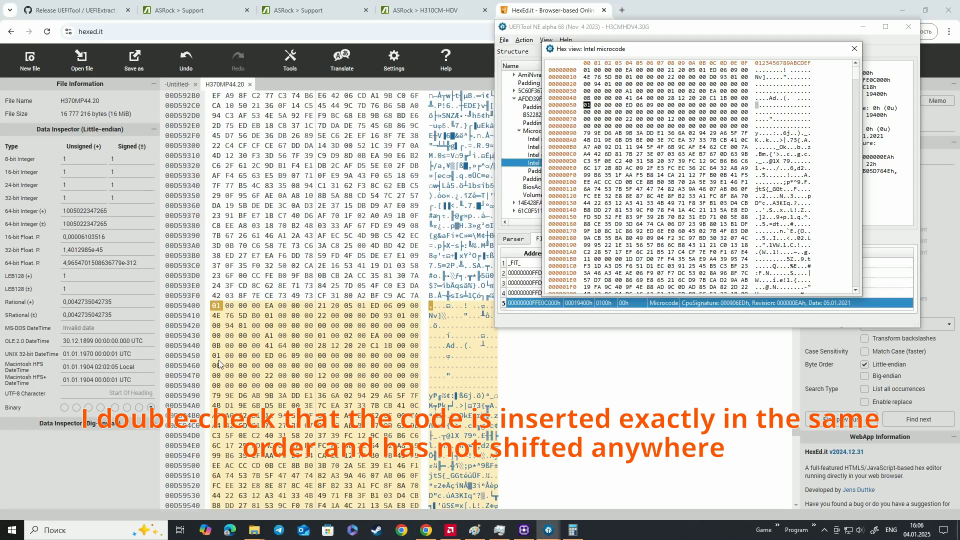
{"action": "left_click", "coordinate": [536, 373]}
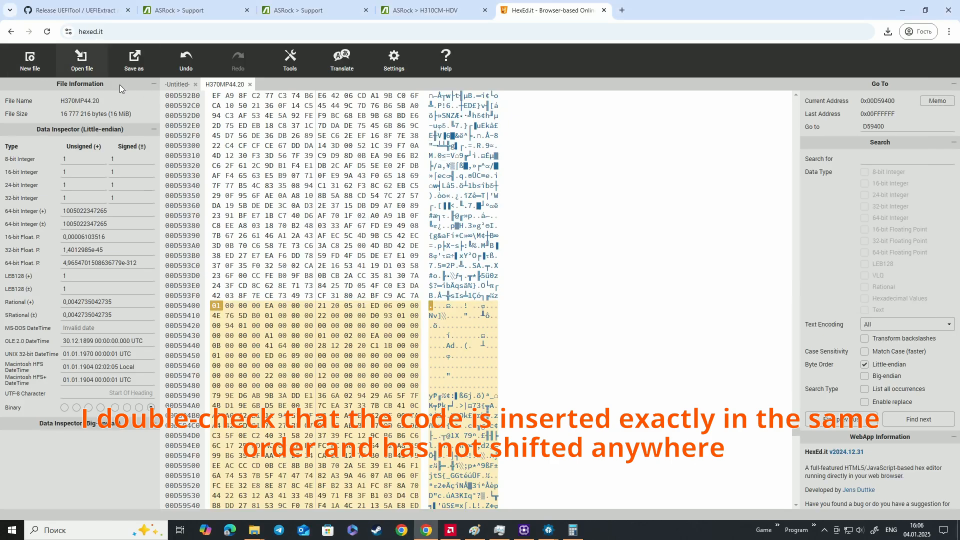
Save the edited image as H370MP44.20 in the H370M Pro4(4.20)ROM folder inside Downloads' UEFITool_NE_A68_win64 folder
{"action": "left_click", "coordinate": [134, 64]}
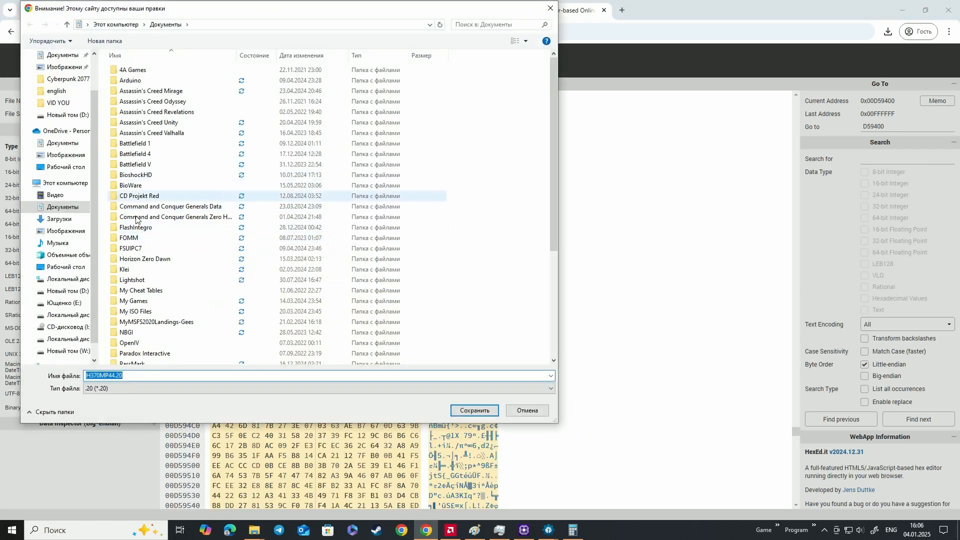
{"action": "scroll", "coordinate": [189, 287], "scroll_direction": "down", "scroll_amount": 5}
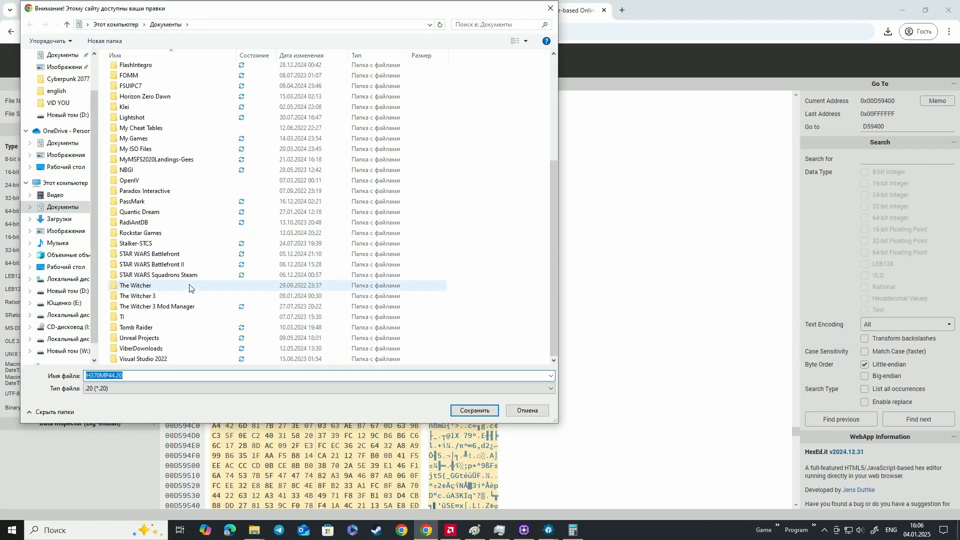
{"action": "scroll", "coordinate": [190, 285], "scroll_direction": "up", "scroll_amount": 5}
{"action": "left_click", "coordinate": [62, 220]}
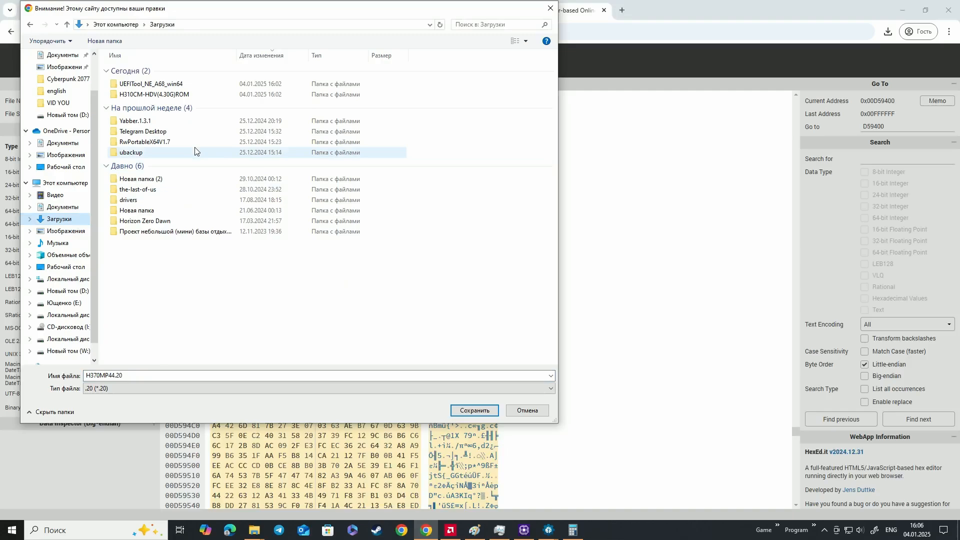
{"action": "double_click", "coordinate": [181, 85]}
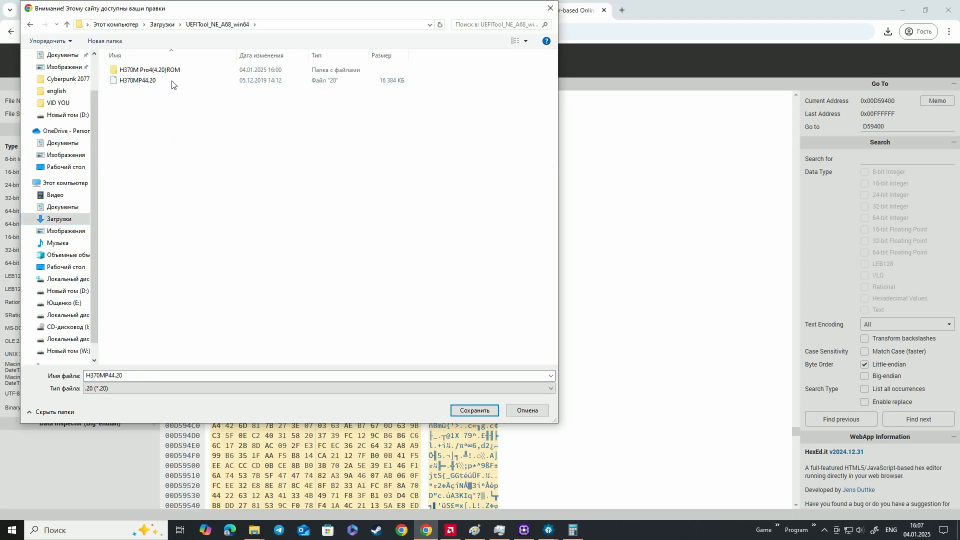
{"action": "double_click", "coordinate": [172, 71]}
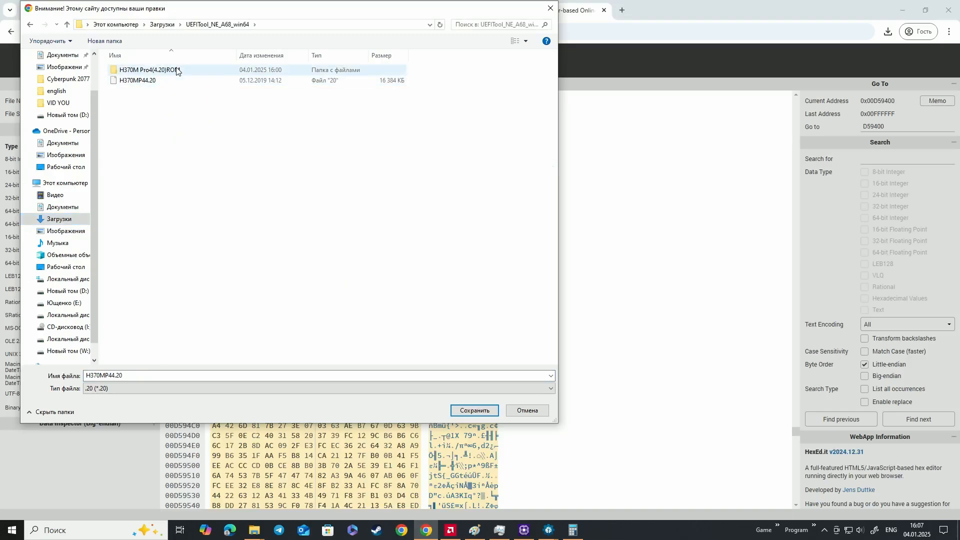
{"action": "left_click", "coordinate": [470, 411]}
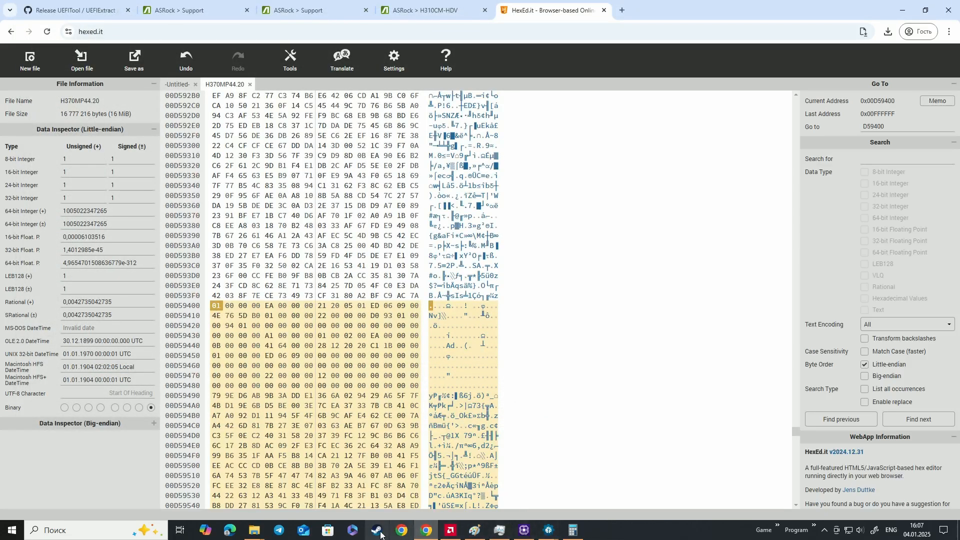
Switch to File Explorer and open the H370M Pro4(4.20)ROM folder containing the saved H370MP44.20 file
{"action": "mouse_move", "coordinate": [254, 528]}
{"action": "mouse_move", "coordinate": [245, 458]}
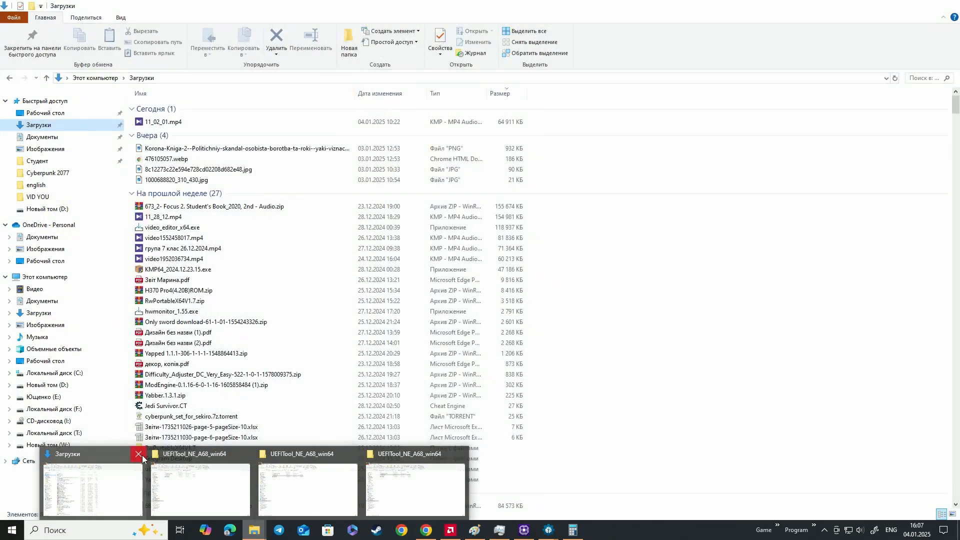
{"action": "left_click", "coordinate": [206, 475]}
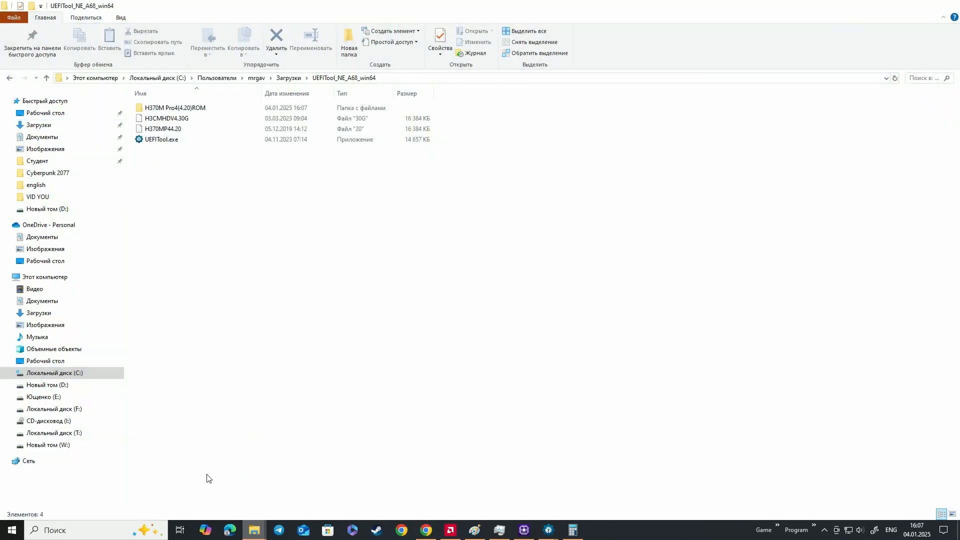
{"action": "double_click", "coordinate": [209, 107]}
{"action": "left_click", "coordinate": [208, 110]}
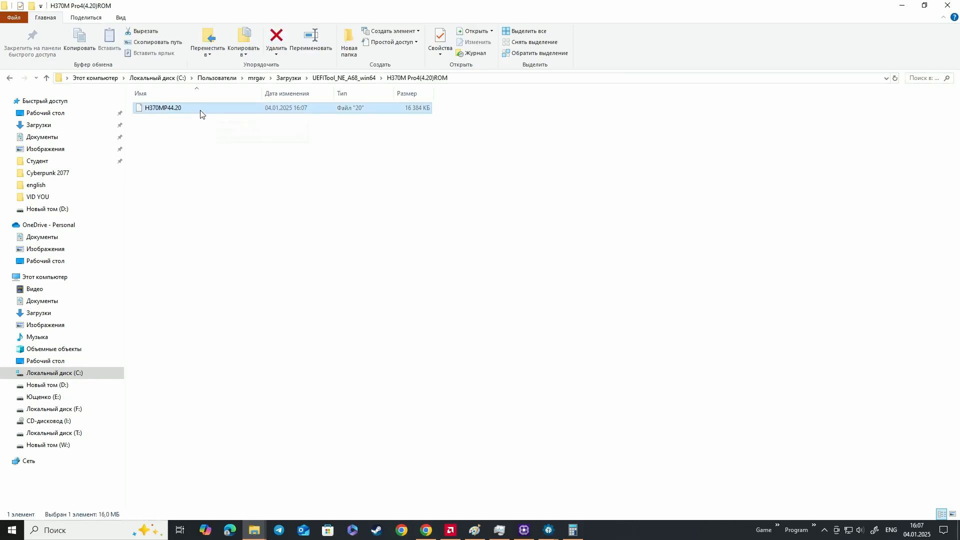
Place the ROM and UEFITool_NE_A68_win64 folders side by side and load the modified H370MP44.20 into UEFITool
{"action": "left_click_drag", "start_coordinate": [293, 10], "coordinate": [958, 75]}
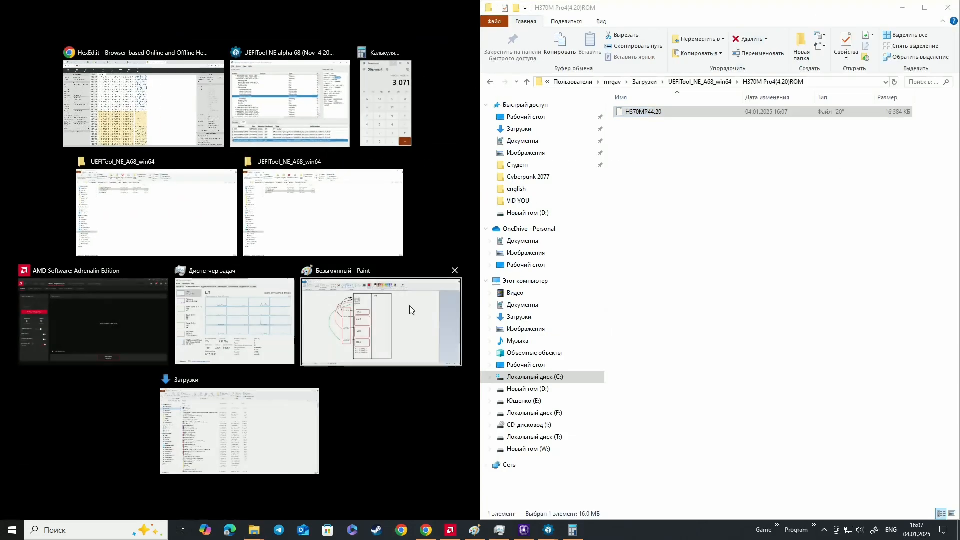
{"action": "left_click", "coordinate": [148, 218]}
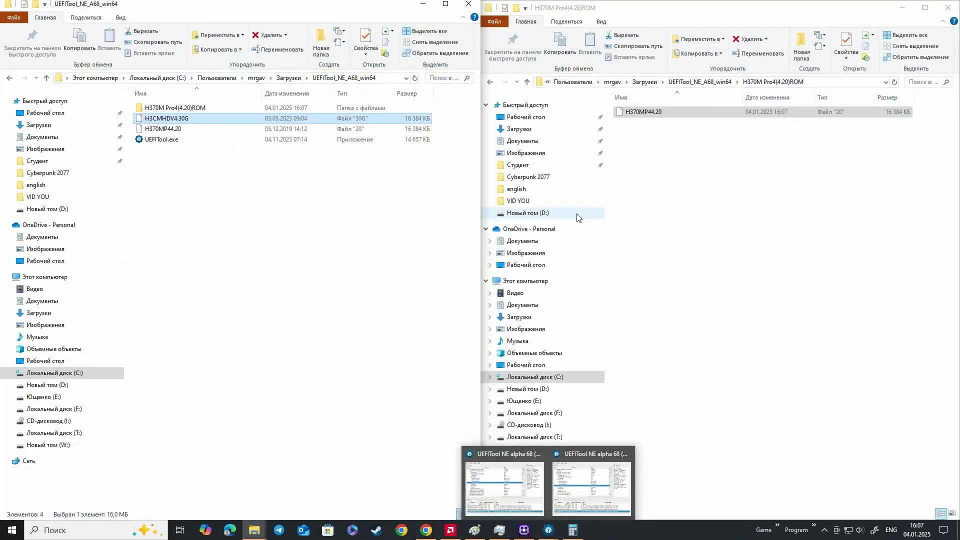
{"action": "left_click_drag", "start_coordinate": [642, 115], "coordinate": [288, 145]}
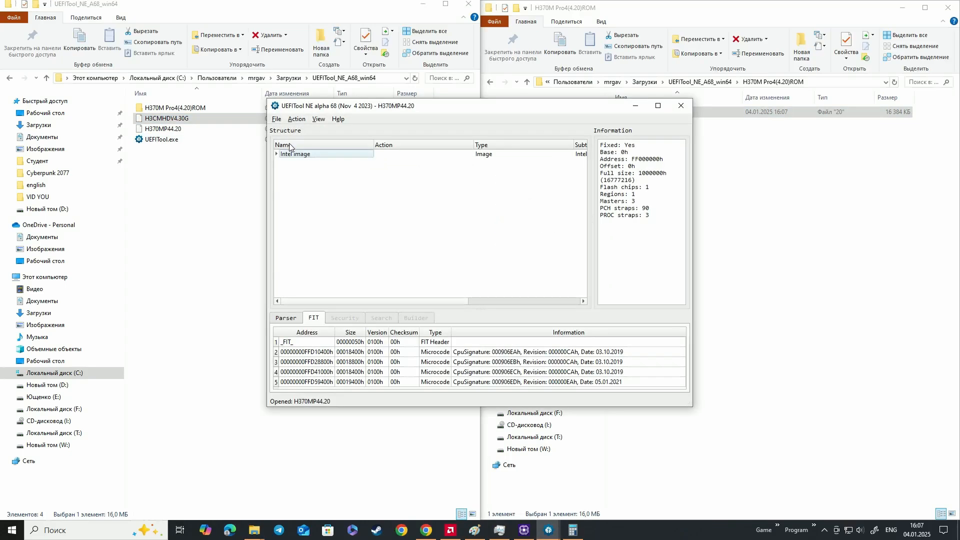
Locate the 000906EDh microcode from its FIT entry in the modified image and check the size of the padding after it
{"action": "left_click", "coordinate": [576, 383]}
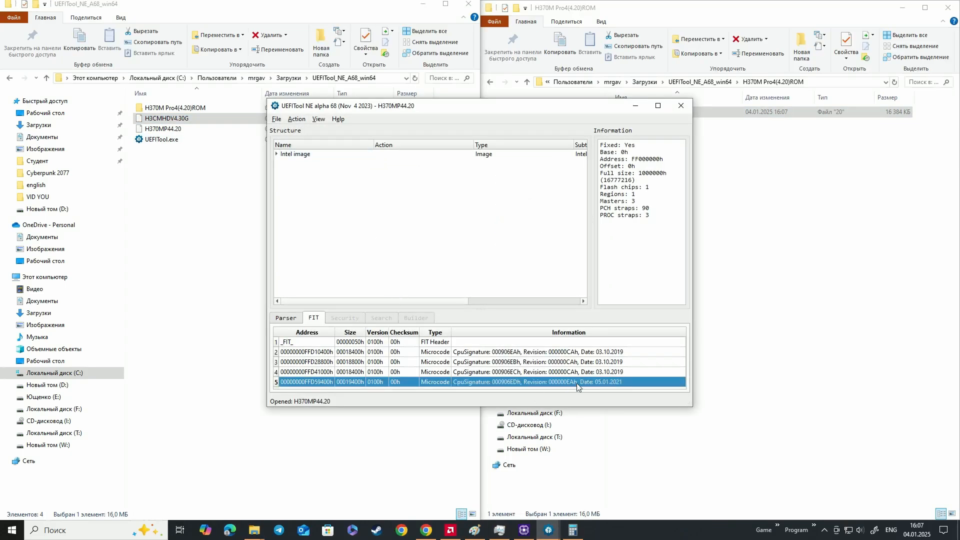
{"action": "left_click", "coordinate": [291, 159]}
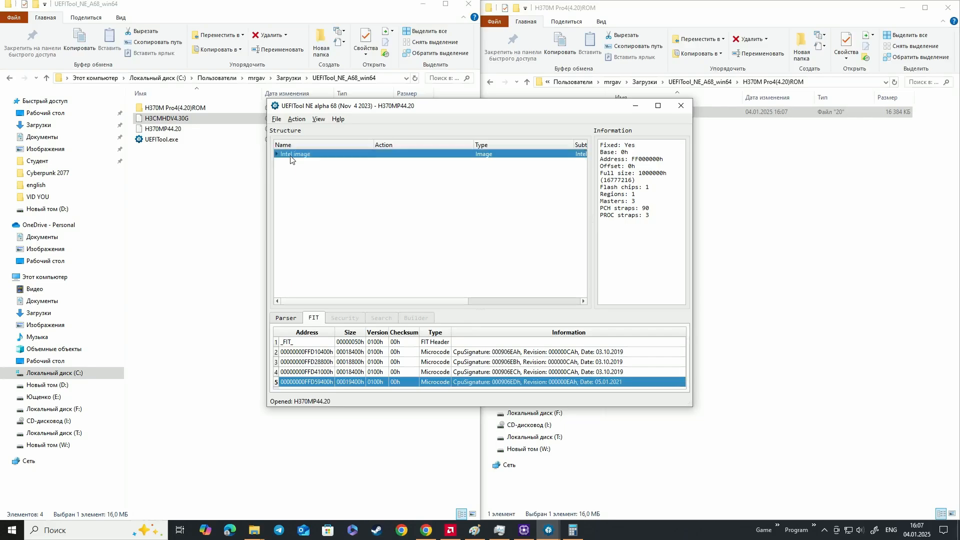
{"action": "left_click", "coordinate": [277, 155]}
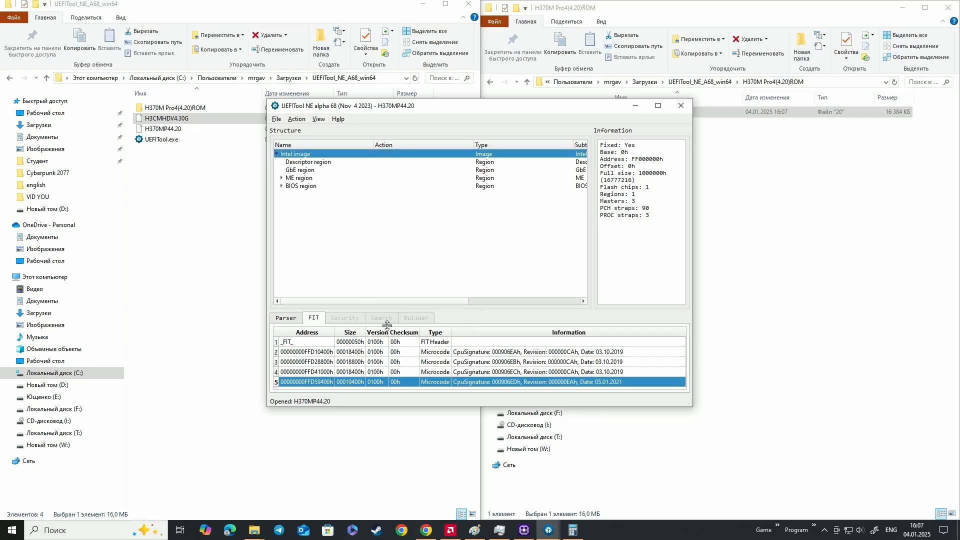
{"action": "double_click", "coordinate": [496, 381]}
{"action": "left_click", "coordinate": [380, 234]}
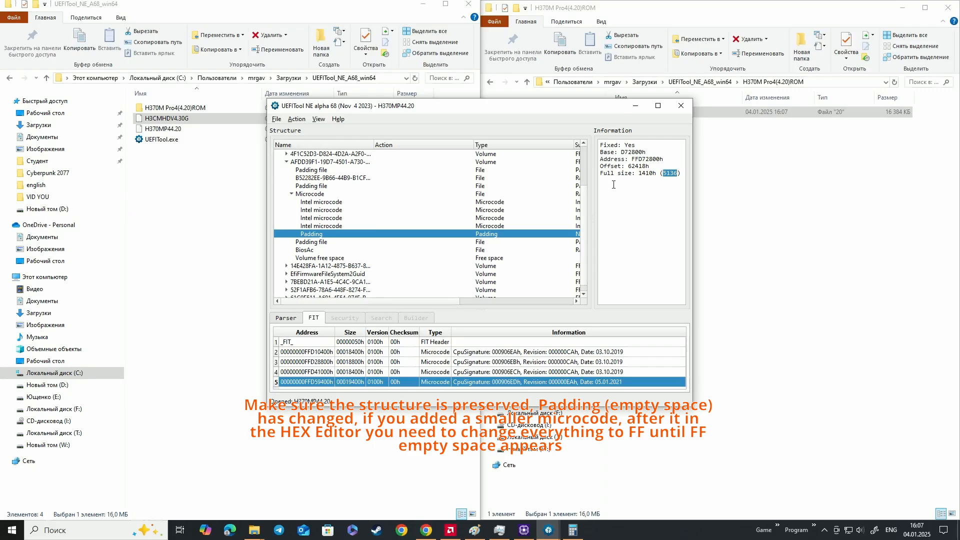
Review the individual Intel microcode and padding entries in the modified image to verify that the structure is preserved
{"action": "left_click", "coordinate": [314, 241]}
{"action": "left_click", "coordinate": [316, 236]}
{"action": "left_click", "coordinate": [326, 209]}
{"action": "left_click", "coordinate": [324, 218]}
{"action": "left_click", "coordinate": [322, 226]}
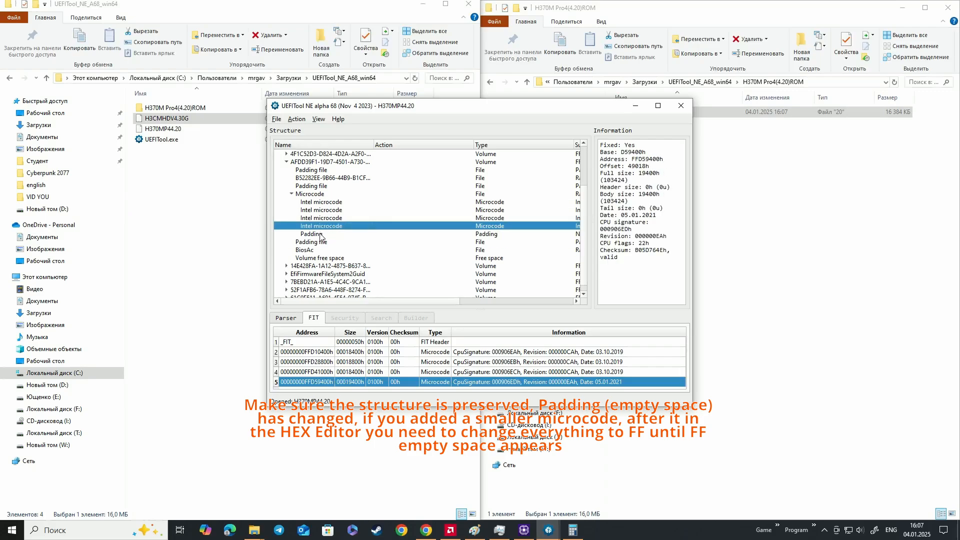
{"action": "left_click", "coordinate": [320, 234]}
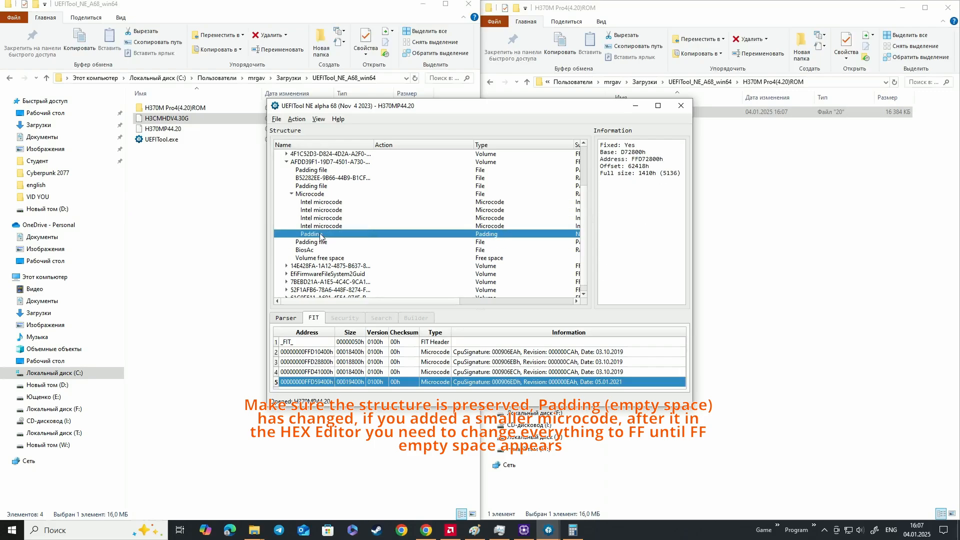
Close the UEFITool windows showing the modified image and H3CMHDV4.30G, including the open microcode hex view
{"action": "left_click", "coordinate": [680, 106]}
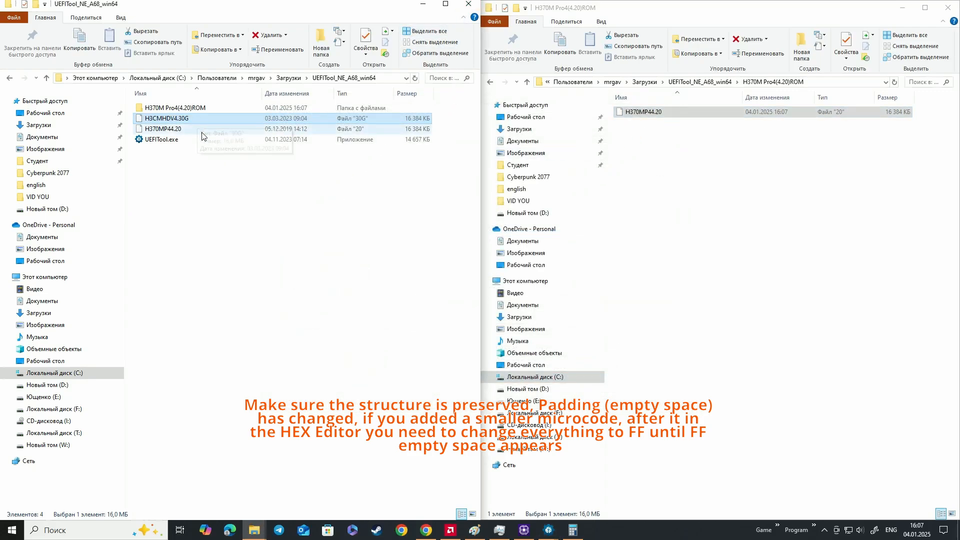
{"action": "left_click", "coordinate": [190, 108]}
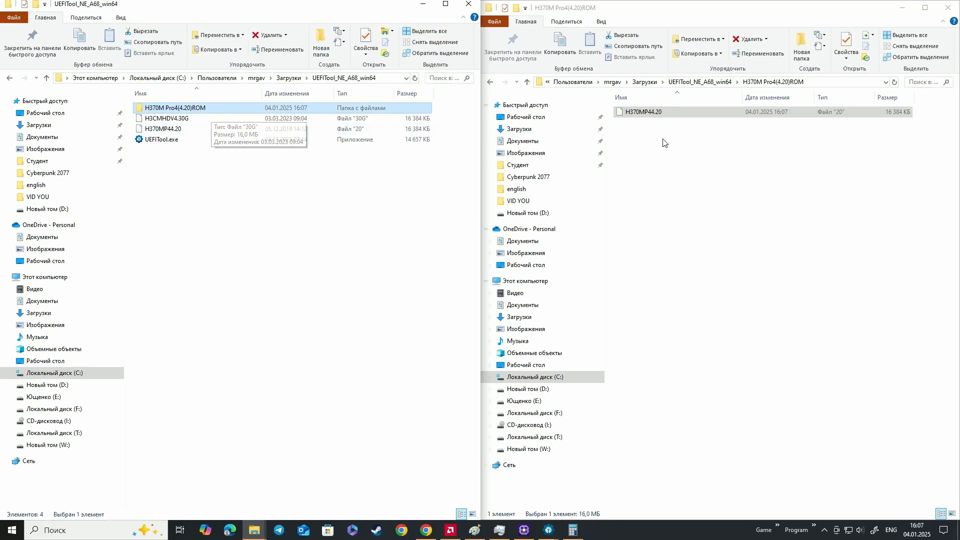
{"action": "left_click", "coordinate": [682, 135]}
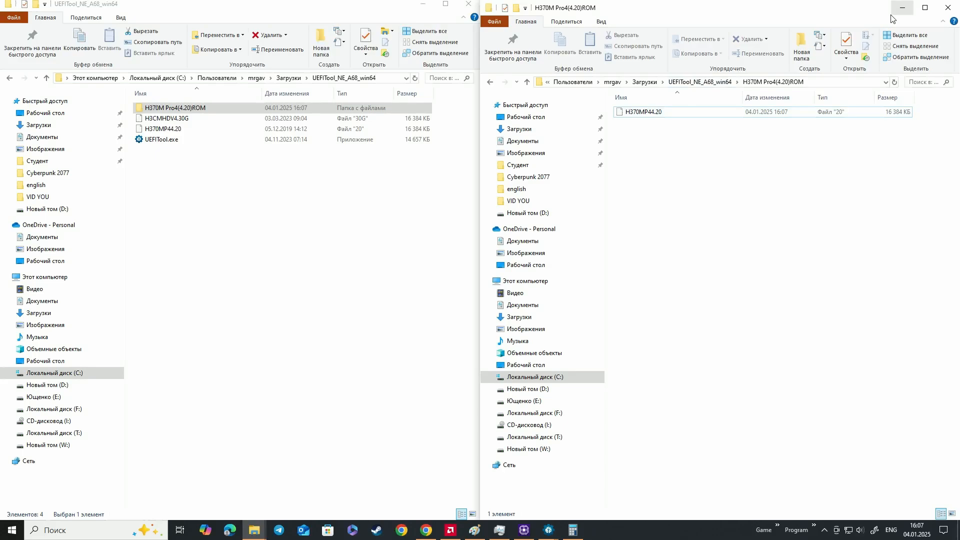
{"action": "left_click", "coordinate": [653, 113]}
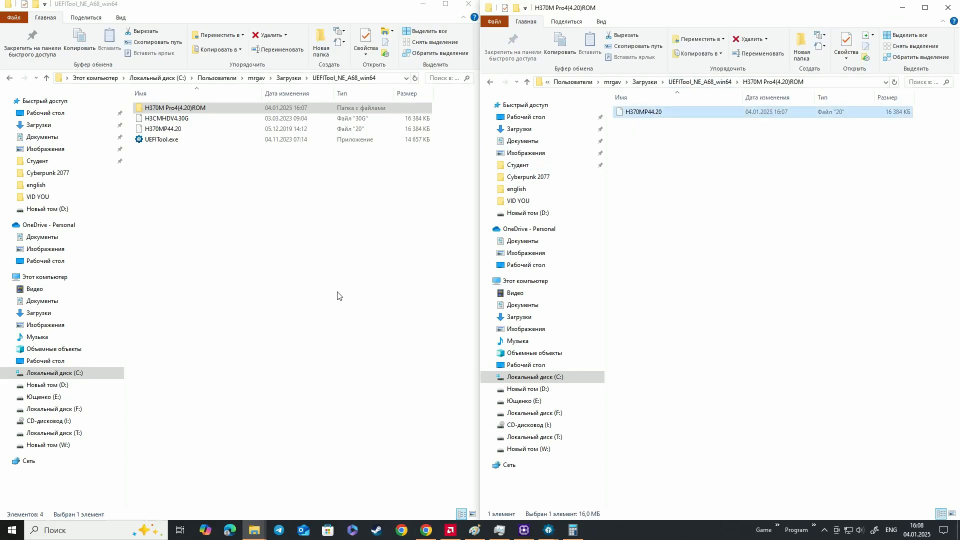
{"action": "mouse_move", "coordinate": [548, 530]}
{"action": "left_click", "coordinate": [597, 480]}
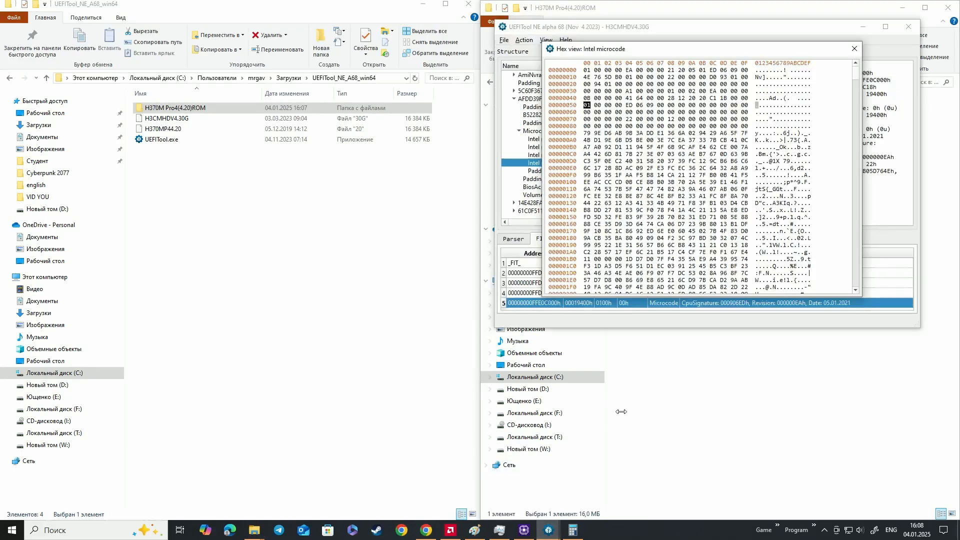
{"action": "left_click", "coordinate": [854, 48]}
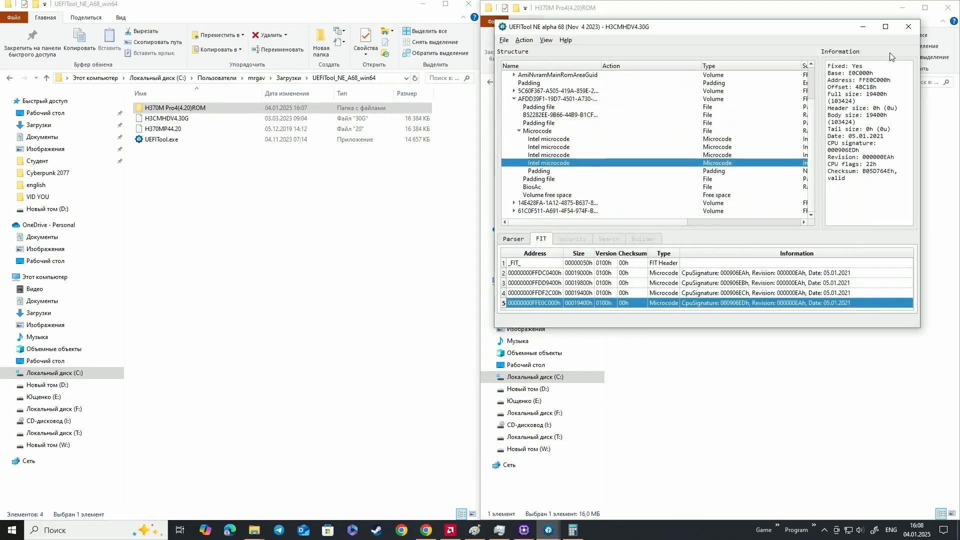
{"action": "left_click", "coordinate": [909, 28]}
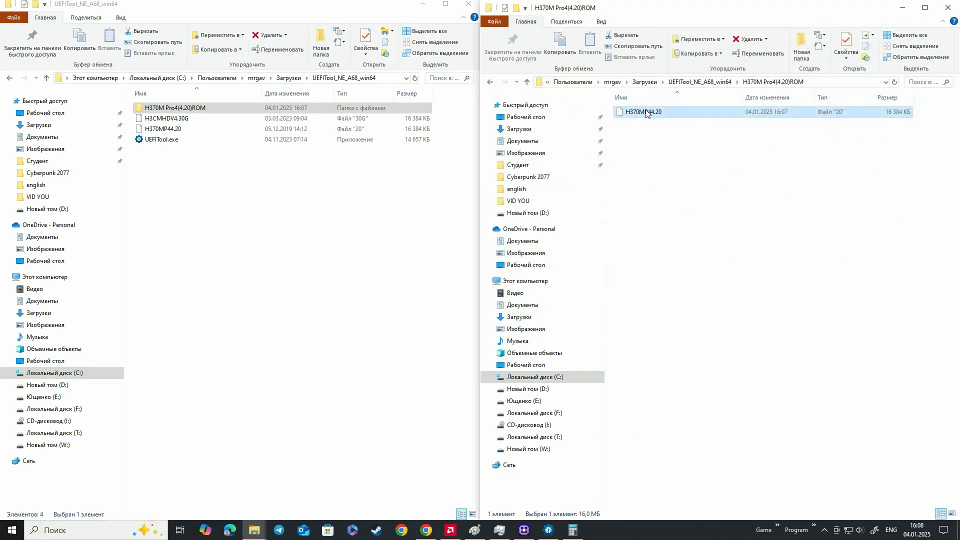
Load the modified H370MP44.20 from the ROM folder into UEFITool and place it beside the window with the original image
{"action": "left_click_drag", "start_coordinate": [646, 111], "coordinate": [243, 145]}
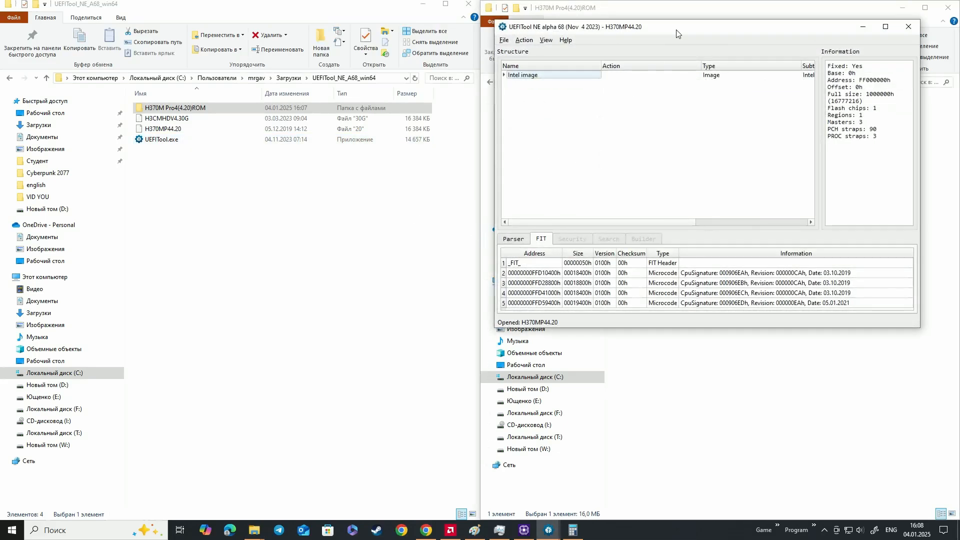
{"action": "left_click_drag", "start_coordinate": [676, 33], "coordinate": [313, 56]}
{"action": "mouse_move", "coordinate": [529, 535]}
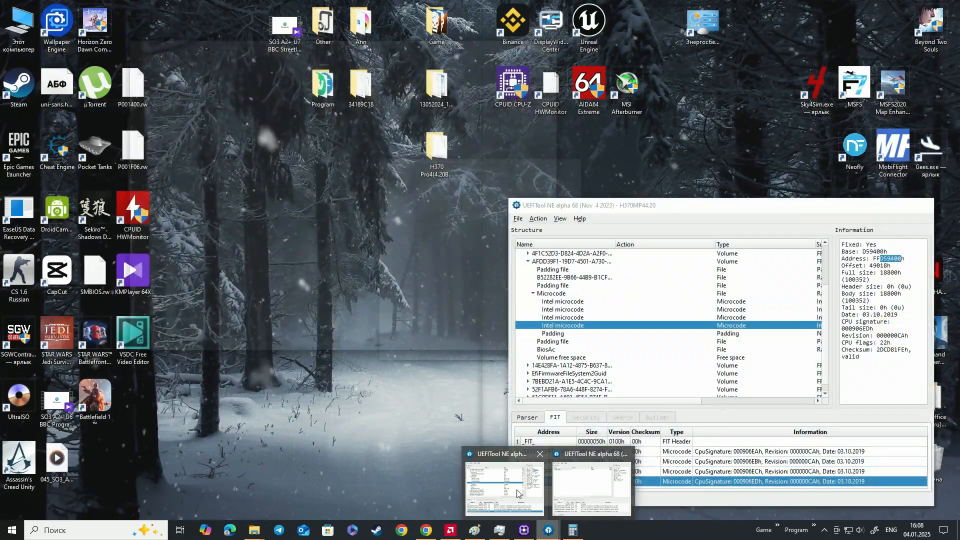
{"action": "left_click", "coordinate": [517, 492]}
{"action": "left_click_drag", "start_coordinate": [680, 213], "coordinate": [715, 61]}
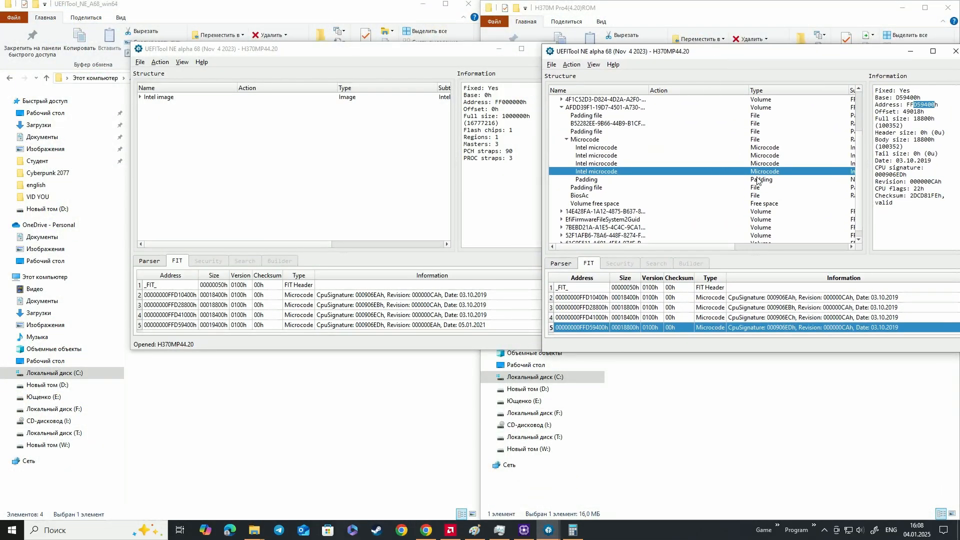
Open the parser messages of the original and modified H370MP44.20 images and compare the CPD partition entries
{"action": "left_click", "coordinate": [561, 264]}
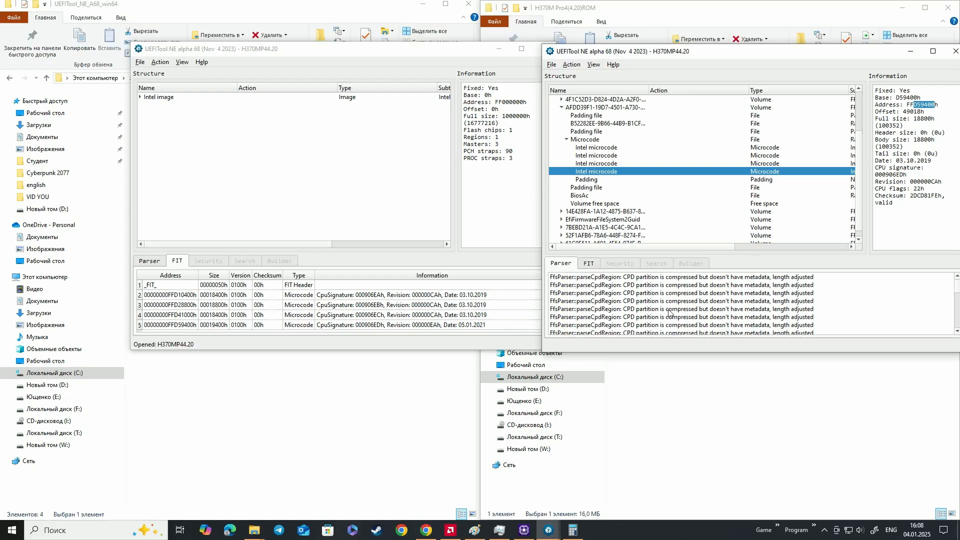
{"action": "left_click_drag", "start_coordinate": [638, 283], "coordinate": [657, 309]}
{"action": "left_click", "coordinate": [150, 262]}
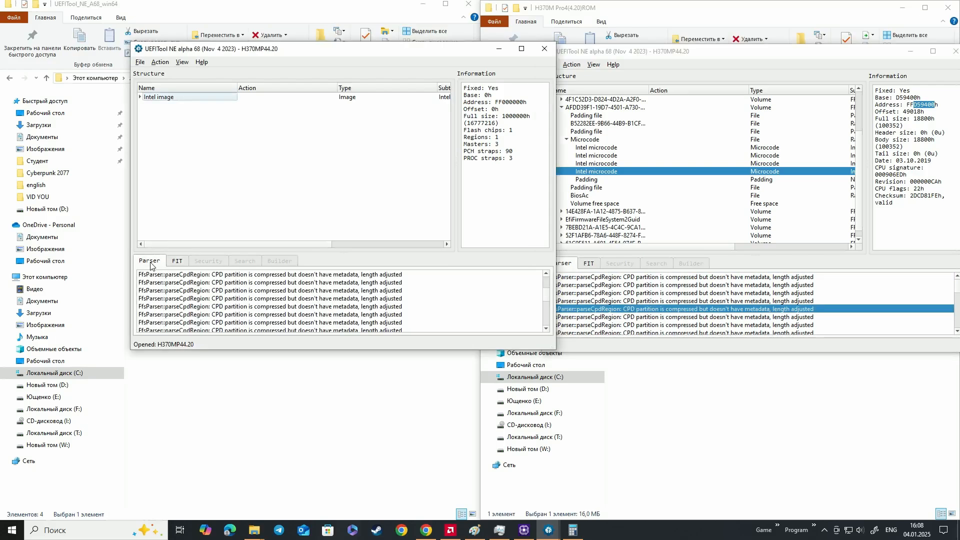
{"action": "scroll", "coordinate": [269, 300], "scroll_direction": "down", "scroll_amount": 3}
{"action": "left_click", "coordinate": [258, 281]}
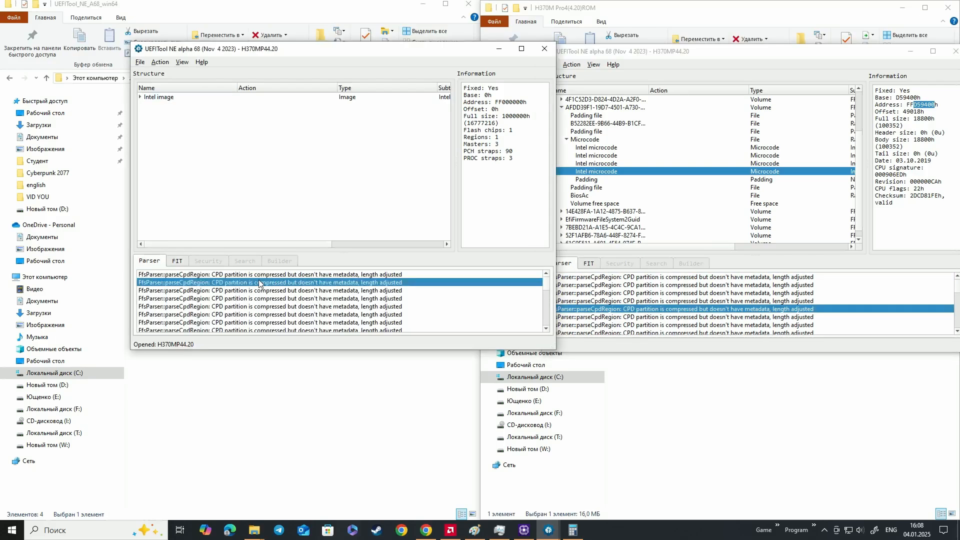
{"action": "left_click", "coordinate": [272, 297]}
{"action": "left_click", "coordinate": [305, 305]}
{"action": "scroll", "coordinate": [334, 300], "scroll_direction": "down", "scroll_amount": 2}
{"action": "left_click", "coordinate": [271, 285]}
{"action": "scroll", "coordinate": [277, 301], "scroll_direction": "down", "scroll_amount": 2}
{"action": "scroll", "coordinate": [282, 301], "scroll_direction": "up", "scroll_amount": 1}
{"action": "scroll", "coordinate": [370, 305], "scroll_direction": "down", "scroll_amount": 1}
{"action": "left_click", "coordinate": [370, 308]}
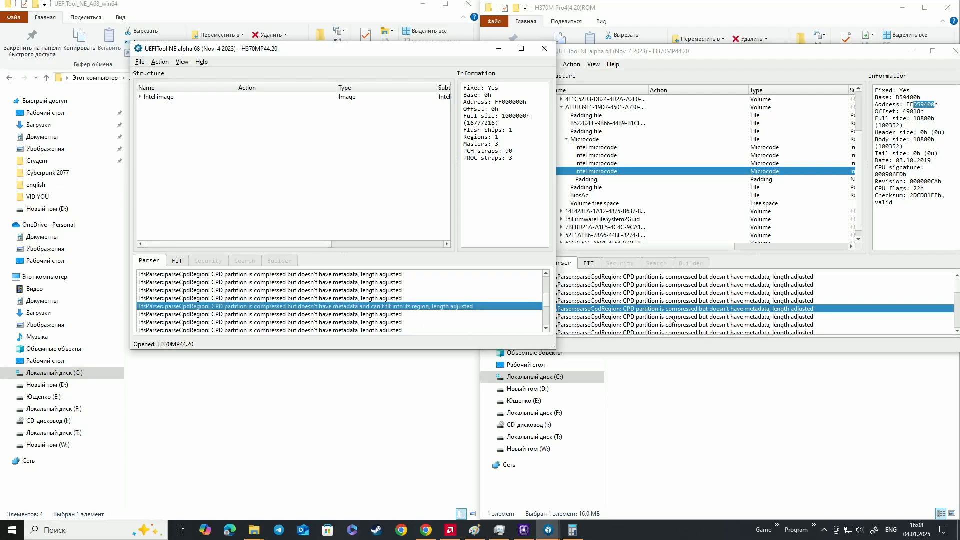
Compare the remaining parser messages of both images down to the final FIT table entries, keeping the windows side by side
{"action": "scroll", "coordinate": [760, 305], "scroll_direction": "down", "scroll_amount": 2}
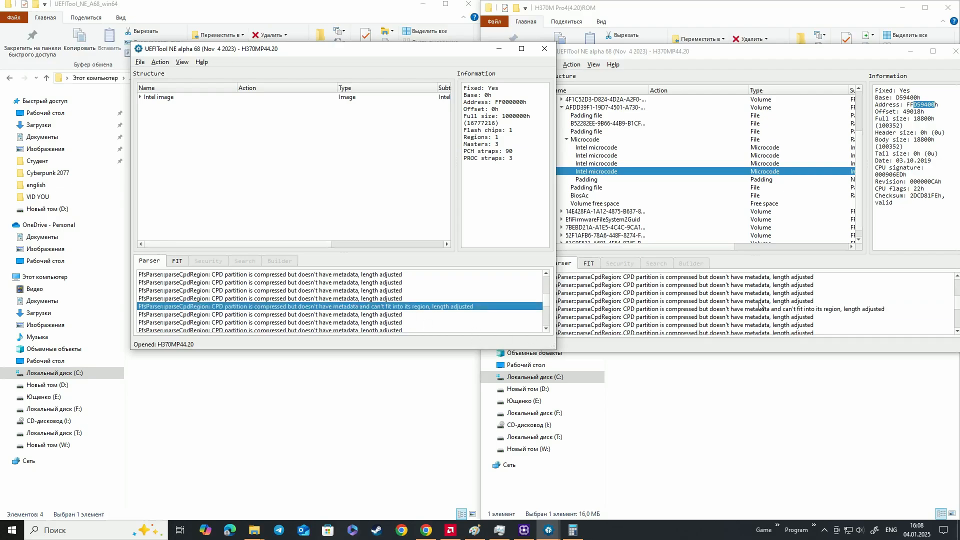
{"action": "left_click", "coordinate": [778, 314]}
{"action": "left_click", "coordinate": [654, 312]}
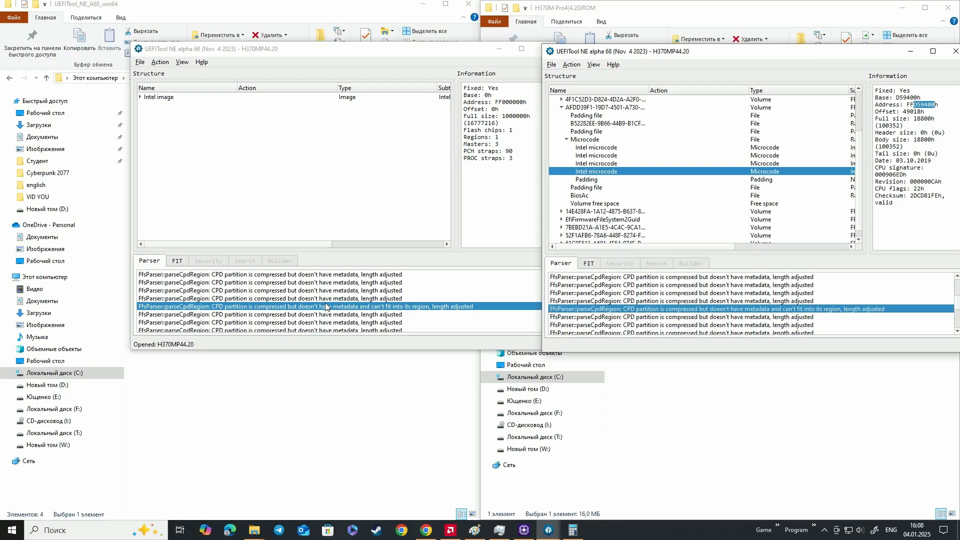
{"action": "scroll", "coordinate": [326, 304], "scroll_direction": "down", "scroll_amount": 4}
{"action": "left_click", "coordinate": [344, 306]}
{"action": "left_click", "coordinate": [335, 317]}
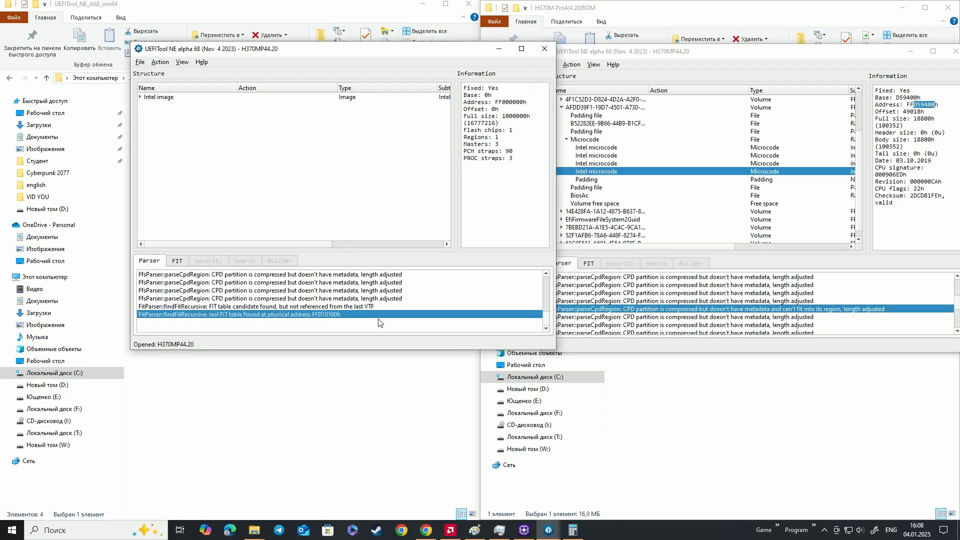
{"action": "scroll", "coordinate": [664, 307], "scroll_direction": "down", "scroll_amount": 3}
{"action": "left_click", "coordinate": [742, 313]}
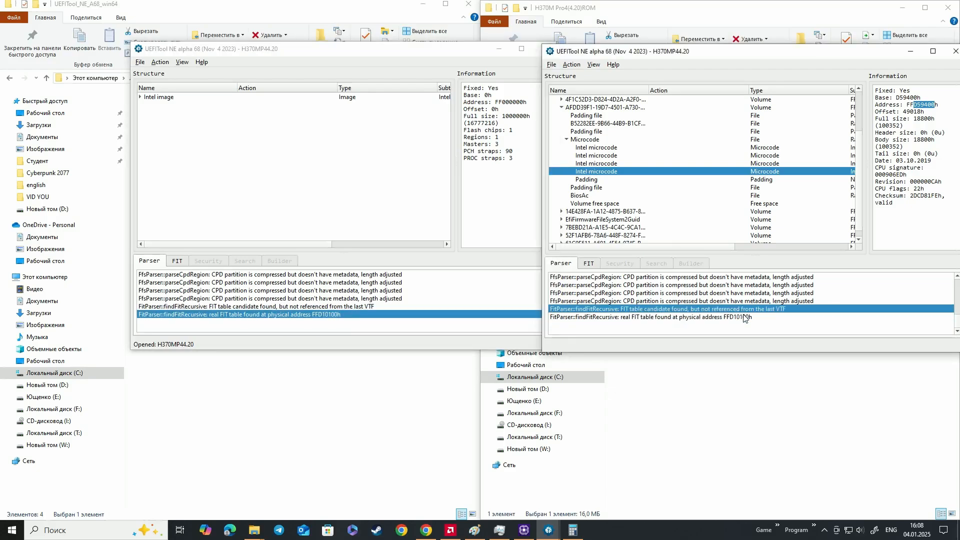
{"action": "left_click", "coordinate": [742, 317]}
{"action": "left_click_drag", "start_coordinate": [440, 47], "coordinate": [385, 56]}
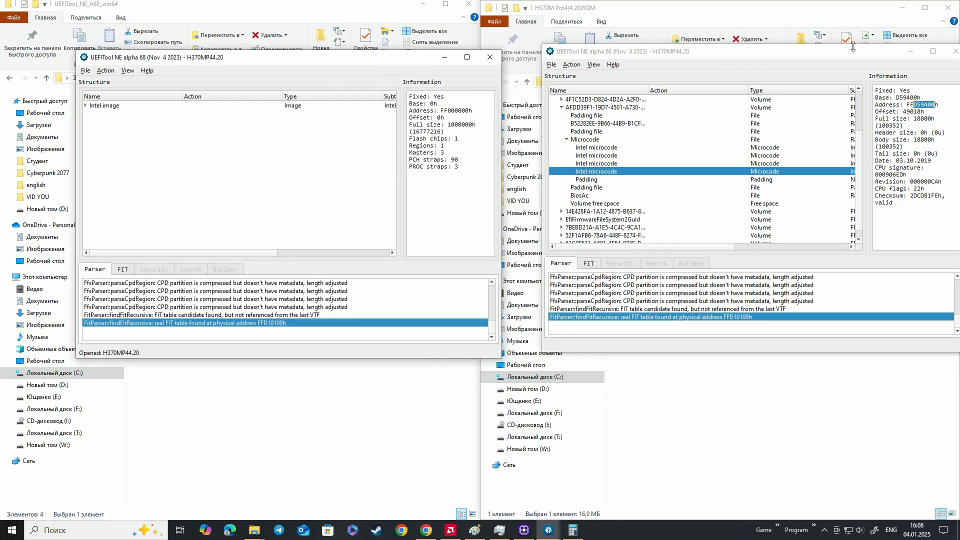
{"action": "left_click_drag", "start_coordinate": [855, 56], "coordinate": [789, 66]}
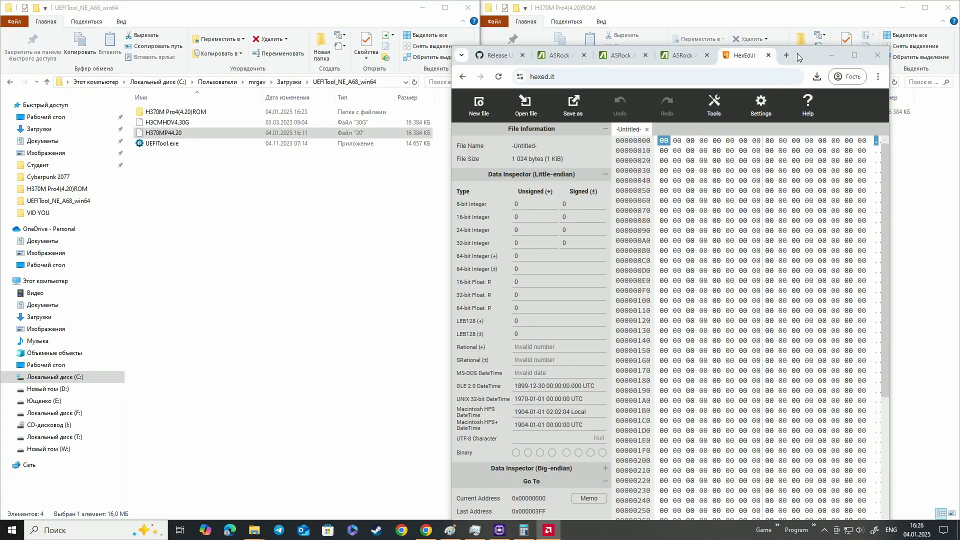
{"action": "left_click_drag", "start_coordinate": [815, 20], "coordinate": [838, 21]}
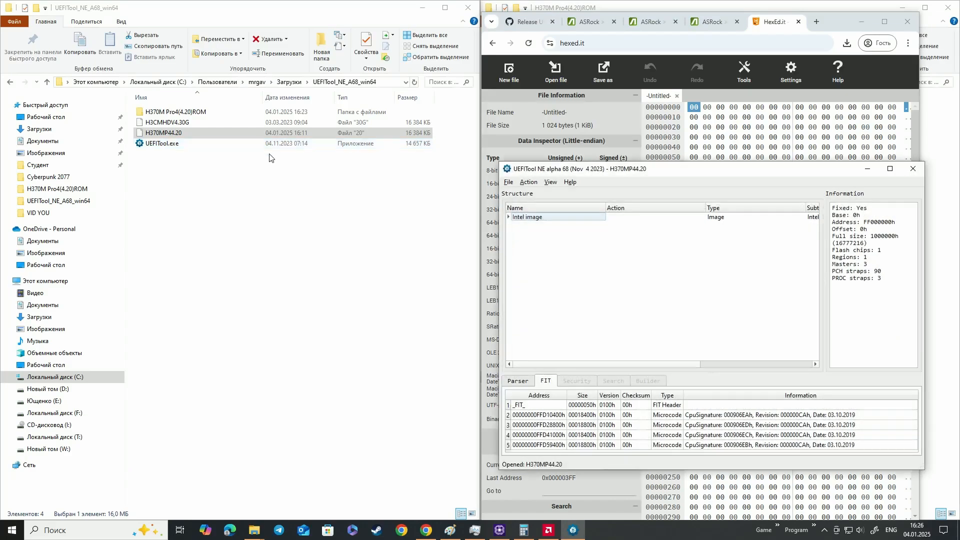
Locate the 000906EDh microcode from its FIT entry in the newly opened H370MP44.20 image and check its details
{"action": "left_click", "coordinate": [508, 218]}
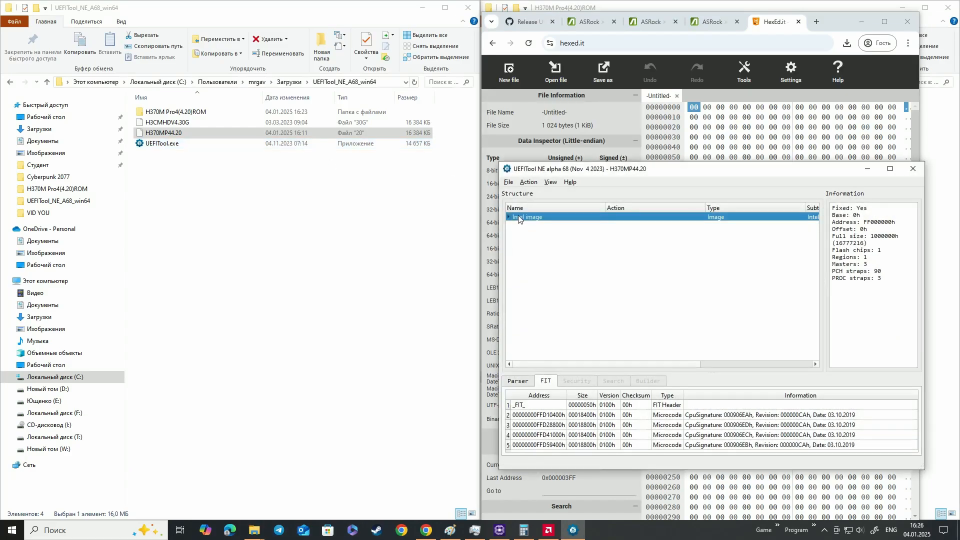
{"action": "left_click", "coordinate": [732, 426]}
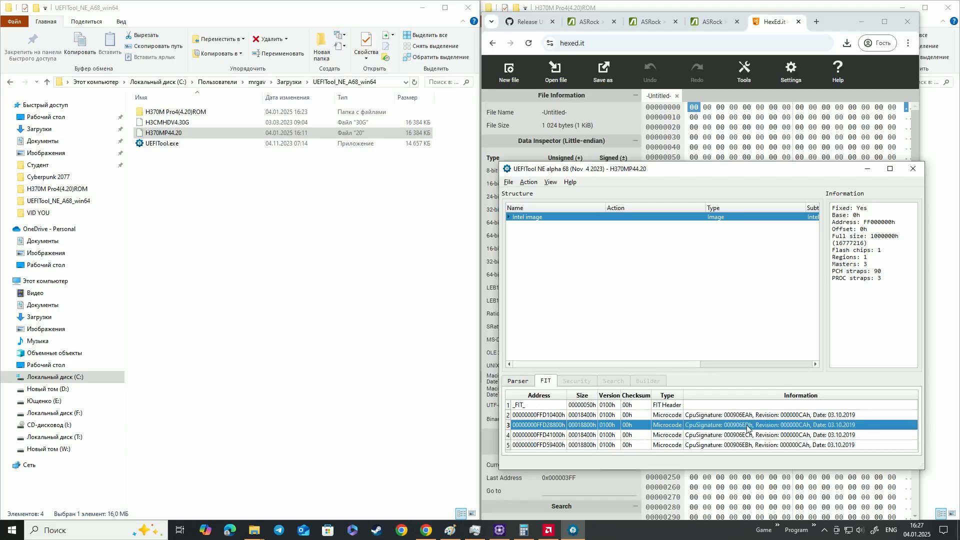
{"action": "left_click", "coordinate": [890, 169]}
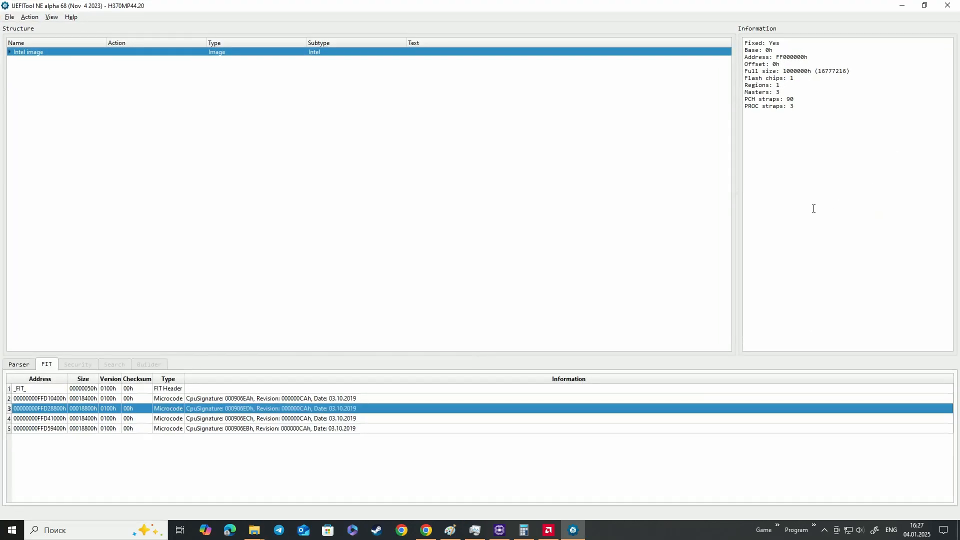
{"action": "double_click", "coordinate": [348, 409]}
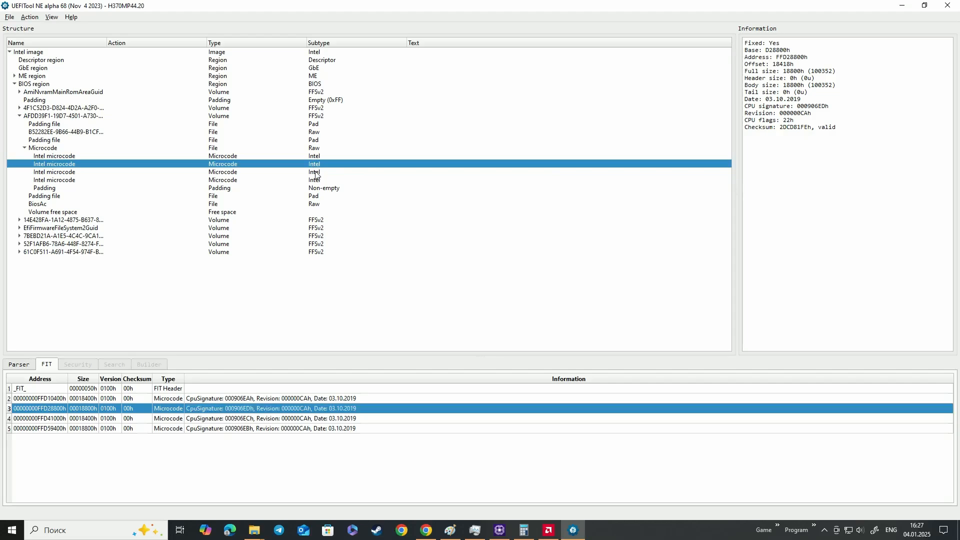
{"action": "left_click", "coordinate": [315, 172]}
{"action": "left_click", "coordinate": [316, 164]}
{"action": "left_click_drag", "start_coordinate": [751, 10], "coordinate": [702, 100]}
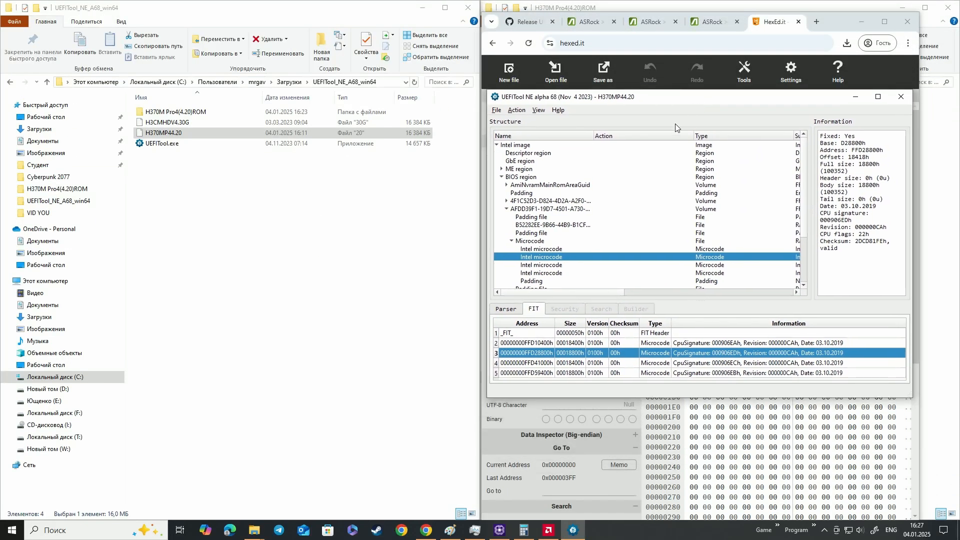
View the microcode address diagram in Paint, then return to UEFITool and check the address of each of the four Intel microcodes
{"action": "left_click", "coordinate": [450, 530]}
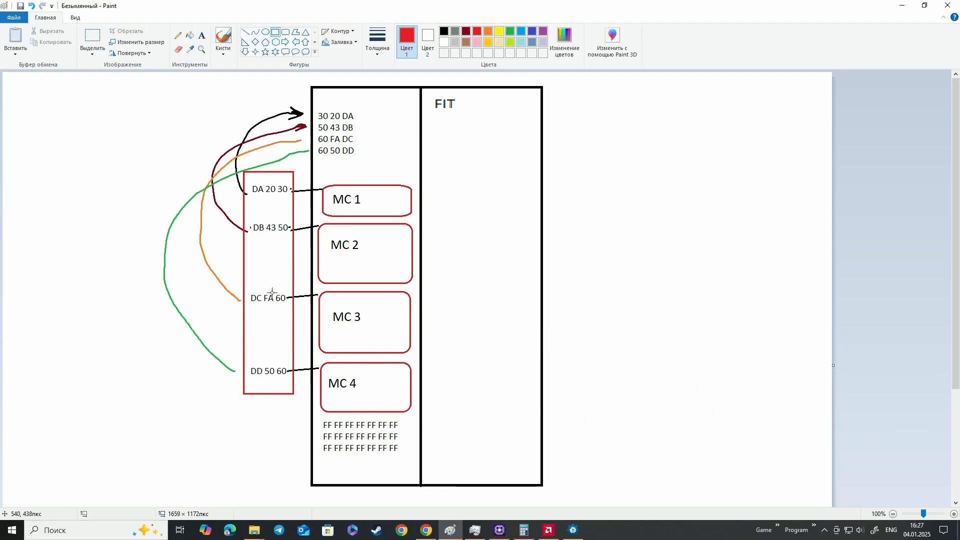
{"action": "left_click", "coordinate": [573, 531]}
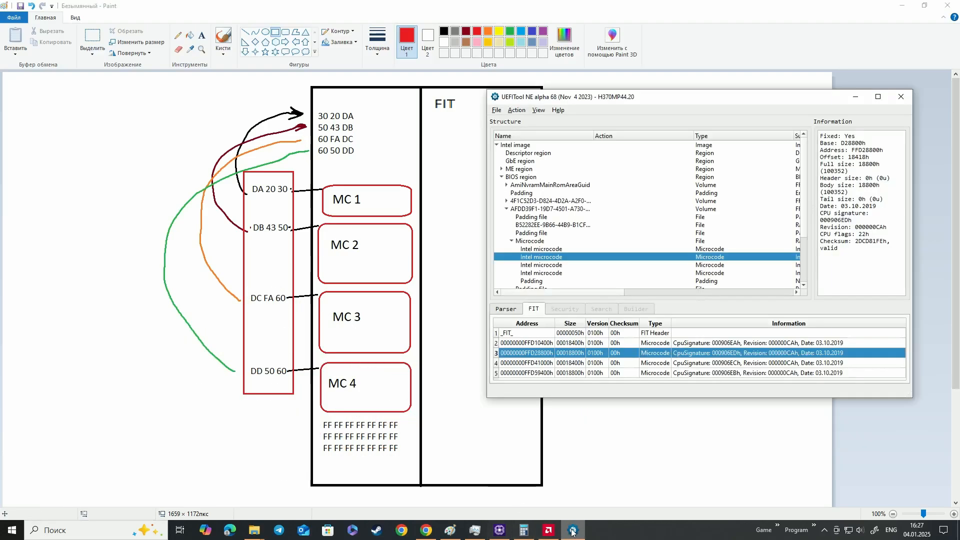
{"action": "left_click", "coordinate": [553, 273]}
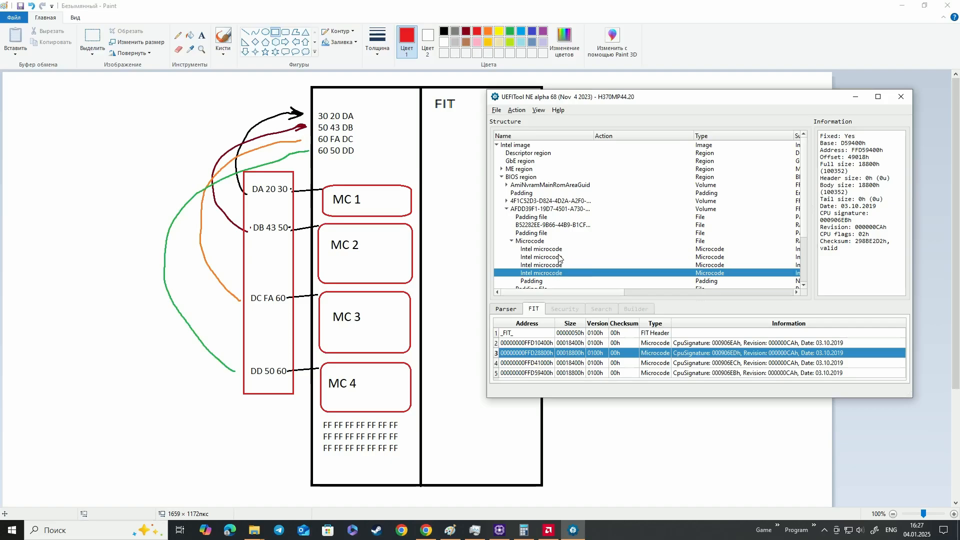
{"action": "left_click", "coordinate": [559, 249]}
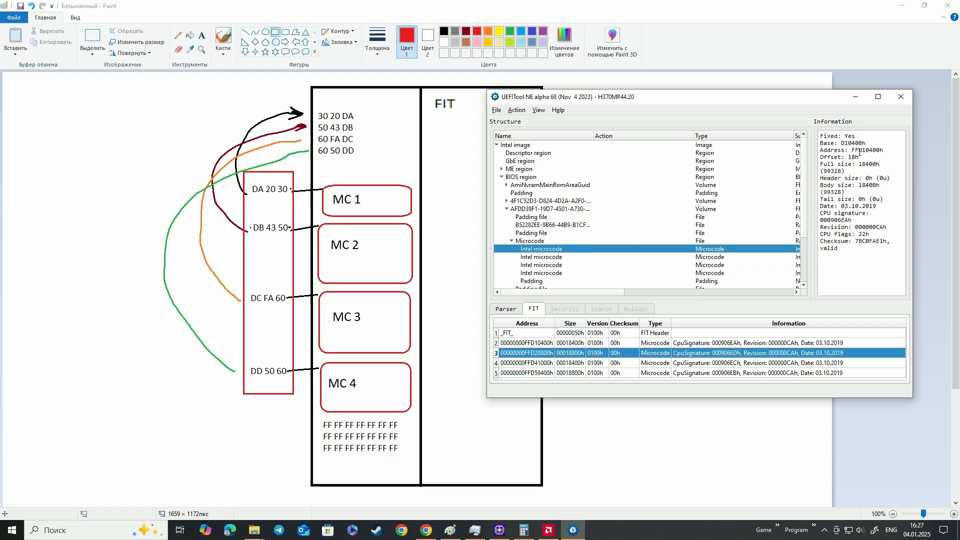
{"action": "left_click_drag", "start_coordinate": [868, 151], "coordinate": [877, 151]}
{"action": "key", "text": "Down"}
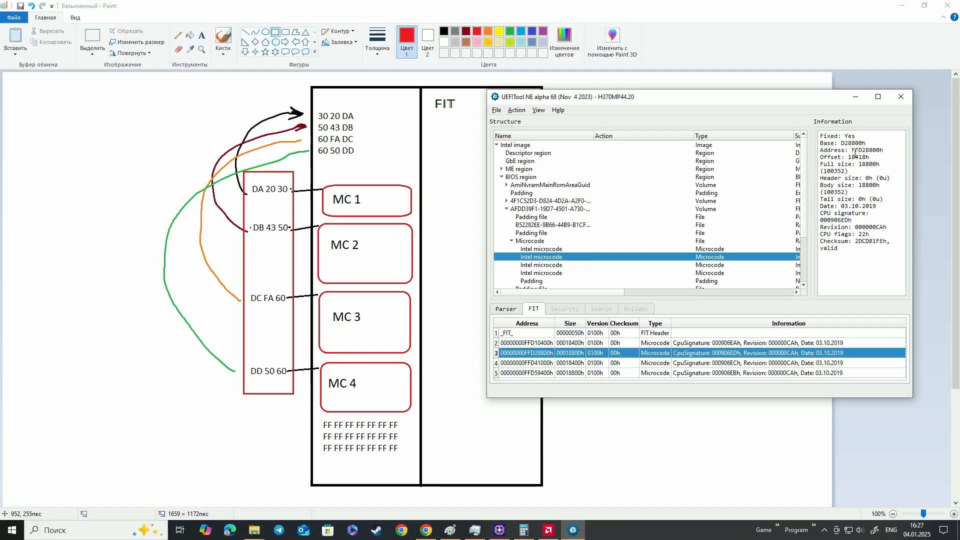
{"action": "left_click_drag", "start_coordinate": [867, 152], "coordinate": [879, 152]}
{"action": "left_click", "coordinate": [549, 266]}
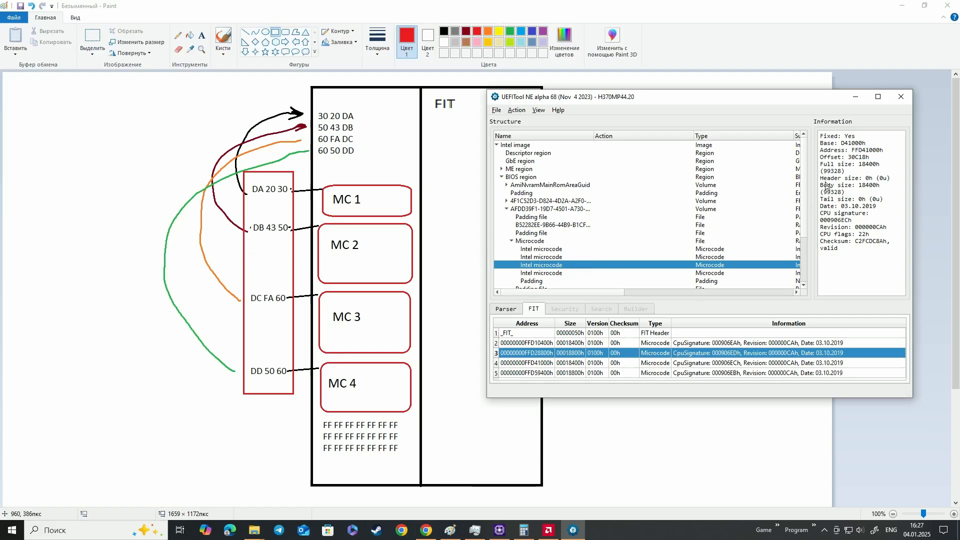
{"action": "left_click_drag", "start_coordinate": [859, 151], "coordinate": [878, 153]}
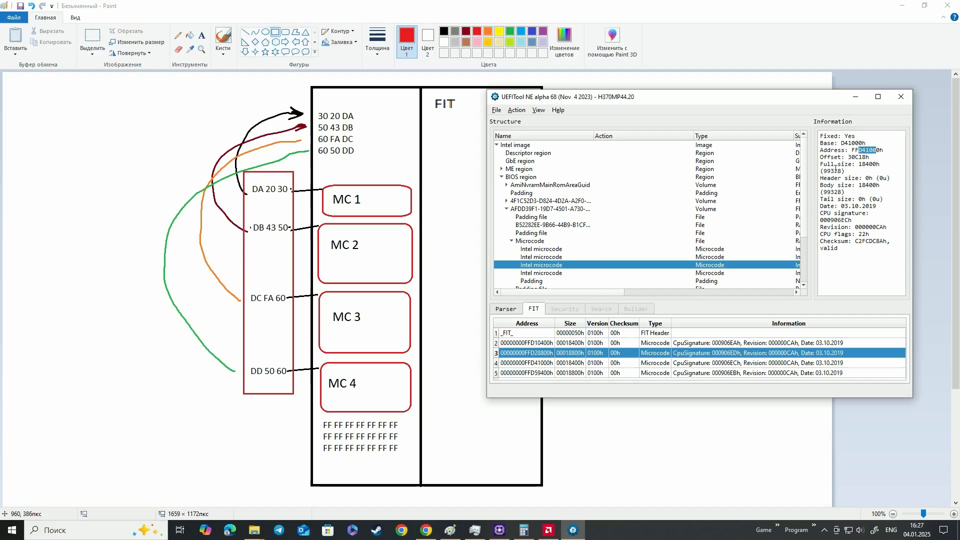
{"action": "left_click", "coordinate": [574, 273]}
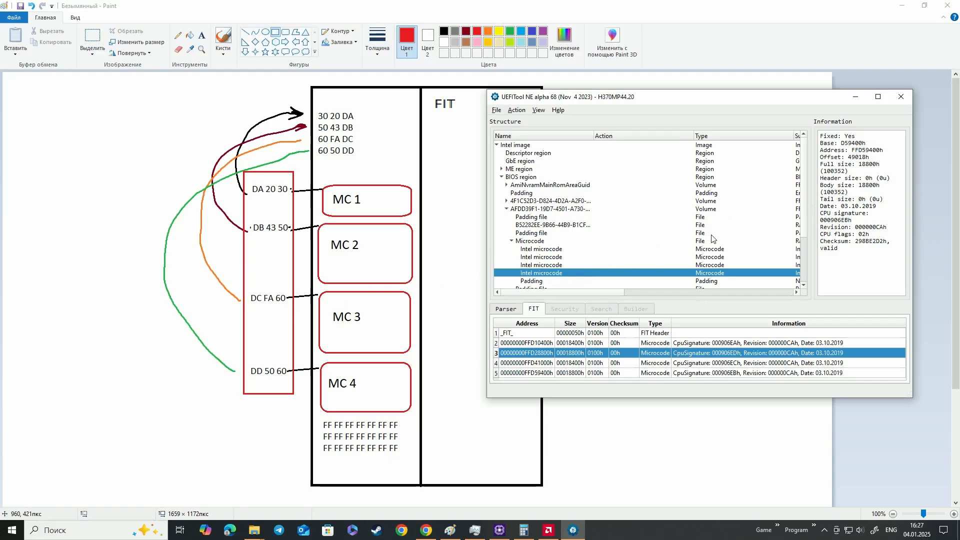
{"action": "left_click_drag", "start_coordinate": [860, 152], "coordinate": [877, 152]}
Open the hex view of volume AFDD39F1-19D7-4501-A730-CE5A27E1154B, highlight its _FIT_ signature, and move the view beside the structure tree
{"action": "left_click", "coordinate": [541, 209]}
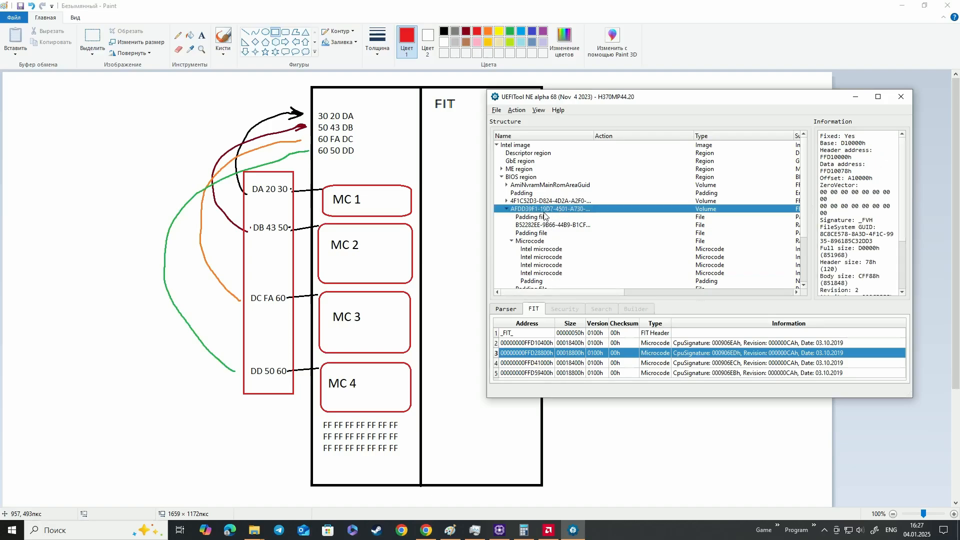
{"action": "right_click", "coordinate": [549, 212]}
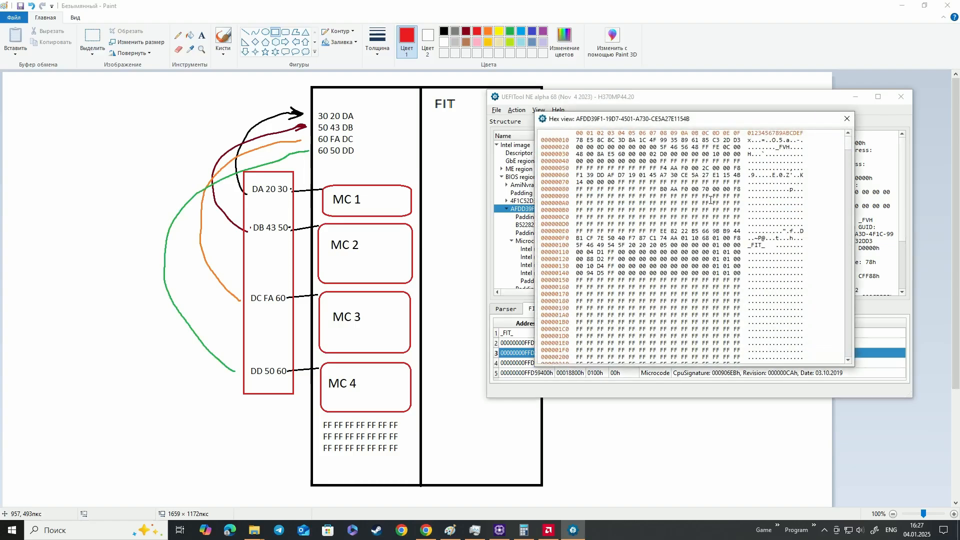
{"action": "left_click_drag", "start_coordinate": [749, 245], "coordinate": [761, 248]}
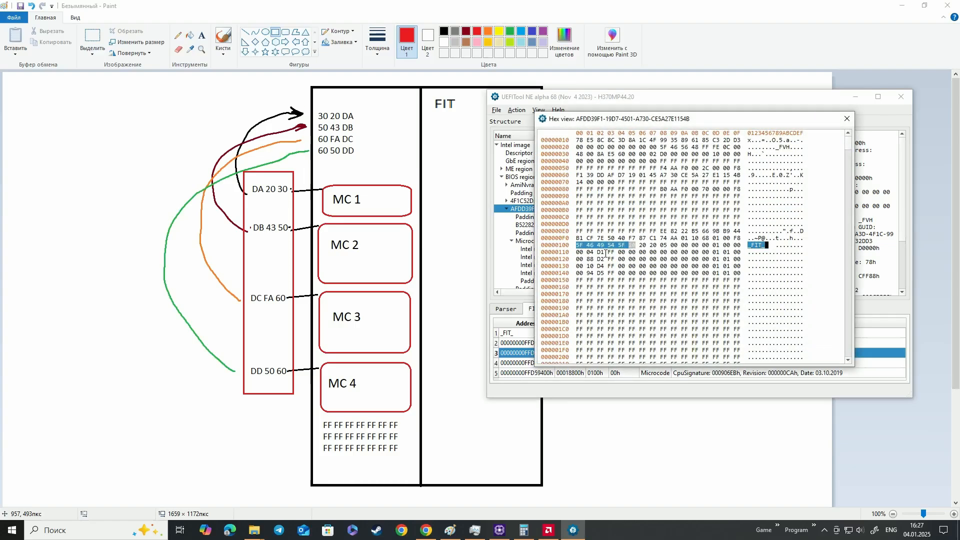
{"action": "mouse_move", "coordinate": [699, 124]}
{"action": "left_mouse_down"}
{"action": "mouse_move", "coordinate": [364, 131]}
{"action": "mouse_move", "coordinate": [389, 117]}
{"action": "mouse_move", "coordinate": [333, 125]}
{"action": "left_mouse_up"}
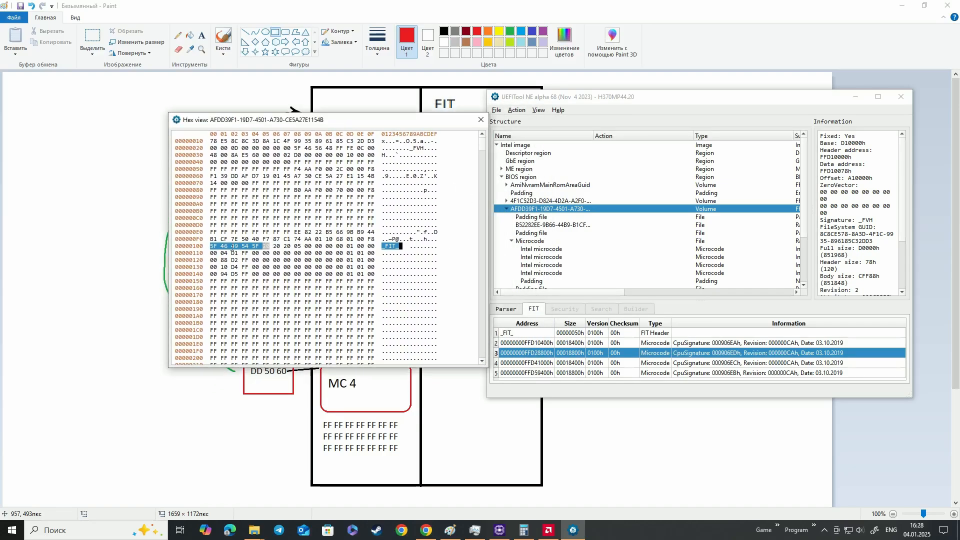
Highlight each of the four microcode addresses below the _FIT_ signature, examine them as a block, and close the hex view
{"action": "left_click_drag", "start_coordinate": [243, 254], "coordinate": [212, 253]}
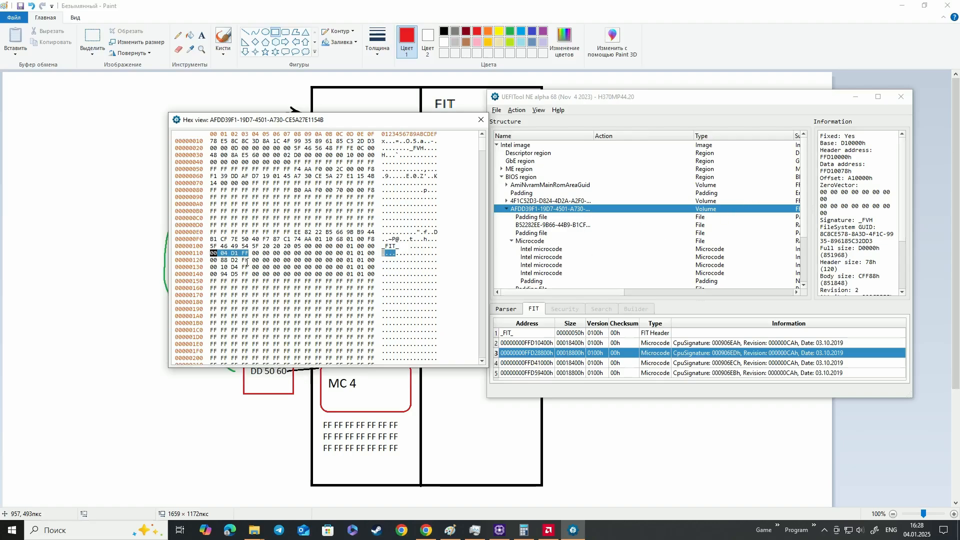
{"action": "left_click_drag", "start_coordinate": [246, 261], "coordinate": [208, 263]}
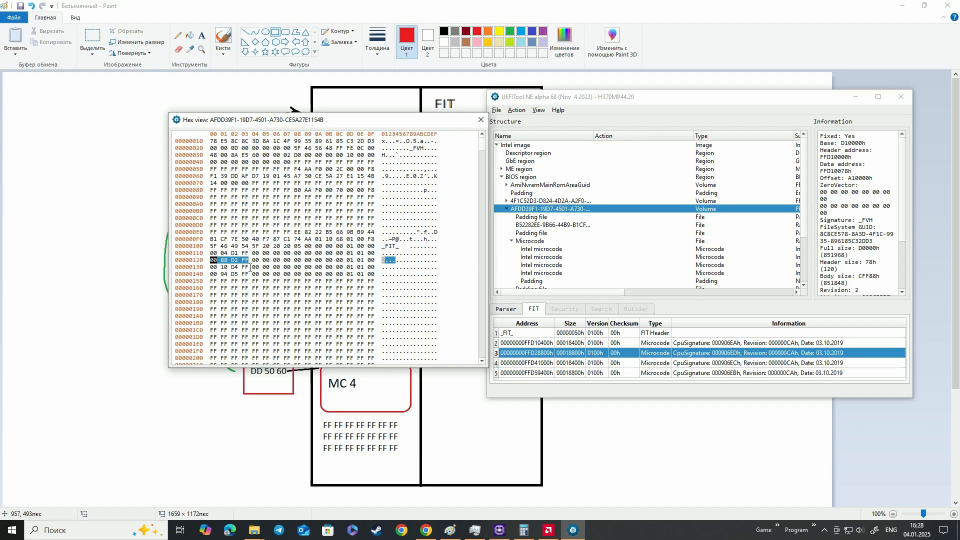
{"action": "left_click_drag", "start_coordinate": [247, 269], "coordinate": [212, 269]}
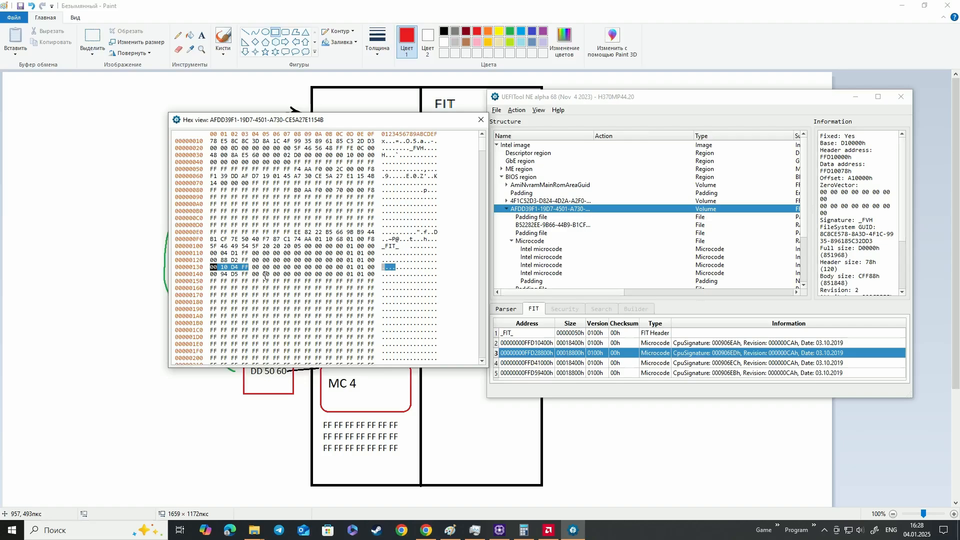
{"action": "left_click_drag", "start_coordinate": [261, 275], "coordinate": [213, 278]}
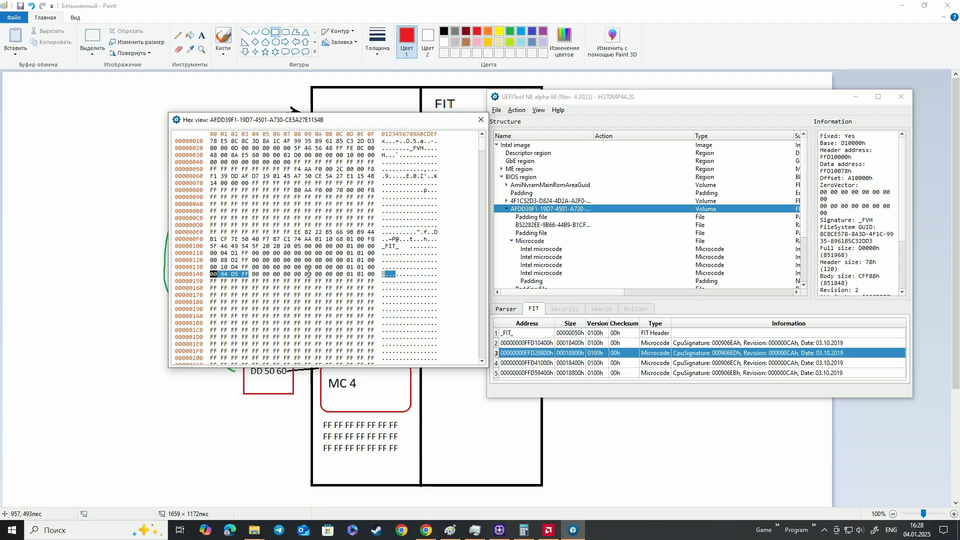
{"action": "left_click_drag", "start_coordinate": [250, 275], "coordinate": [209, 258]}
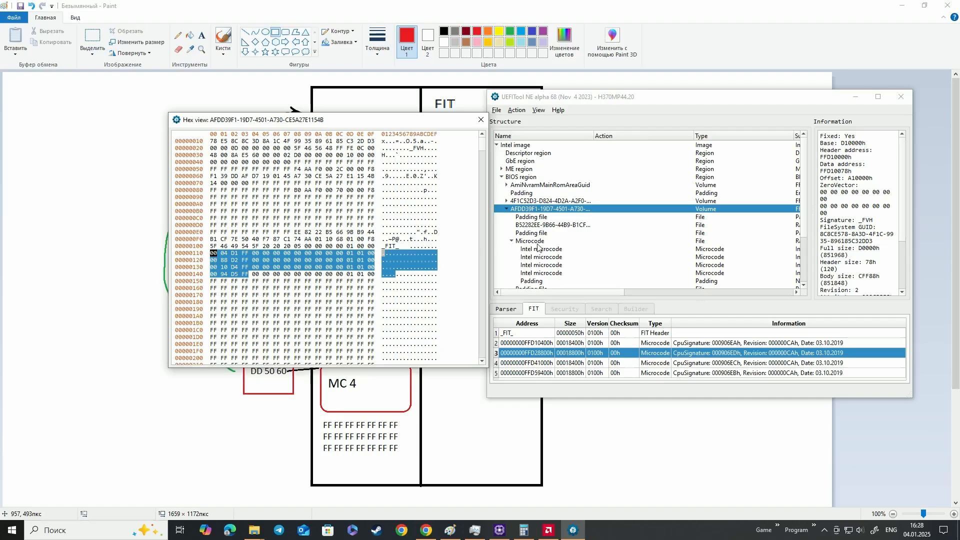
{"action": "left_click", "coordinate": [481, 119]}
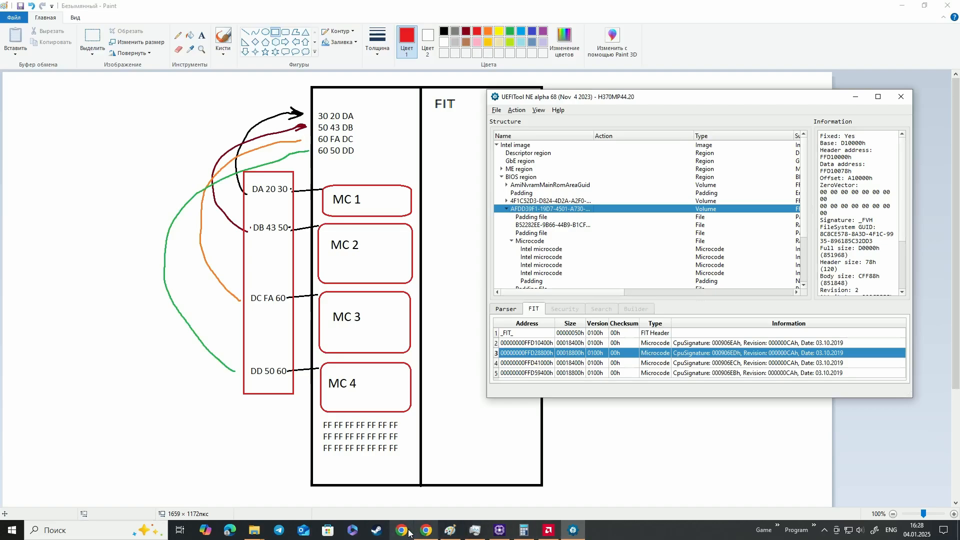
Switch to the browser with HexEd.it, split a new blank tab into its own window, and tile both windows side by side
{"action": "mouse_move", "coordinate": [253, 531]}
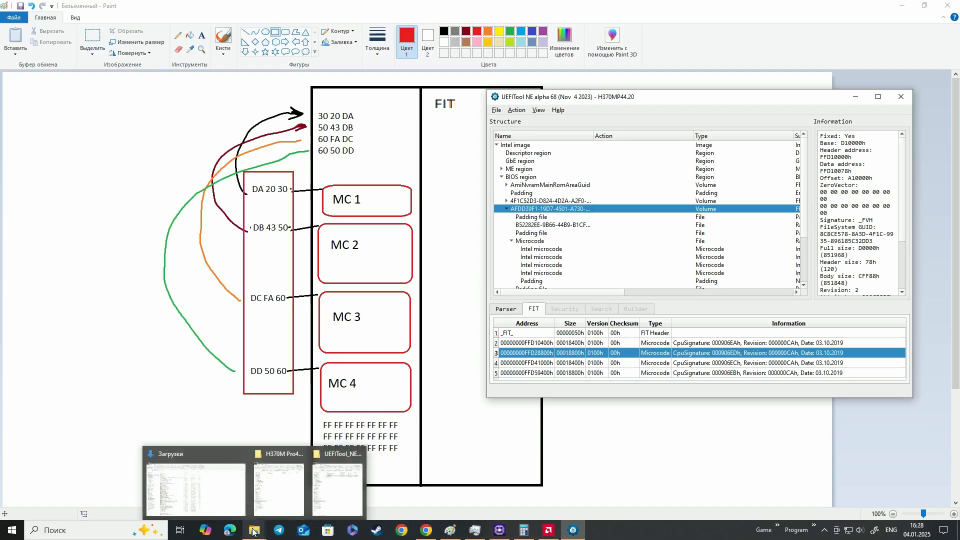
{"action": "mouse_move", "coordinate": [278, 482]}
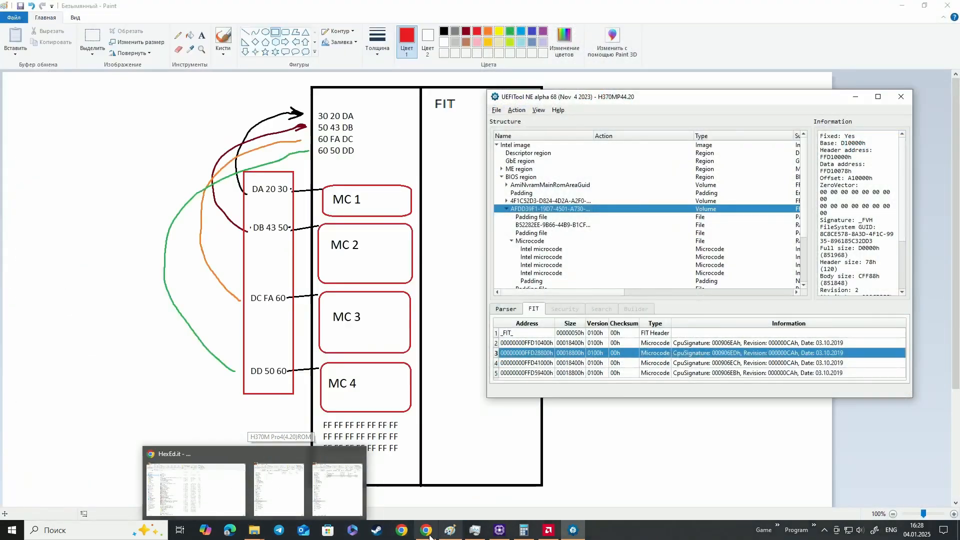
{"action": "left_click", "coordinate": [426, 530]}
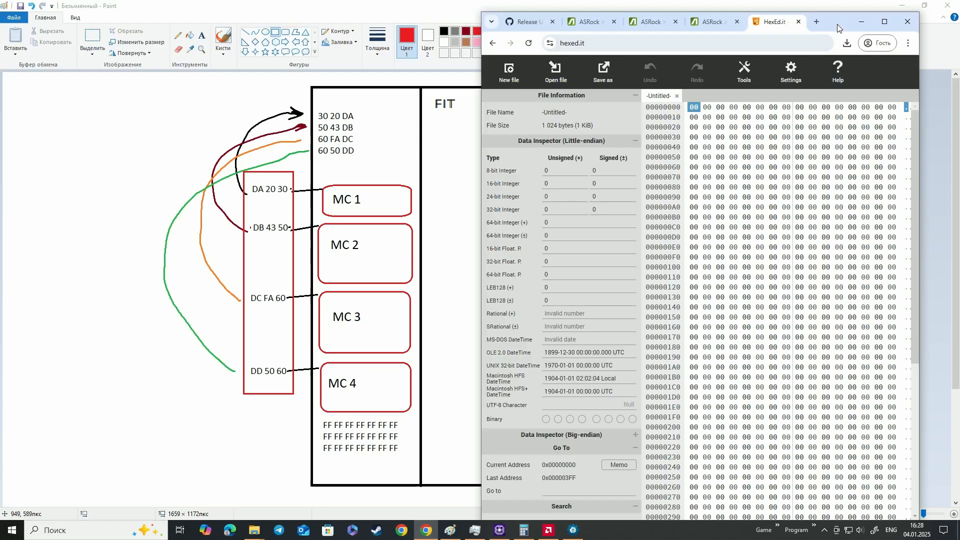
{"action": "left_click_drag", "start_coordinate": [834, 28], "coordinate": [385, 29]}
{"action": "left_click", "coordinate": [354, 19]}
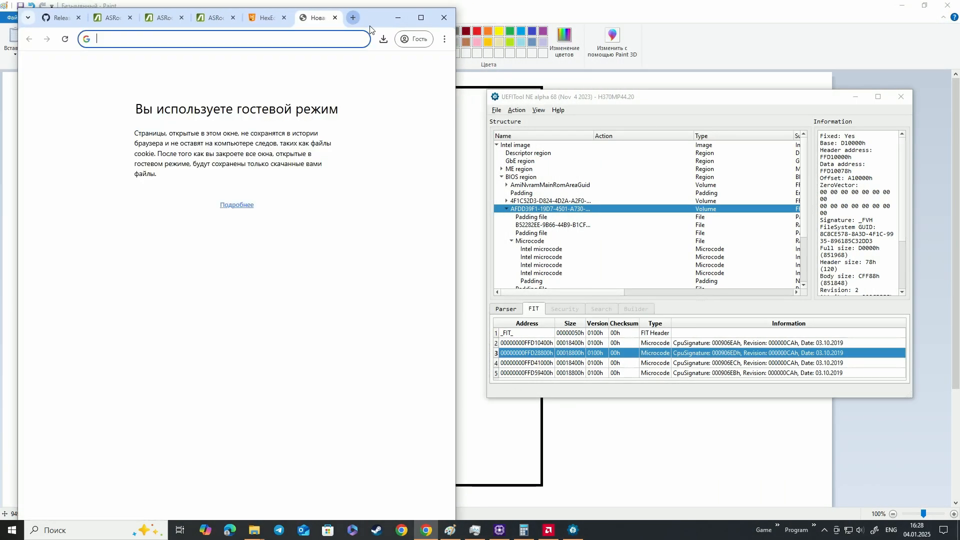
{"action": "left_click_drag", "start_coordinate": [330, 18], "coordinate": [957, 200]}
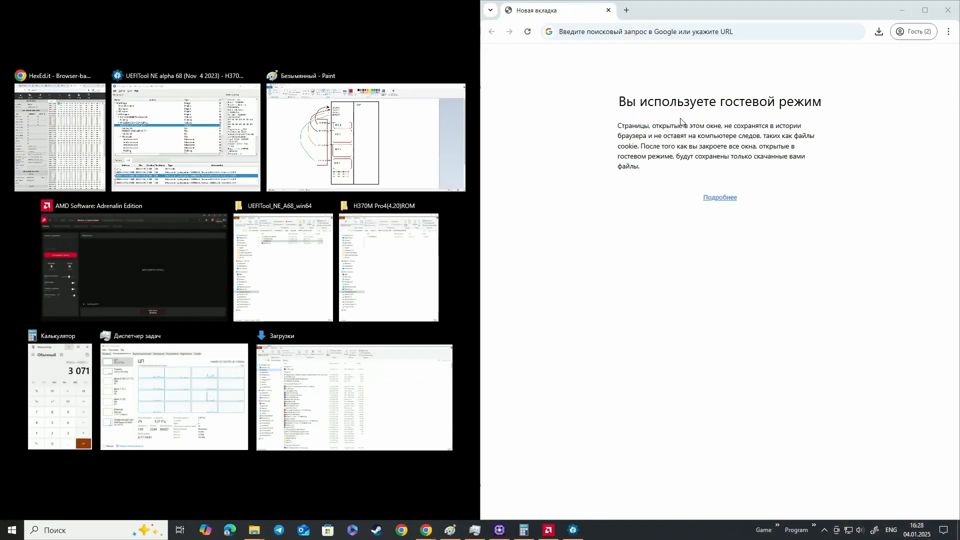
{"action": "left_click", "coordinate": [75, 136]}
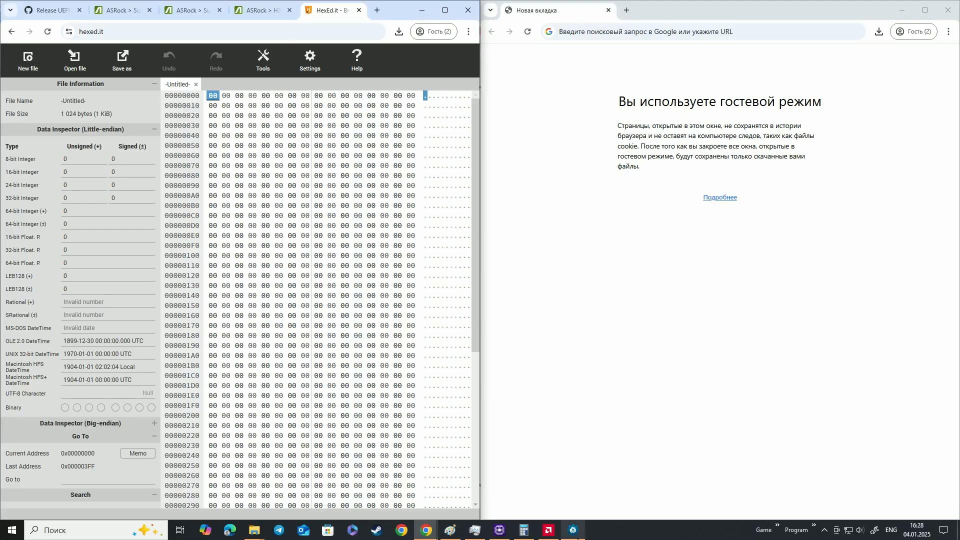
Check the order of the four FIT microcode entries in UEFITool and note "a d c b" in the blank tab's address field
{"action": "left_click", "coordinate": [573, 530]}
{"action": "left_click", "coordinate": [663, 344]}
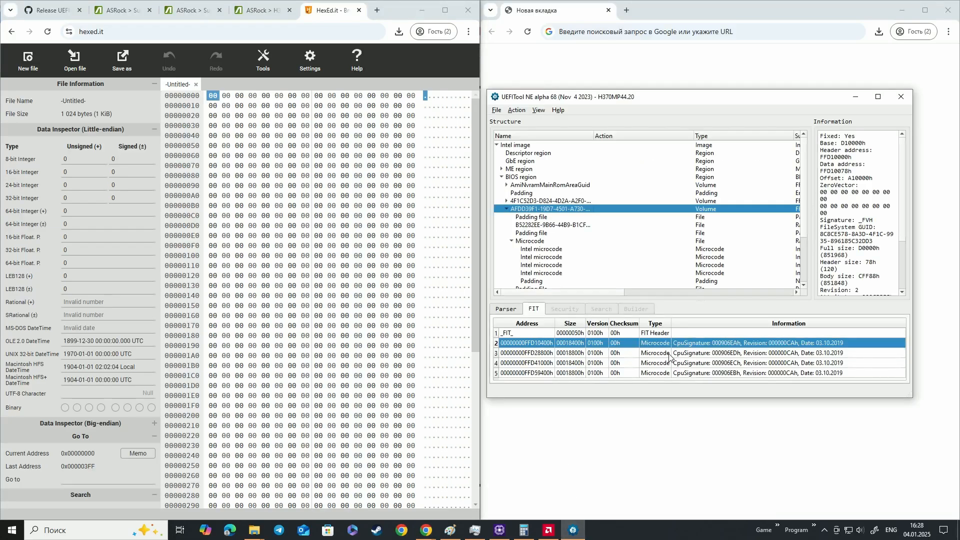
{"action": "left_click", "coordinate": [670, 355]}
{"action": "left_click", "coordinate": [671, 367]}
{"action": "left_click", "coordinate": [672, 372]}
{"action": "left_click", "coordinate": [588, 35]}
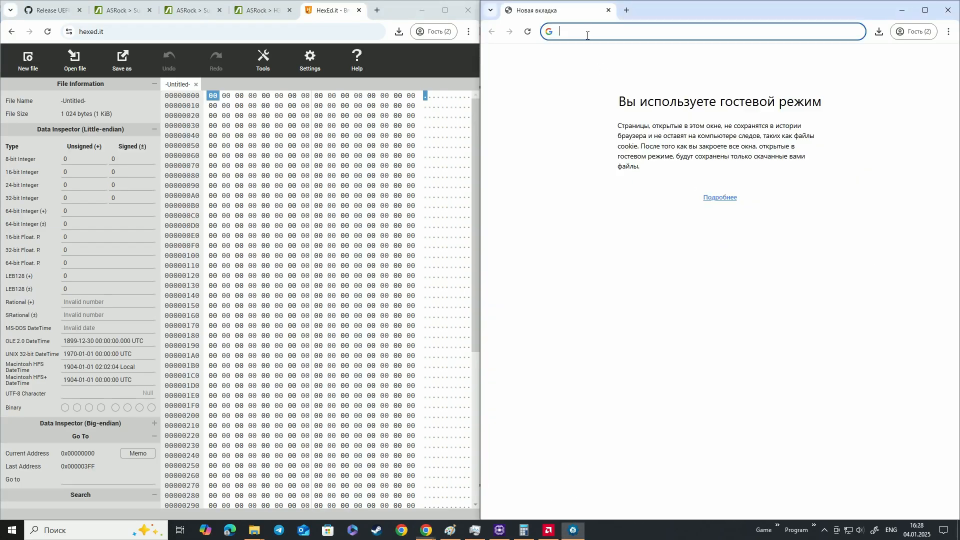
{"action": "type", "text": "a"}
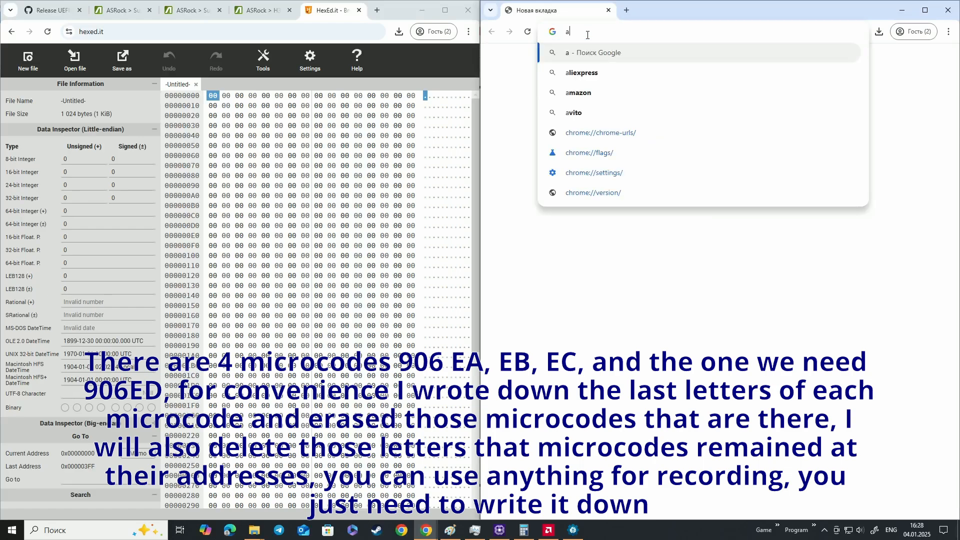
{"action": "type", "text": " d c"}
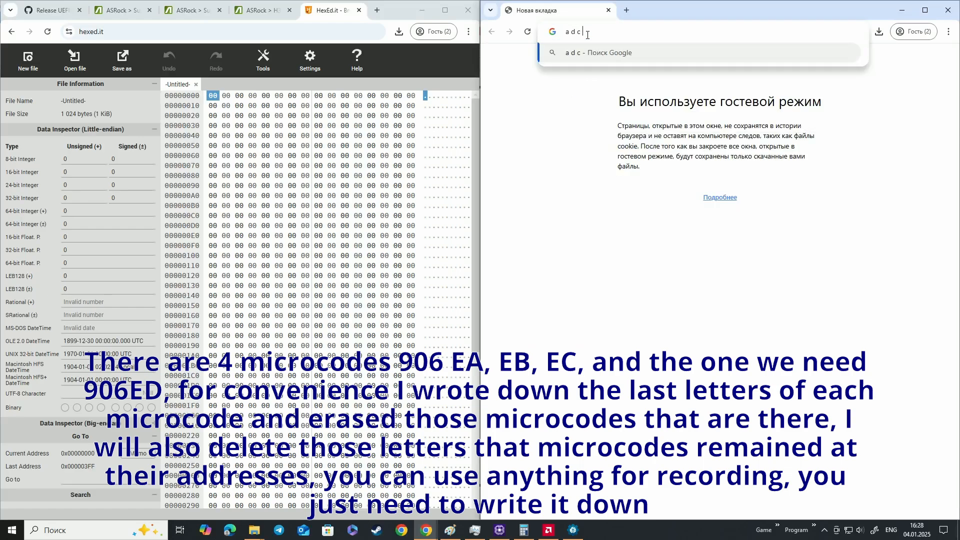
{"action": "type", "text": " b"}
Check the first FIT microcode entry again and remove the letter "a" from the note, leaving "d c b"
{"action": "key", "text": "alt+Tab"}
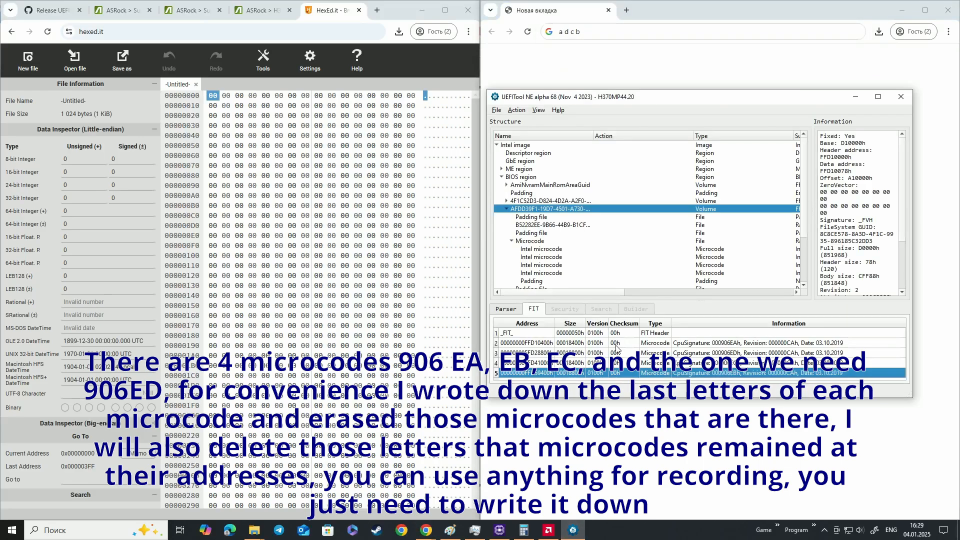
{"action": "left_click", "coordinate": [615, 345]}
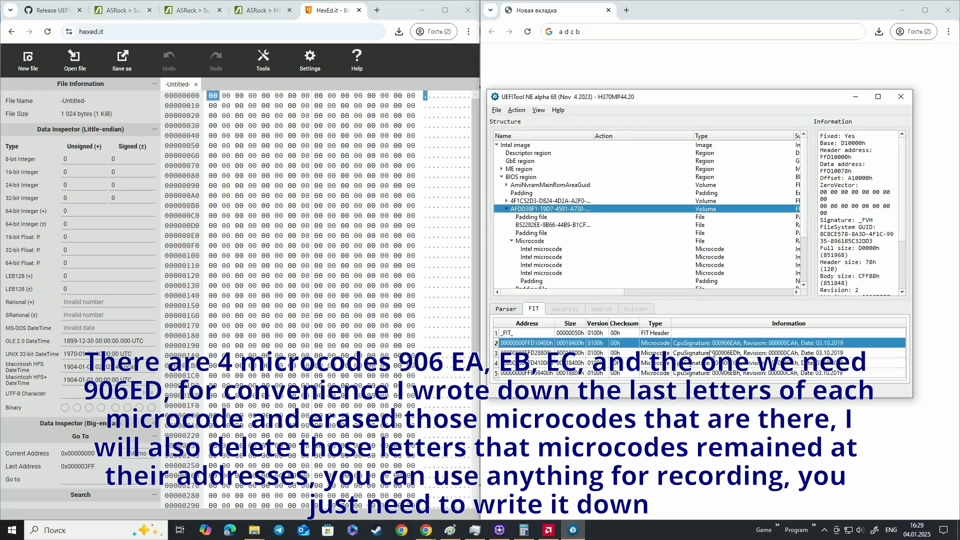
{"action": "left_click", "coordinate": [563, 31]}
{"action": "key", "text": "BackSpace"}
{"action": "key", "text": "BackSpace"}
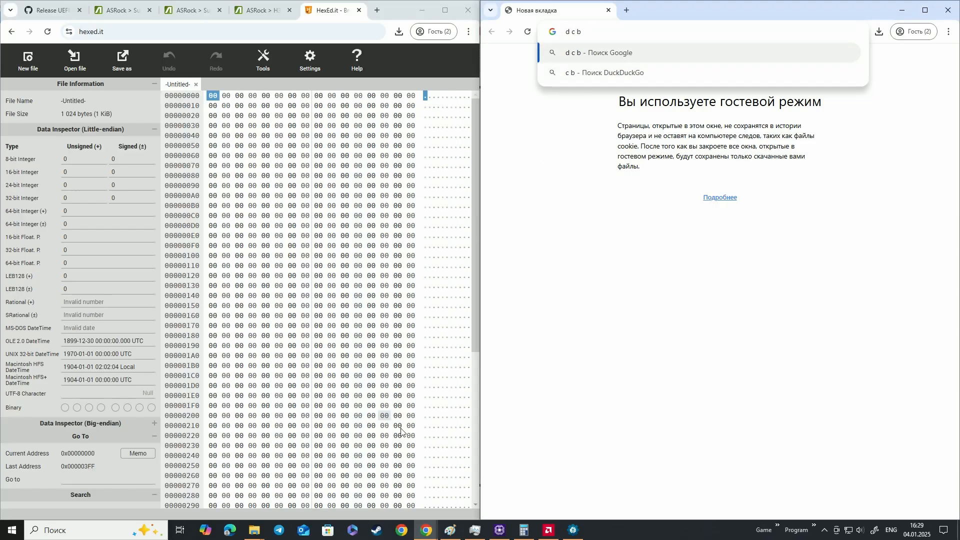
Open H3CMHDV4.30G from the UEFITool_NE_A68_win64 folder in another UEFITool window and place it over the file list
{"action": "mouse_move", "coordinate": [254, 531]}
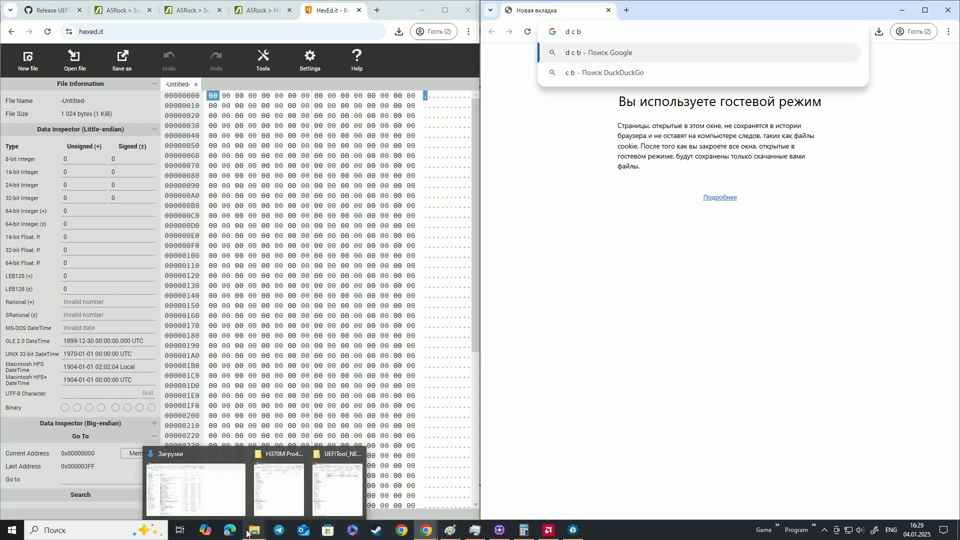
{"action": "mouse_move", "coordinate": [335, 484]}
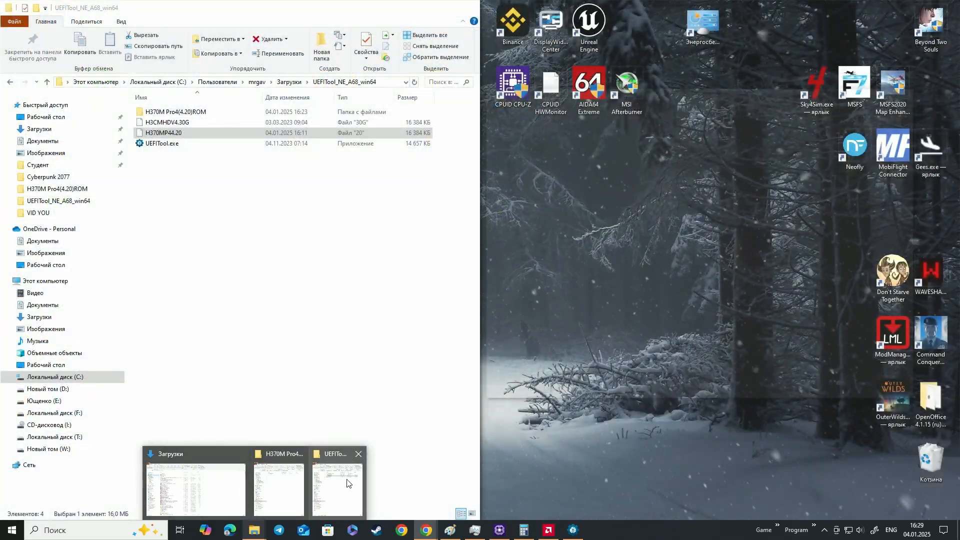
{"action": "left_click", "coordinate": [338, 484]}
{"action": "left_click", "coordinate": [174, 125]}
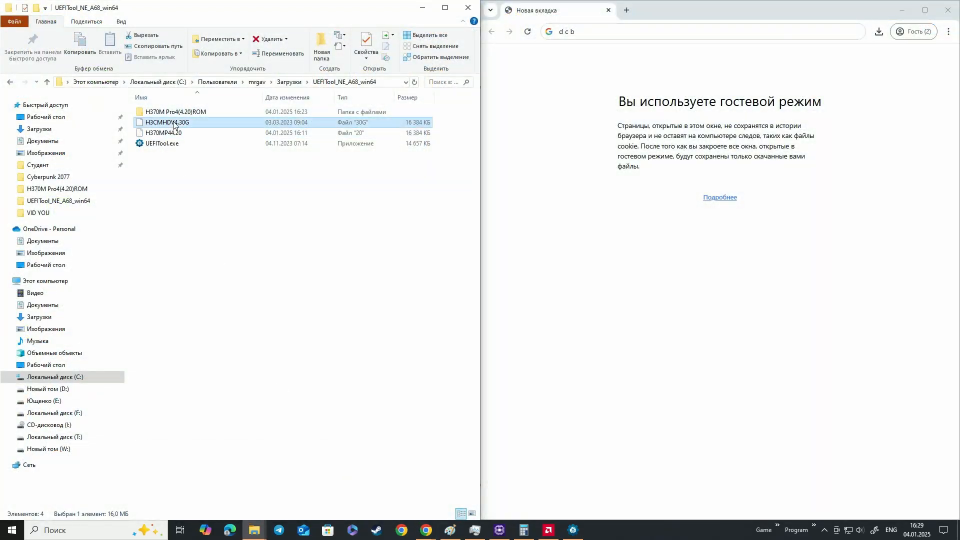
{"action": "left_click", "coordinate": [664, 265]}
{"action": "left_click_drag", "start_coordinate": [255, 123], "coordinate": [257, 144]}
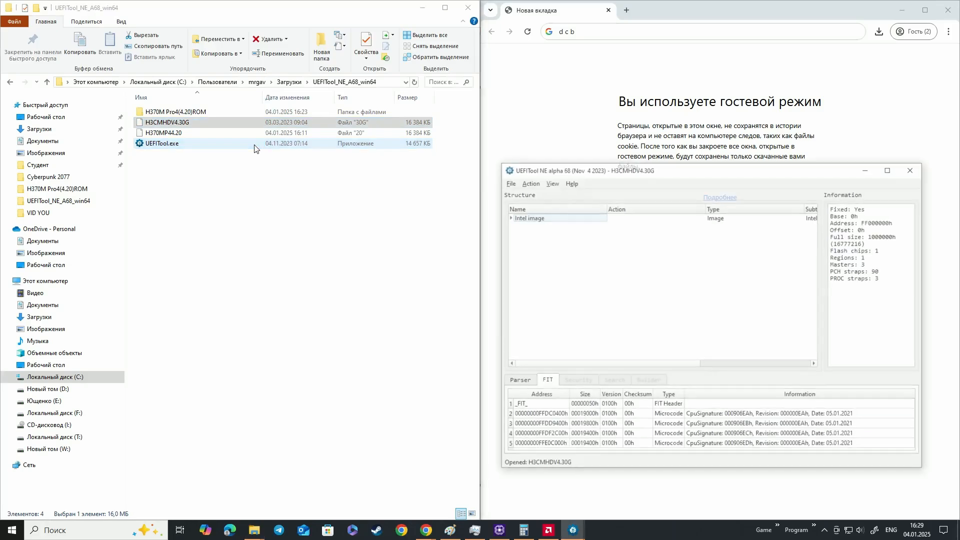
{"action": "left_click_drag", "start_coordinate": [636, 171], "coordinate": [232, 150]}
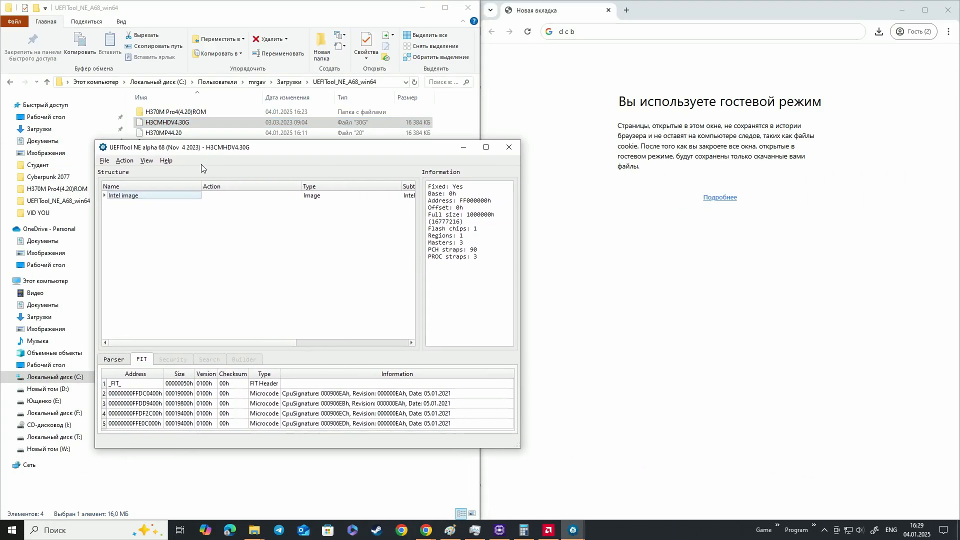
Locate the 000906EDh microcode from its FIT entry in H3CMHDV4.30G and open its body in hex view
{"action": "double_click", "coordinate": [343, 424]}
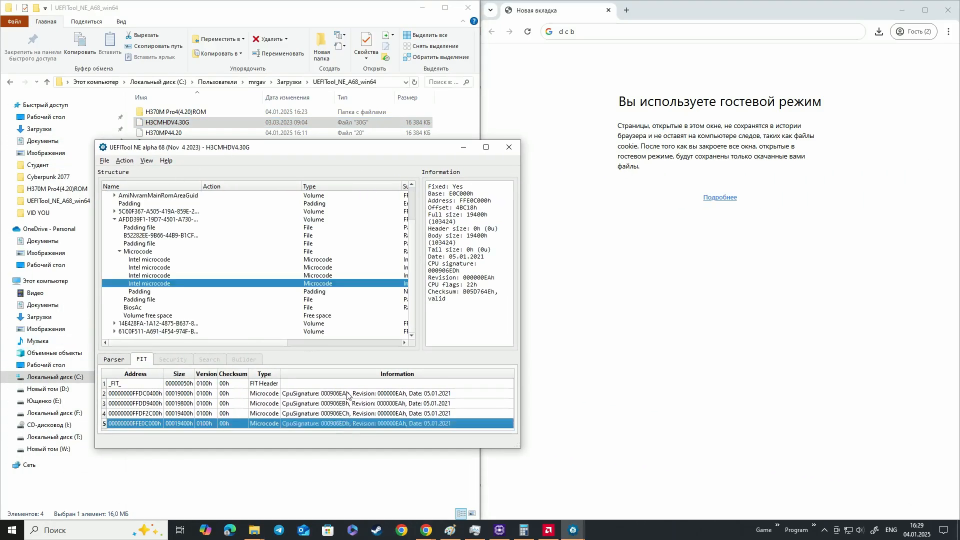
{"action": "right_click", "coordinate": [164, 286]}
{"action": "left_click", "coordinate": [172, 290]}
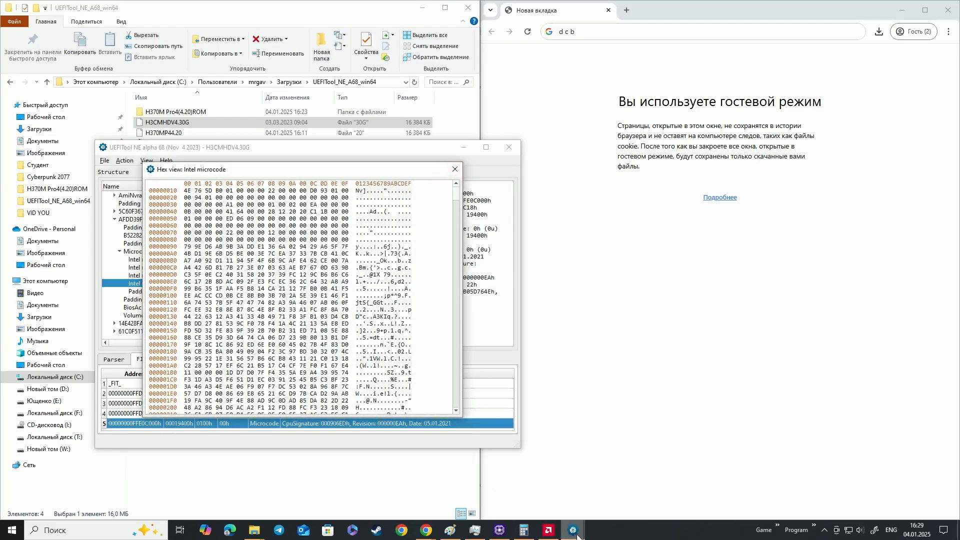
Select the 000906EDh microcode in the H370MP44.20 image, compare its address with its FIT entry, and bring HexEd.it forward
{"action": "mouse_move", "coordinate": [577, 536]}
{"action": "left_click", "coordinate": [615, 490]}
{"action": "left_click", "coordinate": [529, 486]}
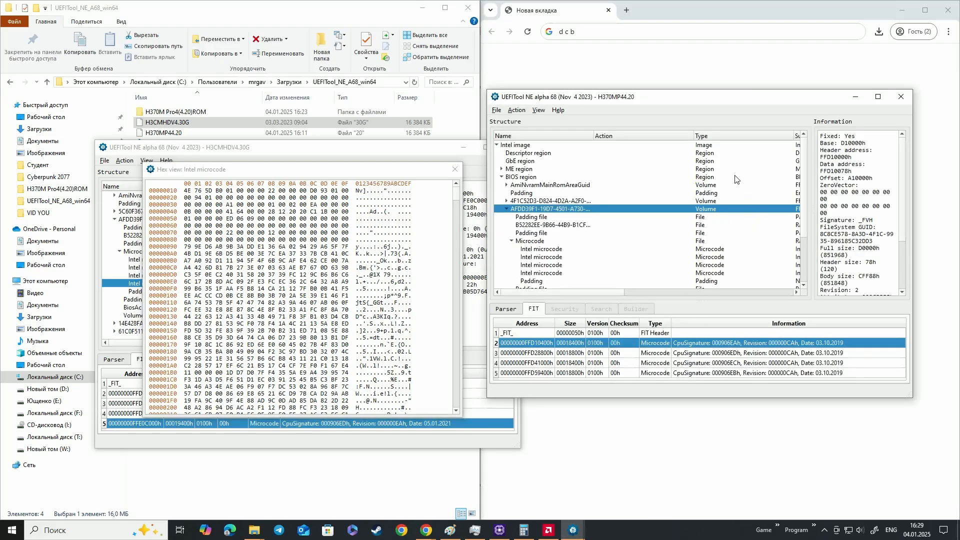
{"action": "left_click", "coordinate": [550, 258]}
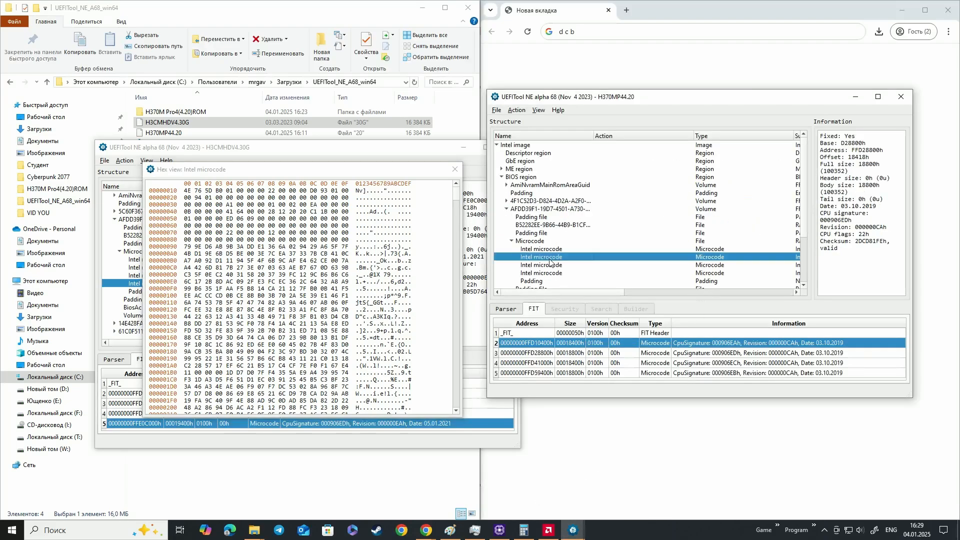
{"action": "left_click", "coordinate": [725, 354]}
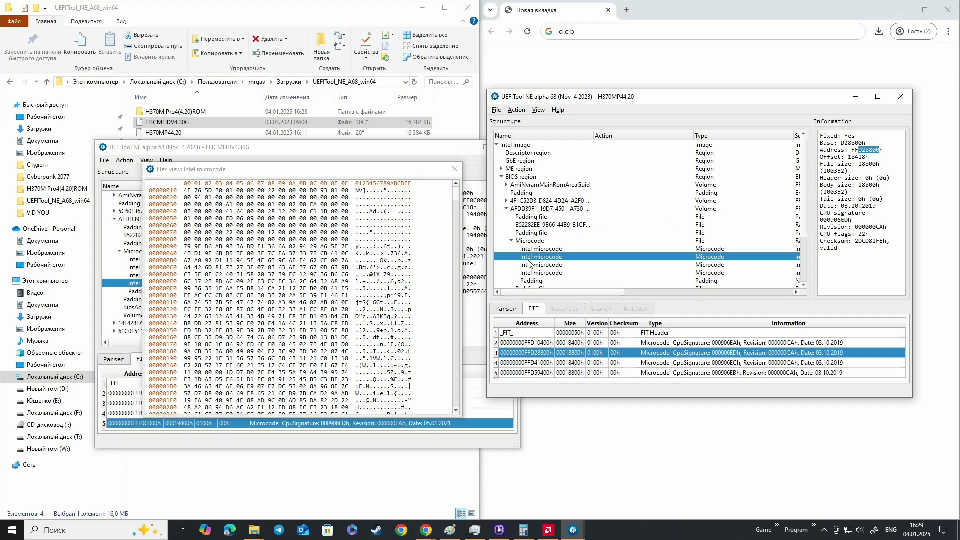
{"action": "left_click", "coordinate": [426, 529]}
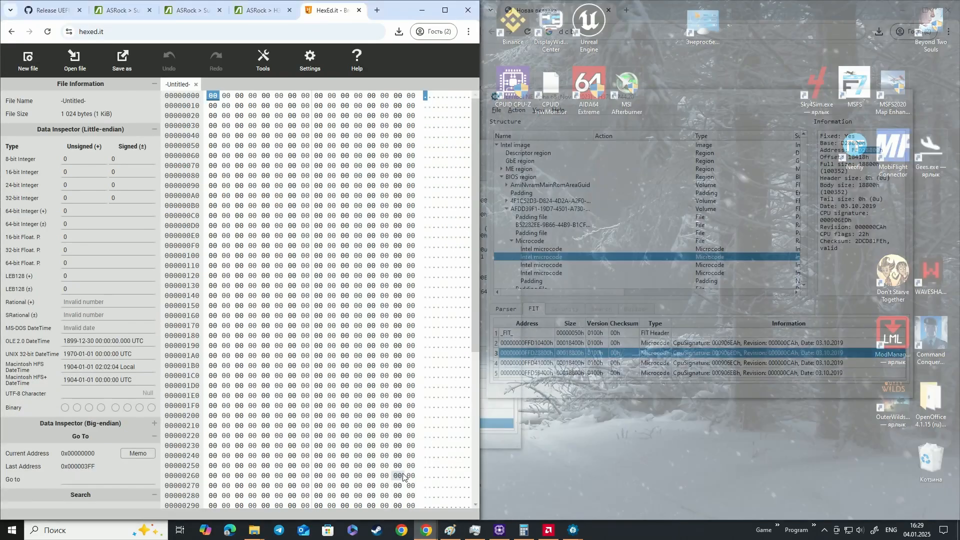
{"action": "left_click", "coordinate": [402, 482]}
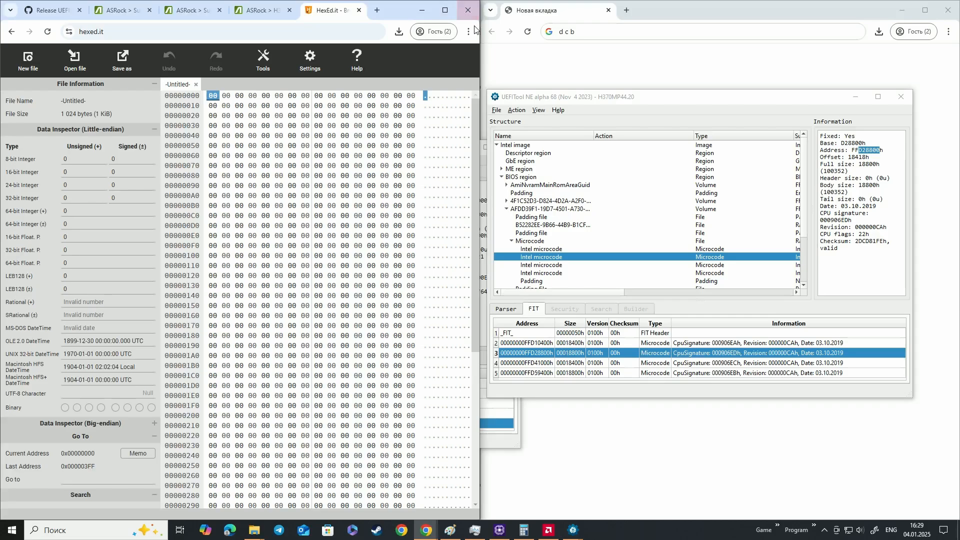
Widen the HexEd.it window, open H370MP44.20 from the UEFITool_NE_A68_win64 folder in it, and maximize the window
{"action": "left_click_drag", "start_coordinate": [479, 25], "coordinate": [650, 42]}
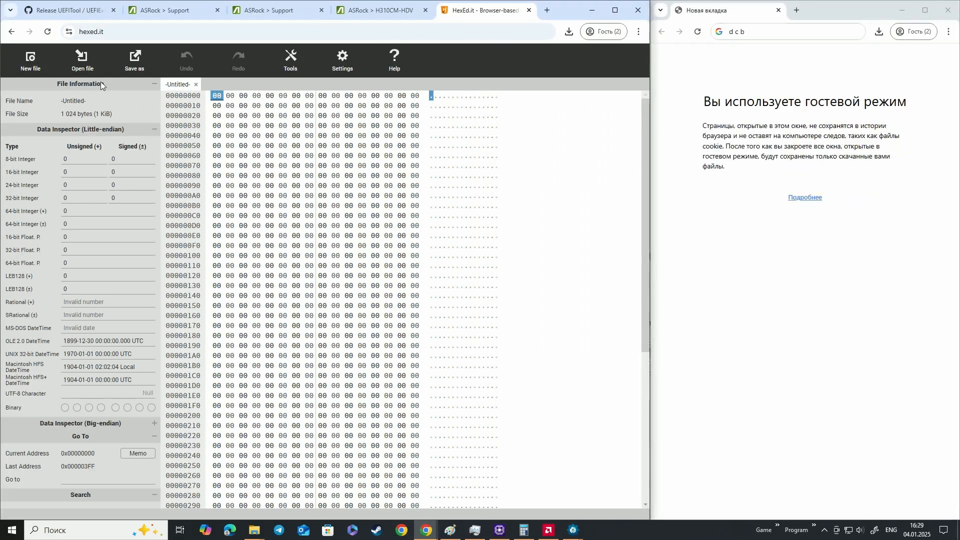
{"action": "left_click", "coordinate": [81, 61]}
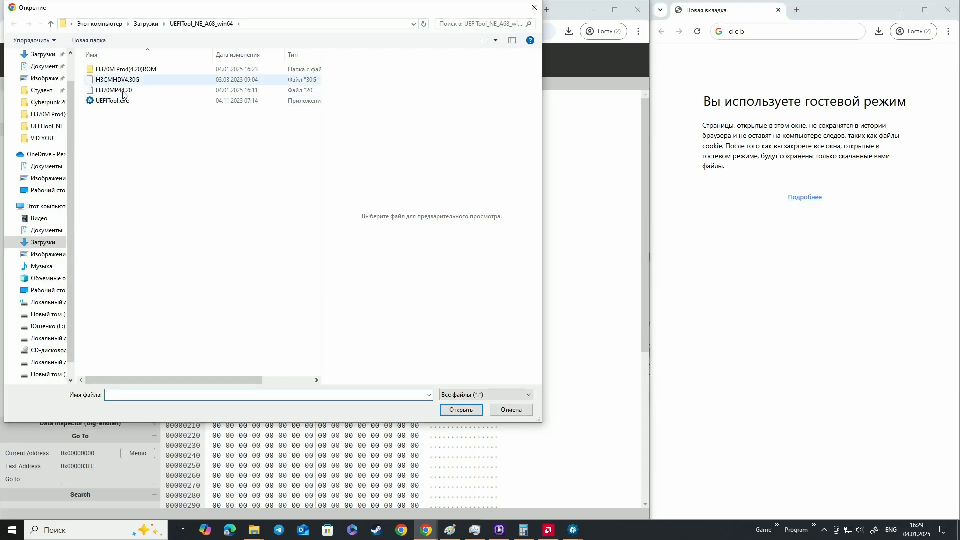
{"action": "left_click", "coordinate": [117, 90]}
{"action": "left_click", "coordinate": [461, 410]}
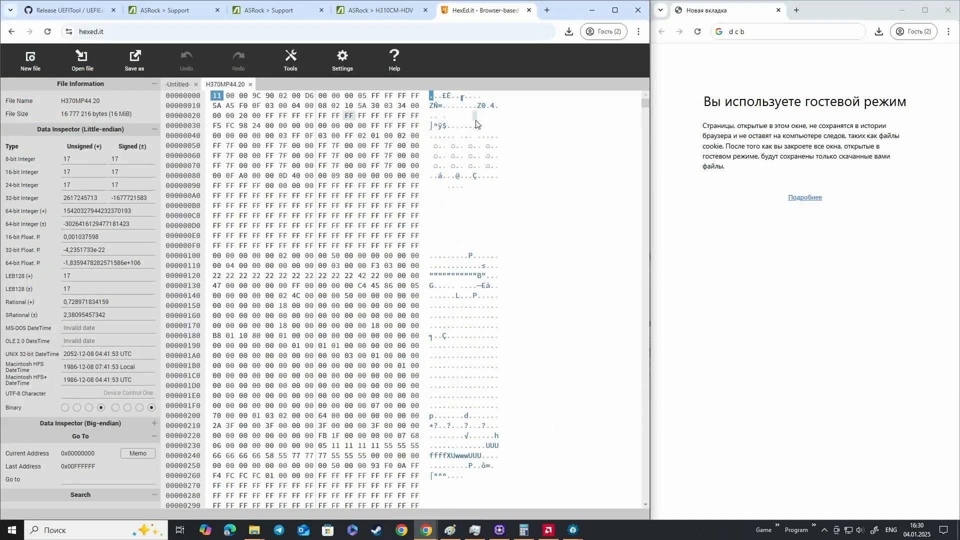
{"action": "left_click", "coordinate": [616, 10]}
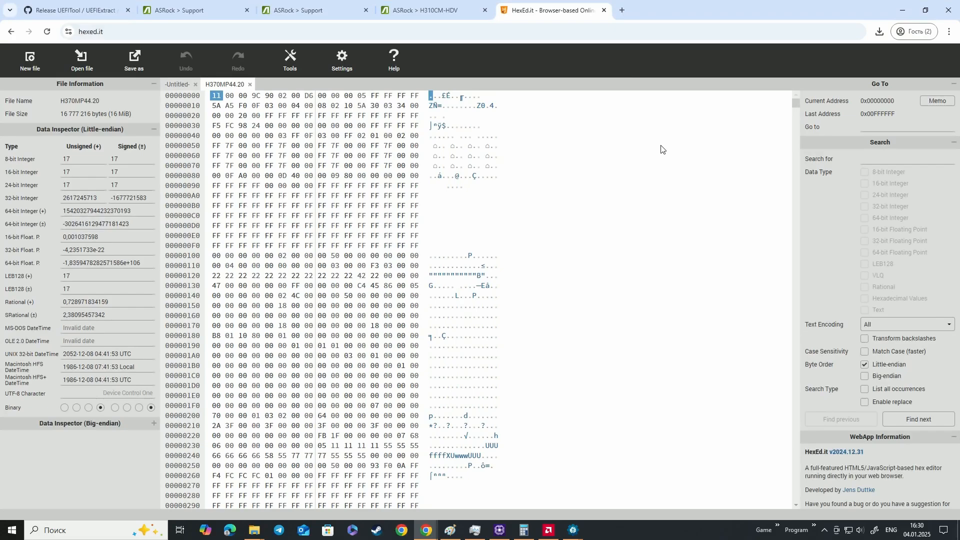
Go to address D28800 in H370MP44.20, where the 000906EDh microcode starts
{"action": "left_click", "coordinate": [871, 127]}
{"action": "type", "text": "D28800"}
{"action": "key", "text": "Return"}
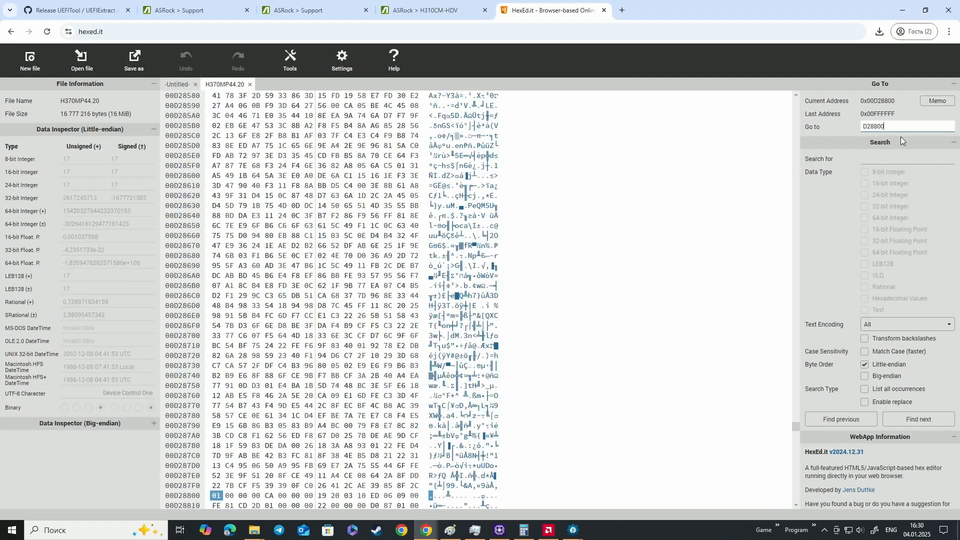
{"action": "scroll", "coordinate": [254, 361], "scroll_direction": "down", "scroll_amount": 3}
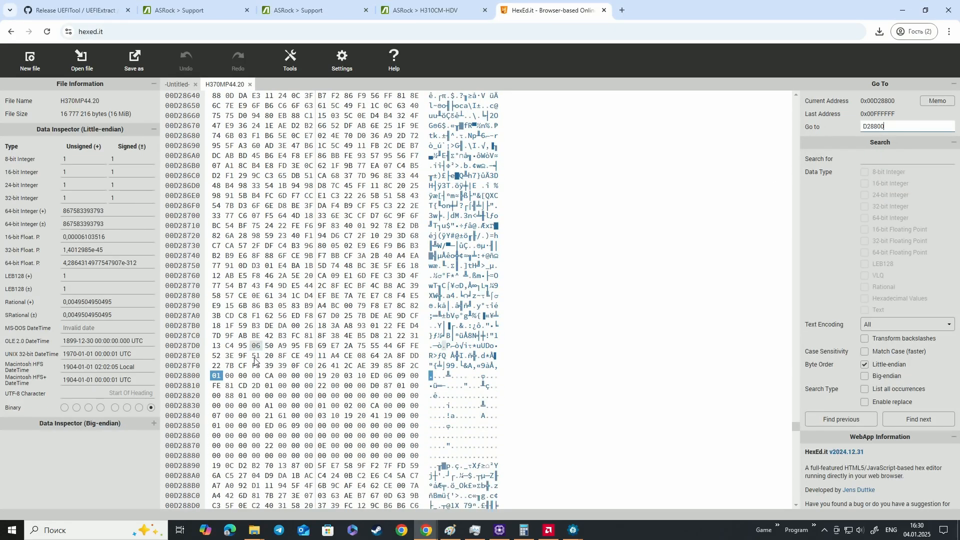
Switch to the H3CMHDV4.30G UEFITool window and copy all the hex data of its 000906EDh microcode
{"action": "mouse_move", "coordinate": [581, 537]}
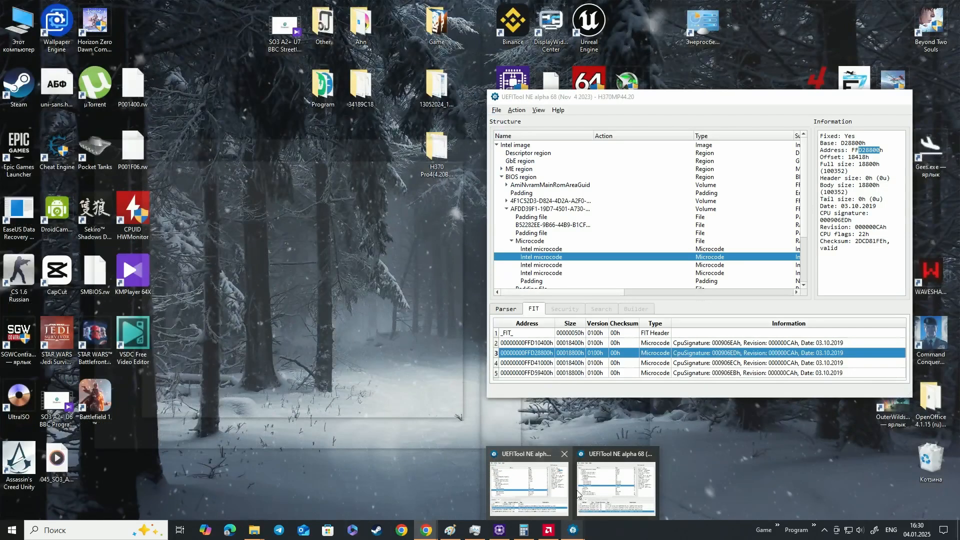
{"action": "mouse_move", "coordinate": [595, 488]}
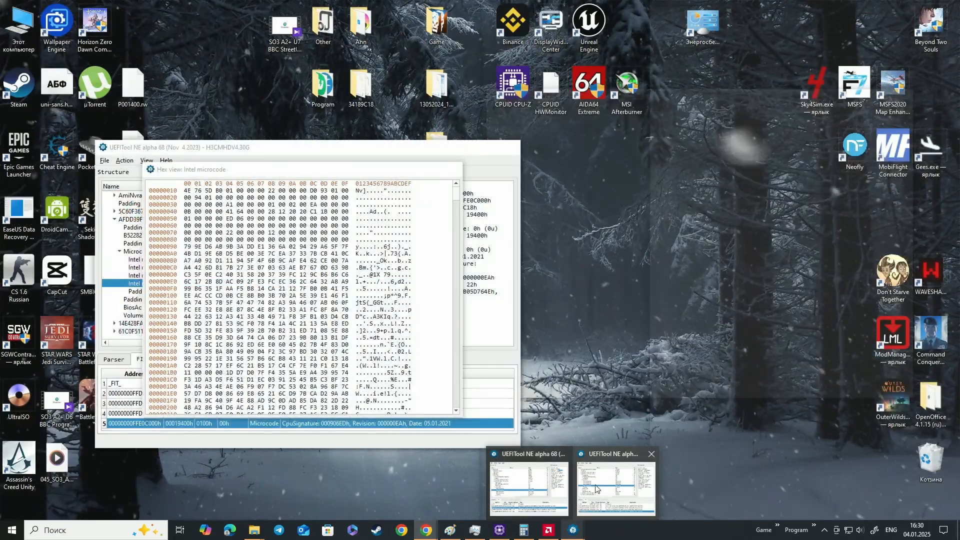
{"action": "left_click", "coordinate": [595, 488]}
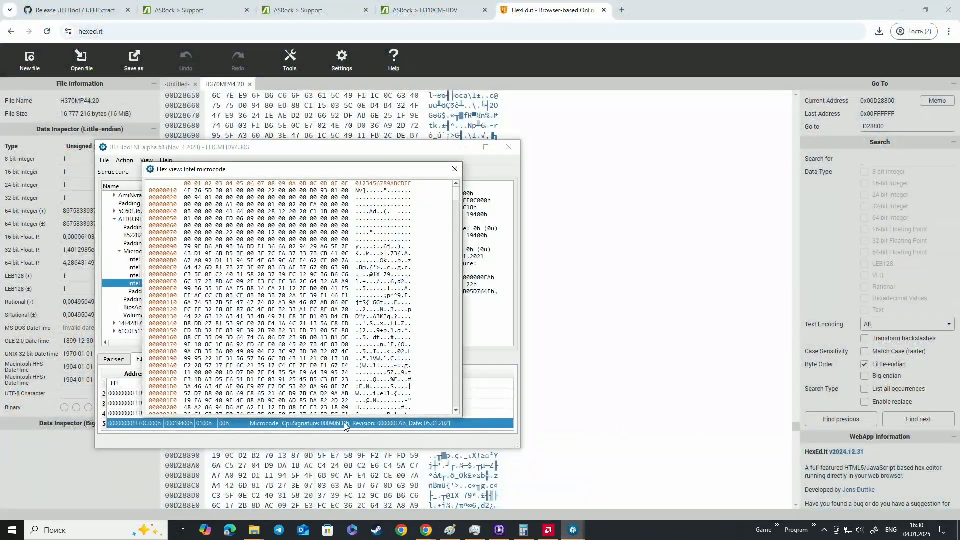
{"action": "key", "text": "ctrl+a"}
{"action": "key", "text": "ctrl+c"}
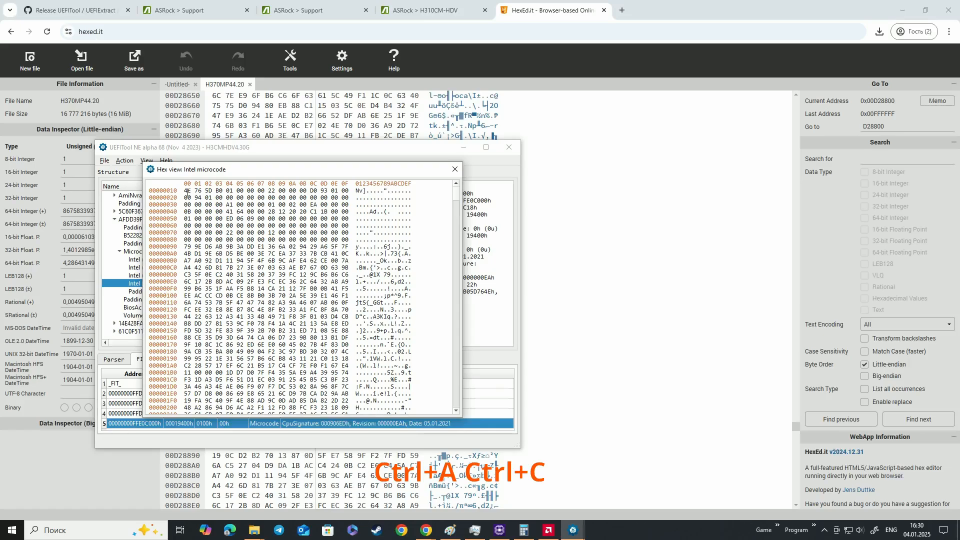
{"action": "key", "text": "ctrl+a"}
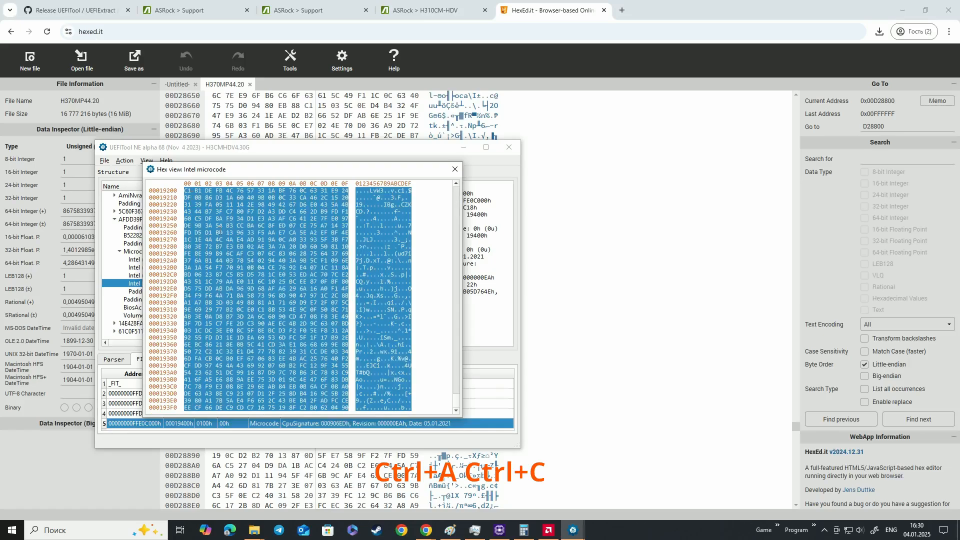
Overwrite the bytes of H370MP44.20 from address D28800 with the copied microcode, interpreted as hexadecimal values
{"action": "left_click", "coordinate": [586, 215]}
{"action": "key", "text": "ctrl+v"}
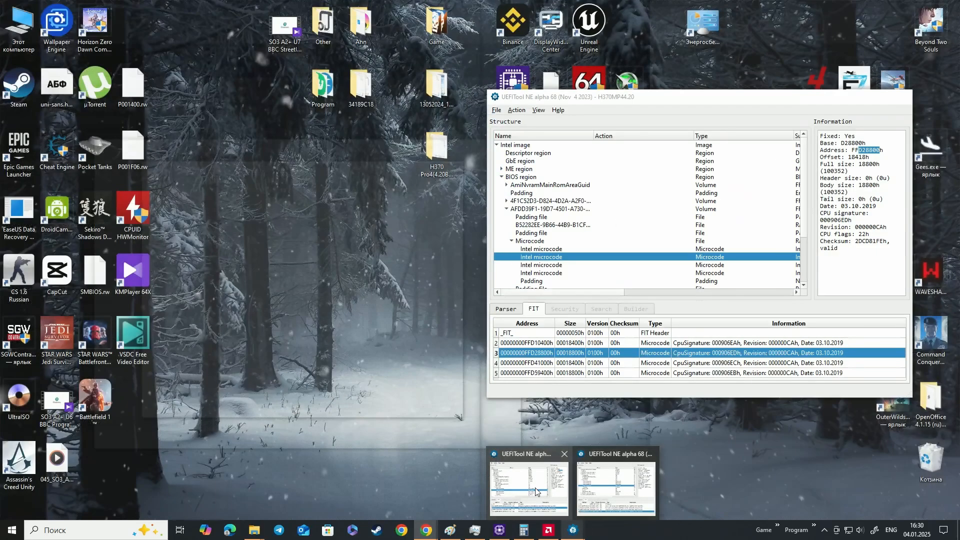
{"action": "left_click", "coordinate": [620, 483]}
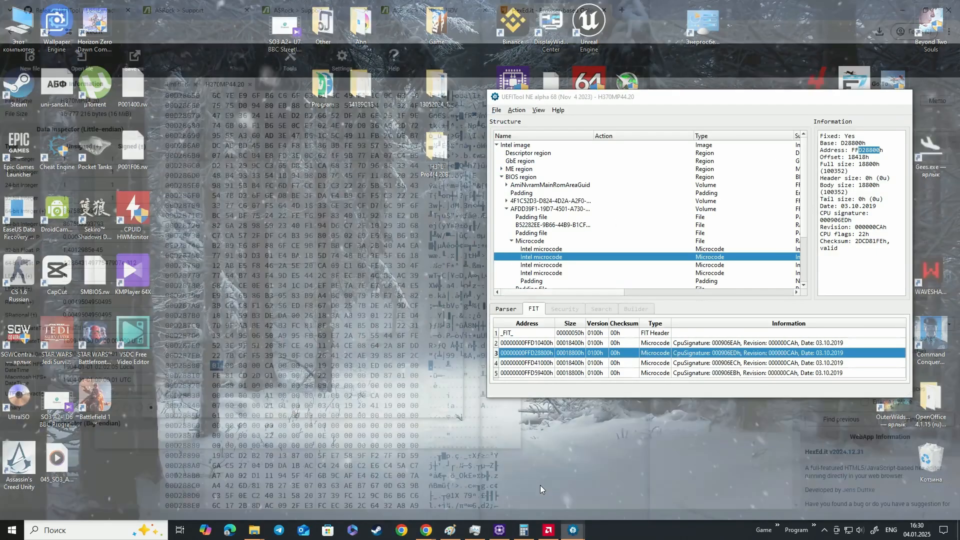
{"action": "left_click", "coordinate": [217, 366]}
{"action": "key", "text": "ctrl+v"}
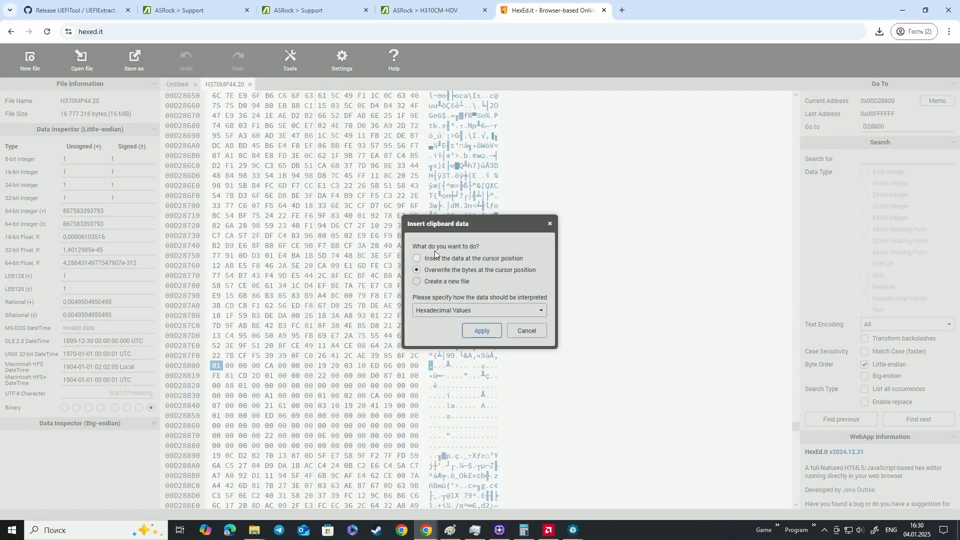
{"action": "left_click", "coordinate": [481, 331]}
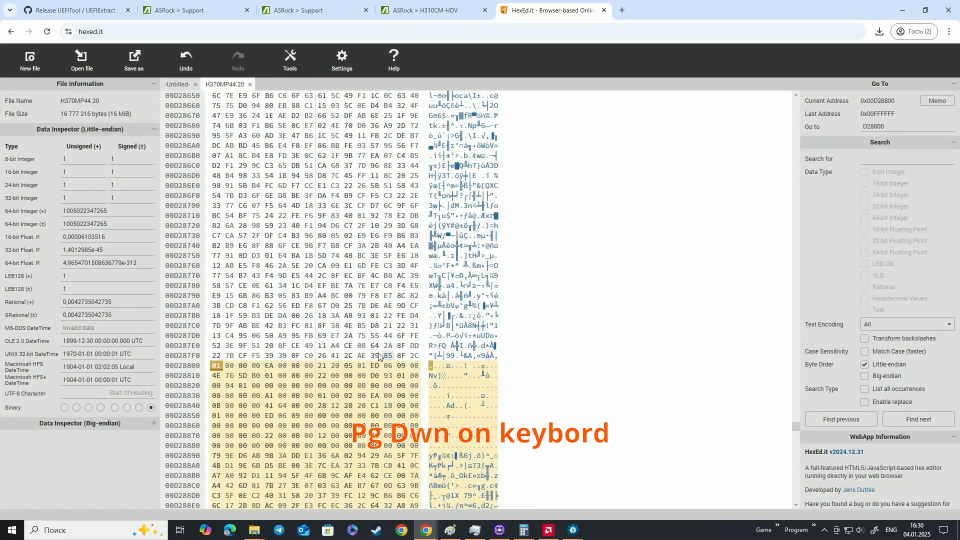
Look through the bytes after D28800 for the end of the highlighted pasted microcode
{"action": "key", "text": "Page_Down"}
{"action": "key", "text": "Page_Down"}
{"action": "key", "text": "Page_Down"}
{"action": "key", "text": "Page_Down"}
{"action": "key", "text": "Page_Down"}
{"action": "key", "text": "Page_Down"}
{"action": "key", "text": "Page_Down"}
{"action": "key", "text": "Page_Down"}
{"action": "key", "text": "Page_Down"}
{"action": "key", "text": "Page_Down"}
{"action": "key", "text": "Page_Down"}
{"action": "key", "text": "Page_Down"}
{"action": "key", "text": "Page_Down"}
{"action": "key", "text": "Page_Down"}
{"action": "key", "text": "Page_Down"}
{"action": "key", "text": "Page_Down"}
{"action": "key", "text": "Page_Down"}
{"action": "key", "text": "Page_Down"}
{"action": "key", "text": "Page_Down"}
{"action": "key", "text": "Page_Down"}
{"action": "key", "text": "Page_Down"}
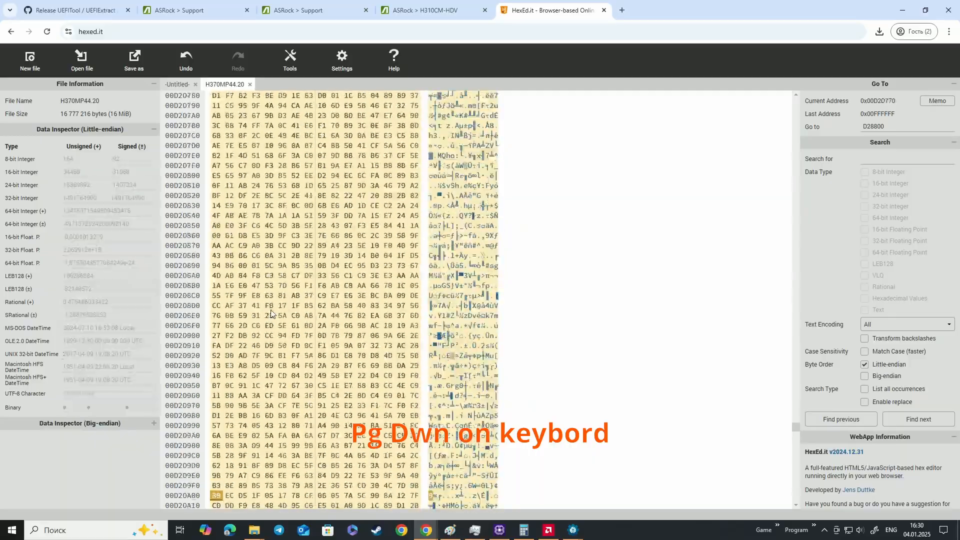
{"action": "key", "text": "Page_Down"}
{"action": "key", "text": "Page_Down"}
{"action": "key", "text": "Page_Down"}
{"action": "key", "text": "Page_Down"}
{"action": "key", "text": "Page_Down"}
{"action": "key", "text": "Page_Down"}
{"action": "key", "text": "Page_Down"}
{"action": "key", "text": "Page_Down"}
{"action": "key", "text": "Page_Down"}
{"action": "key", "text": "Page_Down"}
{"action": "key", "text": "Page_Down"}
{"action": "key", "text": "Page_Down"}
{"action": "key", "text": "Page_Down"}
{"action": "key", "text": "Page_Down"}
{"action": "key", "text": "Page_Down"}
{"action": "key", "text": "Page_Down"}
{"action": "key", "text": "Page_Down"}
{"action": "key", "text": "Page_Down"}
{"action": "key", "text": "Page_Down"}
{"action": "key", "text": "Page_Down"}
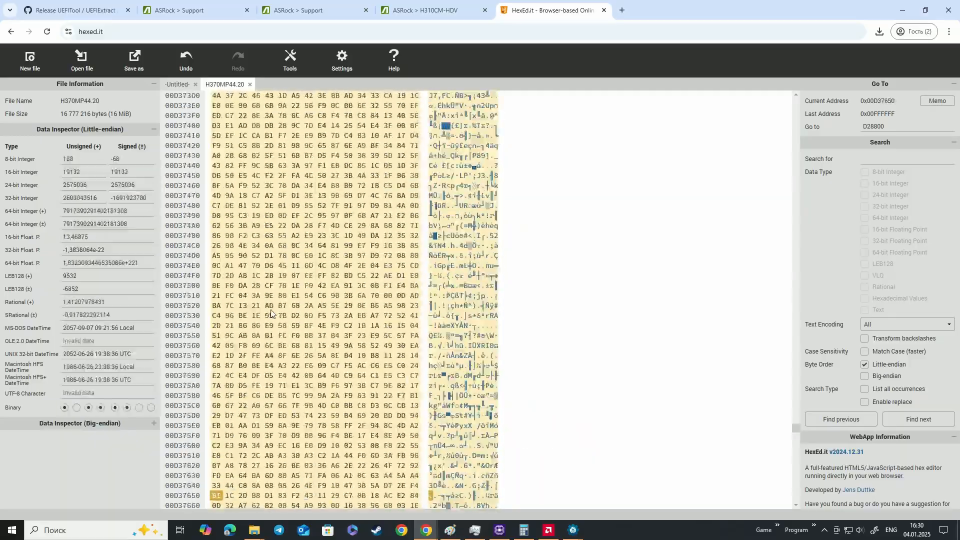
{"action": "key", "text": "Page_Down"}
{"action": "key", "text": "Page_Down"}
{"action": "key", "text": "Page_Down"}
{"action": "key", "text": "Page_Down"}
{"action": "key", "text": "Page_Down"}
{"action": "key", "text": "Page_Down"}
{"action": "key", "text": "Page_Down"}
{"action": "key", "text": "Page_Down"}
{"action": "key", "text": "Page_Down"}
{"action": "key", "text": "Page_Down"}
{"action": "key", "text": "Page_Down"}
{"action": "key", "text": "Page_Down"}
{"action": "key", "text": "Page_Down"}
{"action": "key", "text": "Page_Down"}
{"action": "key", "text": "Page_Down"}
{"action": "key", "text": "Page_Down"}
{"action": "key", "text": "Page_Down"}
{"action": "key", "text": "Page_Down"}
{"action": "key", "text": "Page_Down"}
{"action": "key", "text": "Page_Down"}
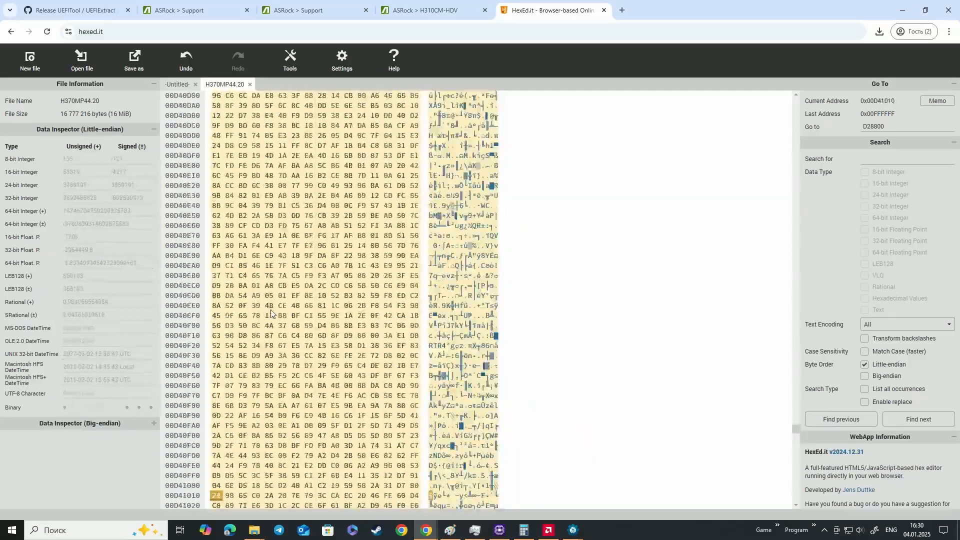
{"action": "key", "text": "Page_Up"}
{"action": "key", "text": "Page_Up"}
{"action": "key", "text": "Page_Up"}
{"action": "key", "text": "Page_Up"}
{"action": "key", "text": "Page_Up"}
{"action": "key", "text": "Page_Up"}
{"action": "key", "text": "Page_Up"}
{"action": "key", "text": "Page_Up"}
{"action": "key", "text": "Page_Up"}
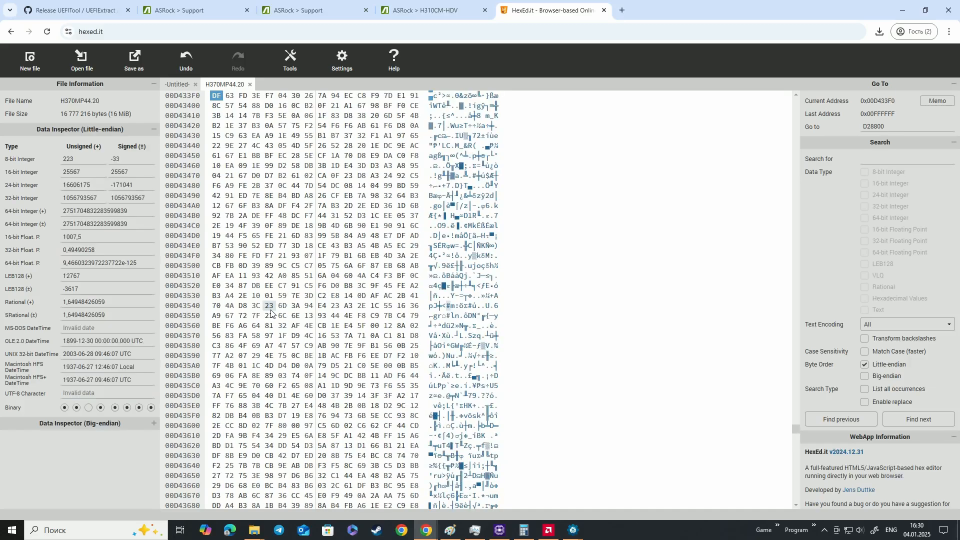
{"action": "key", "text": "Page_Up"}
{"action": "key", "text": "Page_Up"}
{"action": "key", "text": "Page_Up"}
{"action": "key", "text": "Page_Up"}
{"action": "key", "text": "Page_Up"}
{"action": "key", "text": "Page_Up"}
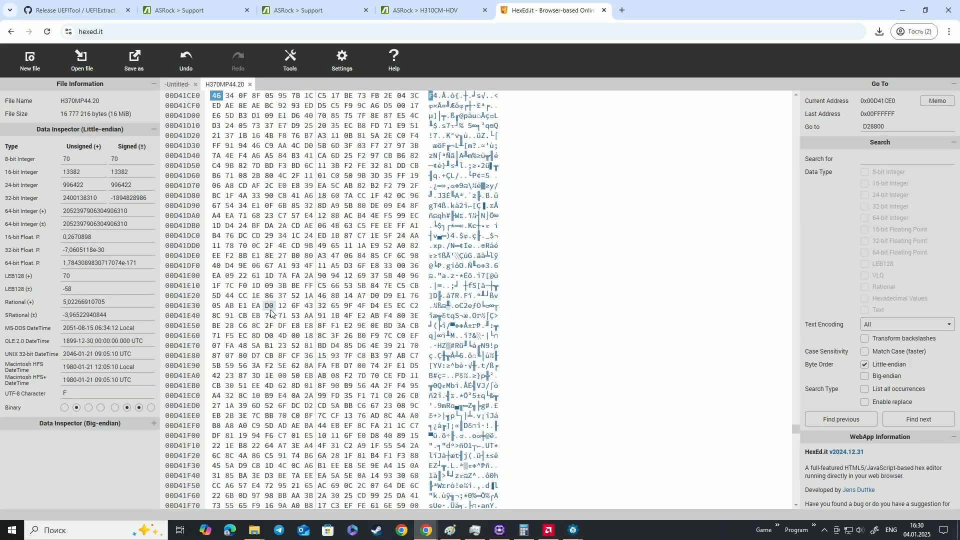
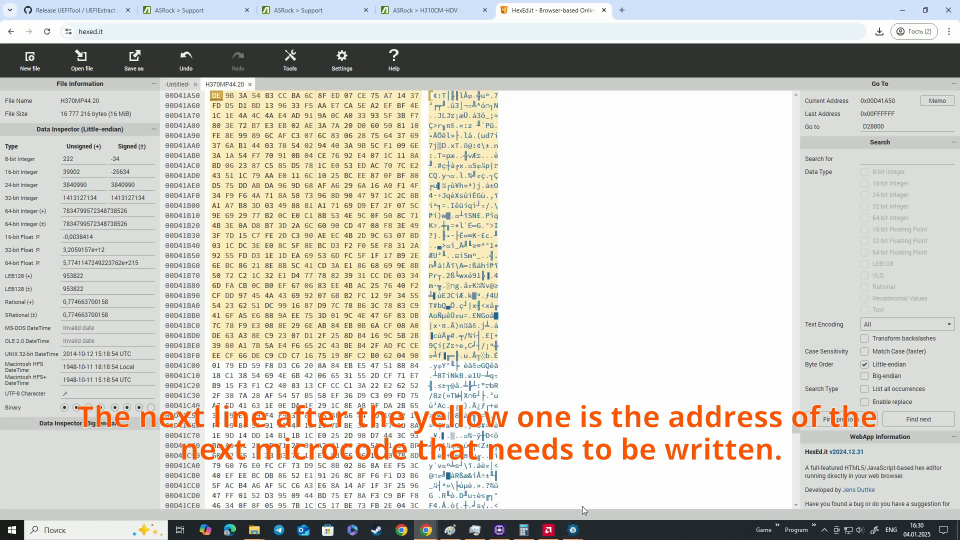
Switch to the small browser window, record the address as c(d4 1c 00) in the microcode order notes, and remove the finished d entry
{"action": "mouse_move", "coordinate": [427, 528]}
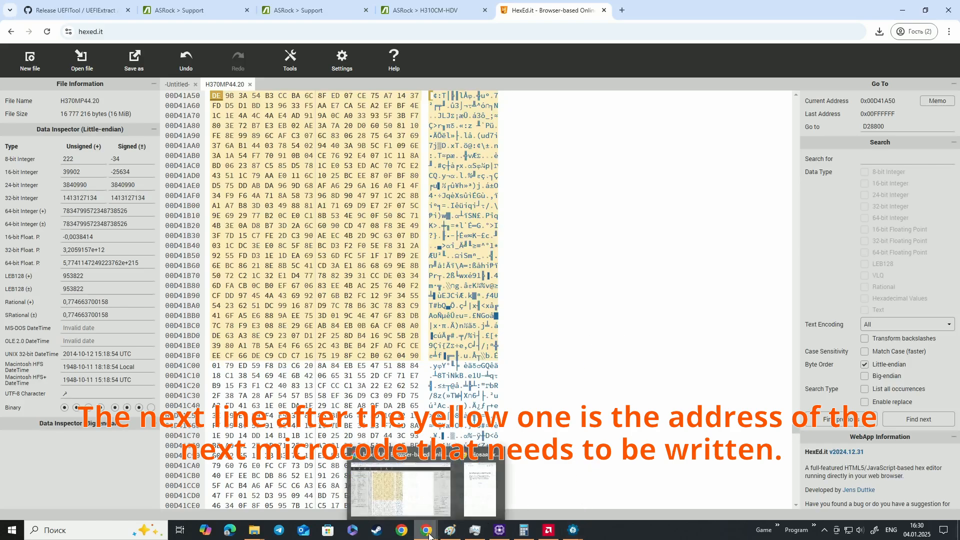
{"action": "left_click", "coordinate": [478, 492]}
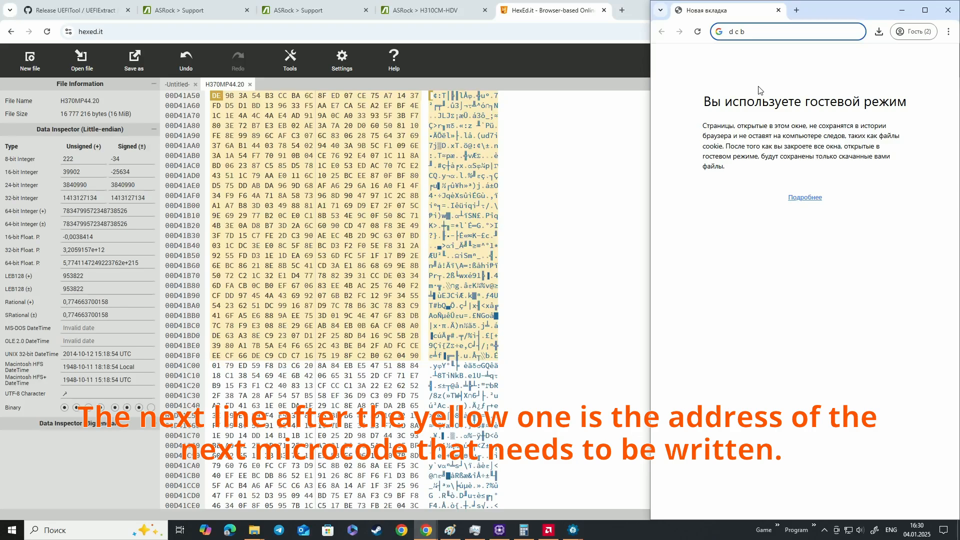
{"action": "type", "text": "("}
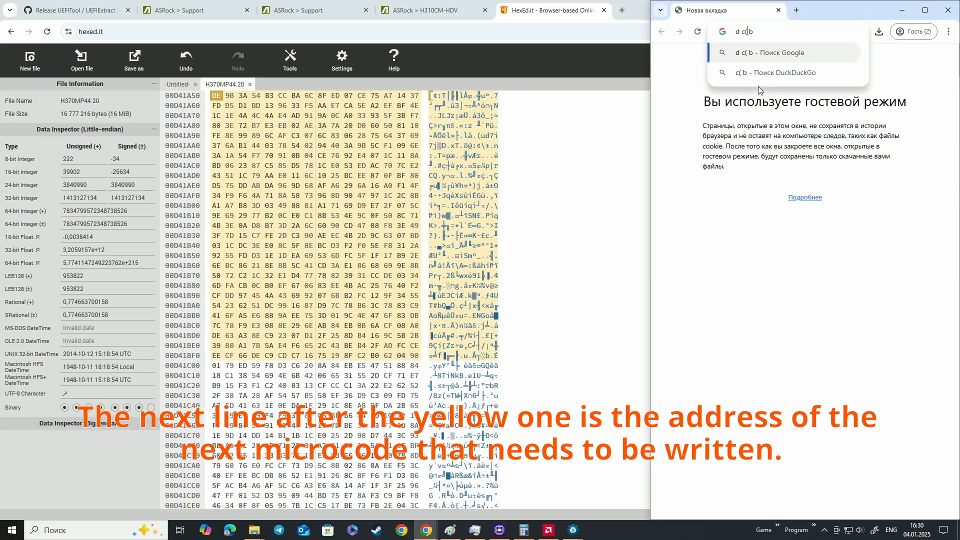
{"action": "type", "text": "d"}
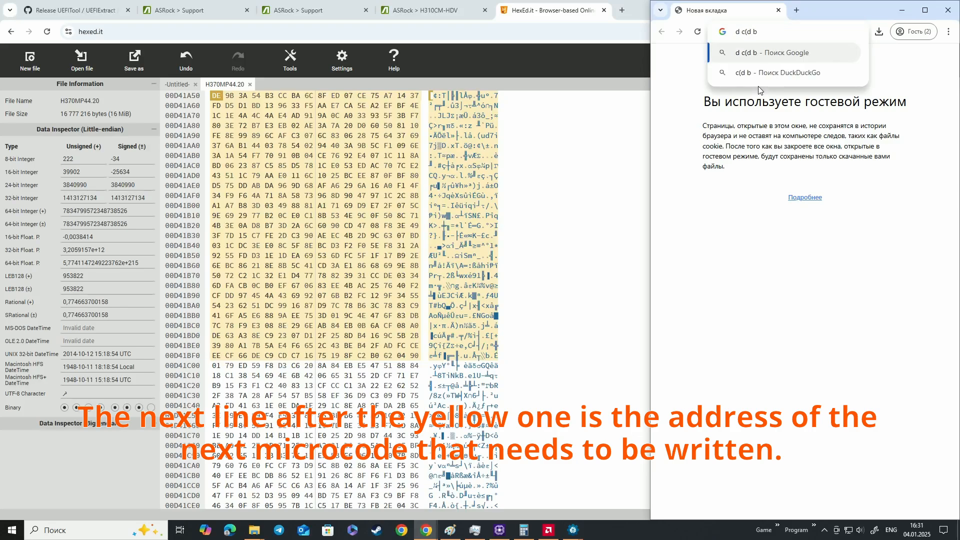
{"action": "type", "text": "4 "}
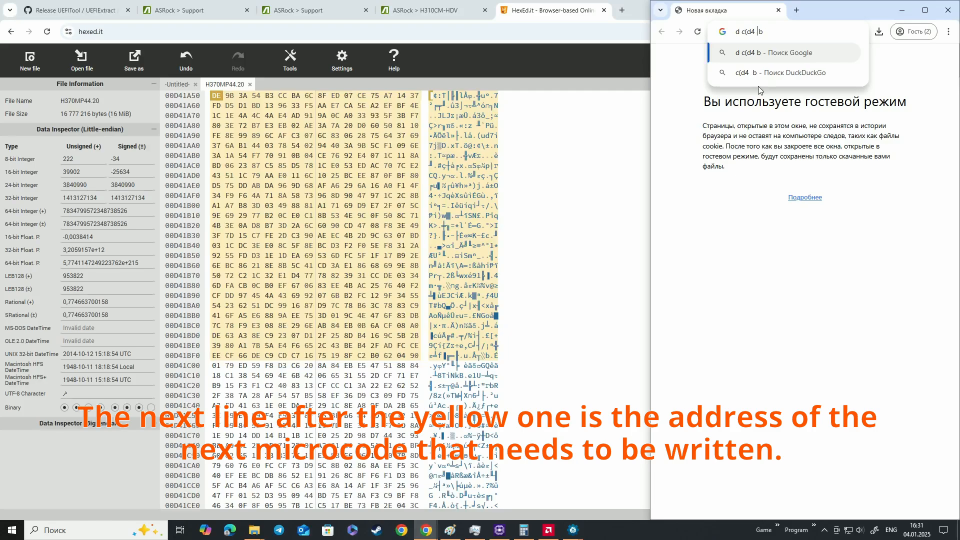
{"action": "type", "text": "c"}
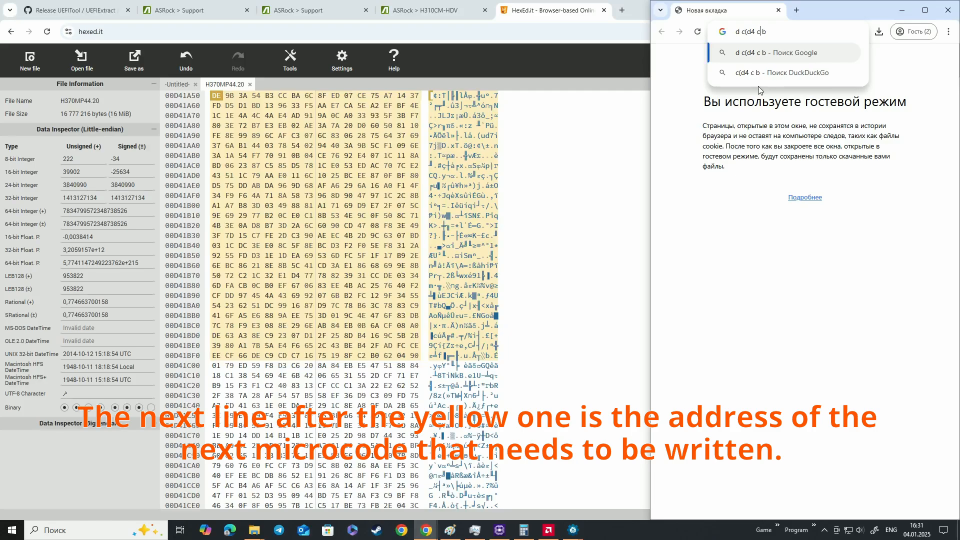
{"action": "key", "text": "BackSpace"}
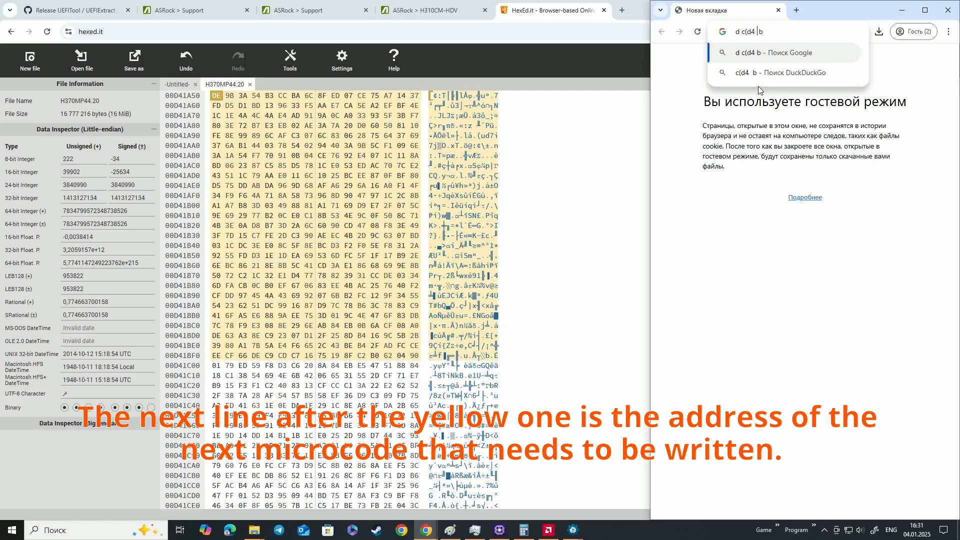
{"action": "type", "text": "1c"}
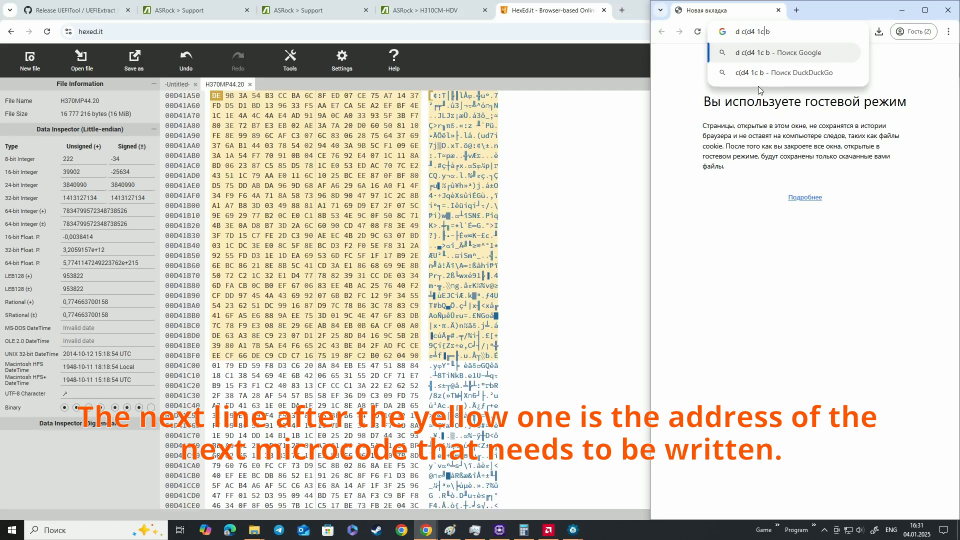
{"action": "type", "text": "00)"}
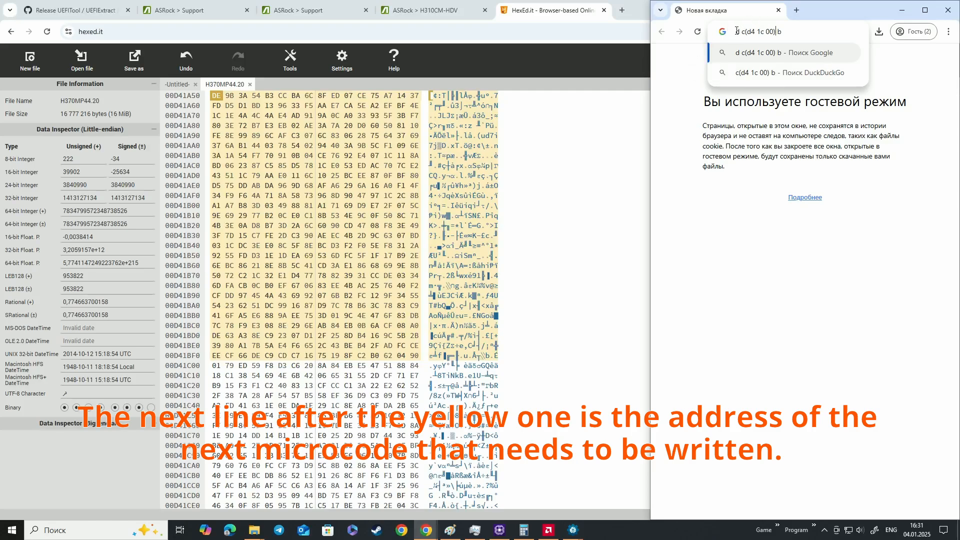
{"action": "double_click", "coordinate": [740, 32]}
{"action": "key", "text": "BackSpace"}
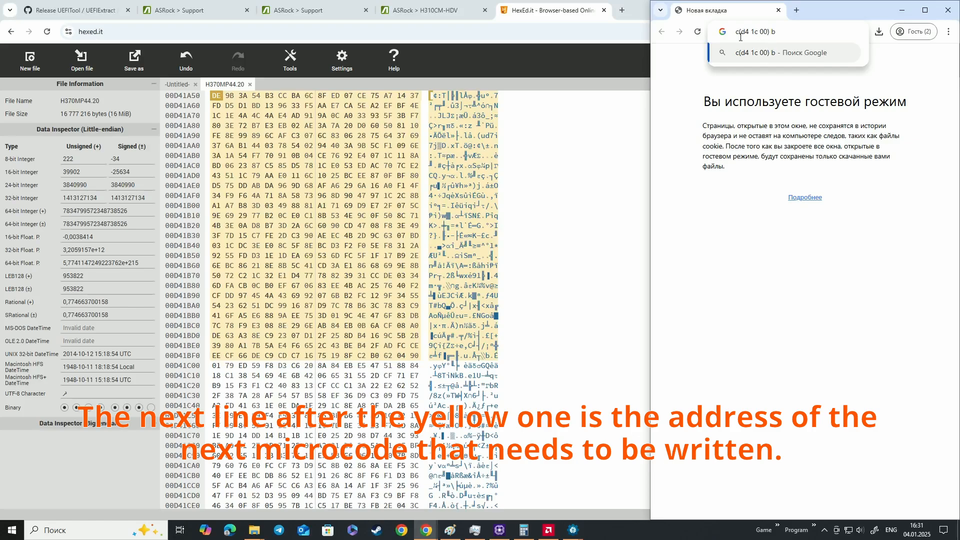
{"action": "left_click_drag", "start_coordinate": [737, 31], "coordinate": [768, 31]}
Switch to the H370MP44.20 UEFITool window and copy all the hex data of its 000906ECh microcode
{"action": "mouse_move", "coordinate": [573, 530]}
{"action": "left_click", "coordinate": [523, 487]}
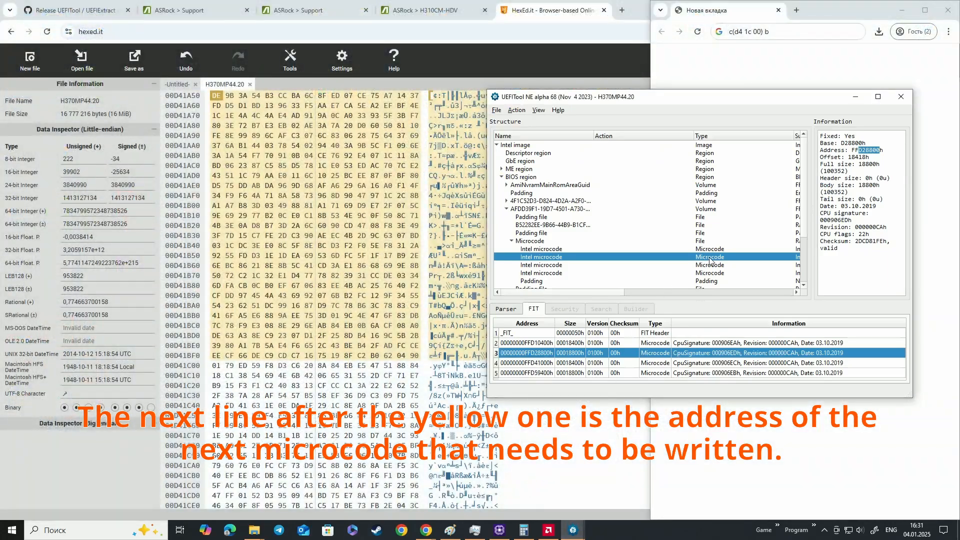
{"action": "left_click", "coordinate": [742, 365]}
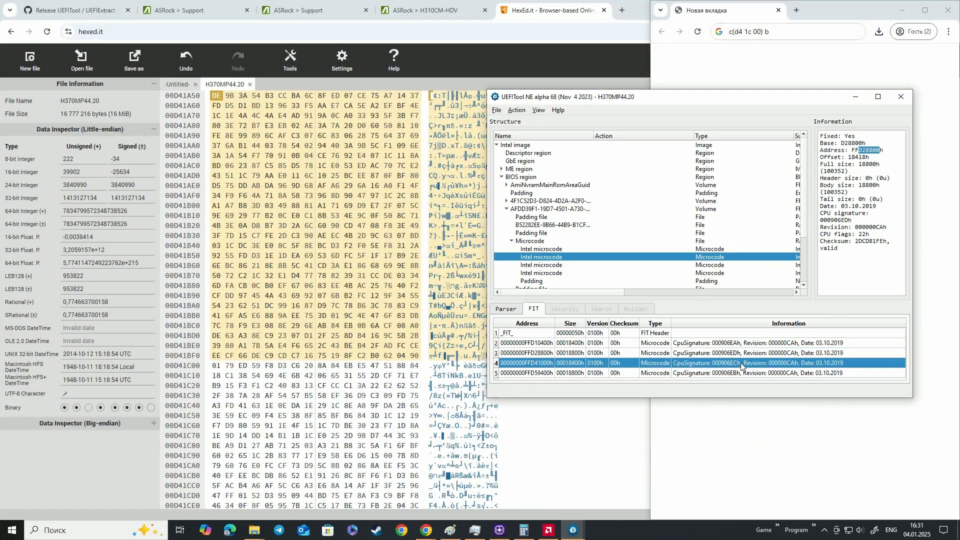
{"action": "double_click", "coordinate": [705, 366]}
{"action": "right_click", "coordinate": [551, 221]}
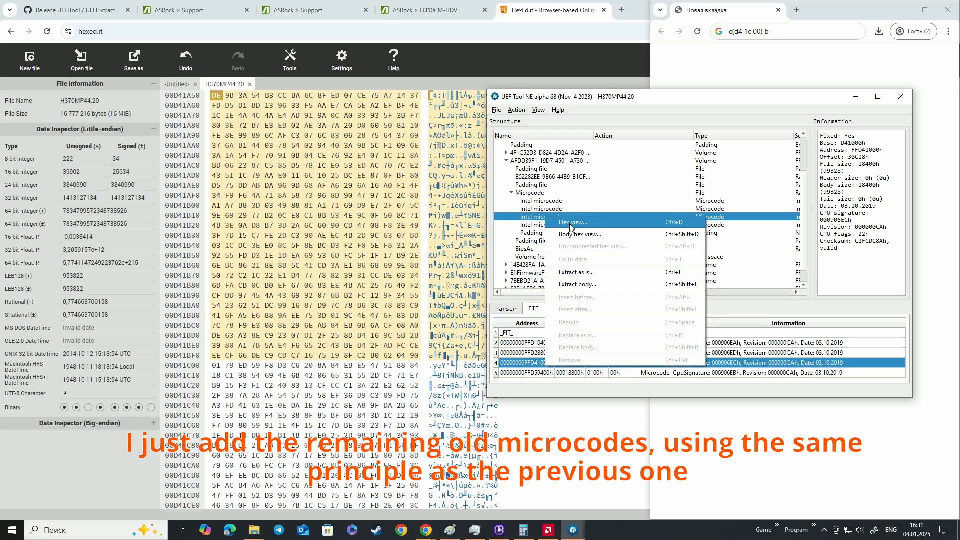
{"action": "left_click", "coordinate": [571, 227]}
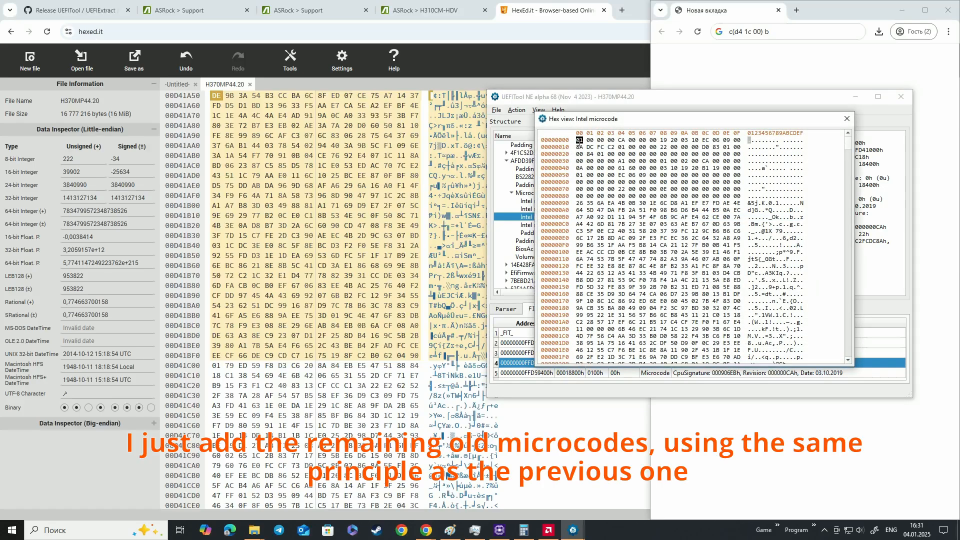
{"action": "key", "text": "ctrl+a"}
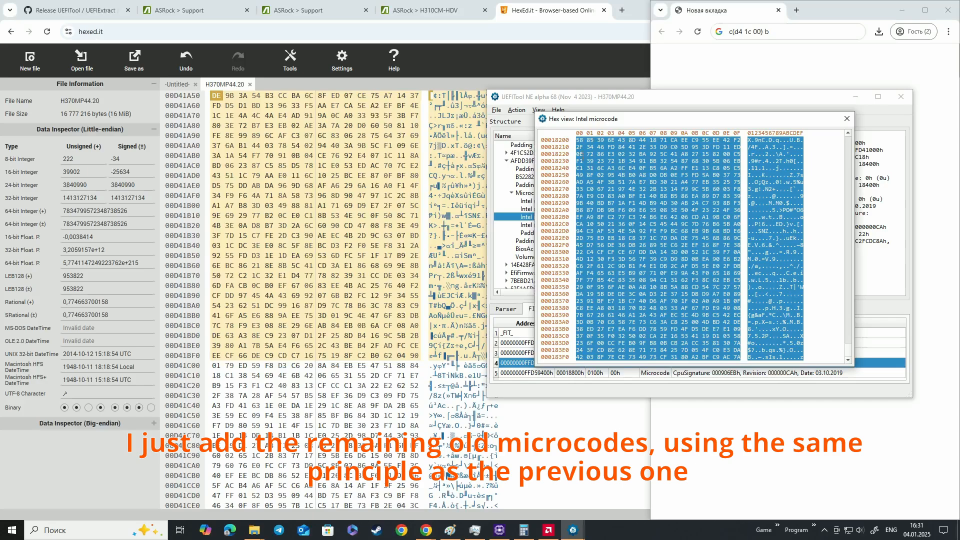
Overwrite the bytes of H370MP44.20 in HexEd.it from address D41C00 with the copied microcode, interpreted as hexadecimal values
{"action": "left_click", "coordinate": [215, 365]}
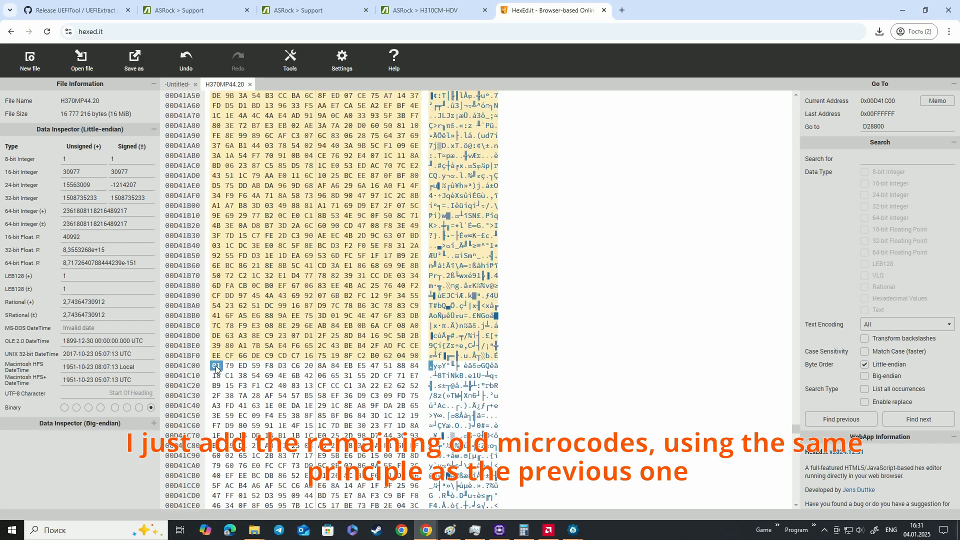
{"action": "key", "text": "ctrl+v"}
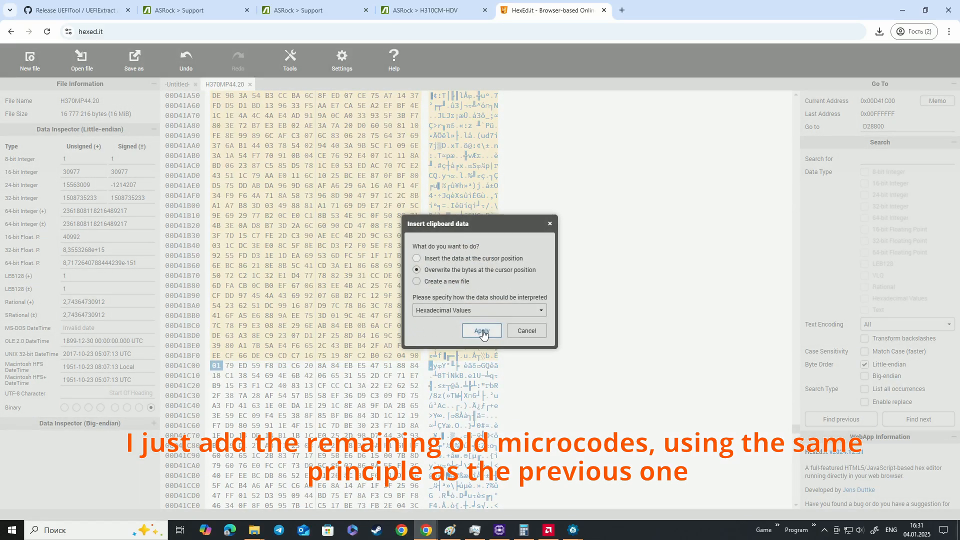
{"action": "left_click", "coordinate": [481, 331]}
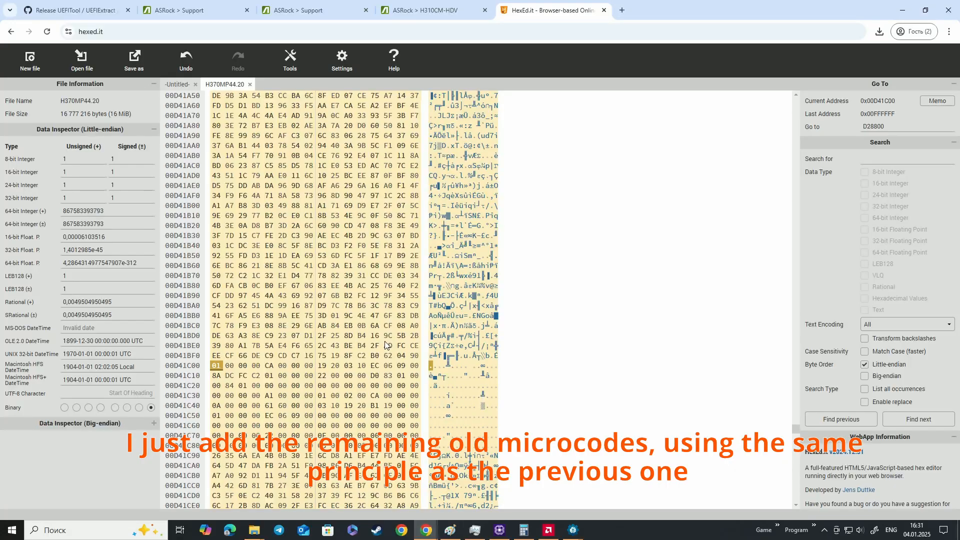
Look through the bytes after D41C00 for the end of the highlighted pasted microcode, and select the first byte after it
{"action": "key", "text": "Page_Down"}
{"action": "key", "text": "Page_Down"}
{"action": "key", "text": "Page_Down"}
{"action": "key", "text": "Page_Down"}
{"action": "key", "text": "Page_Down"}
{"action": "key", "text": "Page_Down"}
{"action": "key", "text": "Page_Down"}
{"action": "key", "text": "Page_Down"}
{"action": "key", "text": "Page_Down"}
{"action": "key", "text": "Page_Down"}
{"action": "key", "text": "Page_Down"}
{"action": "key", "text": "Page_Down"}
{"action": "key", "text": "Page_Down"}
{"action": "key", "text": "Page_Down"}
{"action": "key", "text": "Page_Down"}
{"action": "key", "text": "Page_Down"}
{"action": "key", "text": "Page_Down"}
{"action": "key", "text": "Page_Down"}
{"action": "key", "text": "Page_Down"}
{"action": "key", "text": "Page_Down"}
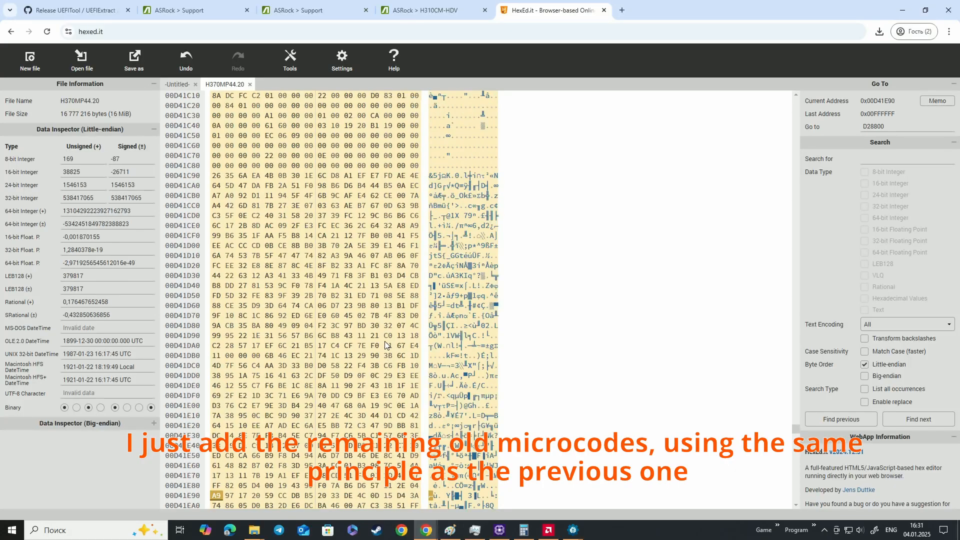
{"action": "key", "text": "Page_Down"}
{"action": "key", "text": "Page_Down"}
{"action": "key", "text": "Page_Down"}
{"action": "key", "text": "Page_Down"}
{"action": "key", "text": "Page_Down"}
{"action": "key", "text": "Page_Down"}
{"action": "key", "text": "Page_Down"}
{"action": "key", "text": "Page_Down"}
{"action": "key", "text": "Page_Down"}
{"action": "key", "text": "Page_Down"}
{"action": "key", "text": "Page_Down"}
{"action": "key", "text": "Page_Down"}
{"action": "key", "text": "Page_Down"}
{"action": "key", "text": "Page_Down"}
{"action": "key", "text": "Page_Down"}
{"action": "key", "text": "Page_Down"}
{"action": "key", "text": "Page_Down"}
{"action": "key", "text": "Page_Down"}
{"action": "key", "text": "Page_Down"}
{"action": "key", "text": "Page_Down"}
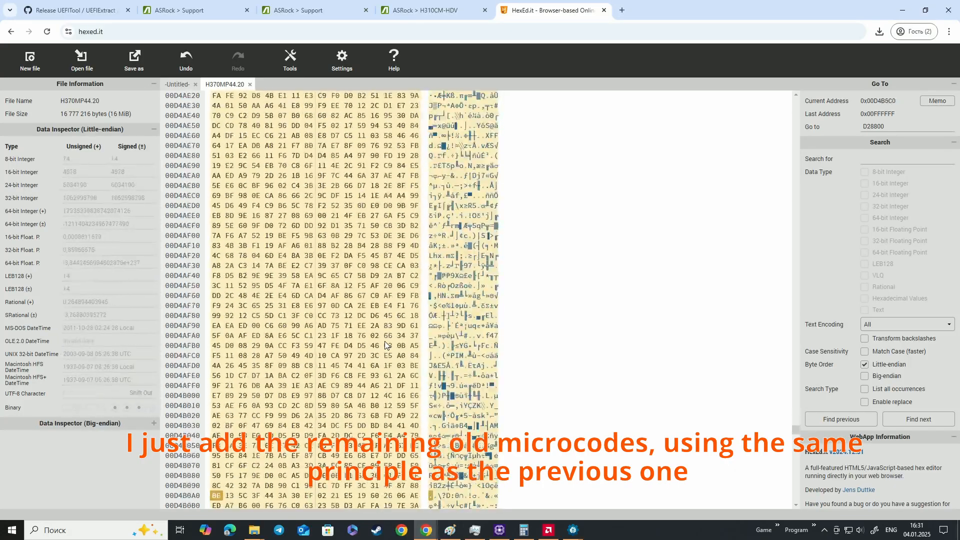
{"action": "key", "text": "Page_Down"}
{"action": "key", "text": "Page_Down"}
{"action": "key", "text": "Page_Down"}
{"action": "key", "text": "Page_Down"}
{"action": "key", "text": "Page_Down"}
{"action": "key", "text": "Page_Down"}
{"action": "key", "text": "Page_Down"}
{"action": "key", "text": "Page_Down"}
{"action": "key", "text": "Page_Down"}
{"action": "key", "text": "Page_Down"}
{"action": "key", "text": "Page_Down"}
{"action": "key", "text": "Page_Down"}
{"action": "key", "text": "Page_Down"}
{"action": "key", "text": "Page_Down"}
{"action": "key", "text": "Page_Down"}
{"action": "key", "text": "Page_Down"}
{"action": "key", "text": "Page_Down"}
{"action": "key", "text": "Page_Down"}
{"action": "key", "text": "Page_Down"}
{"action": "key", "text": "Page_Down"}
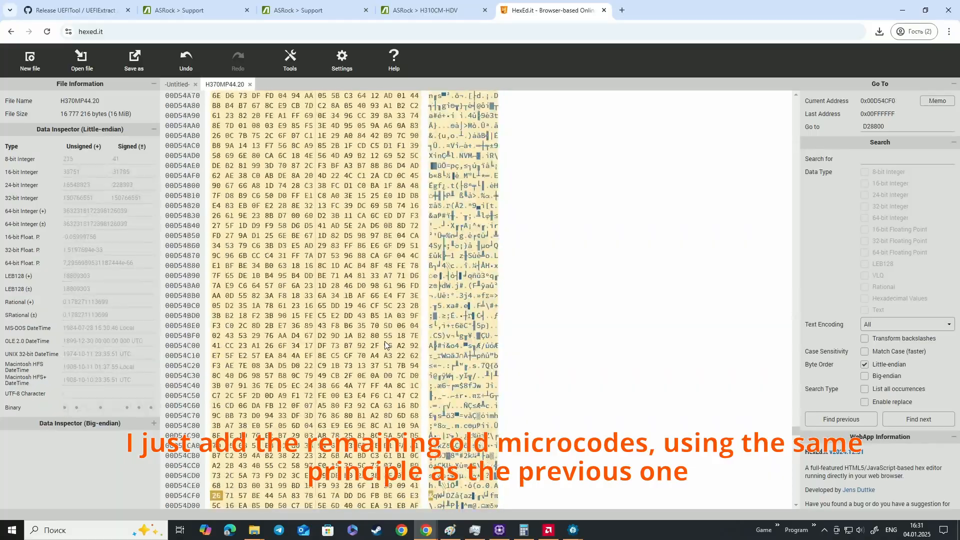
{"action": "key", "text": "Page_Down"}
{"action": "key", "text": "Page_Down"}
{"action": "key", "text": "Page_Down"}
{"action": "key", "text": "Page_Down"}
{"action": "key", "text": "Page_Down"}
{"action": "key", "text": "Page_Down"}
{"action": "key", "text": "Page_Down"}
{"action": "key", "text": "Page_Down"}
{"action": "key", "text": "Page_Down"}
{"action": "key", "text": "Page_Down"}
{"action": "key", "text": "Page_Down"}
{"action": "key", "text": "Page_Down"}
{"action": "key", "text": "Page_Down"}
{"action": "key", "text": "Page_Down"}
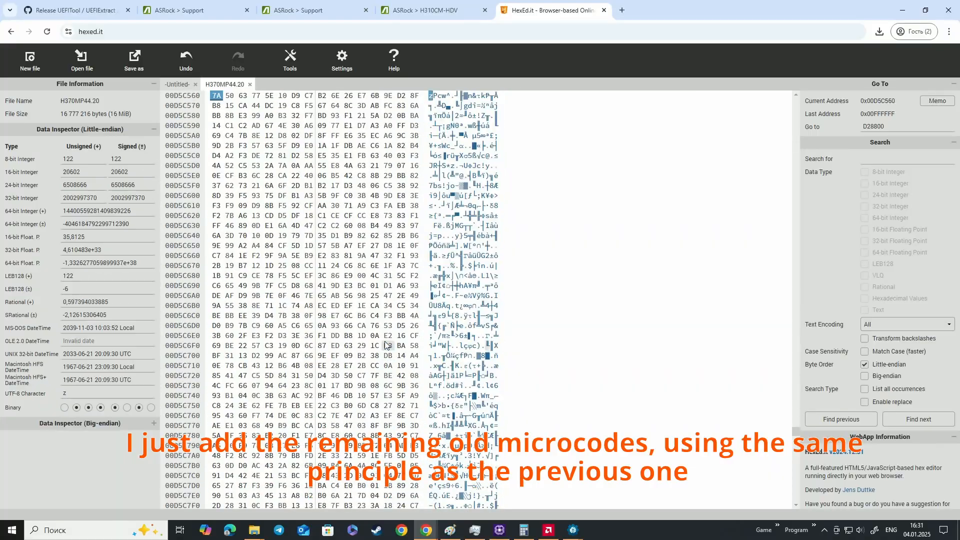
{"action": "key", "text": "Page_Up"}
{"action": "key", "text": "Page_Up"}
{"action": "key", "text": "Page_Up"}
{"action": "key", "text": "Page_Up"}
{"action": "key", "text": "Page_Up"}
{"action": "key", "text": "Page_Up"}
{"action": "key", "text": "Page_Up"}
{"action": "key", "text": "Page_Up"}
{"action": "key", "text": "Page_Up"}
{"action": "key", "text": "Page_Up"}
{"action": "key", "text": "Page_Up"}
{"action": "key", "text": "Page_Up"}
{"action": "key", "text": "Page_Up"}
{"action": "key", "text": "Page_Up"}
{"action": "key", "text": "Page_Up"}
{"action": "key", "text": "Page_Up"}
{"action": "key", "text": "Page_Up"}
{"action": "key", "text": "Page_Up"}
{"action": "key", "text": "Page_Up"}
{"action": "key", "text": "Page_Up"}
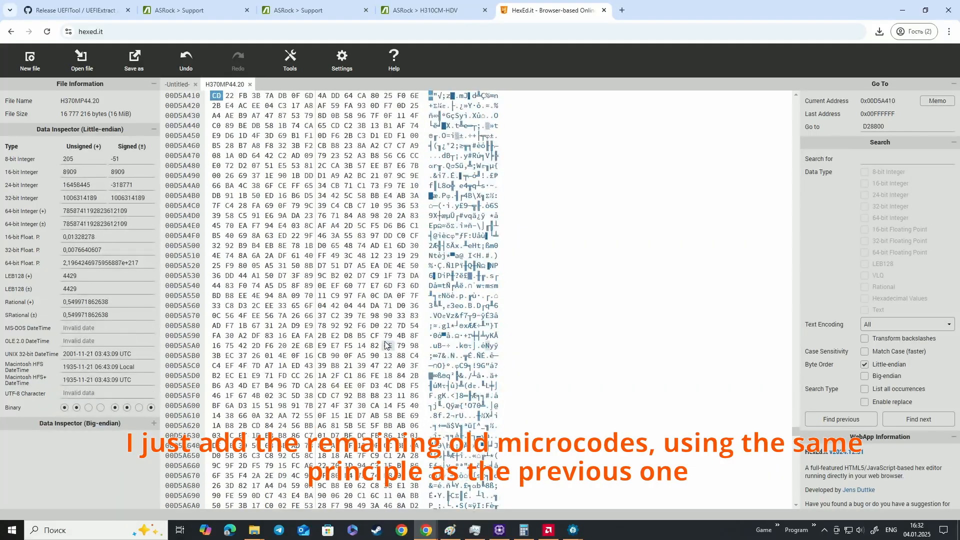
{"action": "key", "text": "Page_Down"}
{"action": "key", "text": "Page_Down"}
{"action": "key", "text": "Page_Down"}
{"action": "key", "text": "Page_Down"}
{"action": "key", "text": "Page_Down"}
{"action": "key", "text": "Page_Down"}
{"action": "key", "text": "Page_Down"}
{"action": "key", "text": "Page_Down"}
{"action": "key", "text": "Page_Down"}
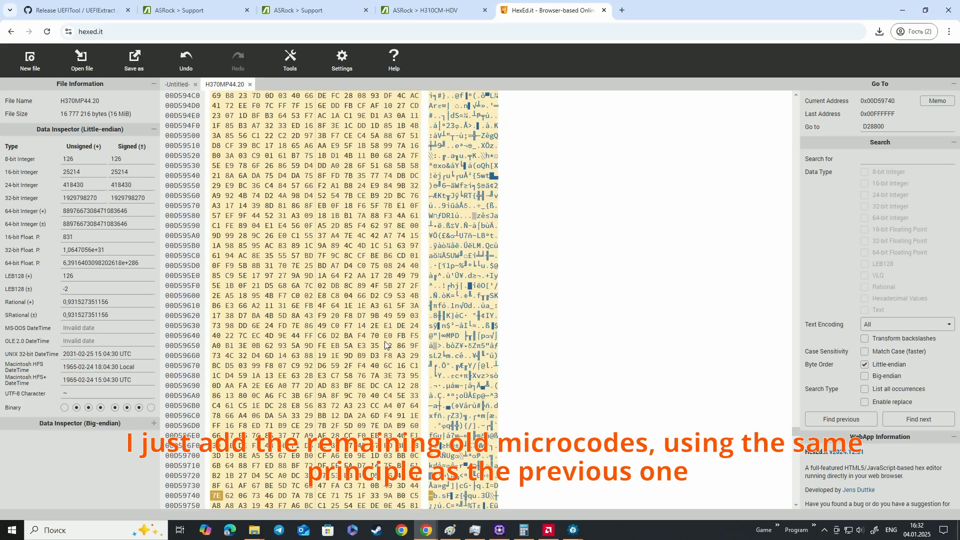
{"action": "key", "text": "Page_Up"}
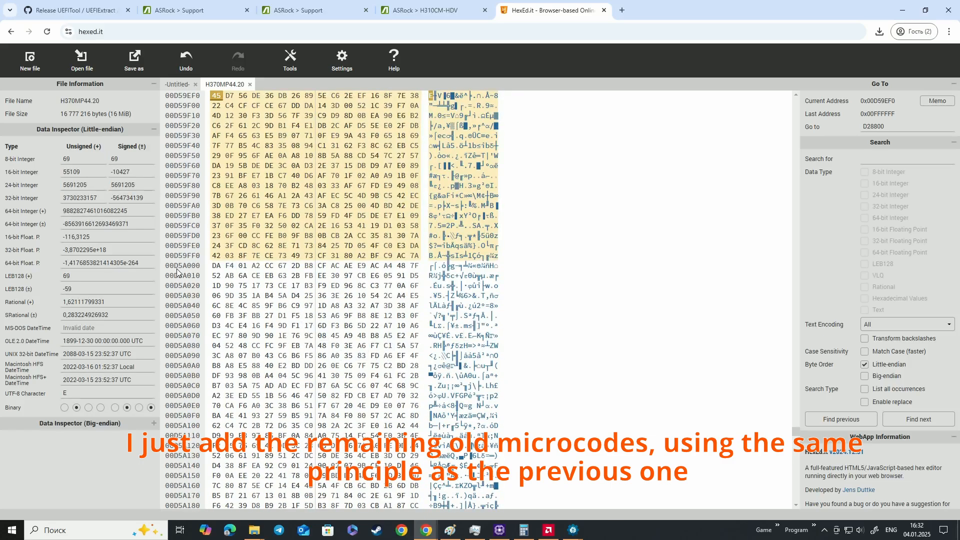
{"action": "left_click", "coordinate": [216, 267]}
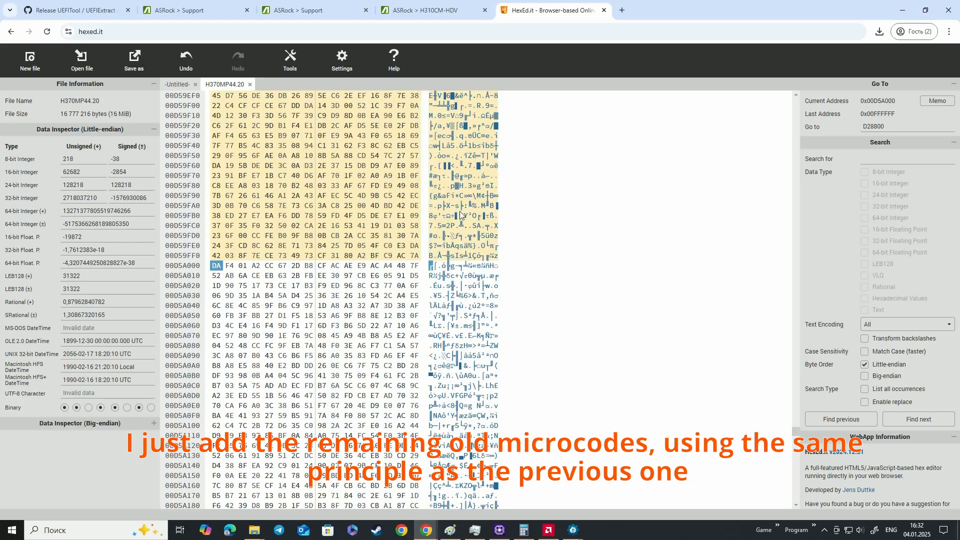
Record the next microcode's address in the small browser window's notes as b(d5 a0 00)
{"action": "mouse_move", "coordinate": [426, 530]}
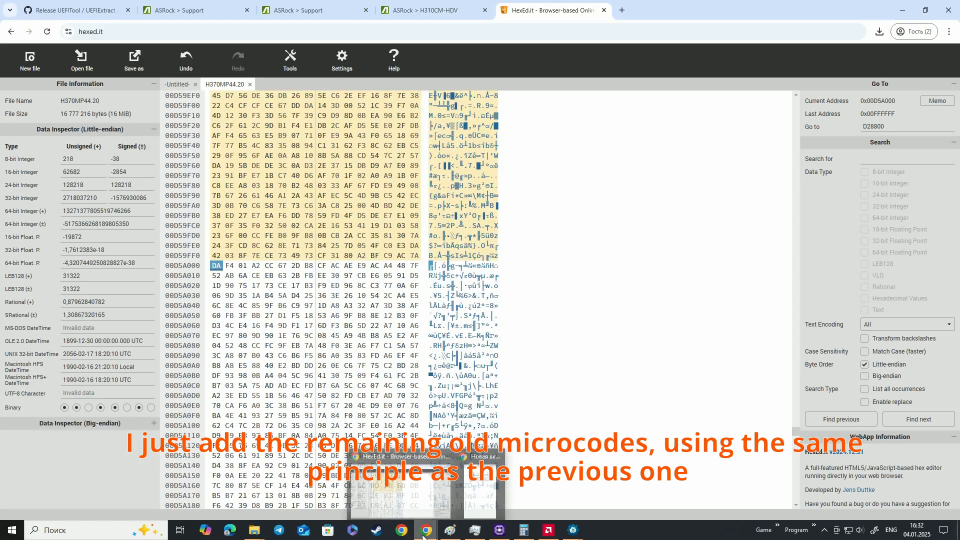
{"action": "left_click", "coordinate": [478, 503]}
{"action": "left_click", "coordinate": [773, 34]}
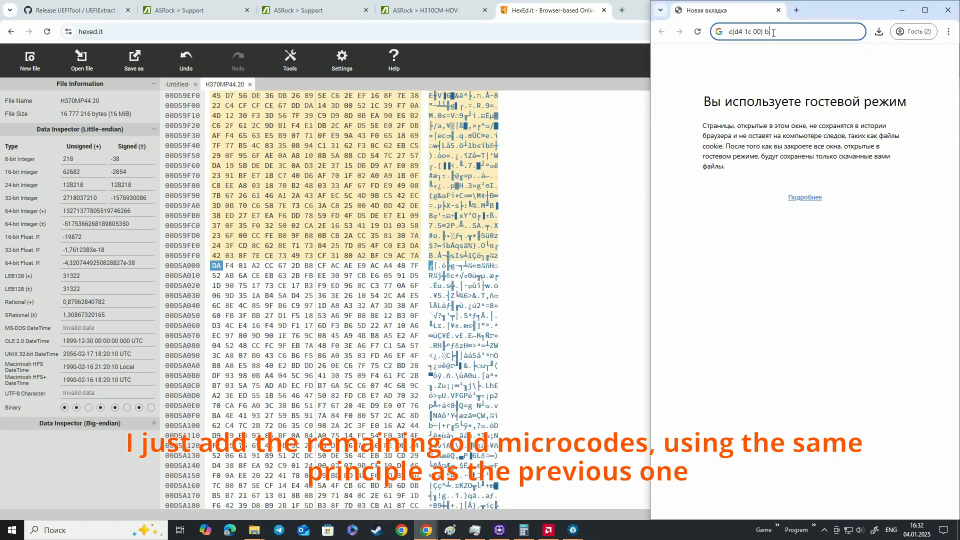
{"action": "type", "text": "("}
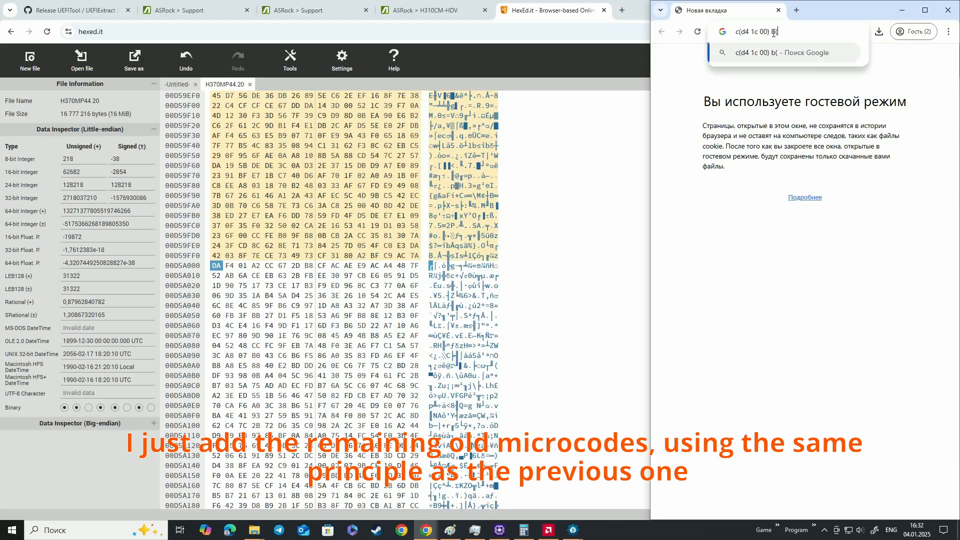
{"action": "type", "text": "d5 a0 00)"}
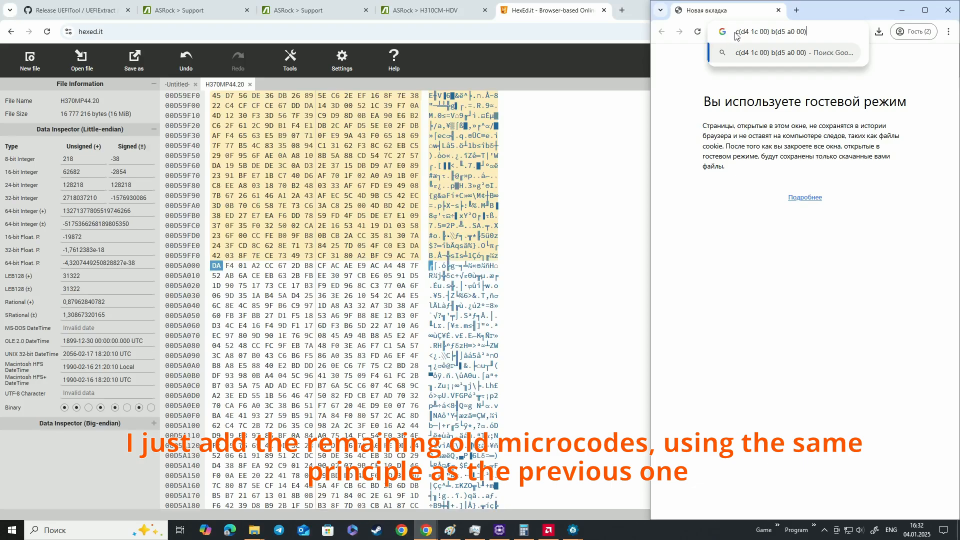
{"action": "left_click_drag", "start_coordinate": [735, 33], "coordinate": [807, 32]}
{"action": "left_click", "coordinate": [772, 33]}
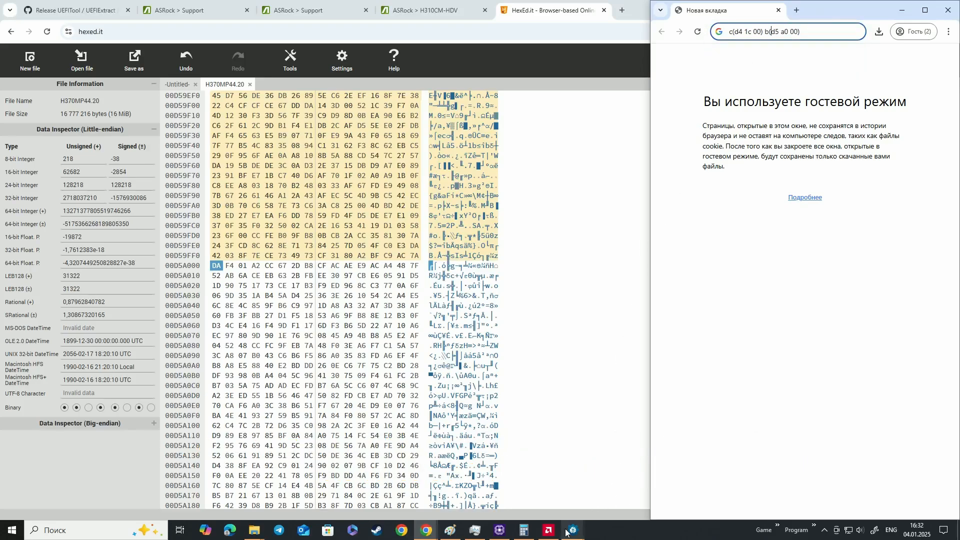
Switch to the H3CMHDV4.30G UEFITool window and copy all the hex data of its 000906EBh microcode
{"action": "mouse_move", "coordinate": [572, 533]}
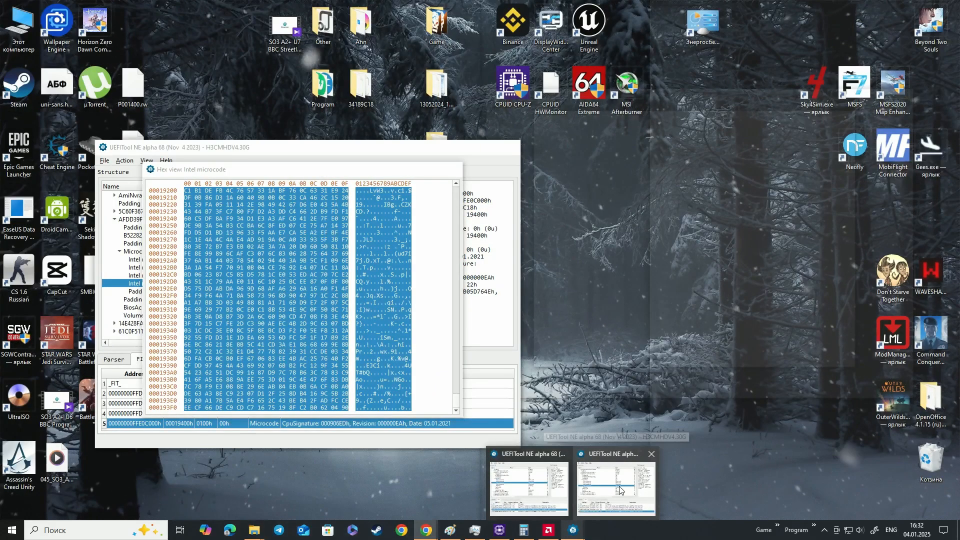
{"action": "left_click", "coordinate": [565, 475]}
{"action": "left_click", "coordinate": [454, 169]}
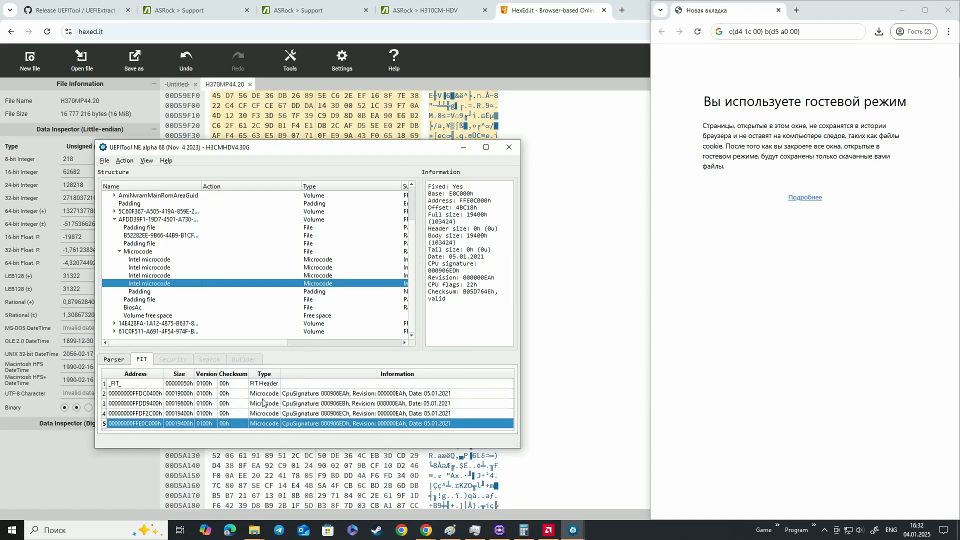
{"action": "left_click", "coordinate": [332, 405]}
{"action": "double_click", "coordinate": [317, 404]}
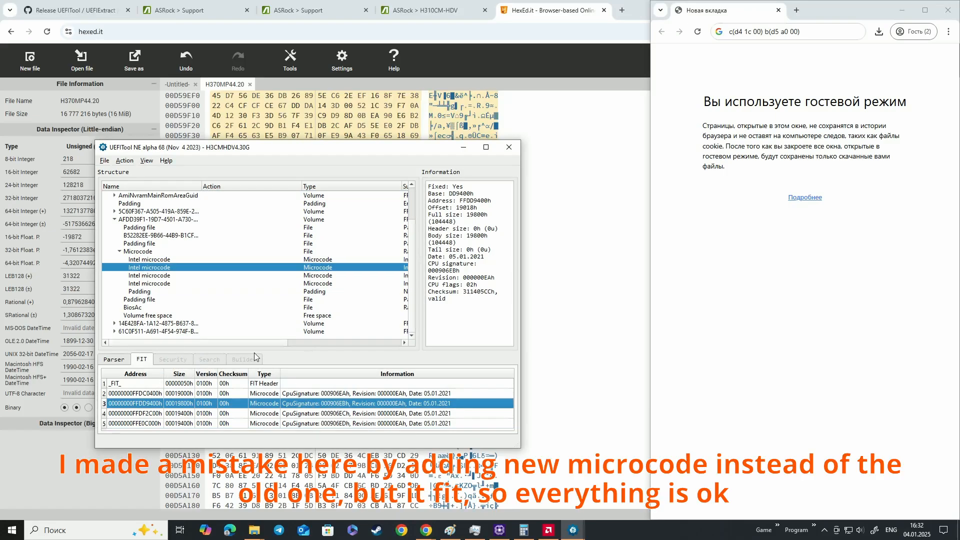
{"action": "right_click", "coordinate": [200, 270]}
{"action": "left_click", "coordinate": [239, 274]}
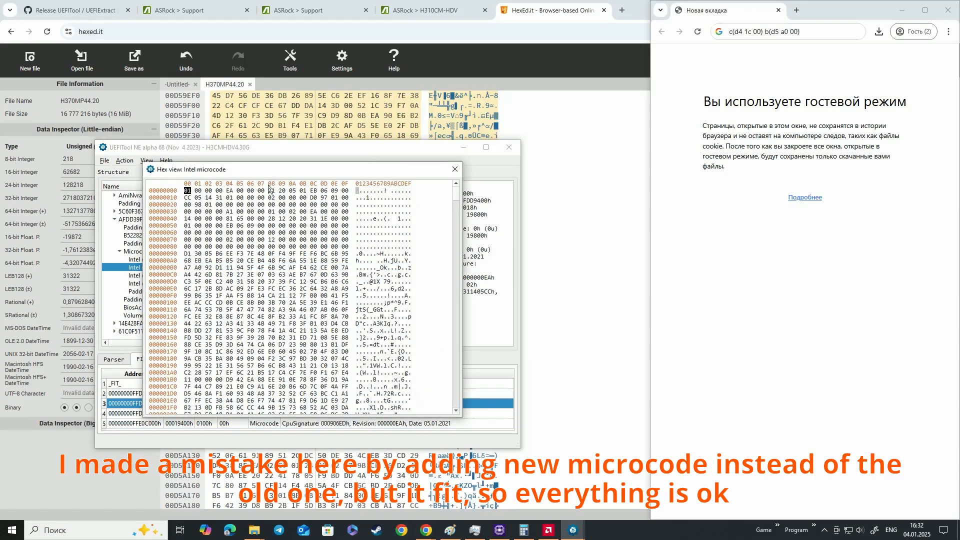
{"action": "key", "text": "ctrl+a"}
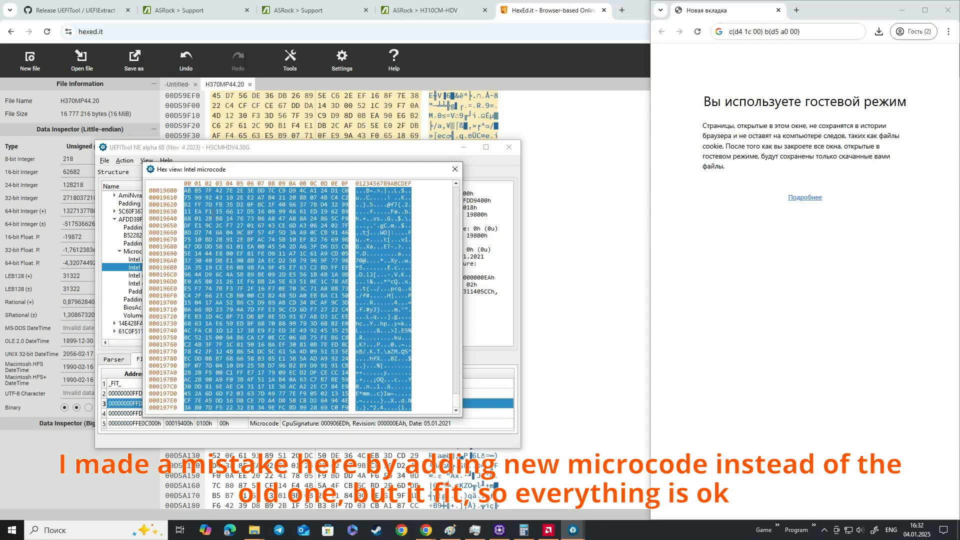
Overwrite the bytes of H370MP44.20 in HexEd.it from address D5A000 with the copied microcode, interpreted as hexadecimal values
{"action": "left_click", "coordinate": [565, 224]}
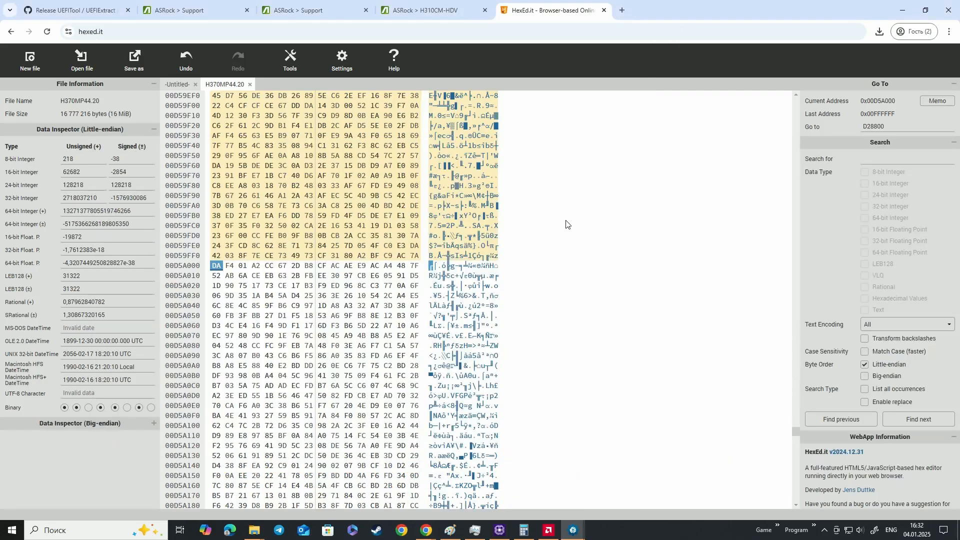
{"action": "right_click", "coordinate": [217, 269]}
{"action": "key", "text": "Escape"}
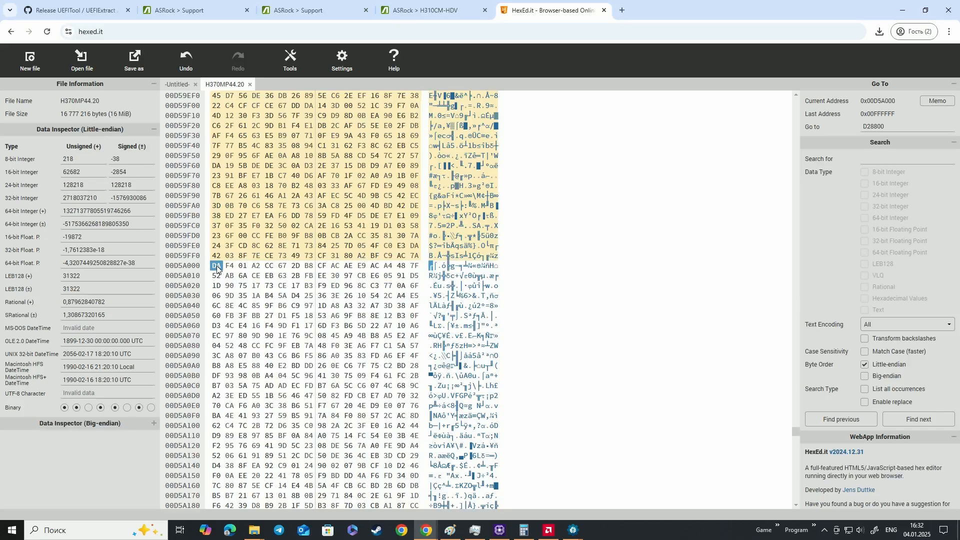
{"action": "key", "text": "ctrl+v"}
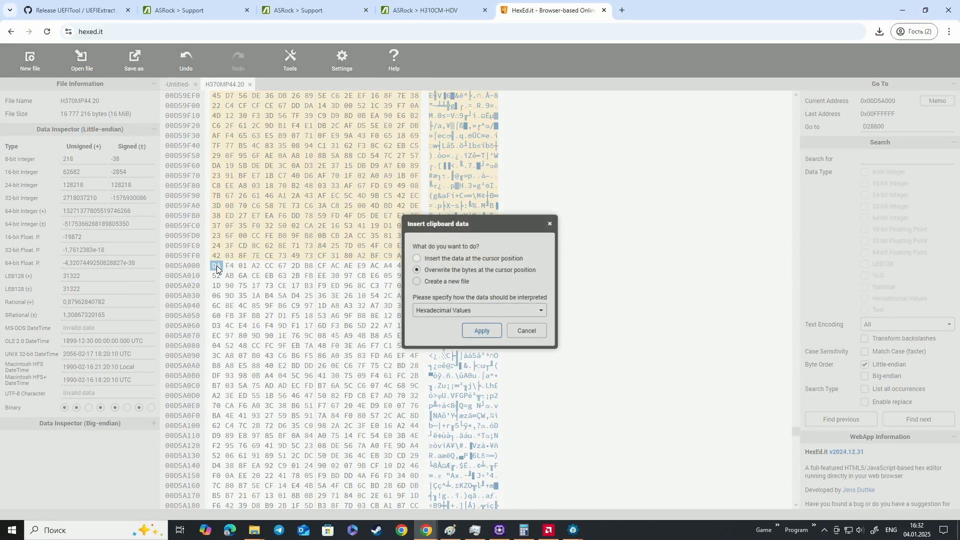
{"action": "left_click", "coordinate": [483, 332]}
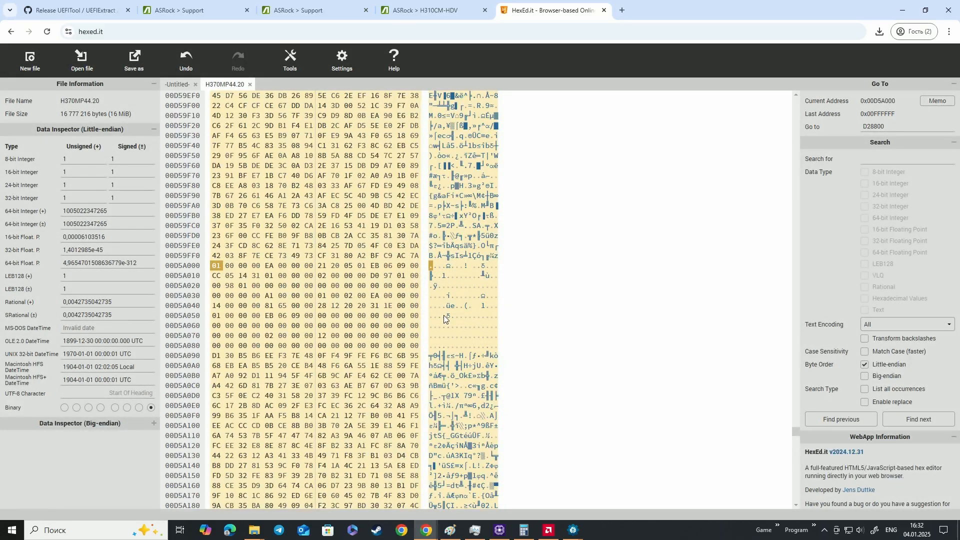
Look through the bytes after D5A000 for the end of the highlighted pasted microcode
{"action": "key", "text": "Page_Down"}
{"action": "key", "text": "Page_Down"}
{"action": "key", "text": "Page_Down"}
{"action": "key", "text": "Page_Down"}
{"action": "key", "text": "Page_Down"}
{"action": "key", "text": "Page_Down"}
{"action": "key", "text": "Page_Down"}
{"action": "key", "text": "Page_Down"}
{"action": "key", "text": "Page_Down"}
{"action": "key", "text": "Page_Down"}
{"action": "key", "text": "Page_Down"}
{"action": "key", "text": "Page_Down"}
{"action": "key", "text": "Page_Down"}
{"action": "key", "text": "Page_Down"}
{"action": "key", "text": "Page_Down"}
{"action": "key", "text": "Page_Down"}
{"action": "key", "text": "Page_Down"}
{"action": "key", "text": "Page_Down"}
{"action": "key", "text": "Page_Down"}
{"action": "key", "text": "Page_Down"}
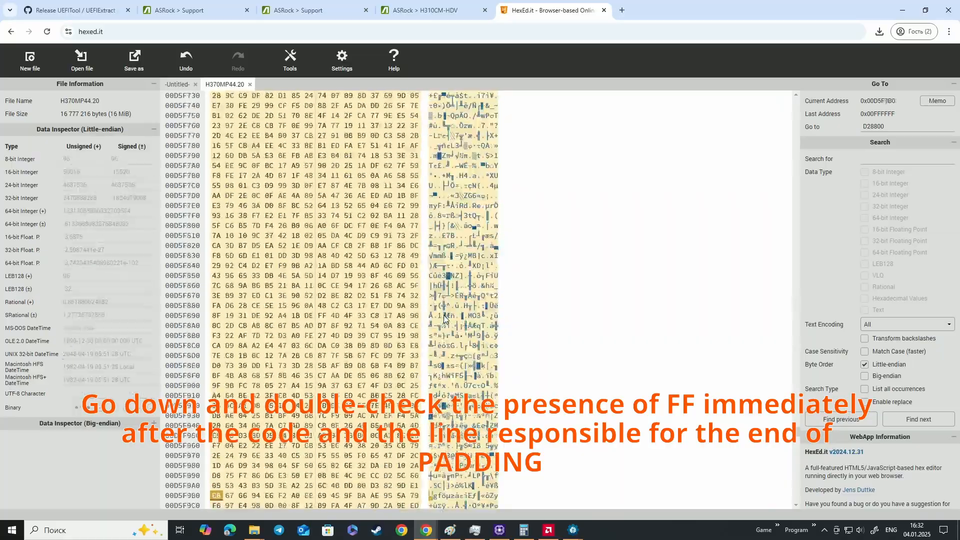
{"action": "key", "text": "Page_Down"}
{"action": "key", "text": "Page_Down"}
{"action": "key", "text": "Page_Down"}
{"action": "key", "text": "Page_Down"}
{"action": "key", "text": "Page_Down"}
{"action": "key", "text": "Page_Down"}
{"action": "key", "text": "Page_Down"}
{"action": "key", "text": "Page_Down"}
{"action": "key", "text": "Page_Down"}
{"action": "key", "text": "Page_Down"}
{"action": "key", "text": "Page_Down"}
{"action": "key", "text": "Page_Down"}
{"action": "key", "text": "Page_Down"}
{"action": "key", "text": "Page_Down"}
{"action": "key", "text": "Page_Down"}
{"action": "key", "text": "Page_Down"}
{"action": "key", "text": "Page_Down"}
{"action": "key", "text": "Page_Down"}
{"action": "key", "text": "Page_Down"}
{"action": "key", "text": "Page_Down"}
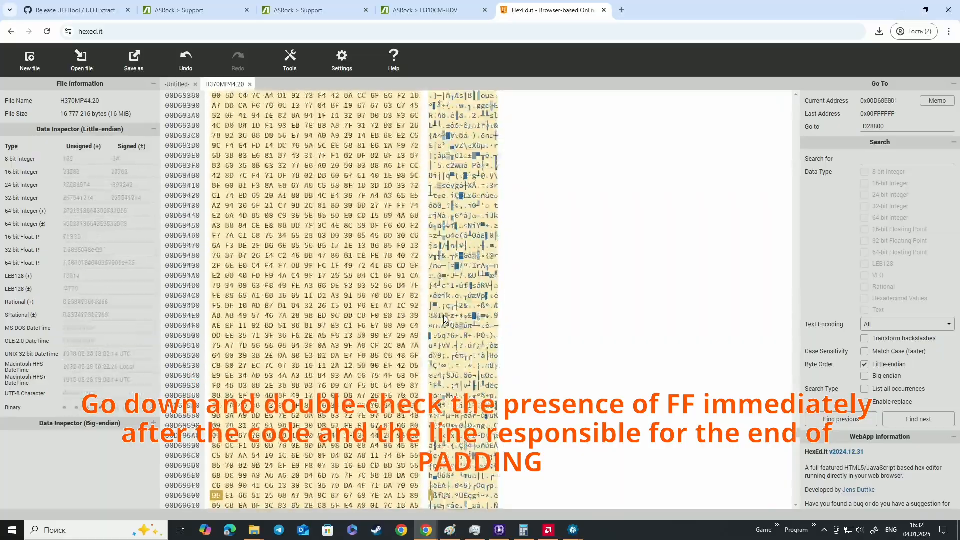
{"action": "key", "text": "Page_Down"}
{"action": "key", "text": "Page_Down"}
{"action": "key", "text": "Page_Down"}
{"action": "key", "text": "Page_Down"}
{"action": "key", "text": "Page_Down"}
{"action": "key", "text": "Page_Down"}
{"action": "key", "text": "Page_Down"}
{"action": "key", "text": "Page_Down"}
{"action": "key", "text": "Page_Down"}
{"action": "key", "text": "Page_Down"}
{"action": "key", "text": "Page_Down"}
{"action": "key", "text": "Page_Down"}
{"action": "key", "text": "Page_Down"}
{"action": "key", "text": "Page_Down"}
{"action": "key", "text": "Page_Down"}
{"action": "key", "text": "Page_Down"}
{"action": "key", "text": "Page_Down"}
{"action": "key", "text": "Page_Down"}
{"action": "key", "text": "Page_Down"}
{"action": "key", "text": "Page_Down"}
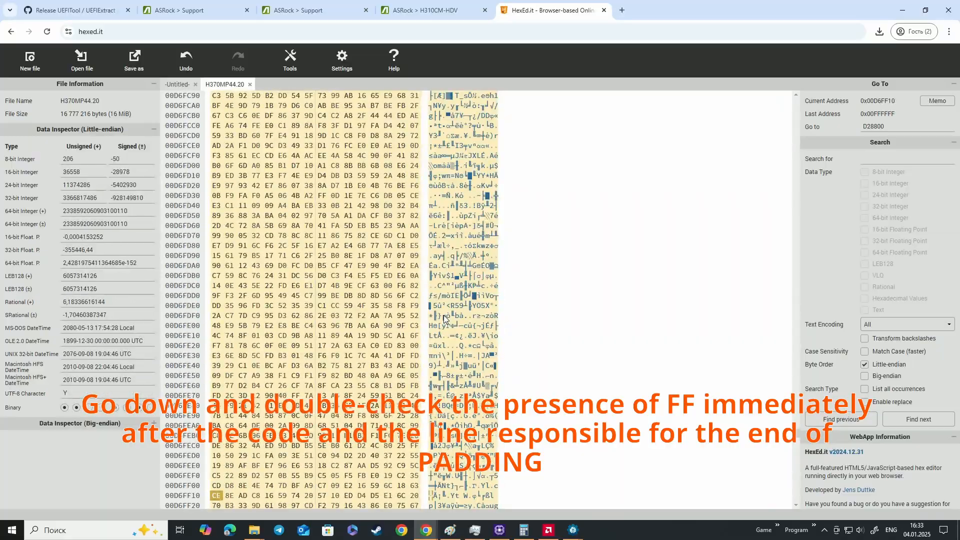
{"action": "key", "text": "Page_Down"}
{"action": "key", "text": "Page_Down"}
{"action": "key", "text": "Page_Down"}
{"action": "key", "text": "Page_Down"}
{"action": "key", "text": "Page_Down"}
{"action": "key", "text": "Page_Down"}
{"action": "key", "text": "Page_Down"}
{"action": "key", "text": "Page_Down"}
{"action": "key", "text": "Page_Down"}
{"action": "key", "text": "Page_Down"}
{"action": "key", "text": "Page_Down"}
{"action": "key", "text": "Page_Down"}
{"action": "key", "text": "Page_Down"}
{"action": "key", "text": "Page_Down"}
{"action": "key", "text": "Page_Down"}
{"action": "key", "text": "Page_Down"}
{"action": "key", "text": "Page_Down"}
{"action": "key", "text": "Page_Down"}
{"action": "key", "text": "Page_Down"}
{"action": "key", "text": "Page_Down"}
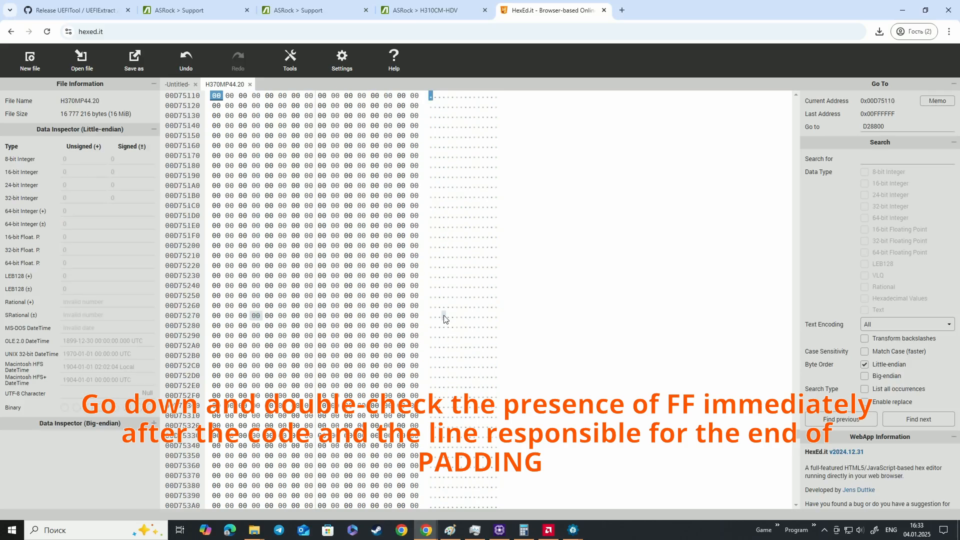
{"action": "key", "text": "Page_Up"}
{"action": "key", "text": "Page_Up"}
{"action": "key", "text": "Page_Up"}
{"action": "key", "text": "Page_Up"}
{"action": "key", "text": "Page_Up"}
{"action": "key", "text": "Page_Up"}
{"action": "key", "text": "Page_Up"}
{"action": "key", "text": "Page_Up"}
{"action": "key", "text": "Page_Up"}
{"action": "key", "text": "Page_Up"}
{"action": "key", "text": "Page_Up"}
{"action": "key", "text": "Page_Up"}
{"action": "key", "text": "Page_Up"}
{"action": "key", "text": "Page_Up"}
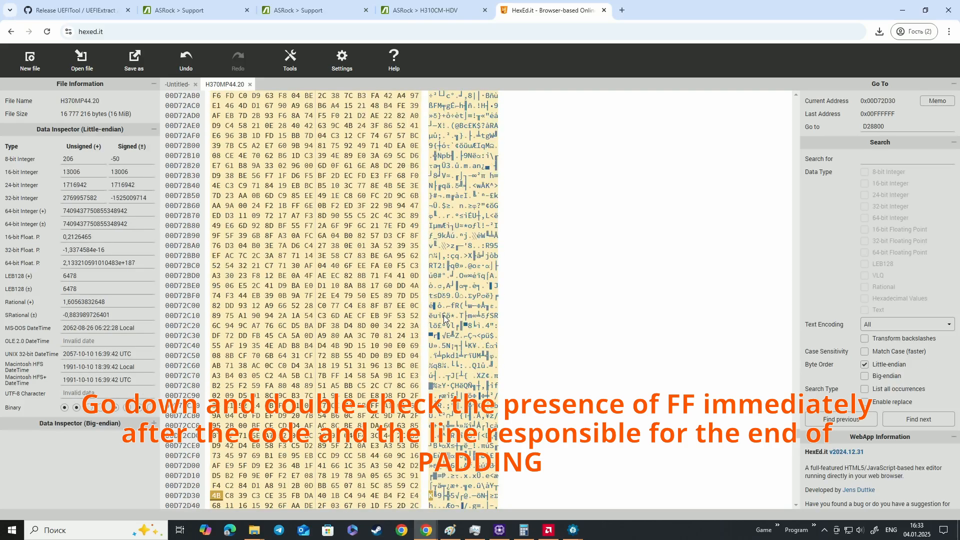
{"action": "key", "text": "Page_Down"}
{"action": "key", "text": "Page_Down"}
{"action": "key", "text": "Page_Down"}
{"action": "key", "text": "Page_Down"}
{"action": "key", "text": "Page_Down"}
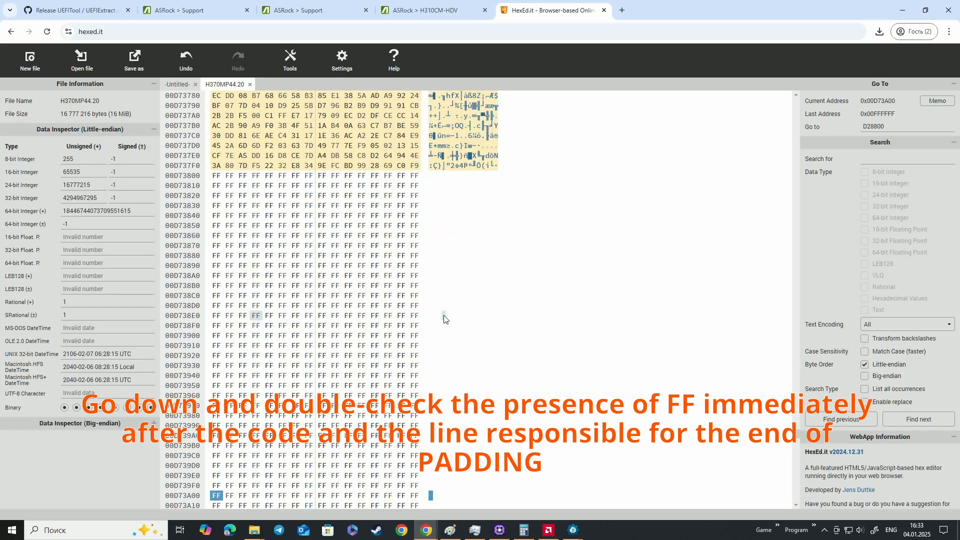
Check for FF padding directly after the pasted microcode and for the MPDT line at D73C00 that closes the padding
{"action": "left_click_drag", "start_coordinate": [215, 180], "coordinate": [357, 281]}
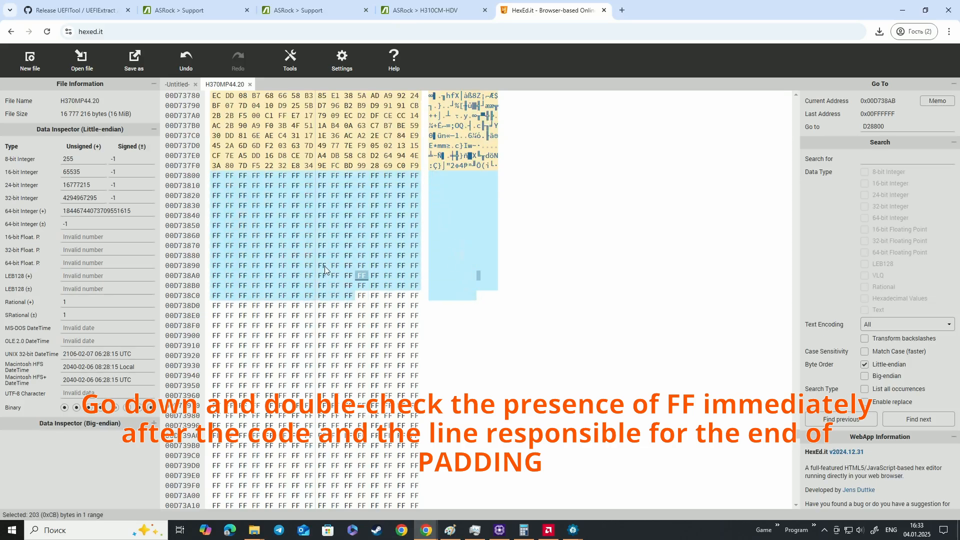
{"action": "left_click_drag", "start_coordinate": [349, 295], "coordinate": [214, 177]}
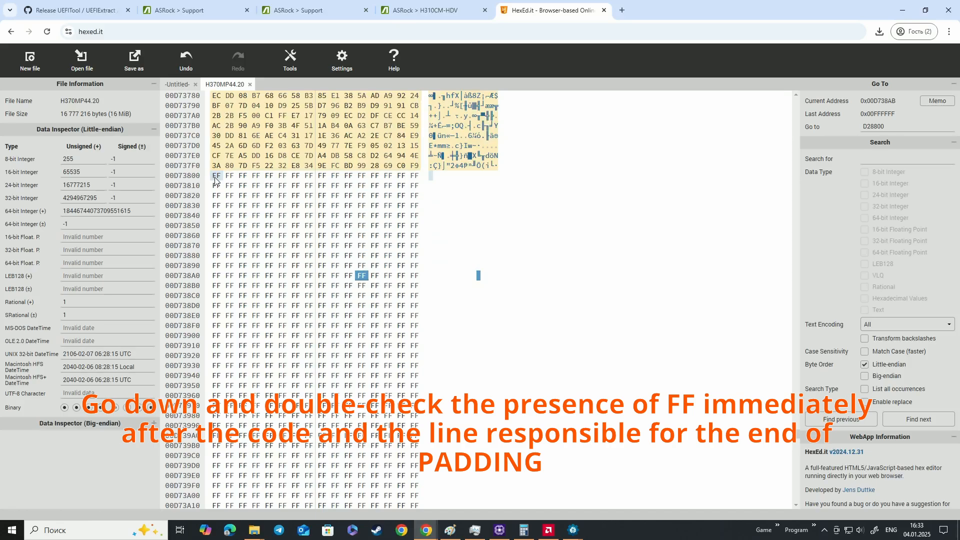
{"action": "left_click", "coordinate": [321, 285]}
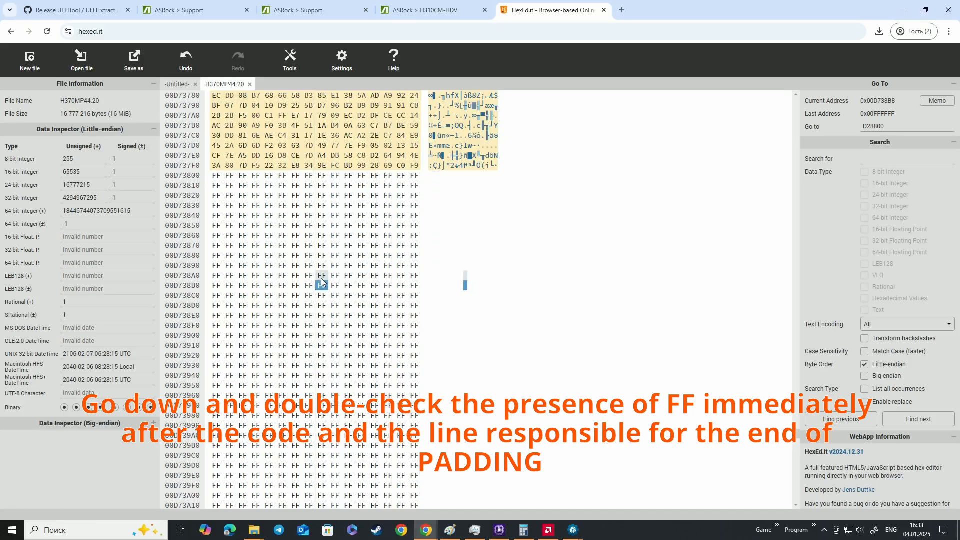
{"action": "key", "text": "Down"}
{"action": "key", "text": "Down"}
{"action": "key", "text": "Down"}
{"action": "key", "text": "Down"}
{"action": "key", "text": "Down"}
{"action": "key", "text": "Down"}
{"action": "key", "text": "Down"}
{"action": "key", "text": "Down"}
{"action": "key", "text": "Down"}
{"action": "key", "text": "Down"}
{"action": "key", "text": "Down"}
{"action": "key", "text": "Down"}
{"action": "key", "text": "Down"}
{"action": "key", "text": "Down"}
{"action": "key", "text": "Down"}
{"action": "key", "text": "Down"}
{"action": "key", "text": "Down"}
{"action": "key", "text": "Down"}
{"action": "key", "text": "Down"}
{"action": "key", "text": "Down"}
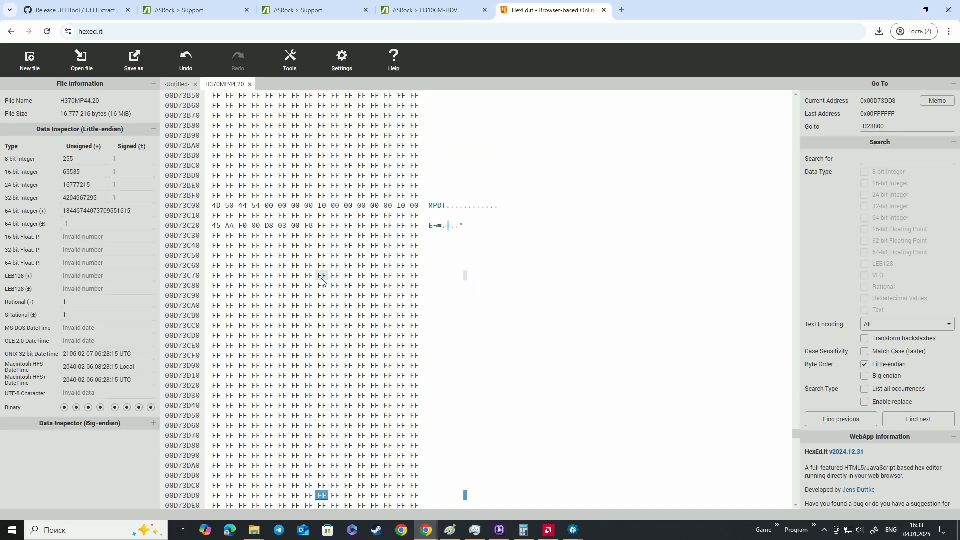
{"action": "left_click_drag", "start_coordinate": [430, 206], "coordinate": [506, 208]}
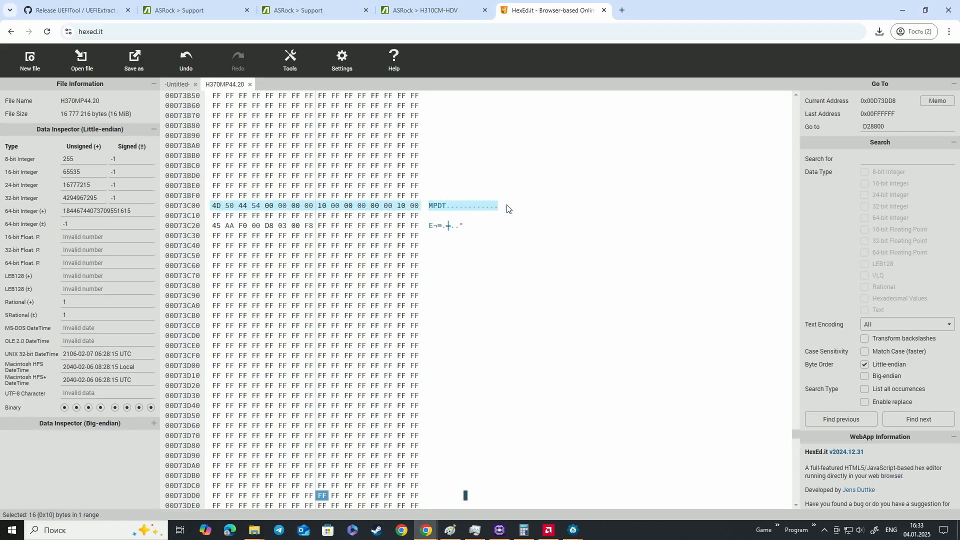
{"action": "scroll", "coordinate": [368, 262], "scroll_direction": "up", "scroll_amount": 2}
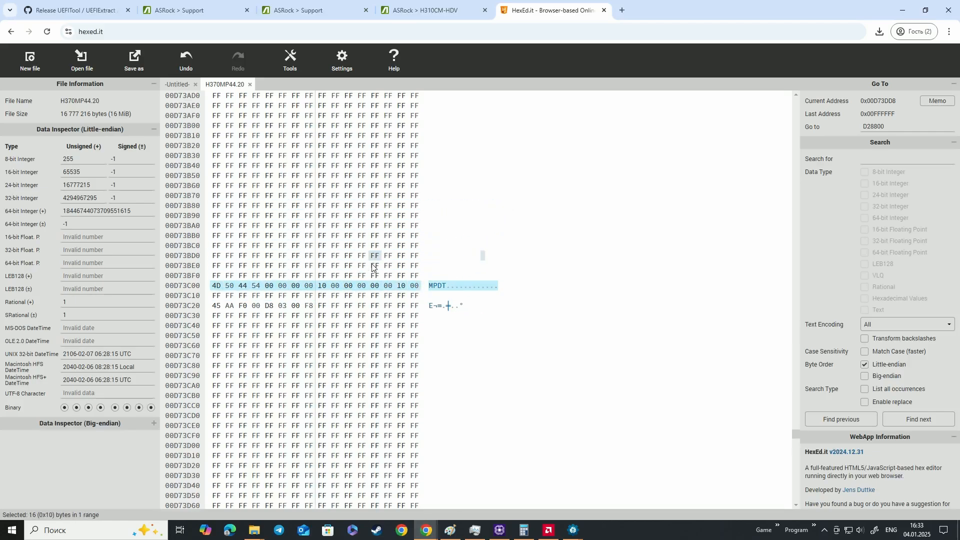
In the H370MP44.20 UEFITool window, close the hex view and look up the header address of the AFDD39F1 volume containing the microcodes
{"action": "mouse_move", "coordinate": [573, 530]}
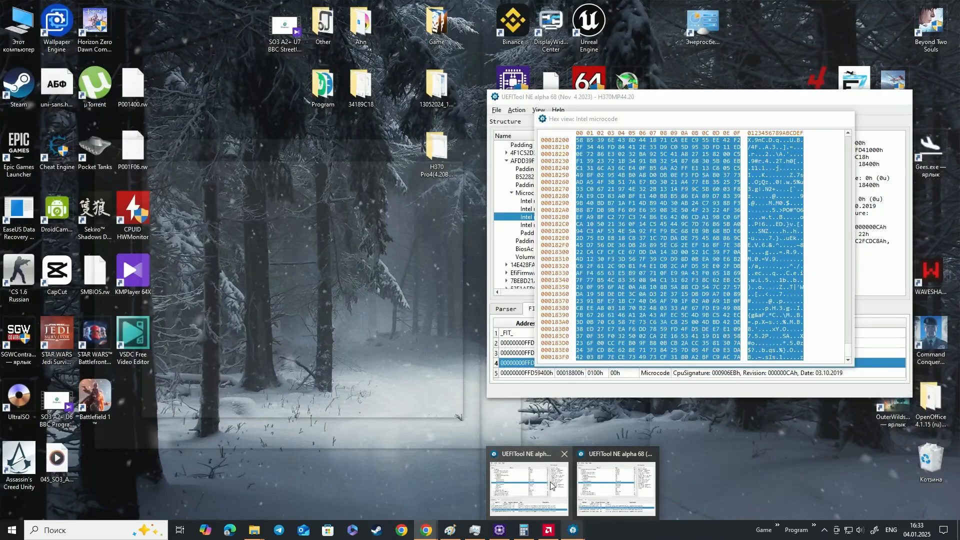
{"action": "left_click", "coordinate": [550, 484]}
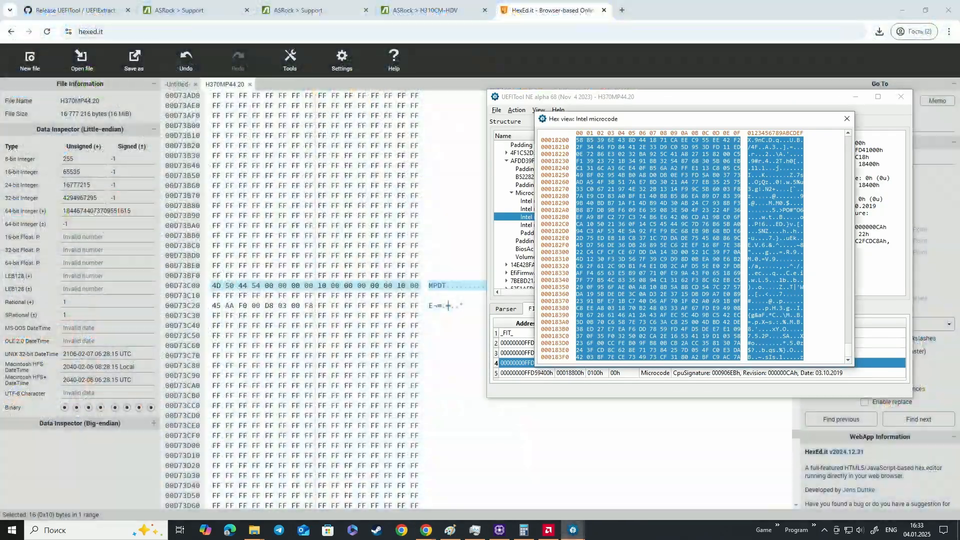
{"action": "left_click", "coordinate": [847, 120]}
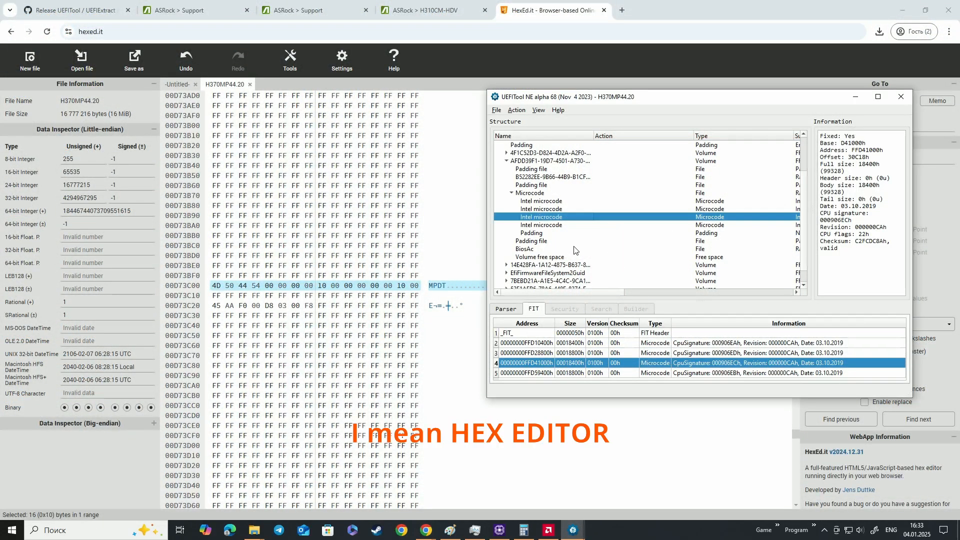
{"action": "left_click", "coordinate": [550, 161]}
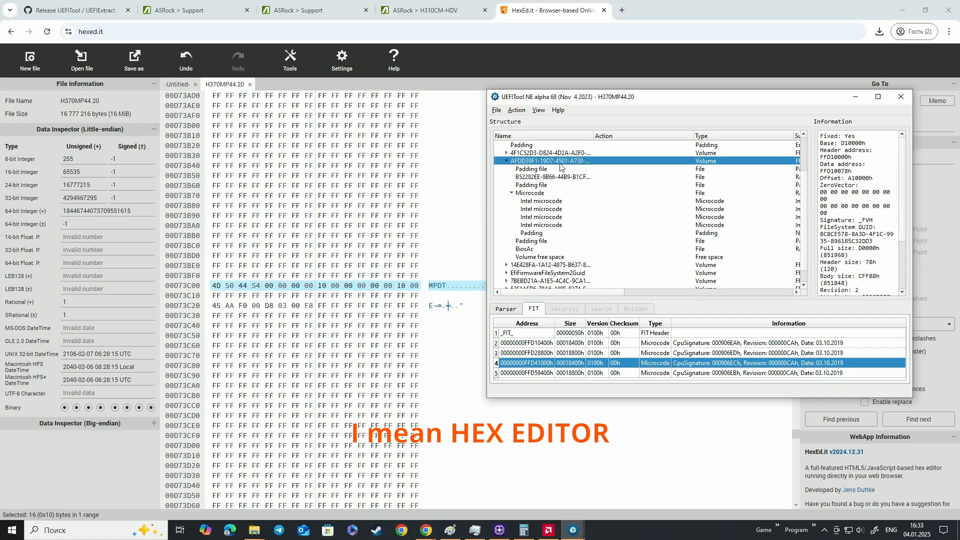
{"action": "left_click", "coordinate": [551, 225]}
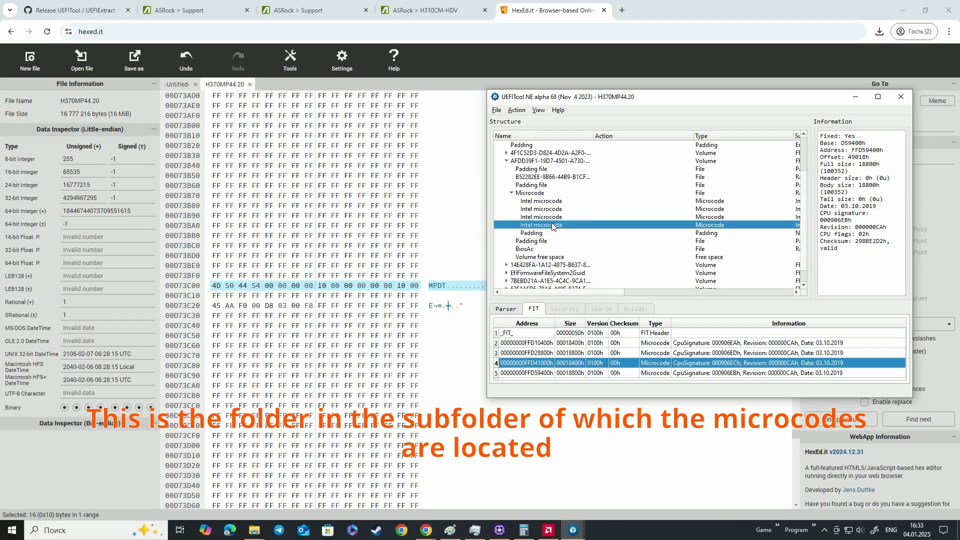
{"action": "double_click", "coordinate": [544, 161]}
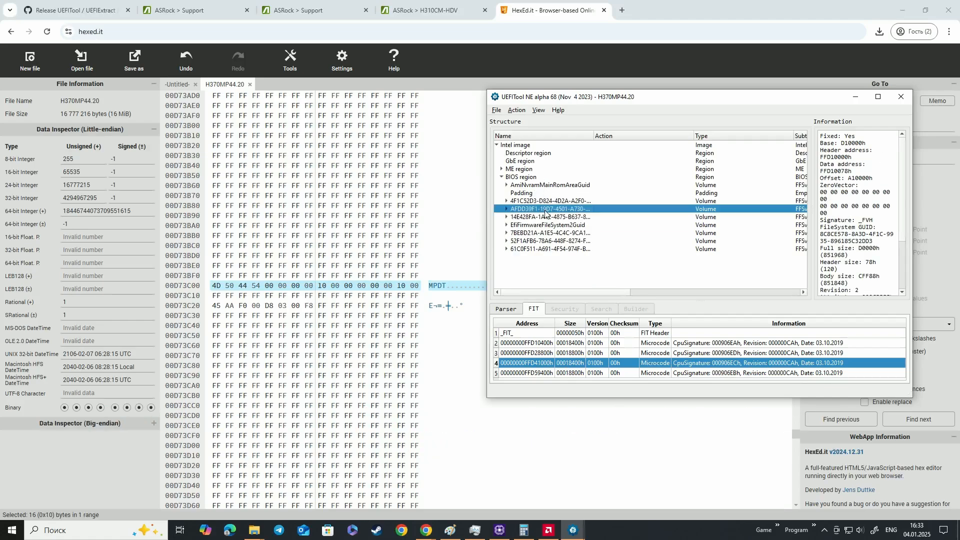
{"action": "double_click", "coordinate": [546, 210]}
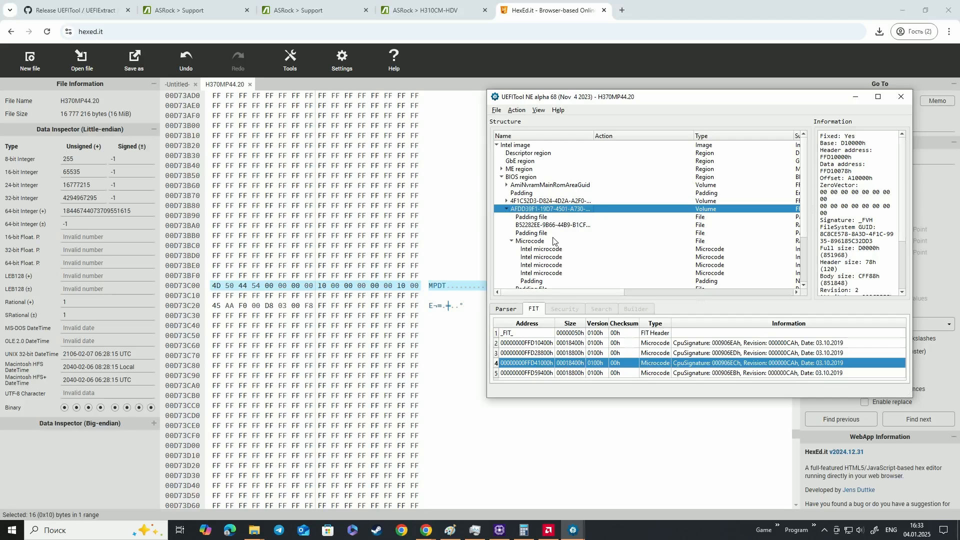
{"action": "scroll", "coordinate": [554, 241], "scroll_direction": "down", "scroll_amount": 2}
{"action": "left_click", "coordinate": [540, 225]}
{"action": "left_click", "coordinate": [546, 169]}
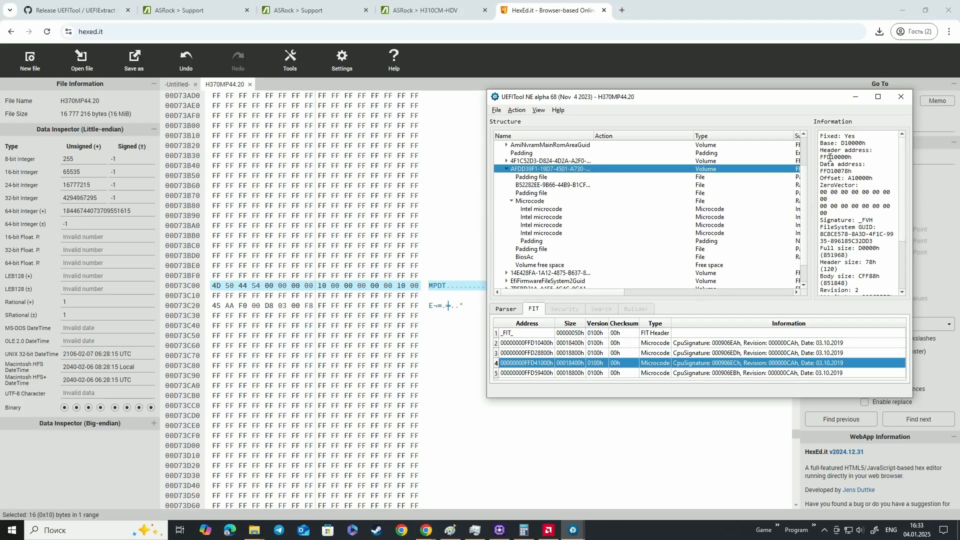
{"action": "left_click_drag", "start_coordinate": [827, 157], "coordinate": [839, 156]}
Return to H370MP44.20 in HexEd.it and go to address D10000
{"action": "left_click", "coordinate": [449, 530]}
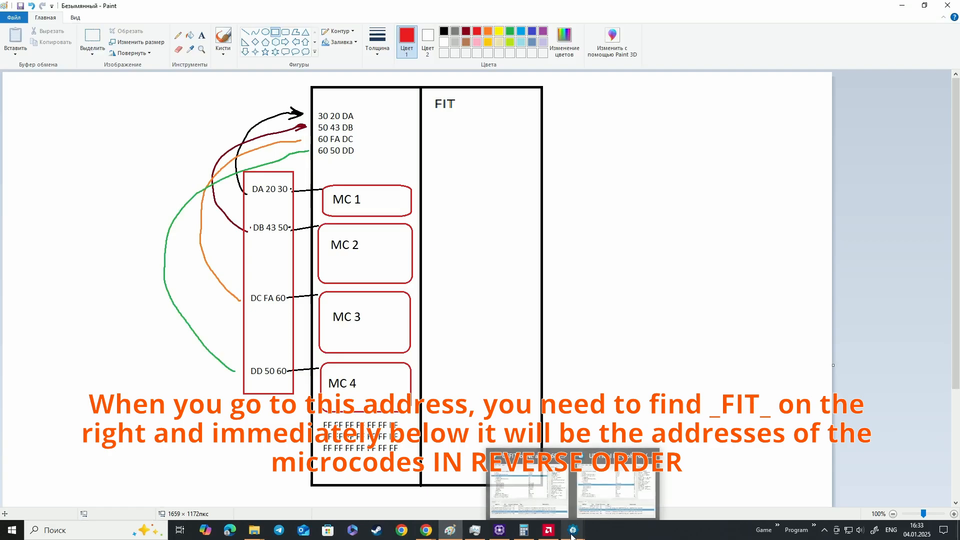
{"action": "mouse_move", "coordinate": [426, 533]}
{"action": "left_click", "coordinate": [430, 512]}
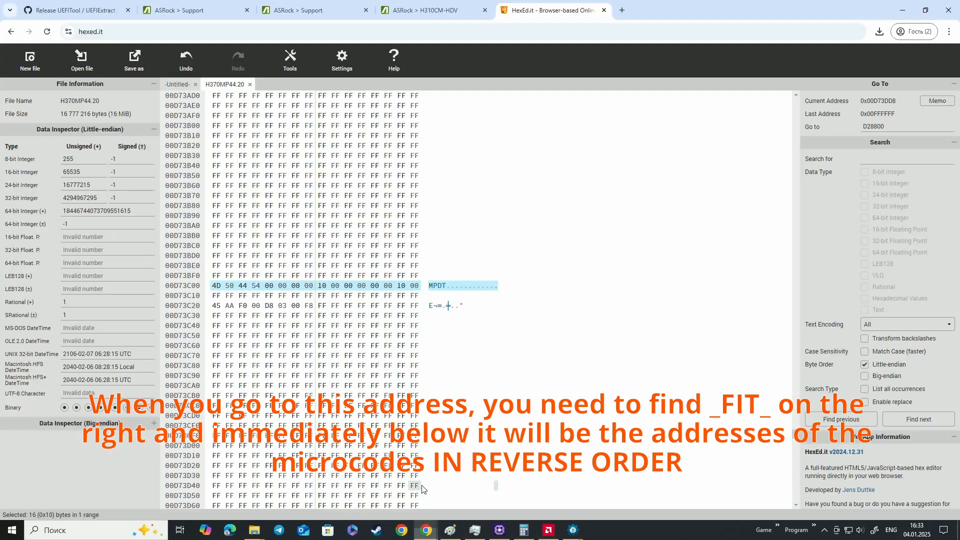
{"action": "double_click", "coordinate": [863, 126]}
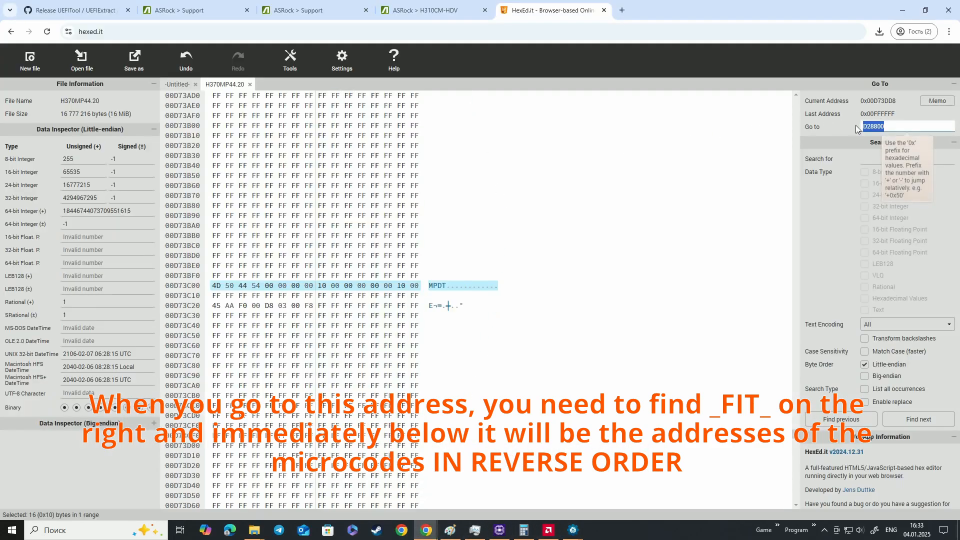
{"action": "key", "text": "Return"}
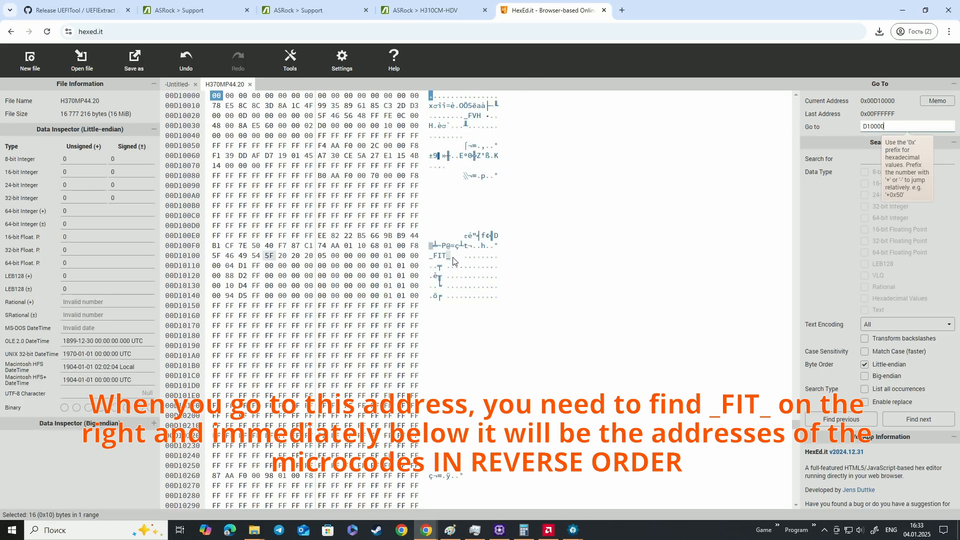
Locate the _FIT_ signature after D10000 and examine the byte-reversed microcode addresses in the lines below it
{"action": "left_click_drag", "start_coordinate": [452, 256], "coordinate": [436, 259]}
{"action": "left_click_drag", "start_coordinate": [216, 267], "coordinate": [259, 269]}
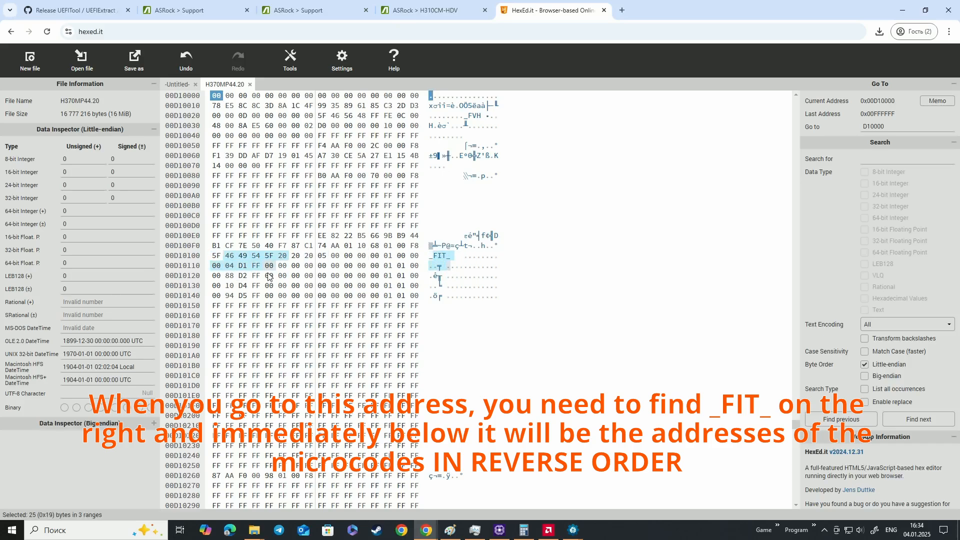
{"action": "left_click_drag", "start_coordinate": [222, 280], "coordinate": [259, 278]}
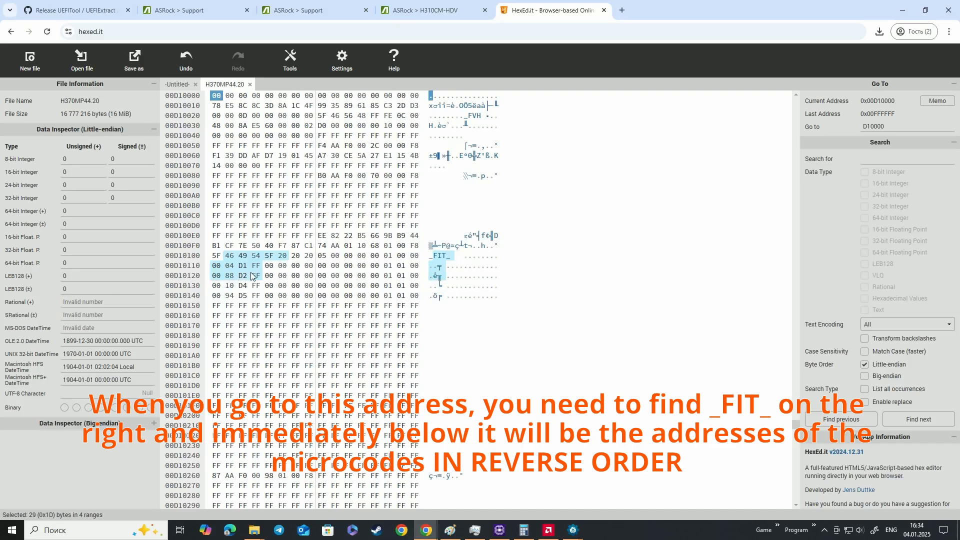
{"action": "left_click", "coordinate": [255, 275]}
{"action": "left_click", "coordinate": [223, 285]}
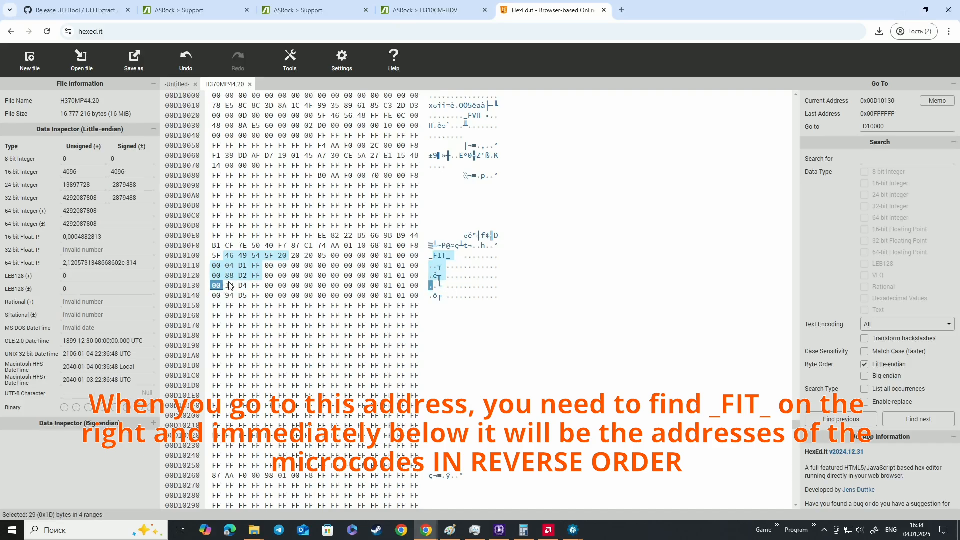
{"action": "left_click", "coordinate": [222, 286]}
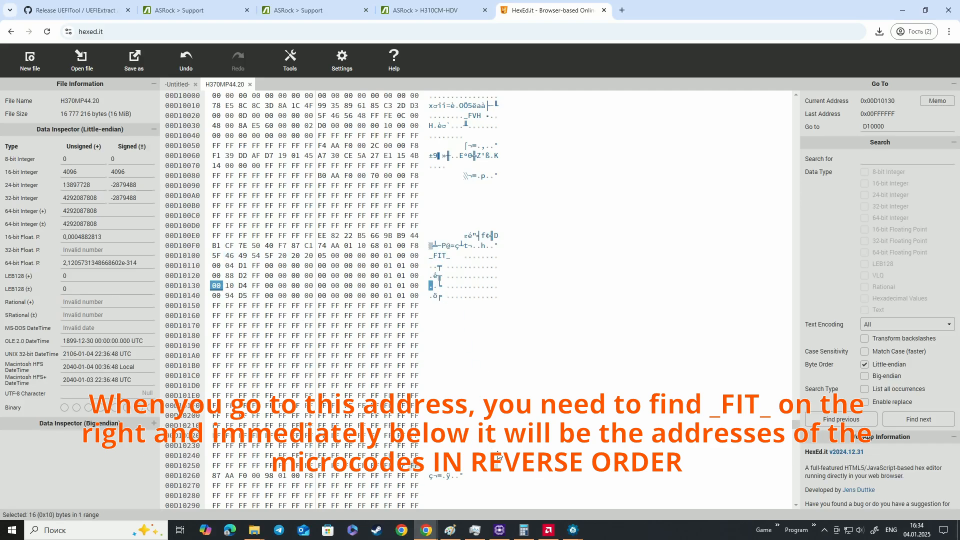
Consult the noted microcode addresses and change the second byte of FIT line D10130 to 1C for the shifted microcode
{"action": "mouse_move", "coordinate": [430, 530]}
{"action": "left_click", "coordinate": [415, 475]}
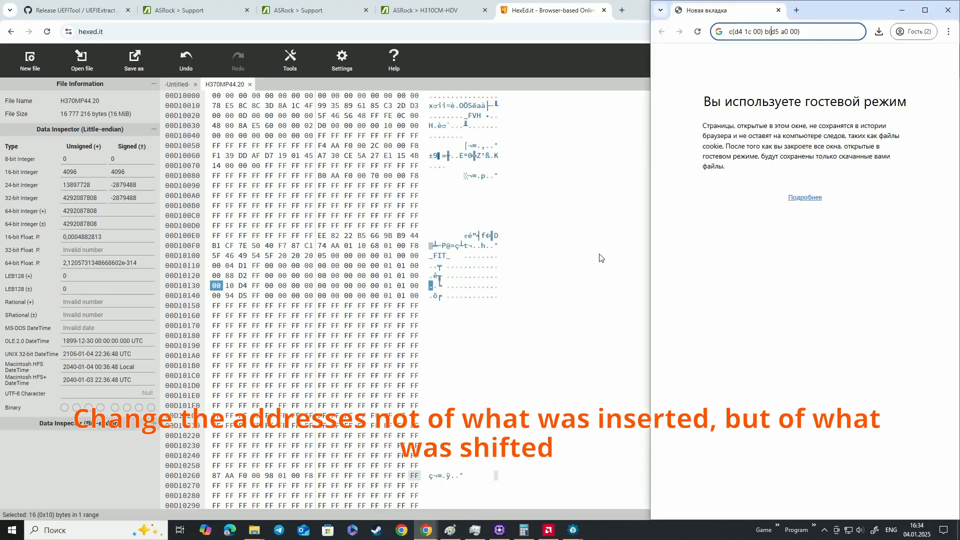
{"action": "left_click_drag", "start_coordinate": [822, 11], "coordinate": [811, 66]}
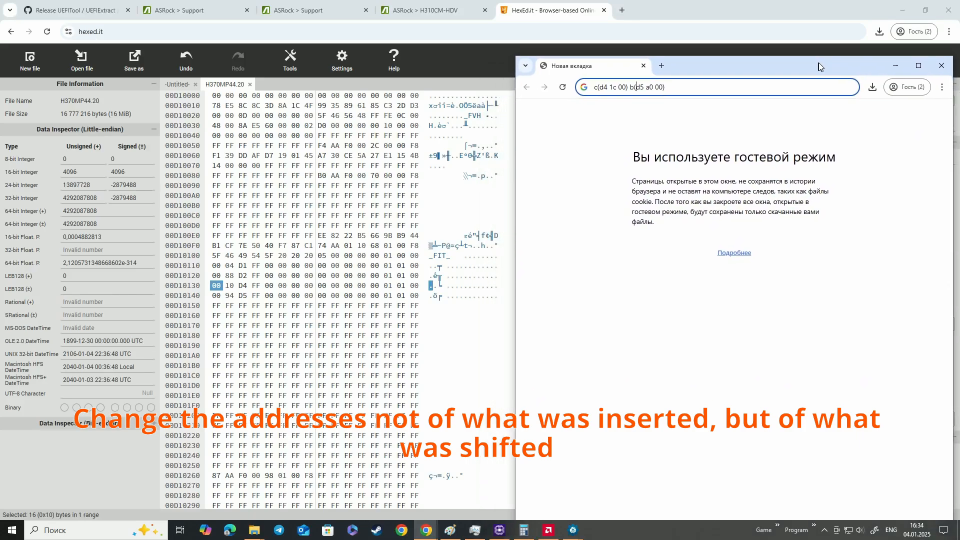
{"action": "left_click", "coordinate": [230, 286]}
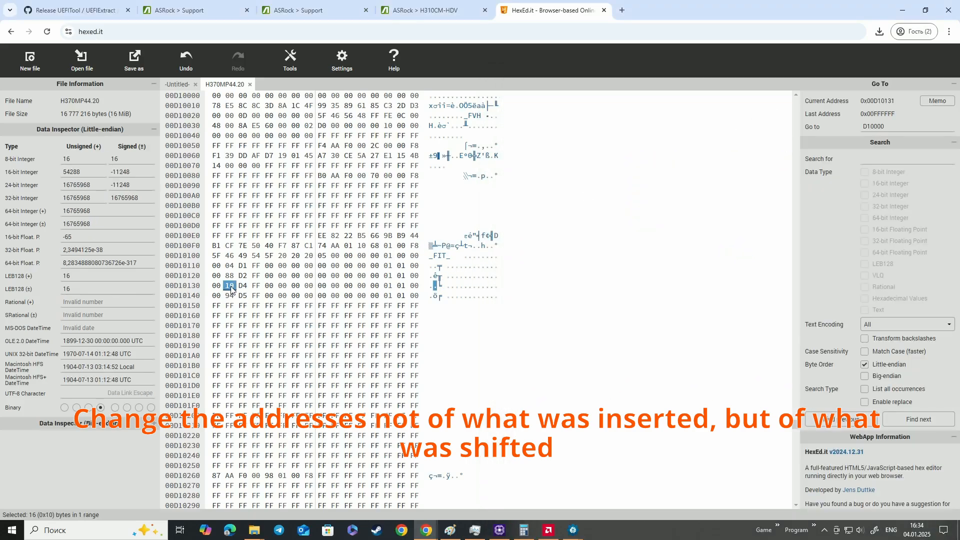
{"action": "type", "text": "1C"}
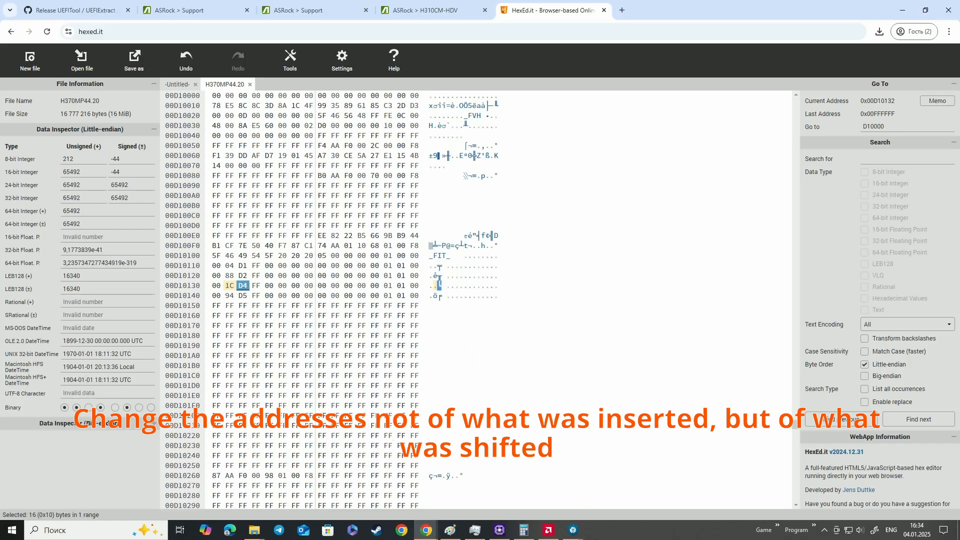
Recheck the noted addresses and change the second byte of FIT line D10140 to A0
{"action": "mouse_move", "coordinate": [481, 484]}
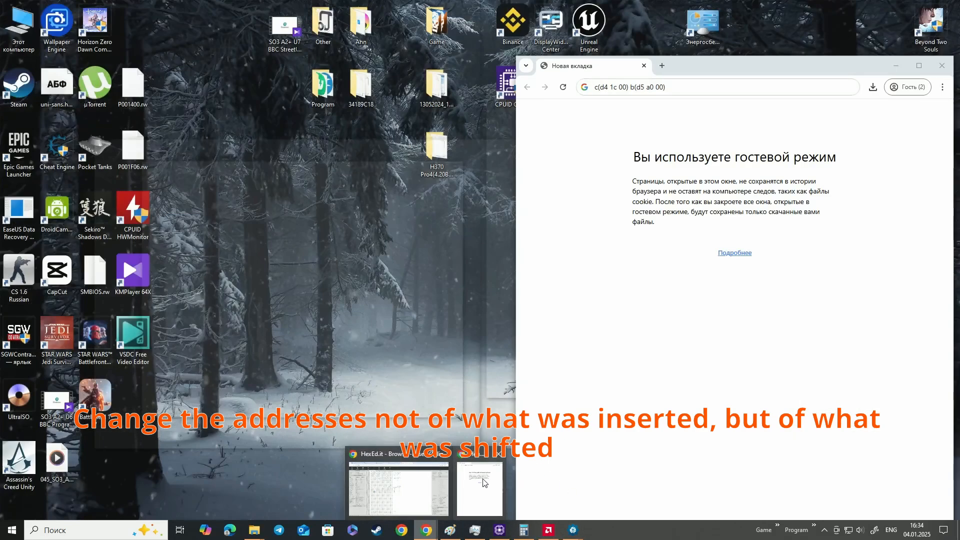
{"action": "left_click", "coordinate": [481, 484]}
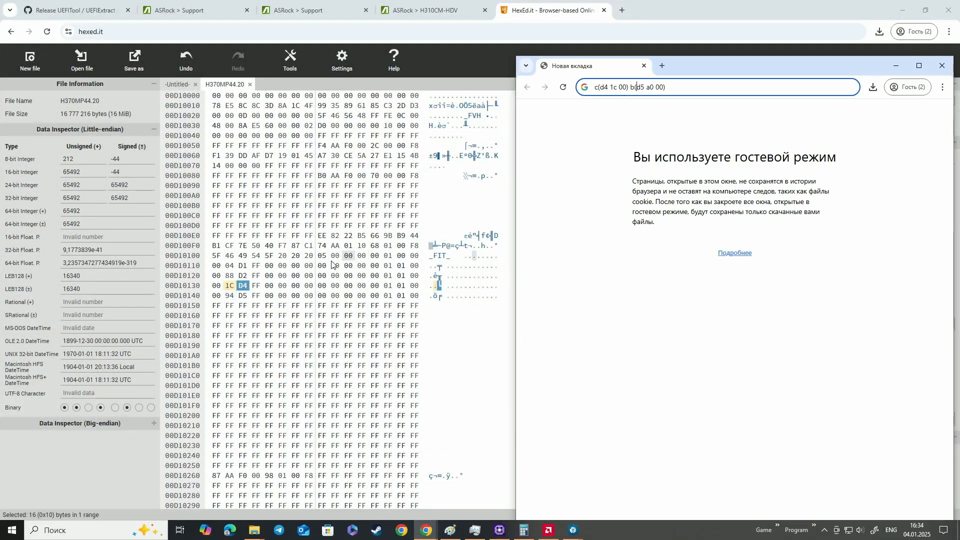
{"action": "left_click", "coordinate": [230, 299]}
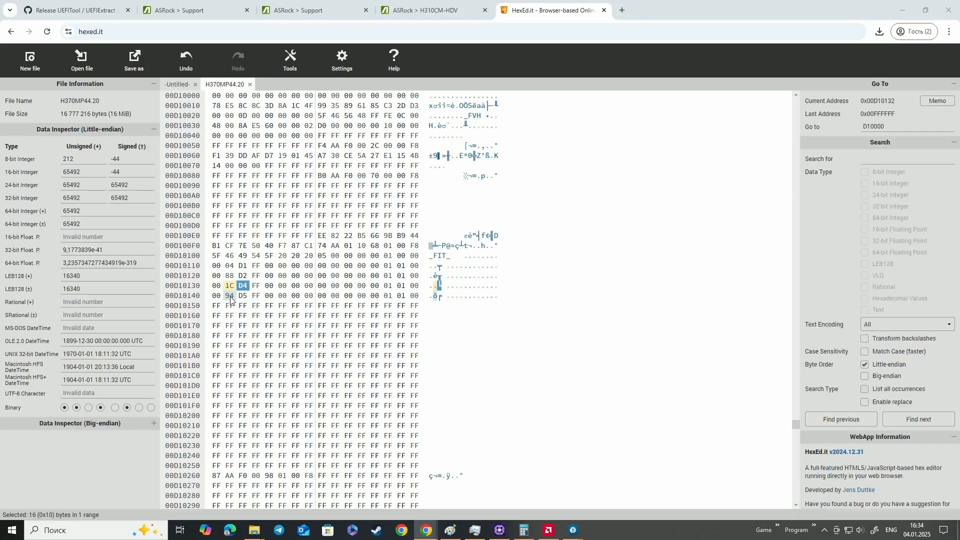
{"action": "type", "text": "A"}
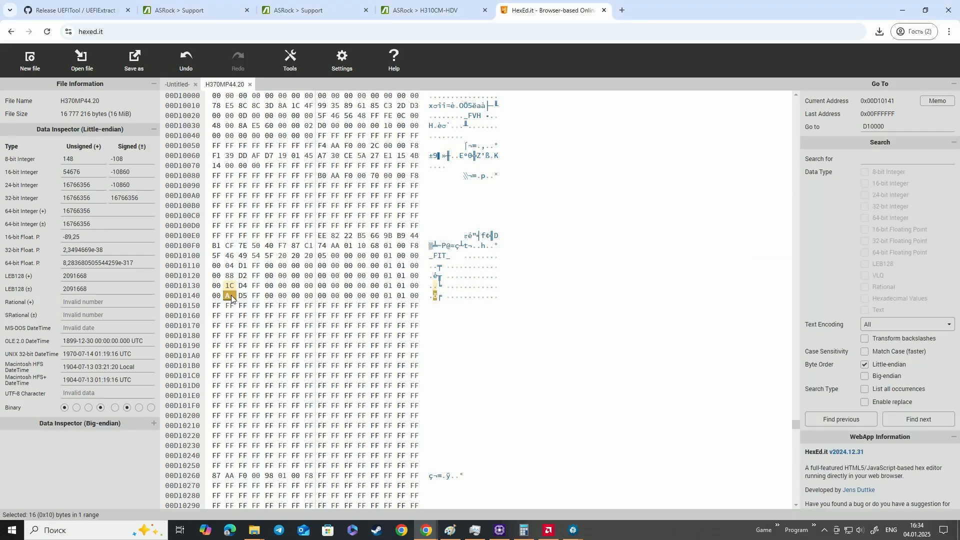
{"action": "type", "text": "0"}
{"action": "left_click", "coordinate": [375, 345]}
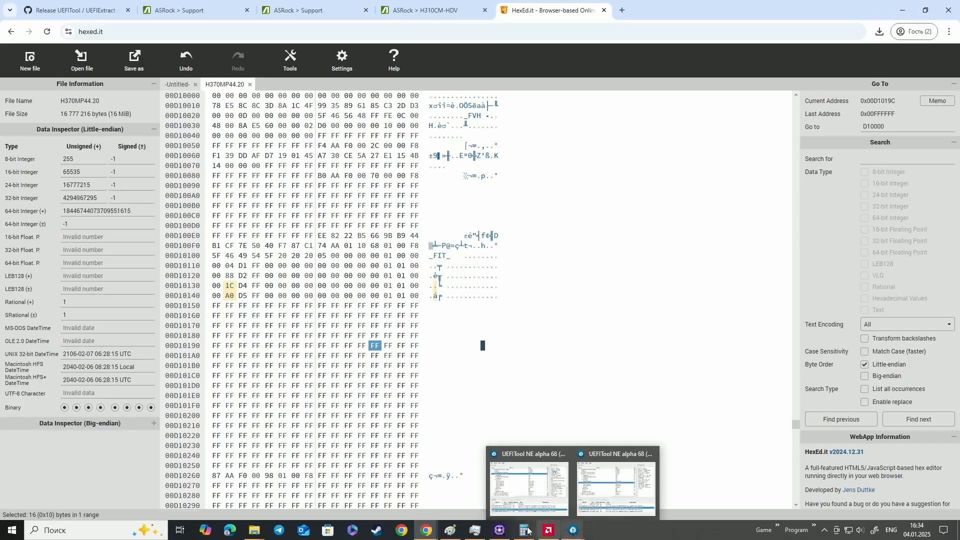
Compare the edited FIT bytes with the noted addresses and the reversed-order address diagram in Paint
{"action": "left_click", "coordinate": [428, 484]}
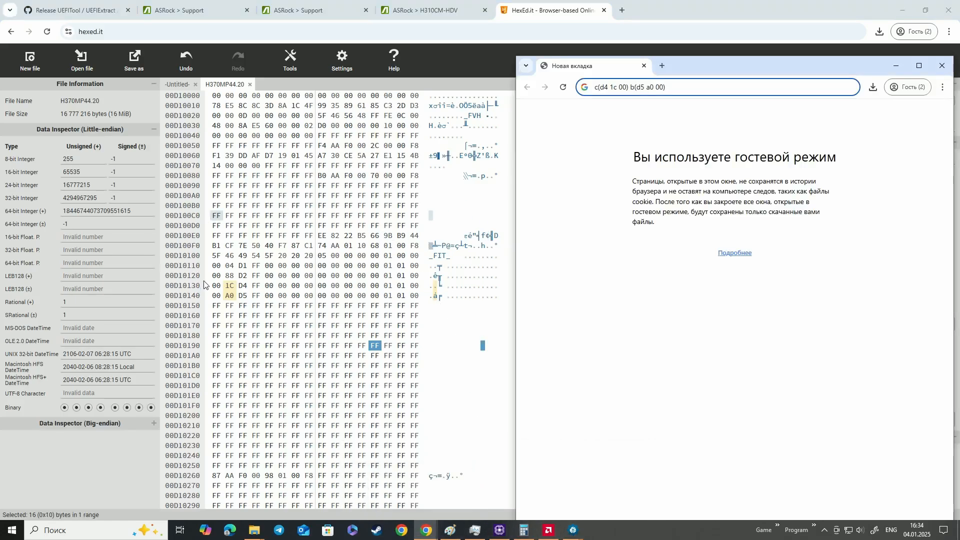
{"action": "left_click", "coordinate": [451, 533]}
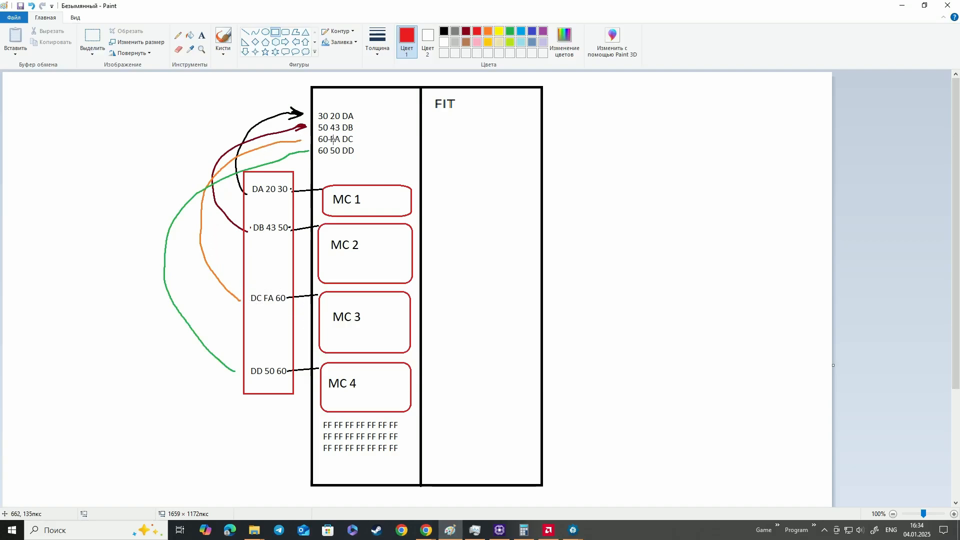
{"action": "left_click", "coordinate": [902, 5]}
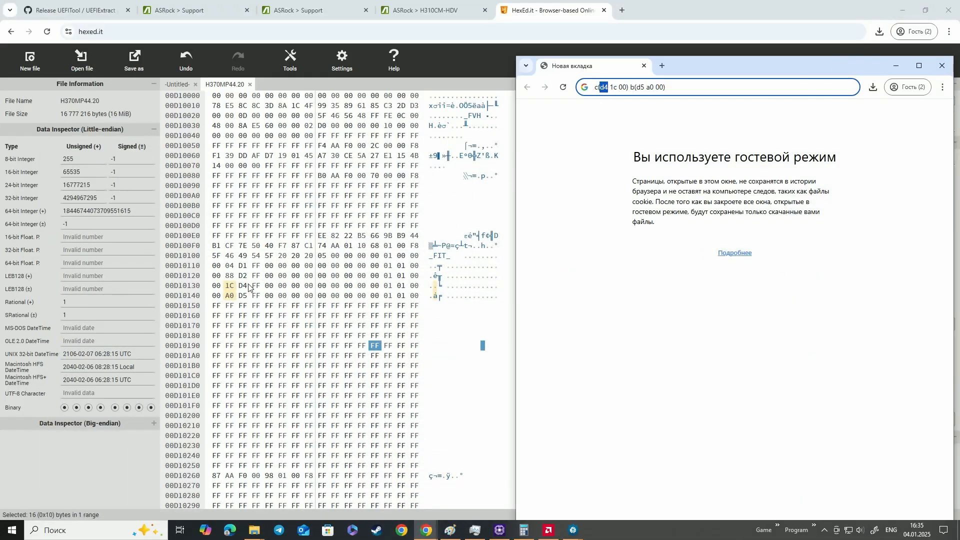
{"action": "double_click", "coordinate": [613, 88]}
{"action": "double_click", "coordinate": [622, 87]}
{"action": "double_click", "coordinate": [638, 87]}
{"action": "double_click", "coordinate": [648, 87]}
{"action": "double_click", "coordinate": [658, 87]}
Save the edited image over the existing H370MP44.20 in the H370M Pro4(4.20)ROM folder
{"action": "left_click", "coordinate": [132, 60]}
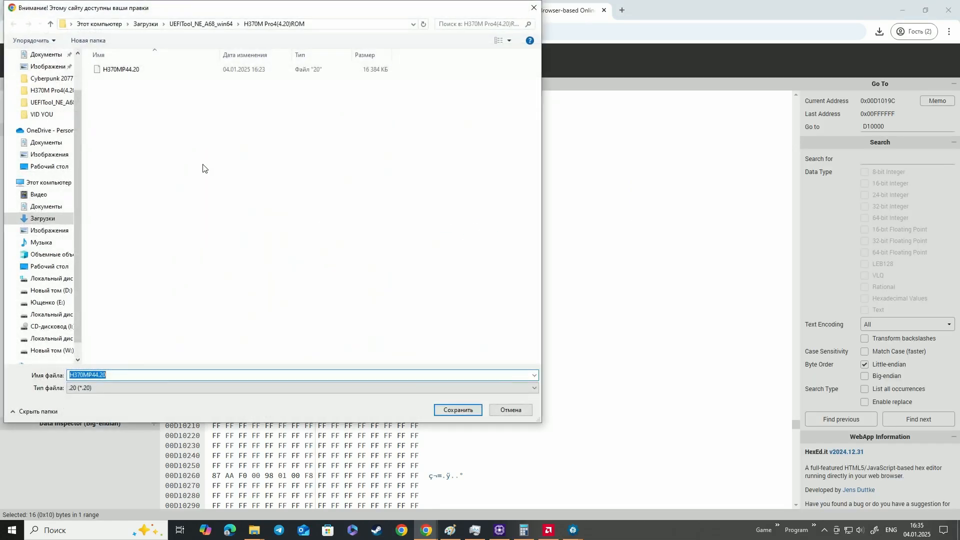
{"action": "left_click", "coordinate": [176, 72]}
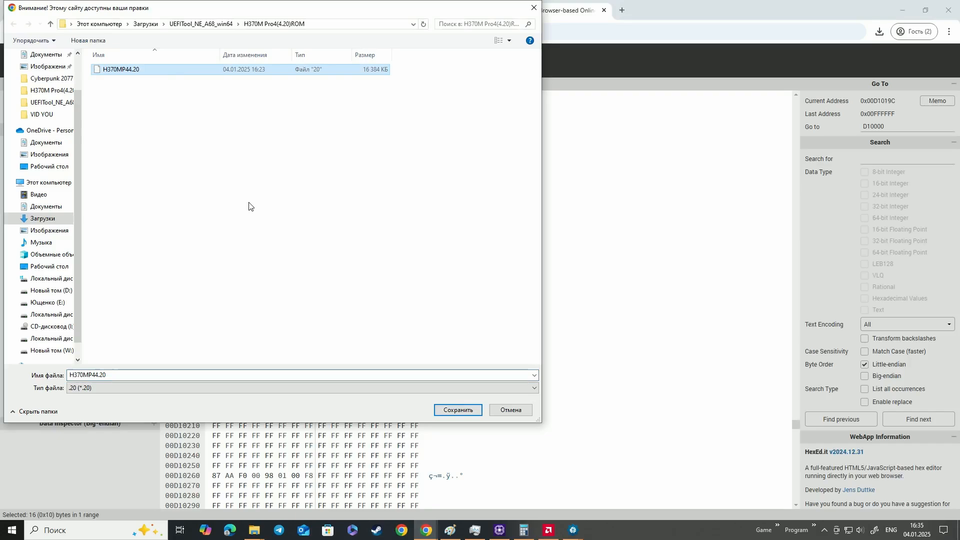
{"action": "left_click", "coordinate": [460, 411]}
{"action": "left_click", "coordinate": [505, 266]}
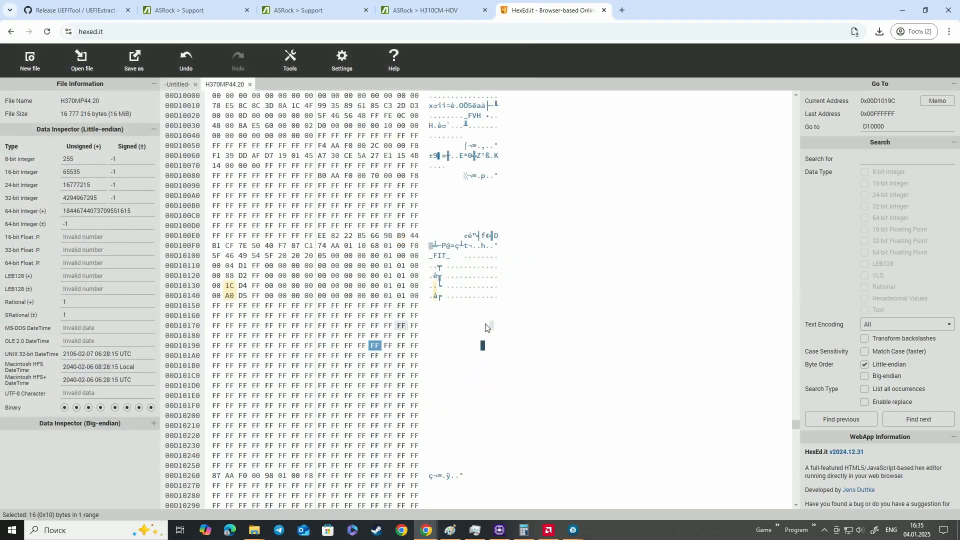
Minimize the browser windows and close the UEFITool window showing H3CMHDV4.30G
{"action": "left_click", "coordinate": [910, 8]}
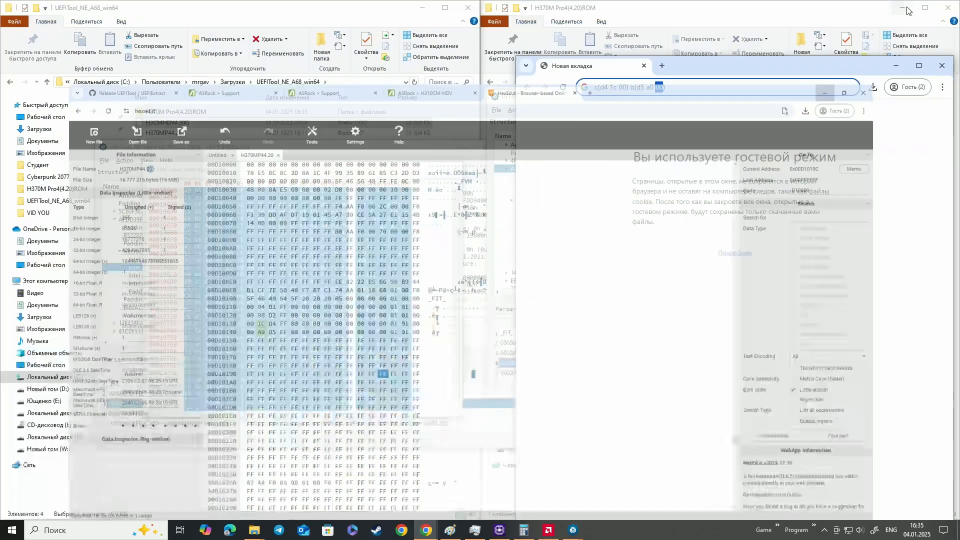
{"action": "left_click", "coordinate": [452, 170]}
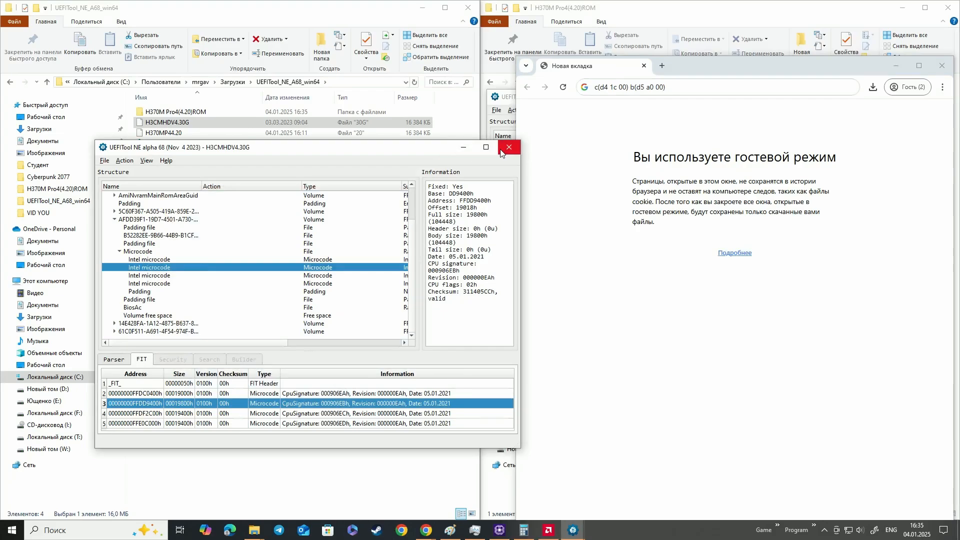
{"action": "left_click", "coordinate": [905, 68]}
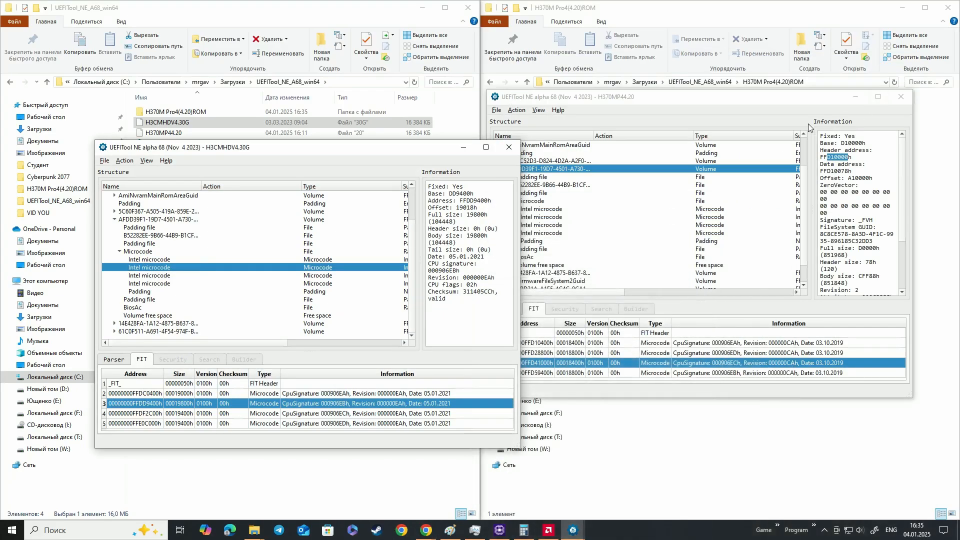
{"action": "mouse_move", "coordinate": [701, 97]}
{"action": "left_mouse_down"}
{"action": "mouse_move", "coordinate": [742, 90]}
{"action": "mouse_move", "coordinate": [704, 96]}
{"action": "left_mouse_up"}
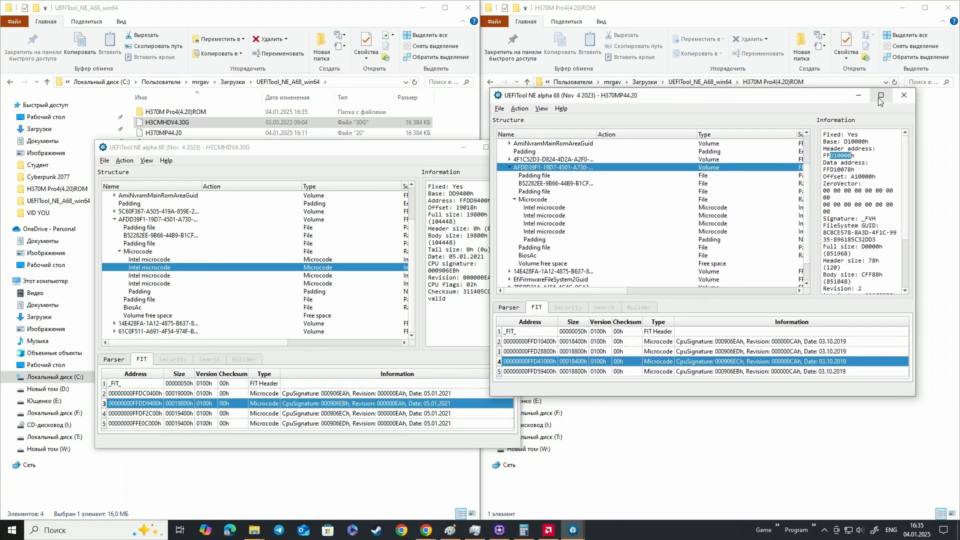
{"action": "left_click_drag", "start_coordinate": [415, 148], "coordinate": [428, 161]}
{"action": "left_click", "coordinate": [520, 162]}
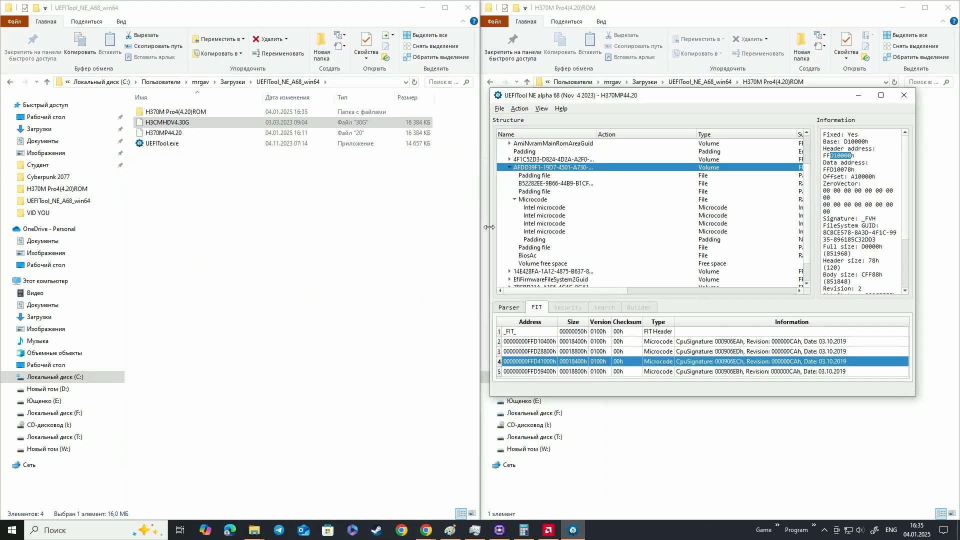
Open the saved H370MP44.20 from the H370M Pro4(4.20)ROM folder in UEFITool and place its window for viewing
{"action": "double_click", "coordinate": [228, 113]}
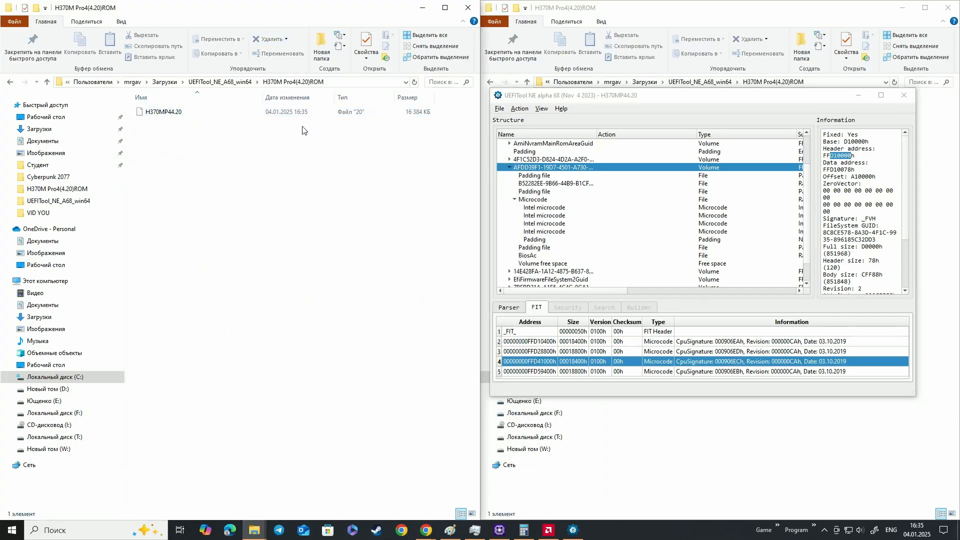
{"action": "left_click", "coordinate": [209, 117]}
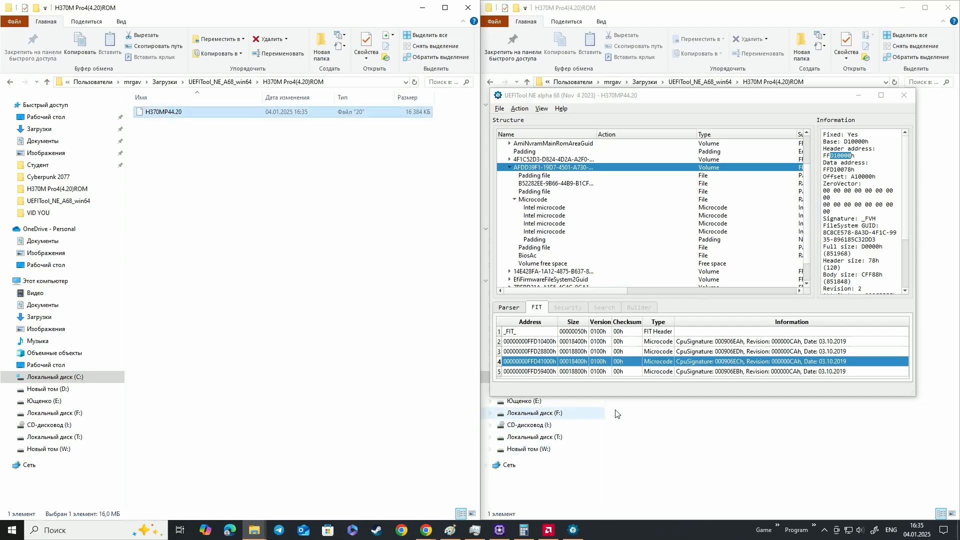
{"action": "left_click", "coordinate": [771, 453]}
{"action": "left_click", "coordinate": [228, 85]}
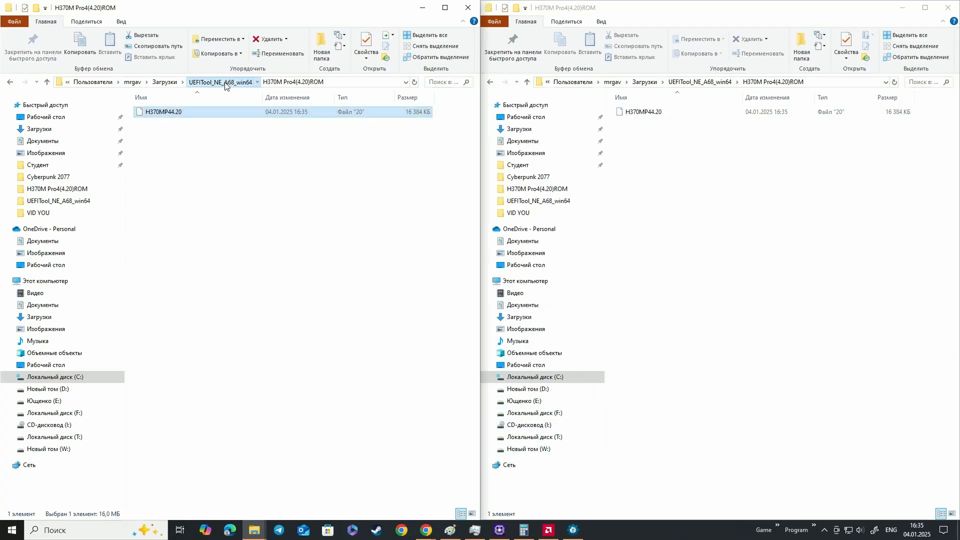
{"action": "left_click", "coordinate": [656, 115]}
{"action": "left_click_drag", "start_coordinate": [657, 115], "coordinate": [247, 149]}
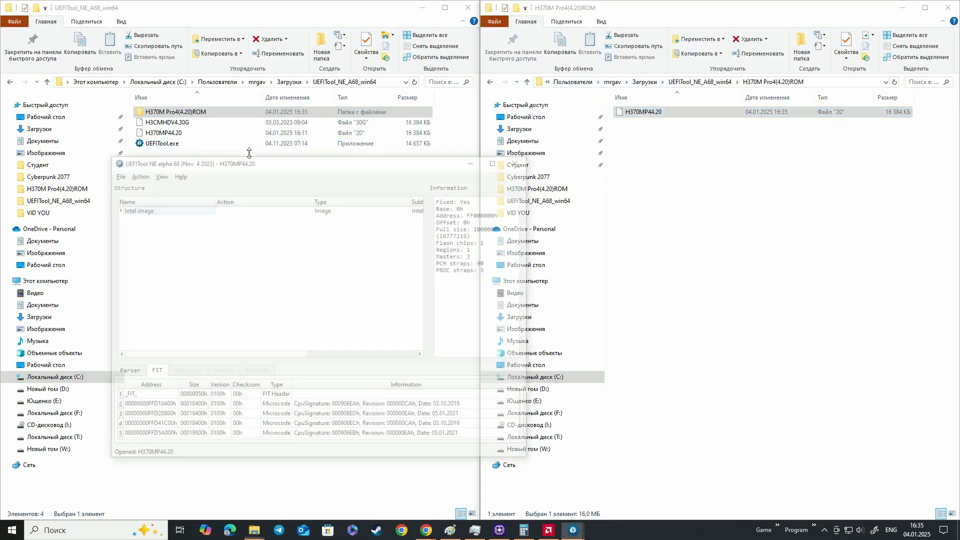
{"action": "left_click_drag", "start_coordinate": [379, 160], "coordinate": [443, 67]}
Locate the microcode of the last FIT entry in the image structure and inspect the padding after it
{"action": "left_click", "coordinate": [480, 345]}
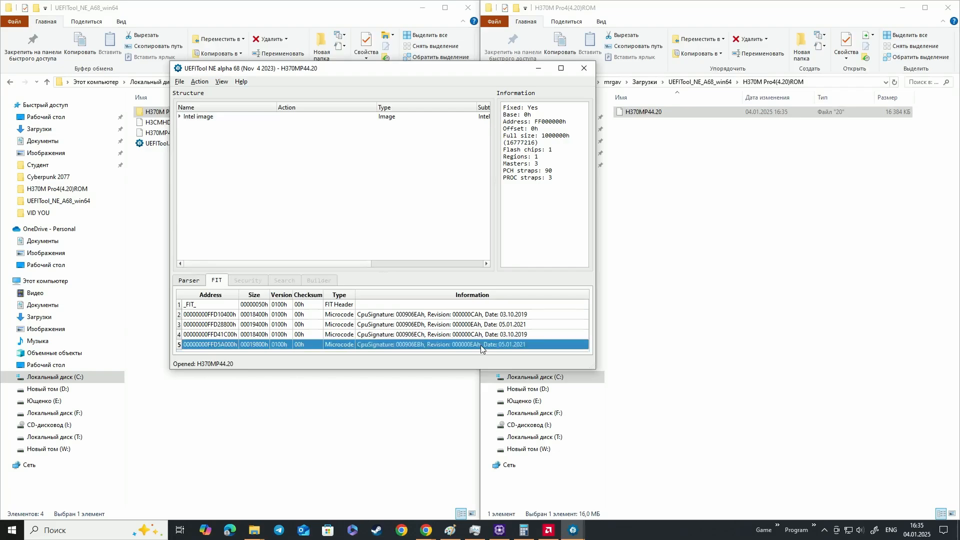
{"action": "double_click", "coordinate": [481, 345]}
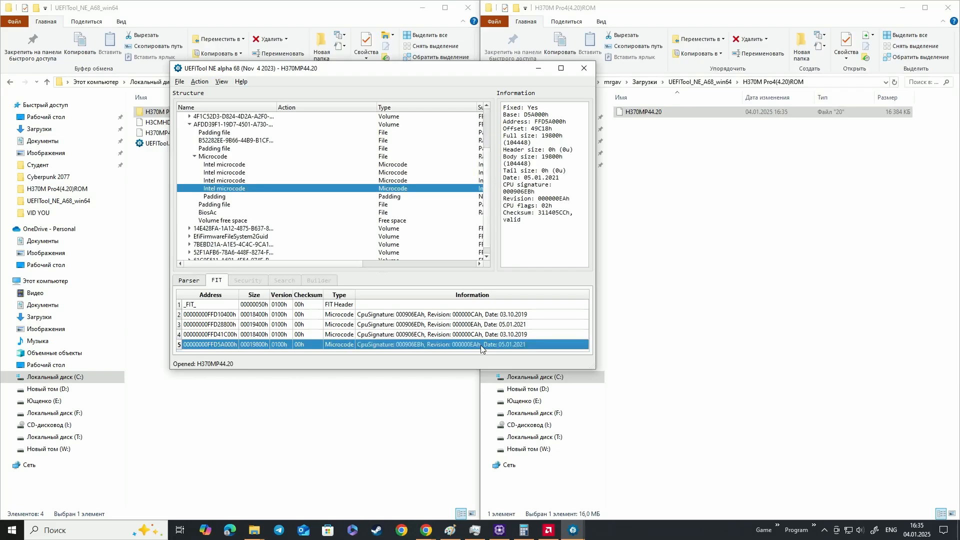
{"action": "left_click", "coordinate": [295, 197]}
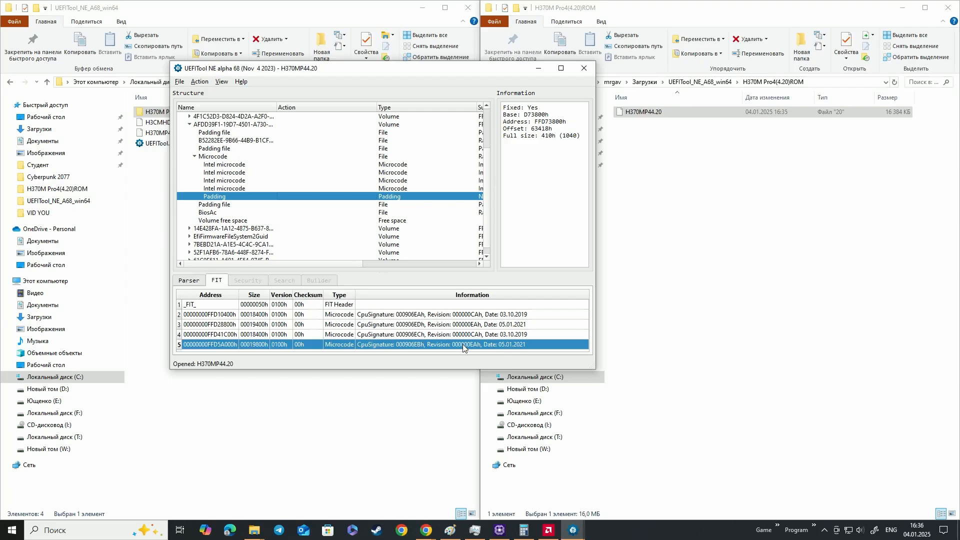
Check the address, CPU signature, revision and date of each microcode entry in the FIT table
{"action": "left_click", "coordinate": [424, 318]}
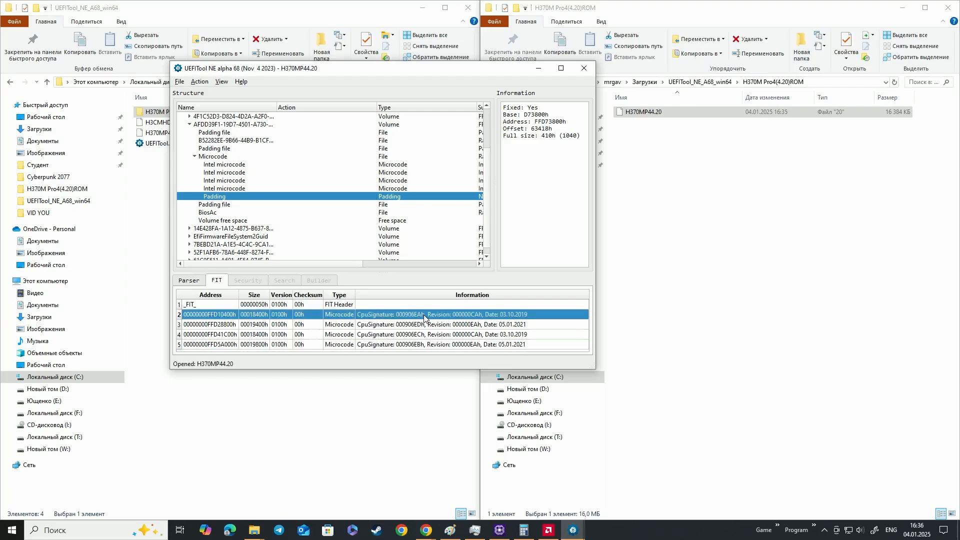
{"action": "left_click_drag", "start_coordinate": [426, 327], "coordinate": [429, 351]}
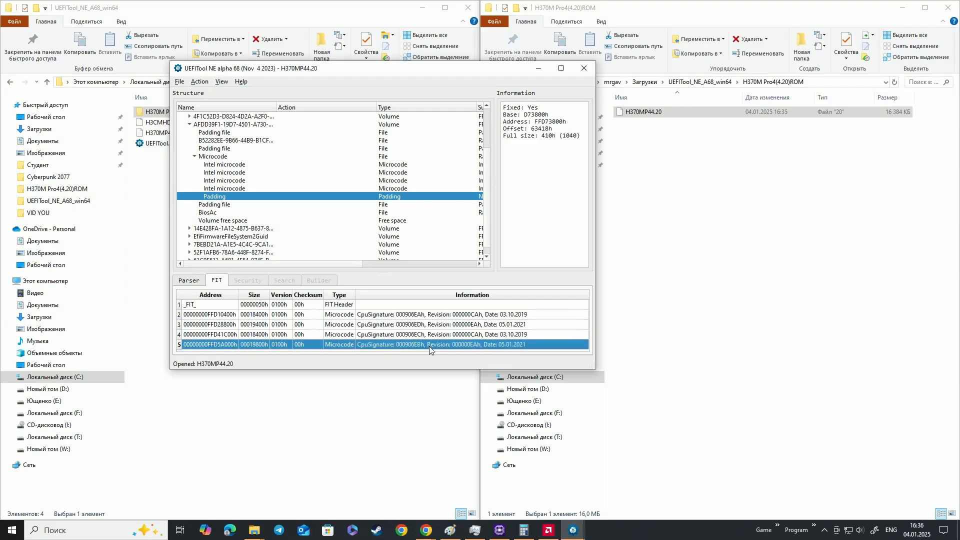
{"action": "left_click", "coordinate": [428, 326]}
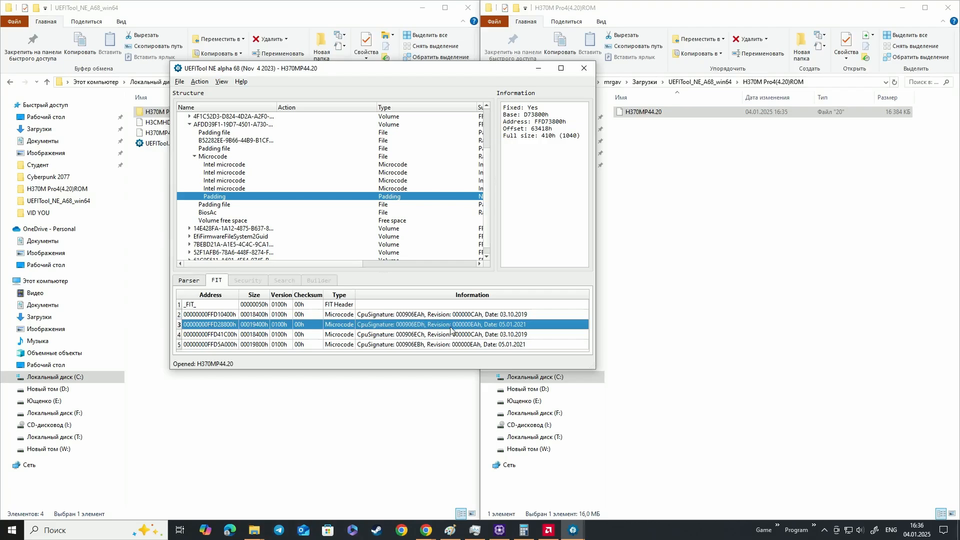
{"action": "left_click", "coordinate": [430, 335]}
{"action": "left_click", "coordinate": [420, 345]}
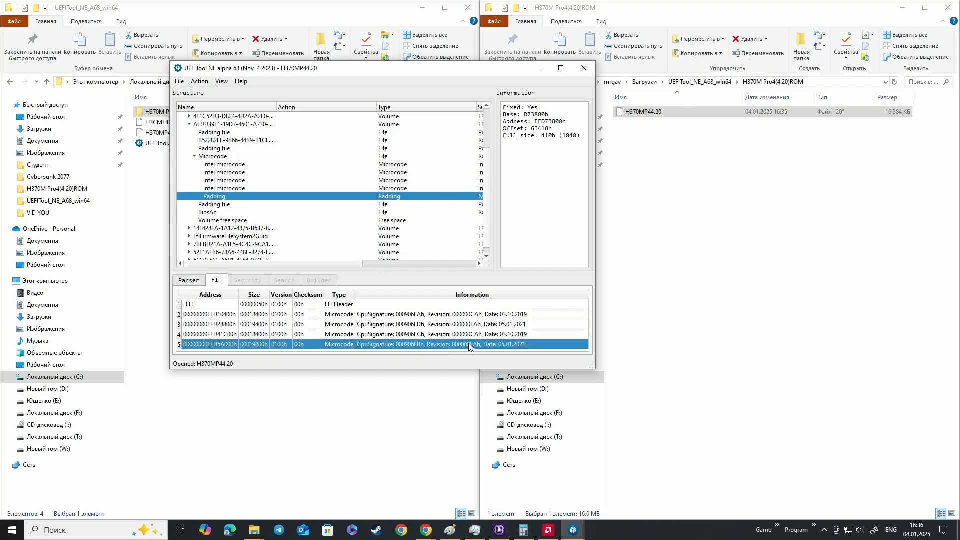
Inspect the four Intel microcodes and the trailing padding in the modified image's Microcode file, including the padding's full size
{"action": "left_click", "coordinate": [428, 325]}
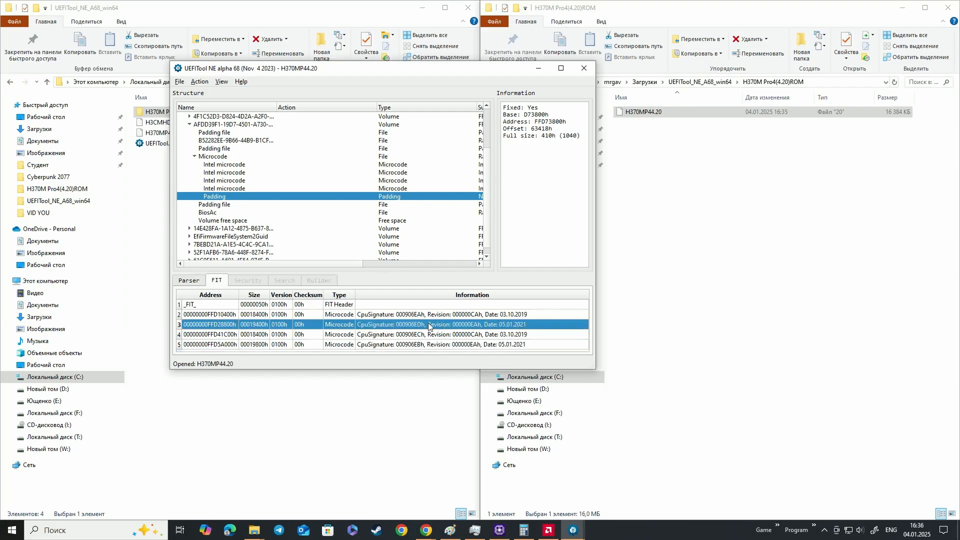
{"action": "left_click", "coordinate": [275, 188]}
{"action": "left_click", "coordinate": [272, 180]}
{"action": "left_click", "coordinate": [272, 172]}
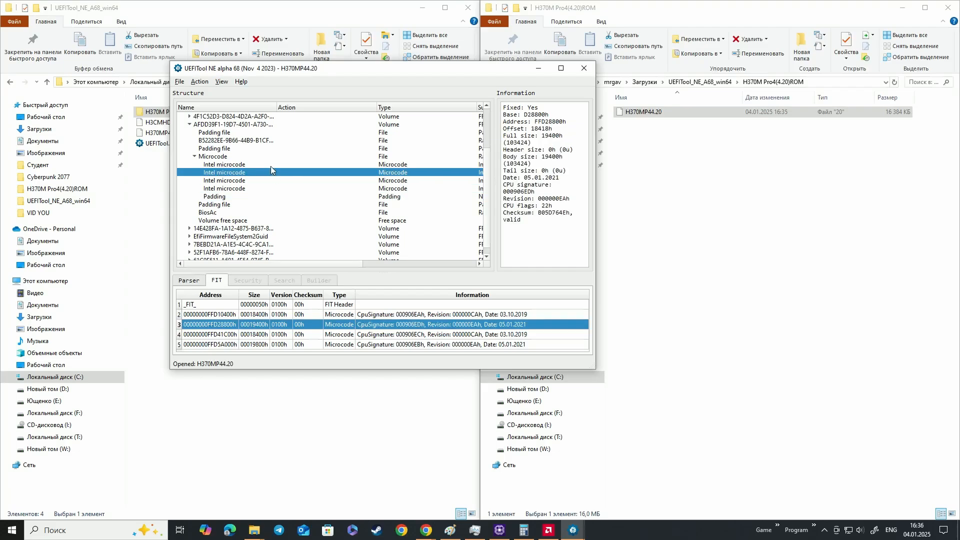
{"action": "left_click", "coordinate": [270, 164]}
{"action": "left_click", "coordinate": [271, 175]}
{"action": "left_click", "coordinate": [273, 181]}
{"action": "left_click", "coordinate": [274, 188]}
{"action": "left_click", "coordinate": [273, 198]}
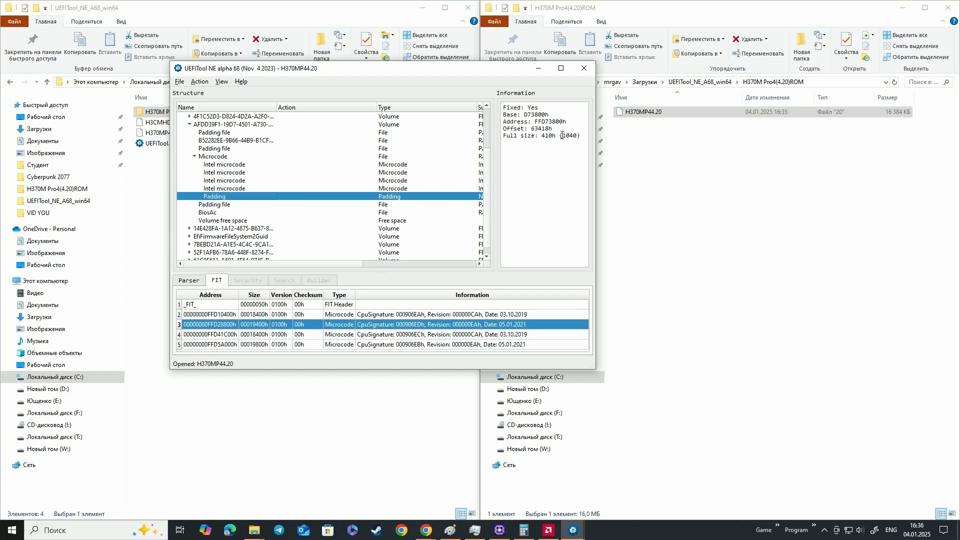
{"action": "left_click_drag", "start_coordinate": [562, 135], "coordinate": [580, 139]}
Minimize the modified image's window and open the original H370MP44.20 from the UEFITool_NE_A68_win64 folder in UEFITool
{"action": "left_click_drag", "start_coordinate": [424, 78], "coordinate": [555, 78]}
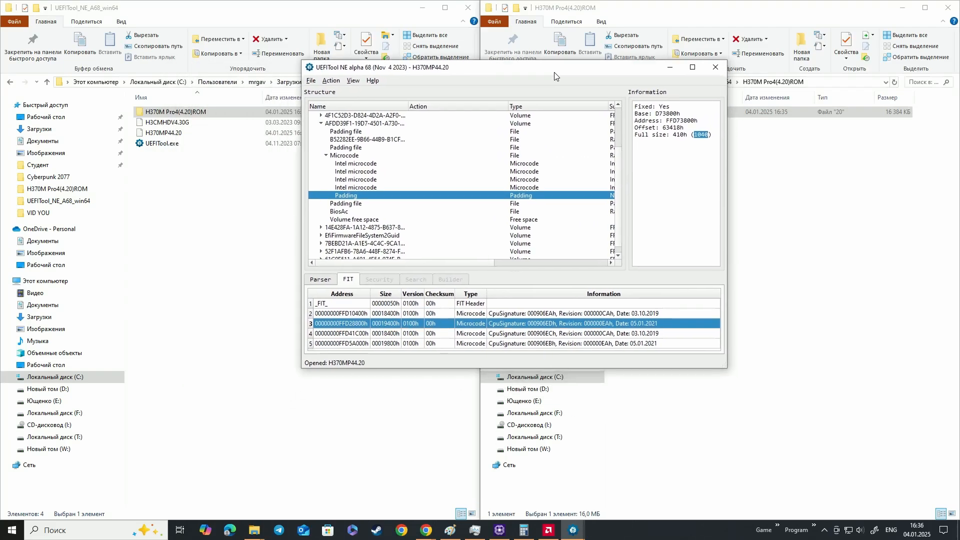
{"action": "left_click", "coordinate": [670, 73]}
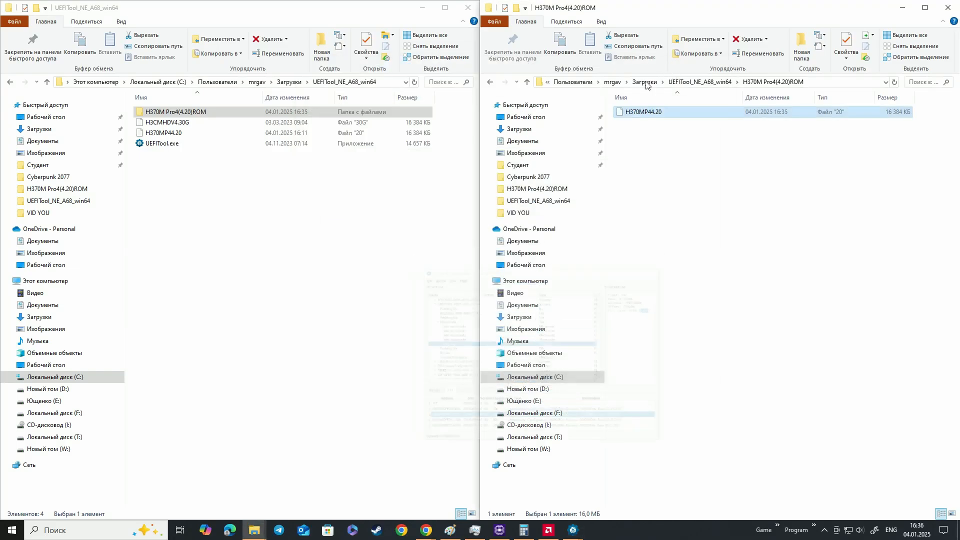
{"action": "left_click", "coordinate": [300, 115]}
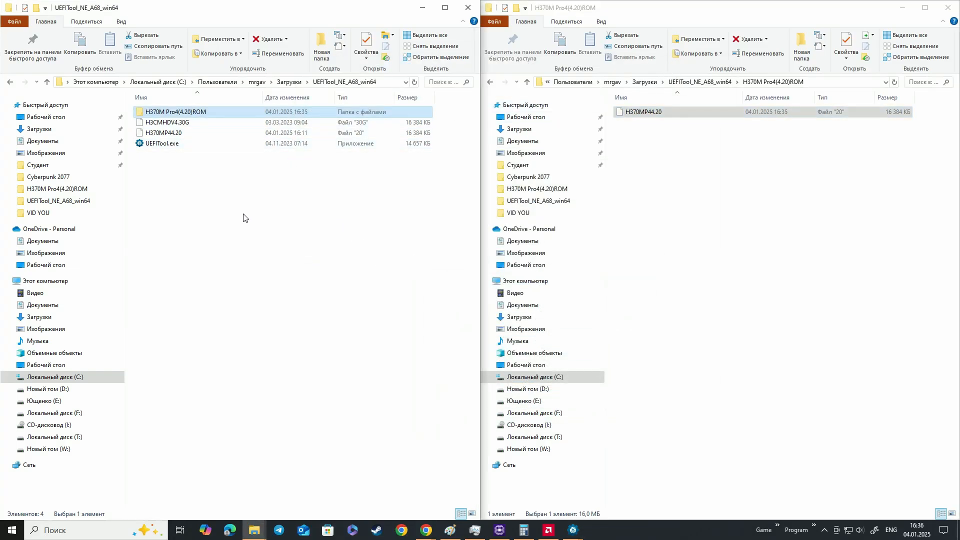
{"action": "left_click", "coordinate": [640, 112]}
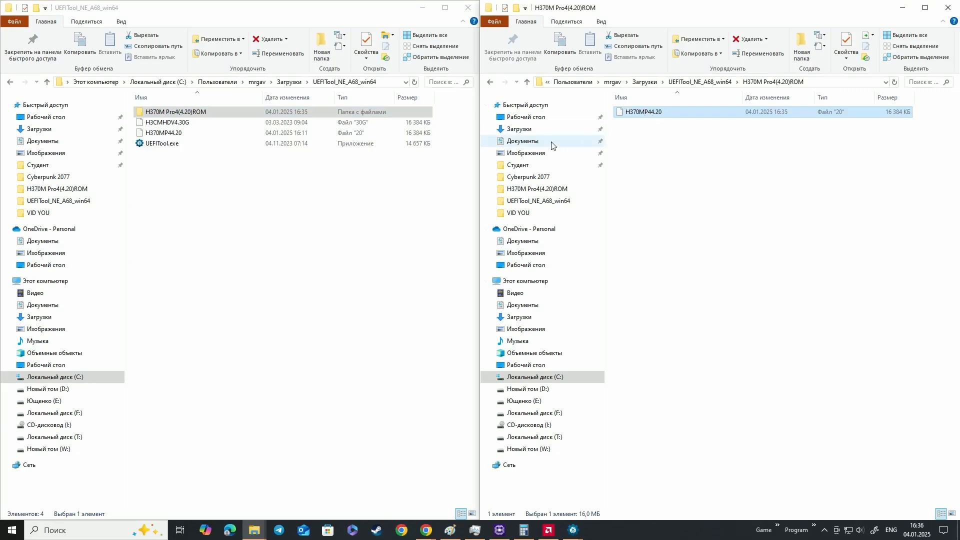
{"action": "left_click", "coordinate": [215, 134]}
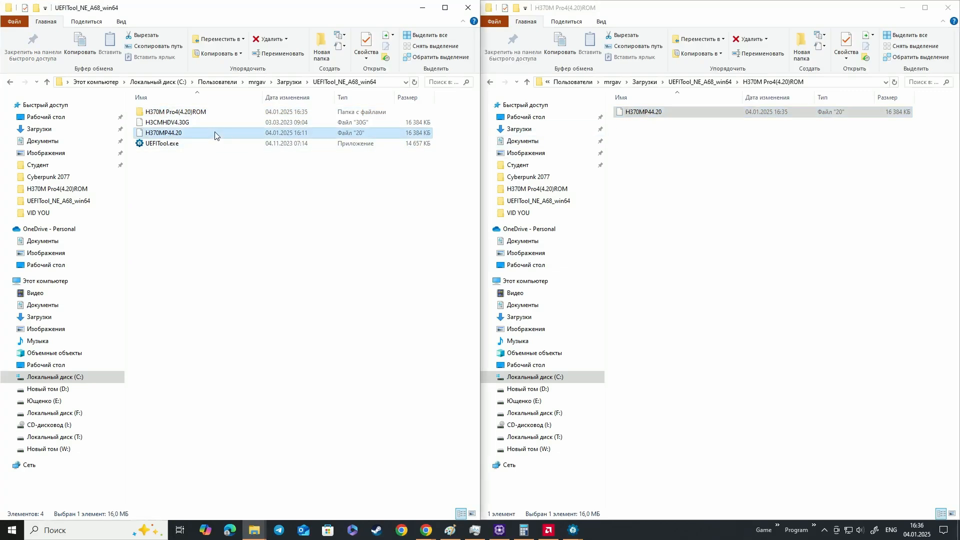
{"action": "left_click_drag", "start_coordinate": [215, 134], "coordinate": [196, 143]}
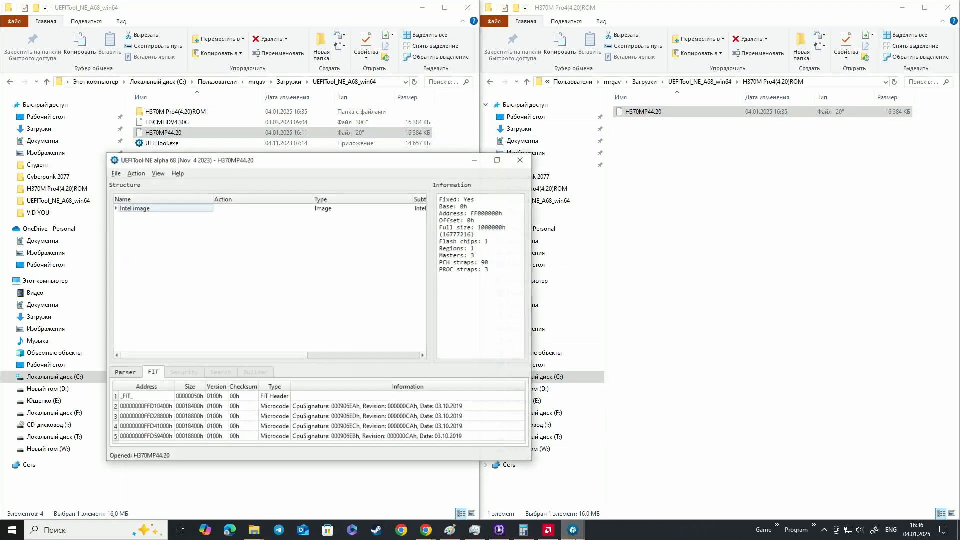
Restore the modified image's UEFITool window and arrange it side by side with the original image's window
{"action": "mouse_move", "coordinate": [572, 530]}
{"action": "mouse_move", "coordinate": [634, 497]}
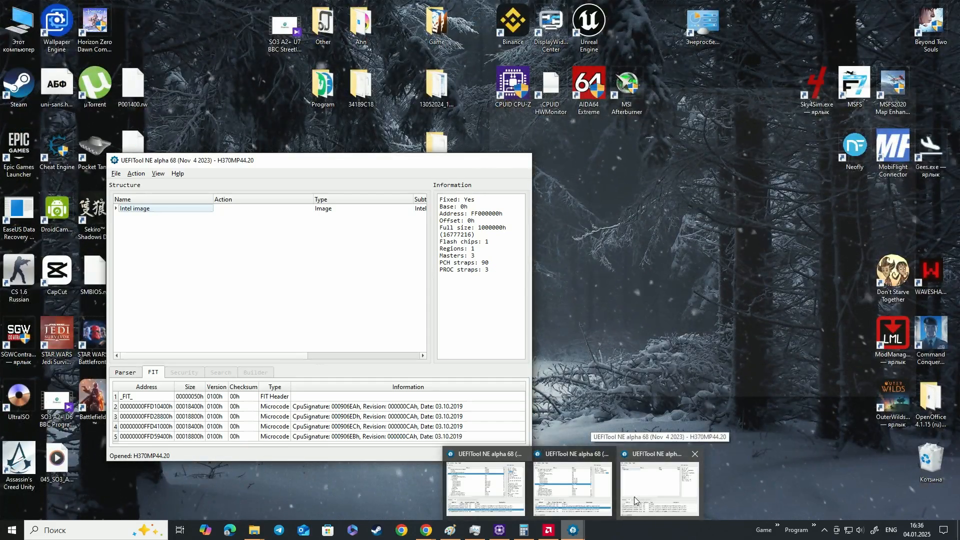
{"action": "mouse_move", "coordinate": [594, 494]}
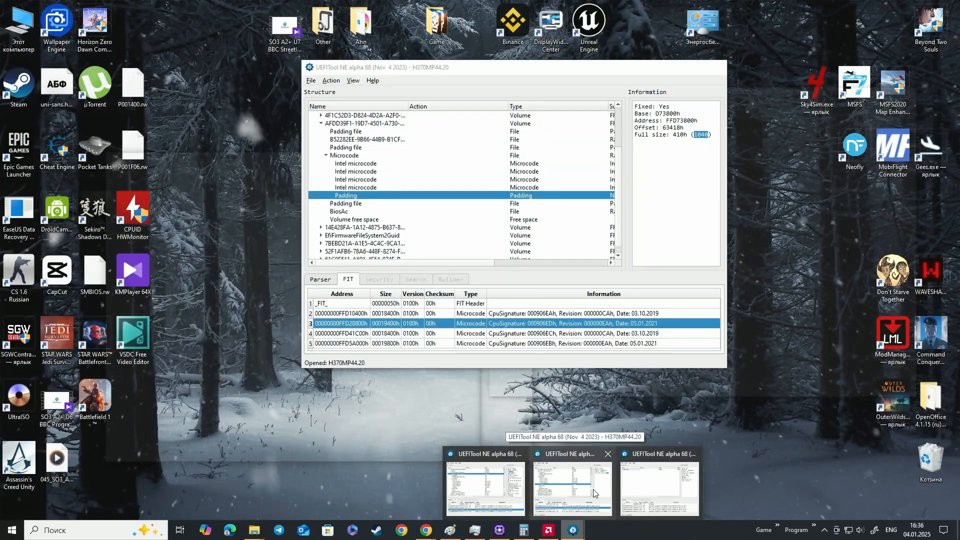
{"action": "left_click", "coordinate": [593, 494]}
{"action": "left_click_drag", "start_coordinate": [508, 70], "coordinate": [705, 128]}
{"action": "left_click_drag", "start_coordinate": [401, 165], "coordinate": [352, 116]}
Check the last three FIT entries of the modified image, its last Intel microcode and the padding after it
{"action": "left_click", "coordinate": [744, 381]}
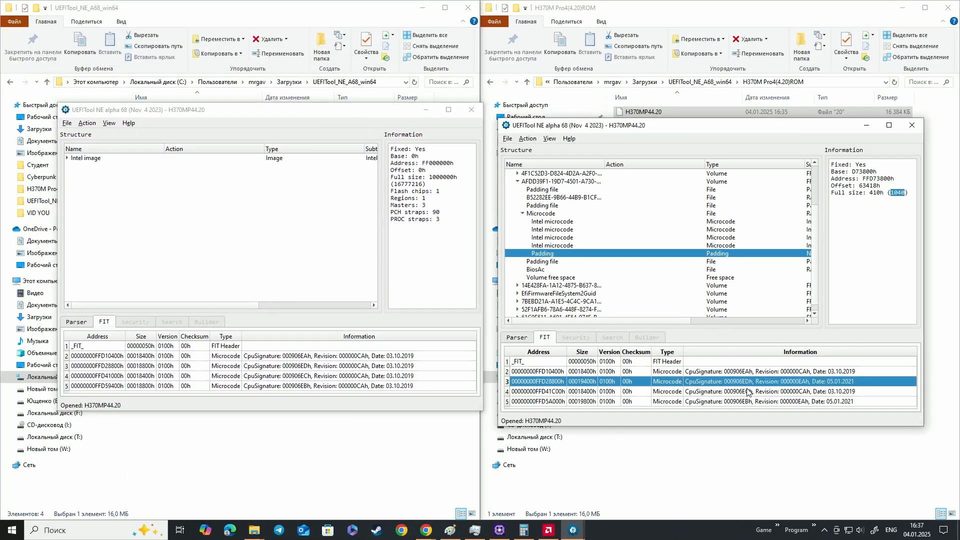
{"action": "left_click", "coordinate": [748, 392]}
{"action": "left_click", "coordinate": [750, 402]}
{"action": "left_click", "coordinate": [553, 245]}
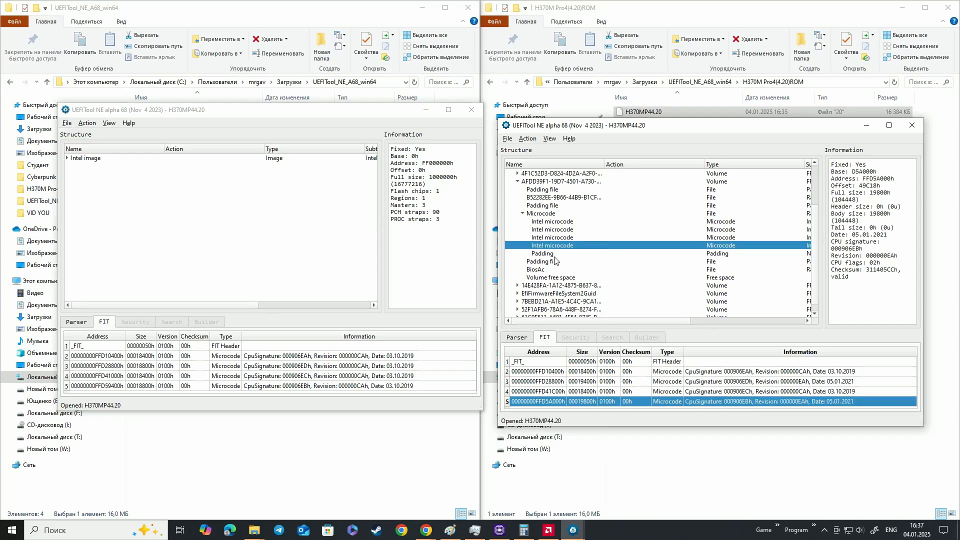
{"action": "left_click", "coordinate": [555, 256]}
Compare the parser messages of the original and modified images, including the FIT table lines at the end
{"action": "left_click", "coordinate": [77, 323]}
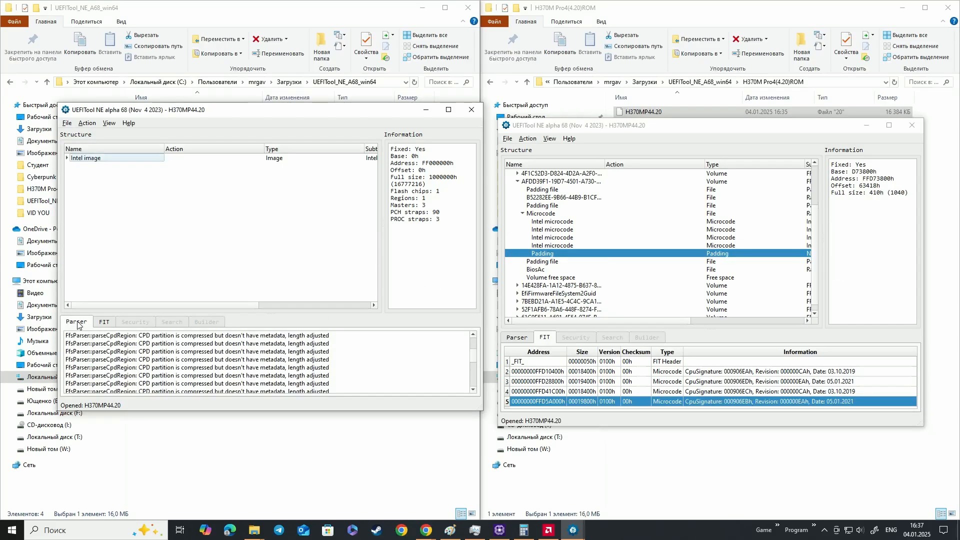
{"action": "scroll", "coordinate": [252, 367], "scroll_direction": "up", "scroll_amount": 3}
{"action": "left_click", "coordinate": [523, 342]}
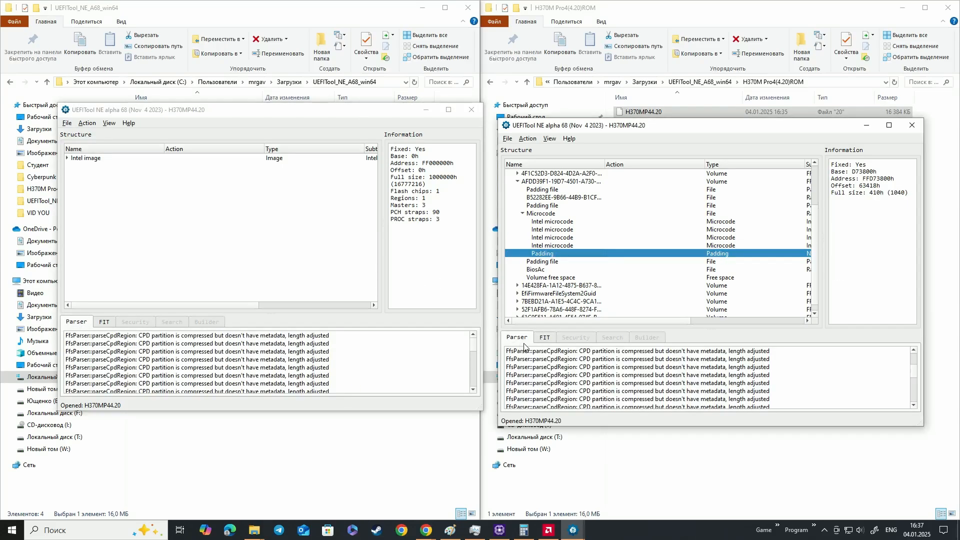
{"action": "scroll", "coordinate": [624, 370], "scroll_direction": "down", "scroll_amount": 2}
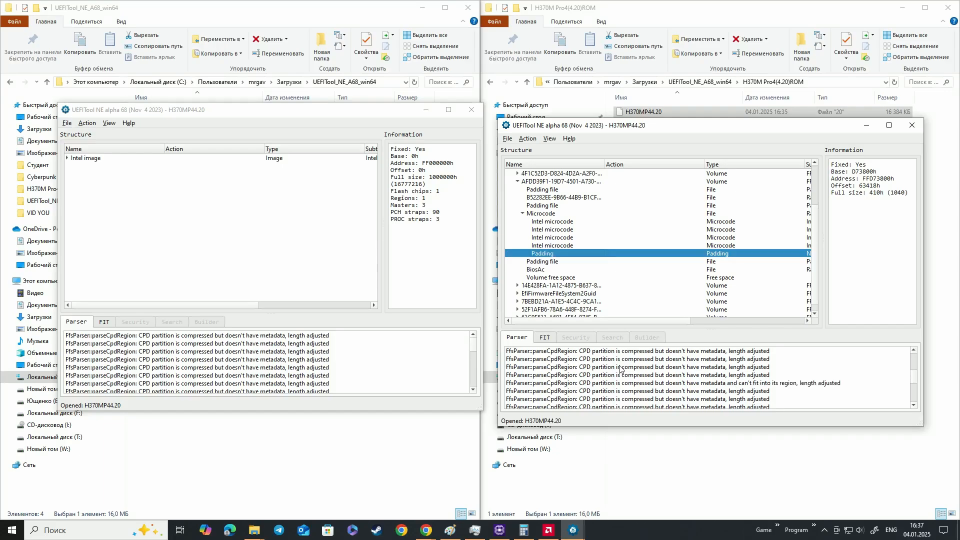
{"action": "left_click", "coordinate": [652, 386]}
{"action": "scroll", "coordinate": [372, 356], "scroll_direction": "down", "scroll_amount": 1}
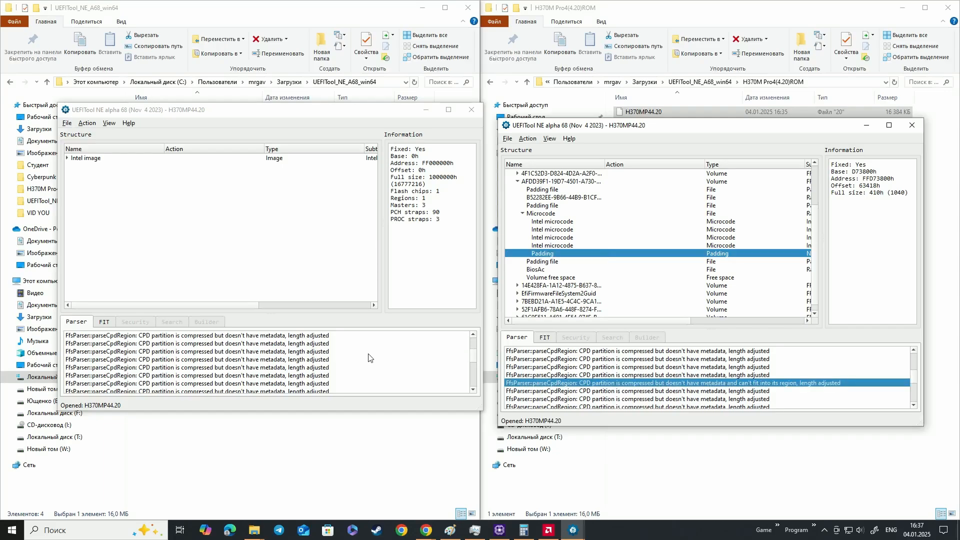
{"action": "left_click", "coordinate": [370, 373]}
{"action": "scroll", "coordinate": [370, 373], "scroll_direction": "down", "scroll_amount": 2}
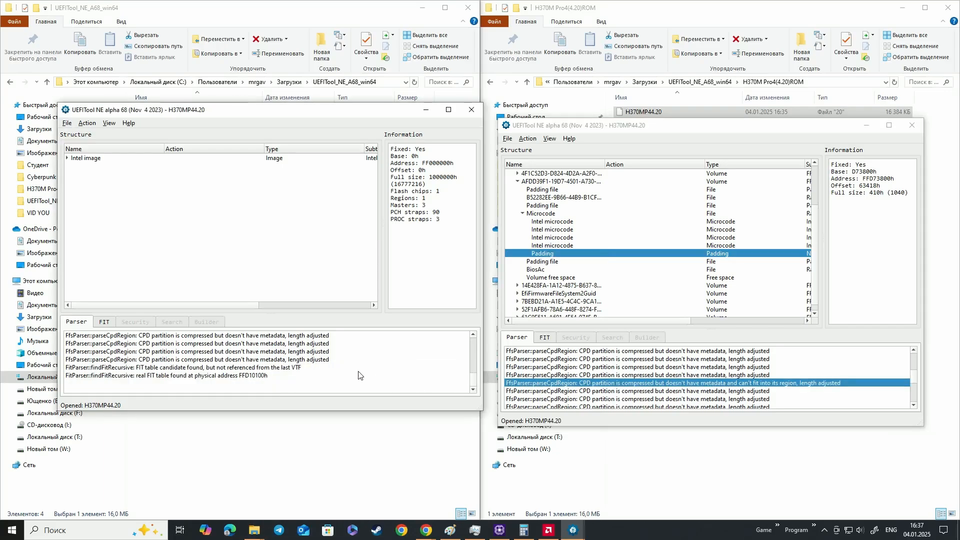
{"action": "left_click", "coordinate": [334, 370]}
{"action": "left_click", "coordinate": [334, 375]}
{"action": "scroll", "coordinate": [585, 394], "scroll_direction": "down", "scroll_amount": 2}
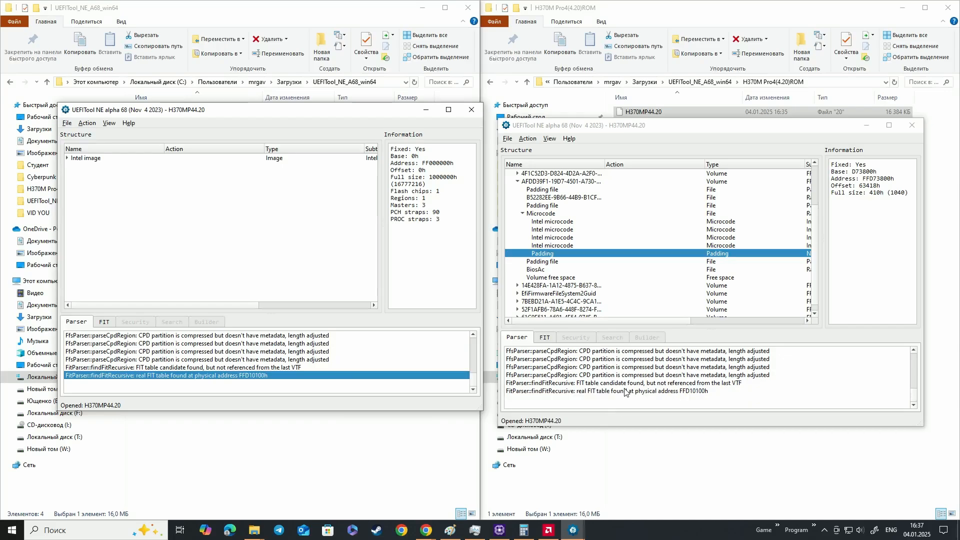
{"action": "left_click", "coordinate": [631, 384]}
{"action": "left_click", "coordinate": [632, 393]}
Compare the FIT tables of both images and locate the modified image's 000906EDh and 000906ECh microcodes in its structure
{"action": "left_click", "coordinate": [552, 338]}
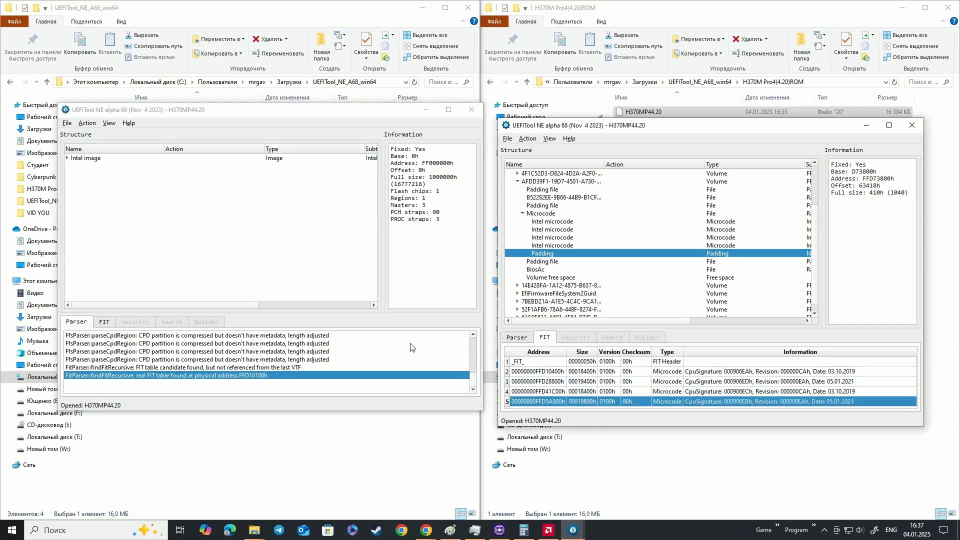
{"action": "left_click", "coordinate": [109, 321]}
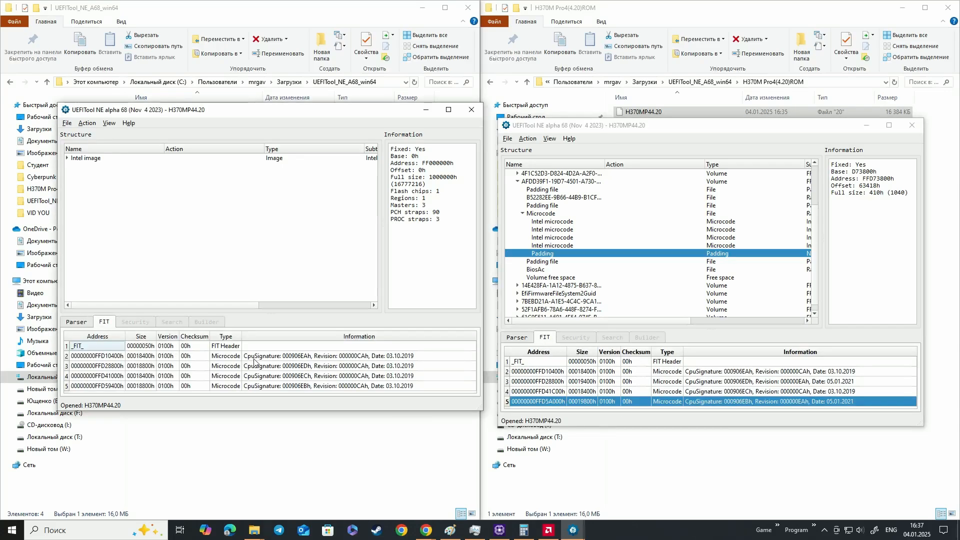
{"action": "left_click", "coordinate": [207, 358]}
{"action": "left_click", "coordinate": [220, 366]}
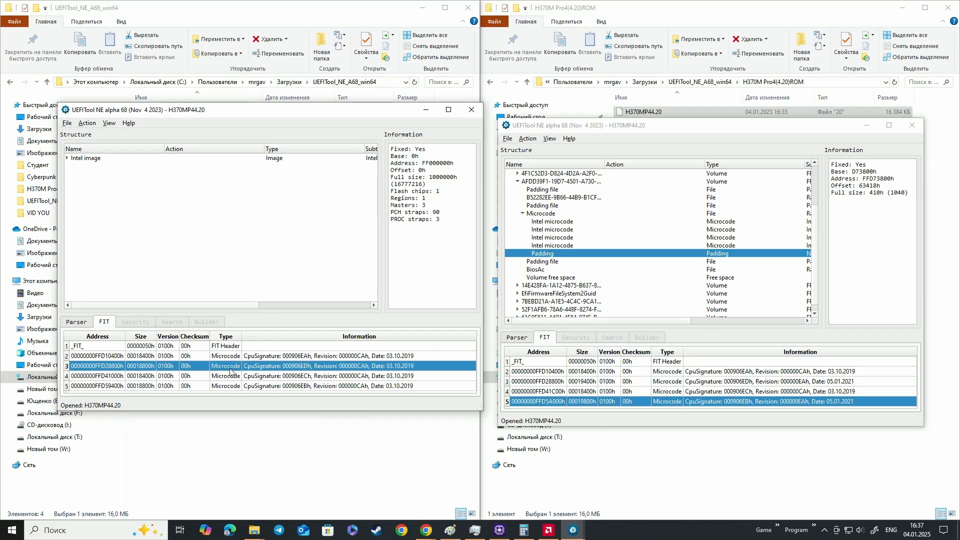
{"action": "double_click", "coordinate": [764, 383]}
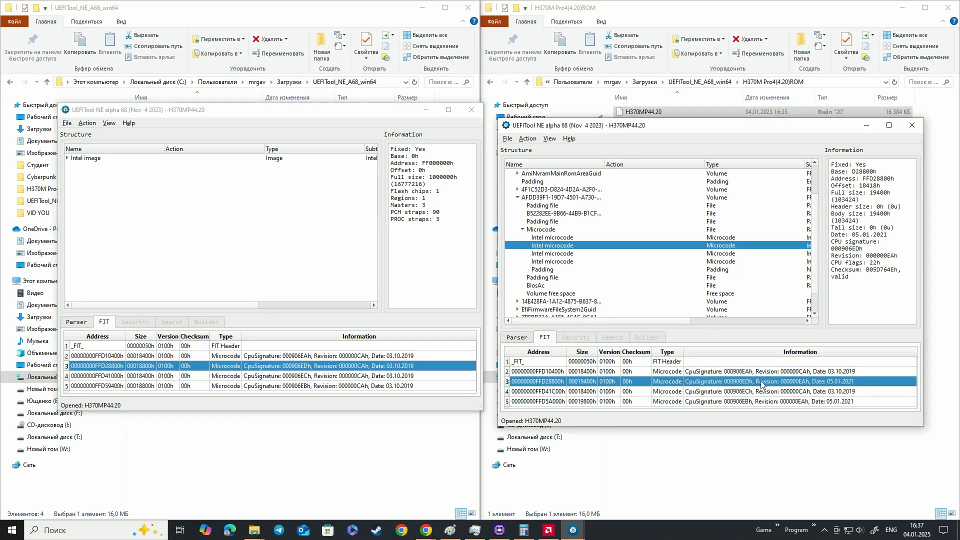
{"action": "left_click", "coordinate": [770, 393]}
{"action": "double_click", "coordinate": [770, 393]}
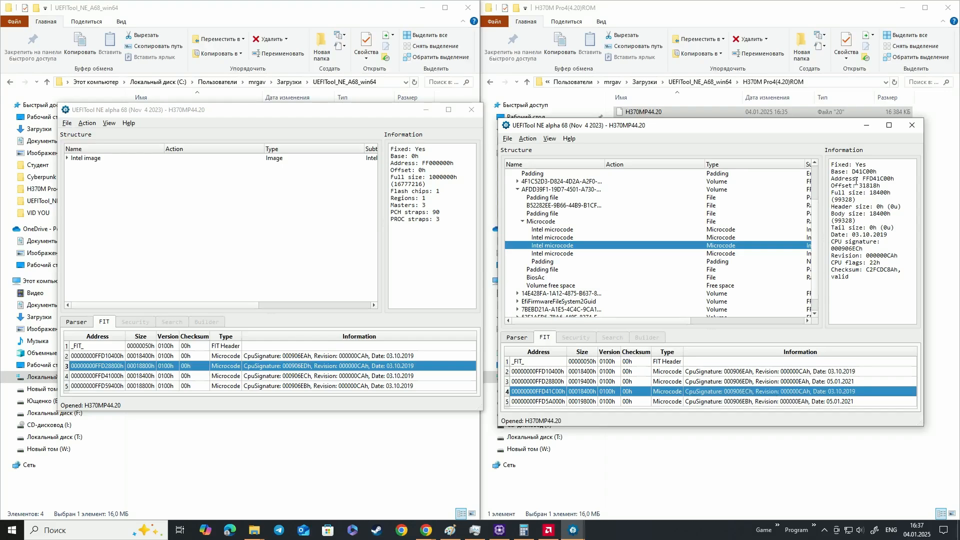
Check the addresses of the 000906ECh and 000906EBh microcodes against the address notes kept in the browser
{"action": "mouse_move", "coordinate": [871, 179]}
{"action": "left_mouse_down"}
{"action": "mouse_move", "coordinate": [888, 179]}
{"action": "mouse_move", "coordinate": [873, 178]}
{"action": "left_mouse_up"}
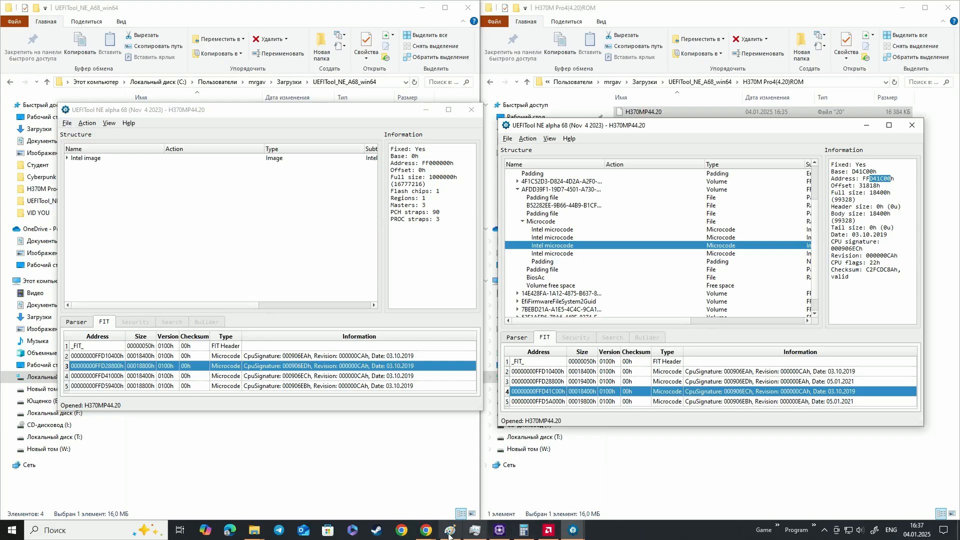
{"action": "mouse_move", "coordinate": [429, 531]}
{"action": "left_click", "coordinate": [478, 495]}
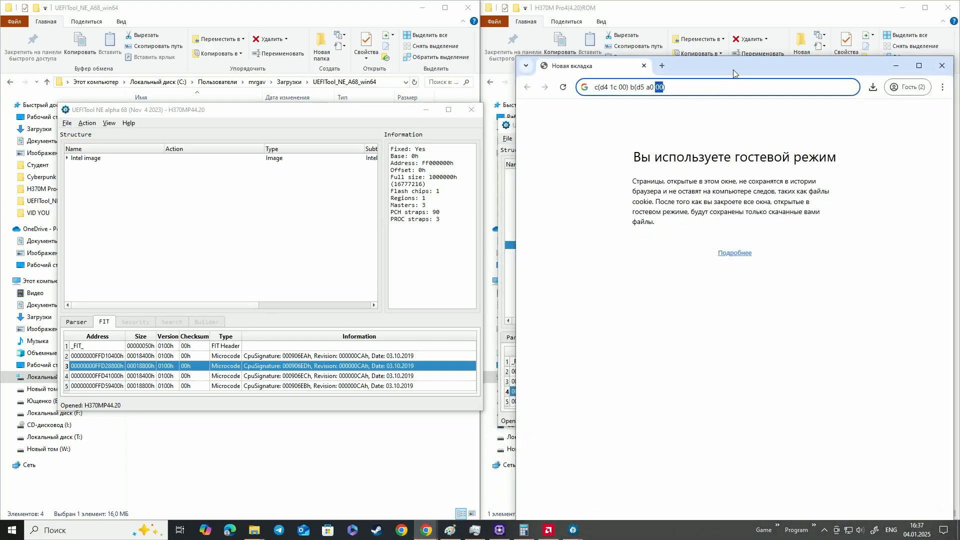
{"action": "left_click_drag", "start_coordinate": [733, 70], "coordinate": [401, 127]}
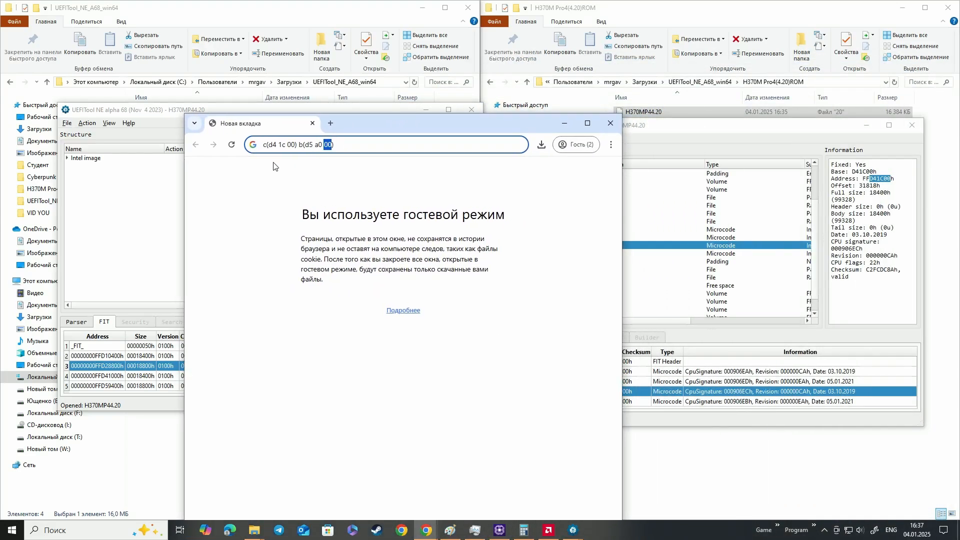
{"action": "left_click_drag", "start_coordinate": [268, 146], "coordinate": [329, 145]}
{"action": "left_click", "coordinate": [738, 253]}
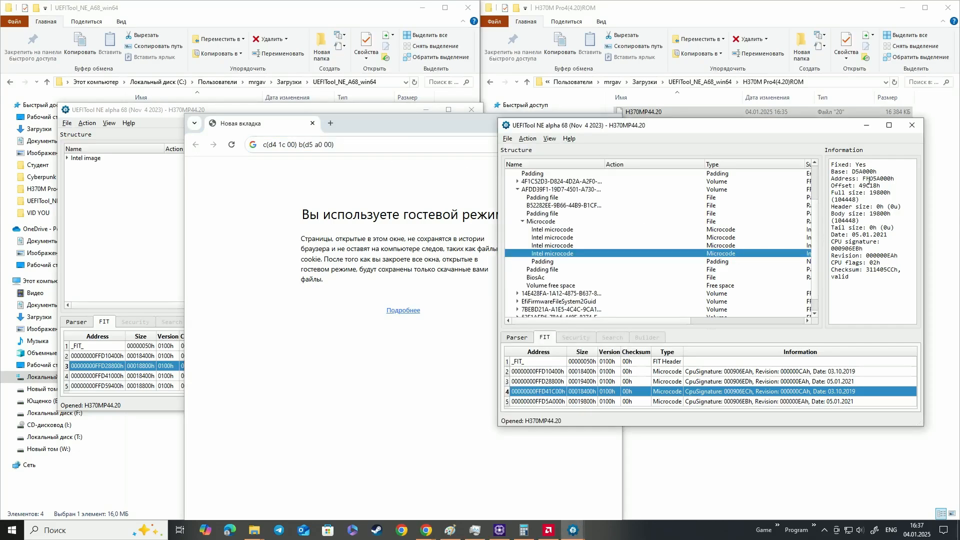
{"action": "left_click_drag", "start_coordinate": [870, 179], "coordinate": [882, 180]}
Clear away the browser window with the notes and close the UEFITool windows of the original and modified images
{"action": "left_click_drag", "start_coordinate": [445, 127], "coordinate": [339, 141]}
{"action": "left_click", "coordinate": [504, 134]}
{"action": "left_click", "coordinate": [470, 110]}
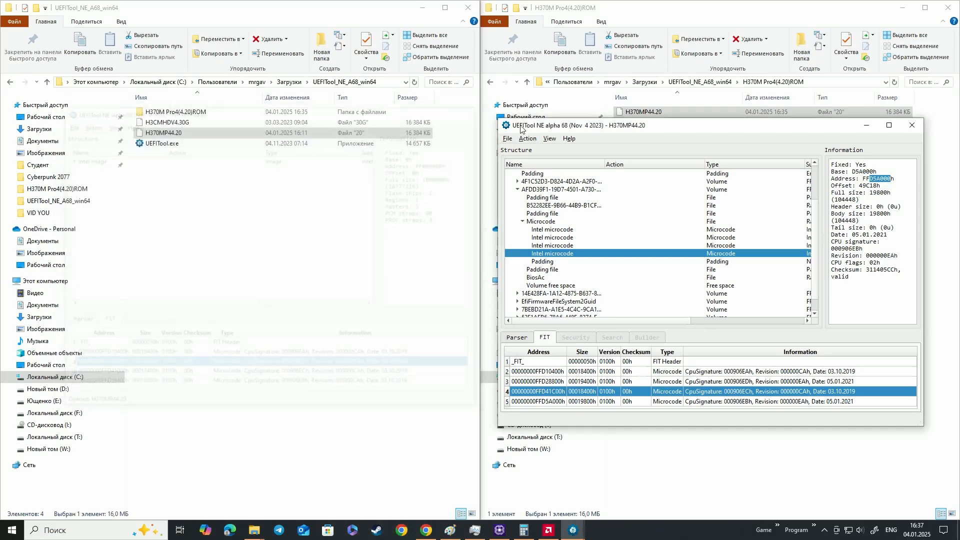
{"action": "left_click", "coordinate": [912, 125]}
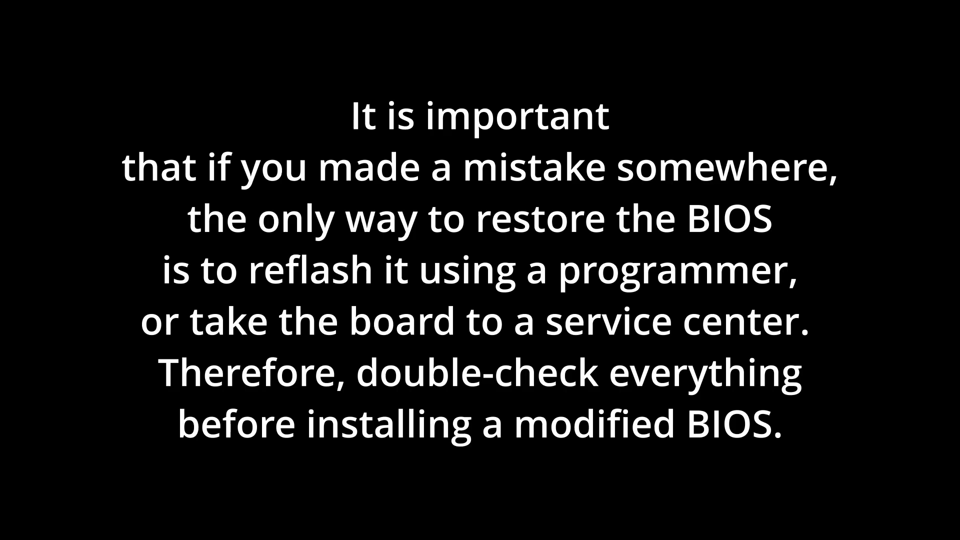